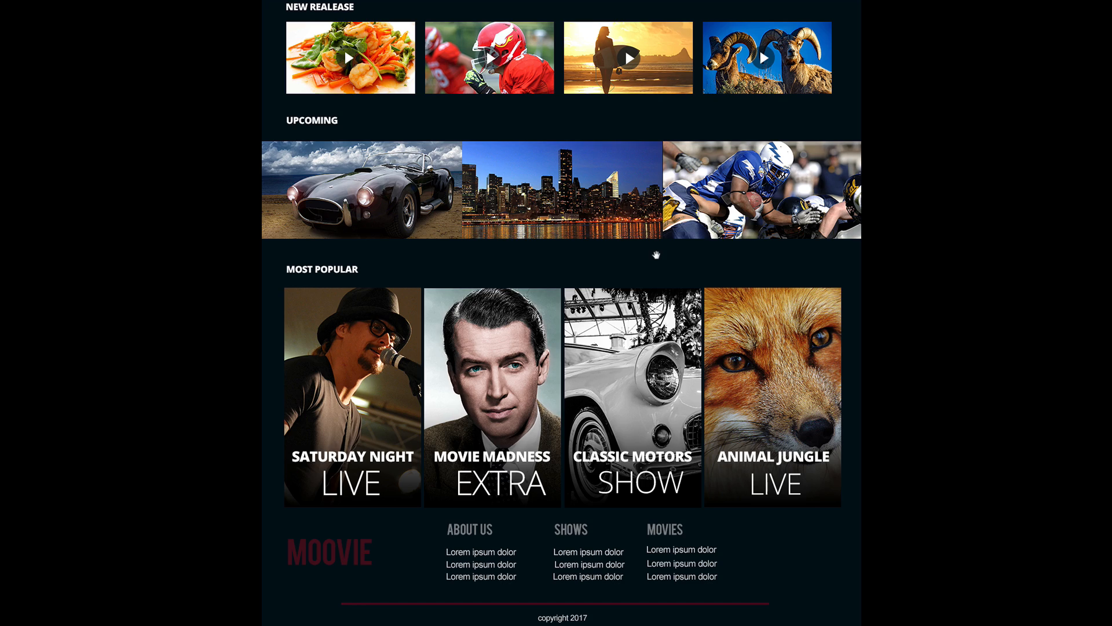
pyautogui.moveTo(651, 162); pyautogui.dragTo(659, 289)
pyautogui.moveTo(659, 120); pyautogui.dragTo(666, 173)
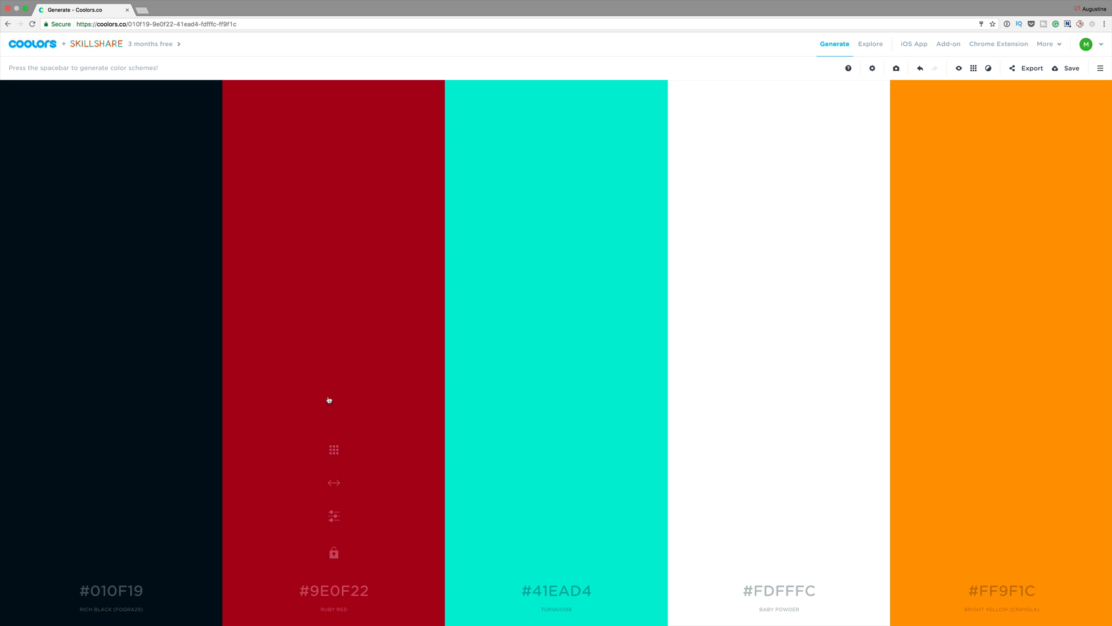
# Change the palette's ruby red to the brighter shade #E11531 and its turquoise to the shade #63EDDB.
pyautogui.click(334, 449)
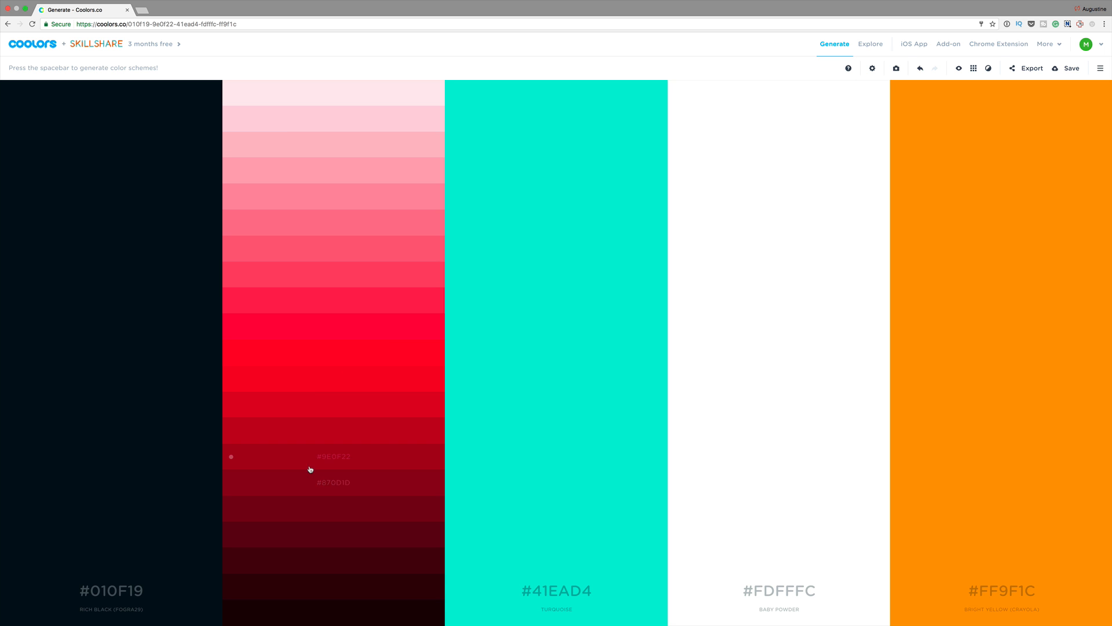
pyautogui.click(259, 380)
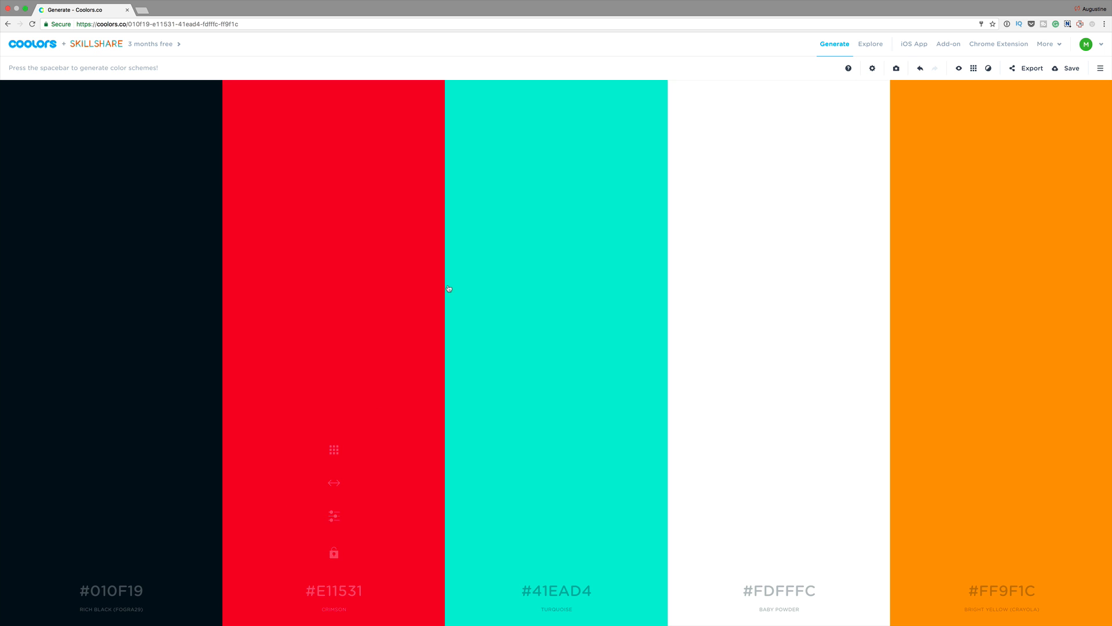
pyautogui.click(556, 449)
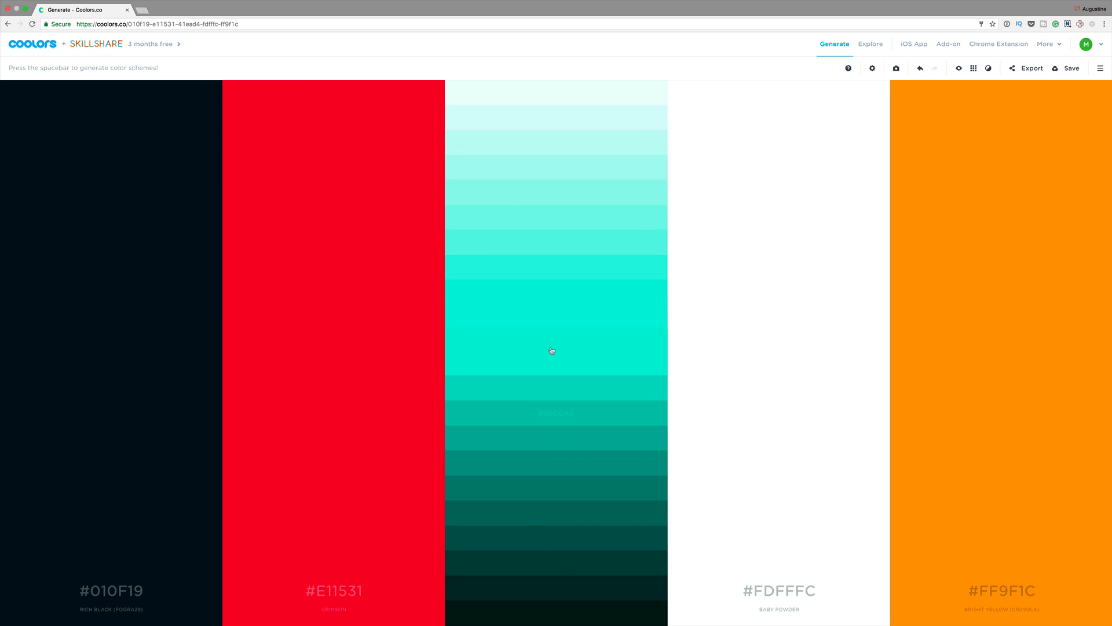
pyautogui.click(480, 303)
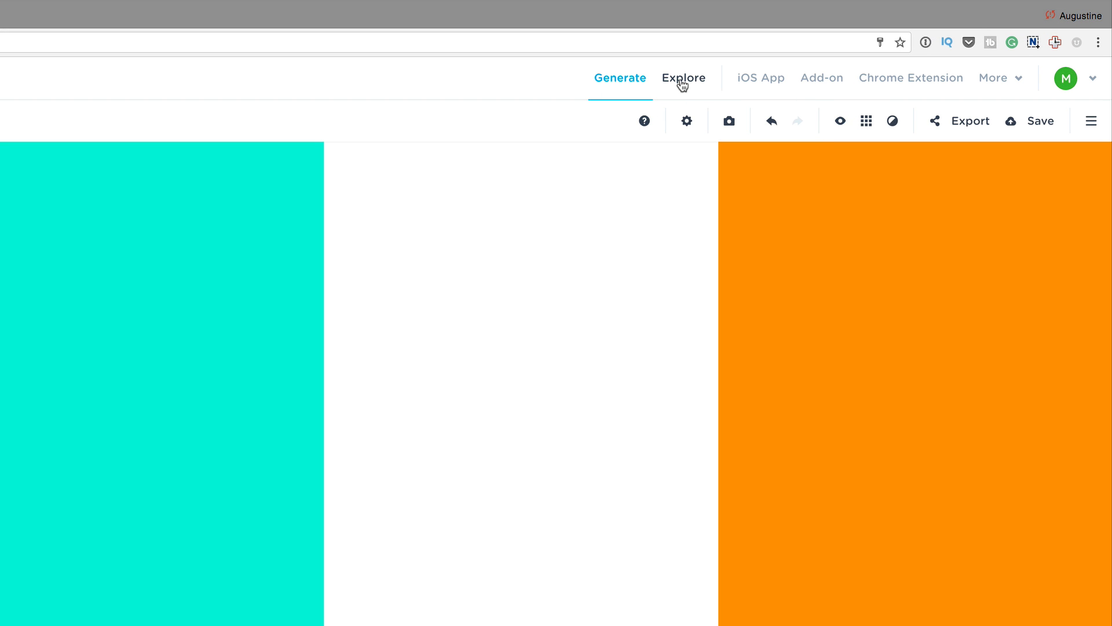
# Open the Sandy Sky palette from the published colour schemes and set its dark blue's brightness to 10.
pyautogui.click(683, 85)
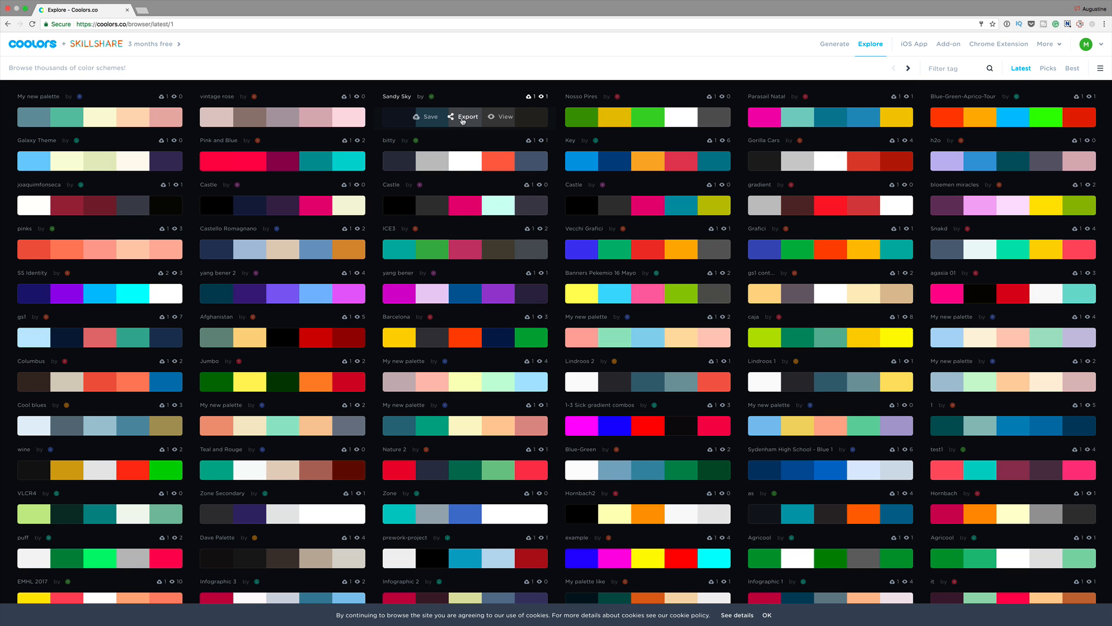
pyautogui.click(504, 116)
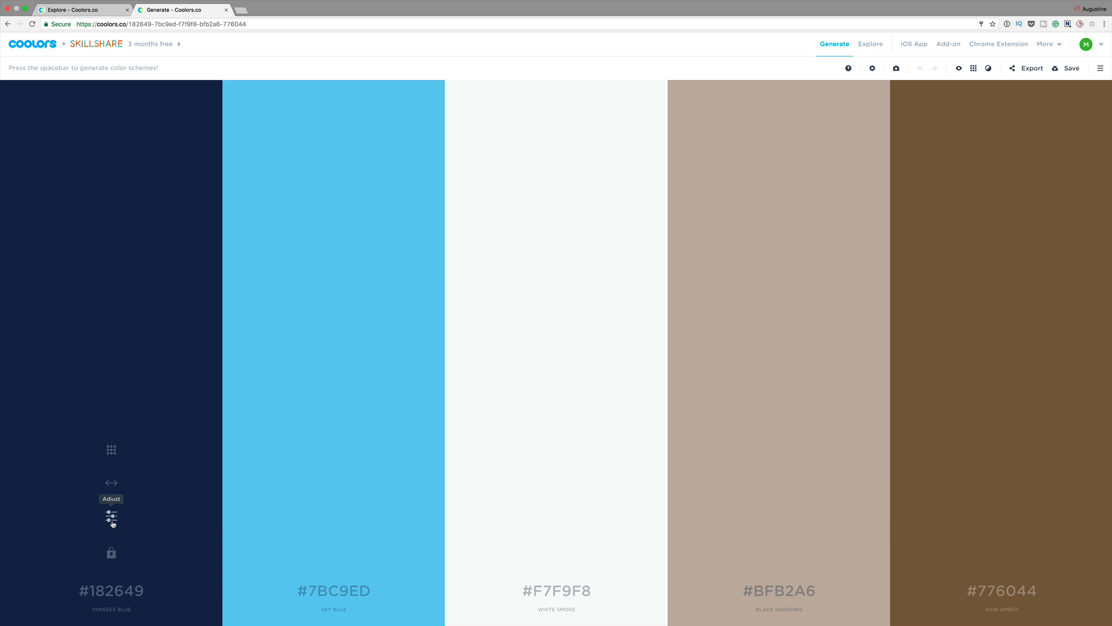
pyautogui.click(112, 515)
pyautogui.moveTo(131, 481); pyautogui.dragTo(114, 482)
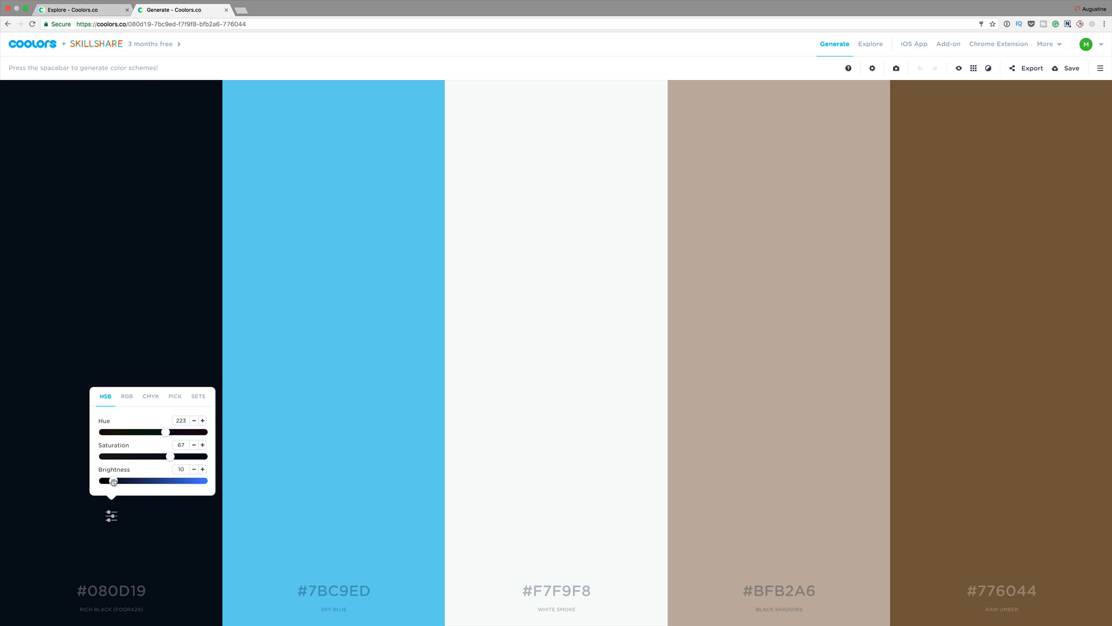
pyautogui.click(166, 311)
# Change the Sandy Sky palette's sky blue to the shade #385C6C and its brown to the shade #4C3E2C.
pyautogui.moveTo(380, 308)
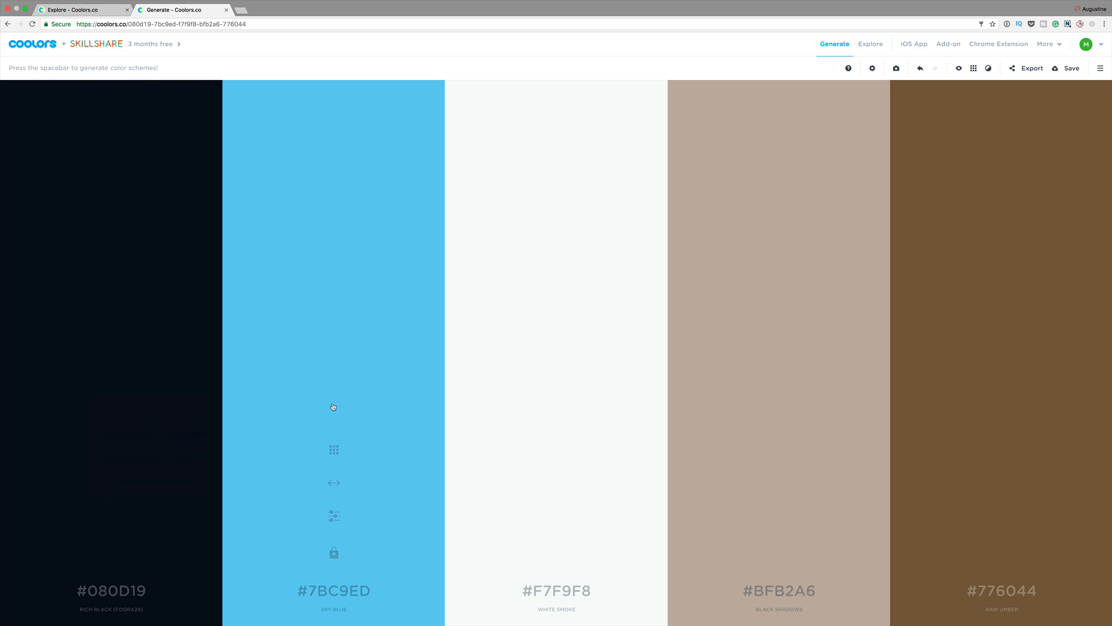
pyautogui.click(334, 449)
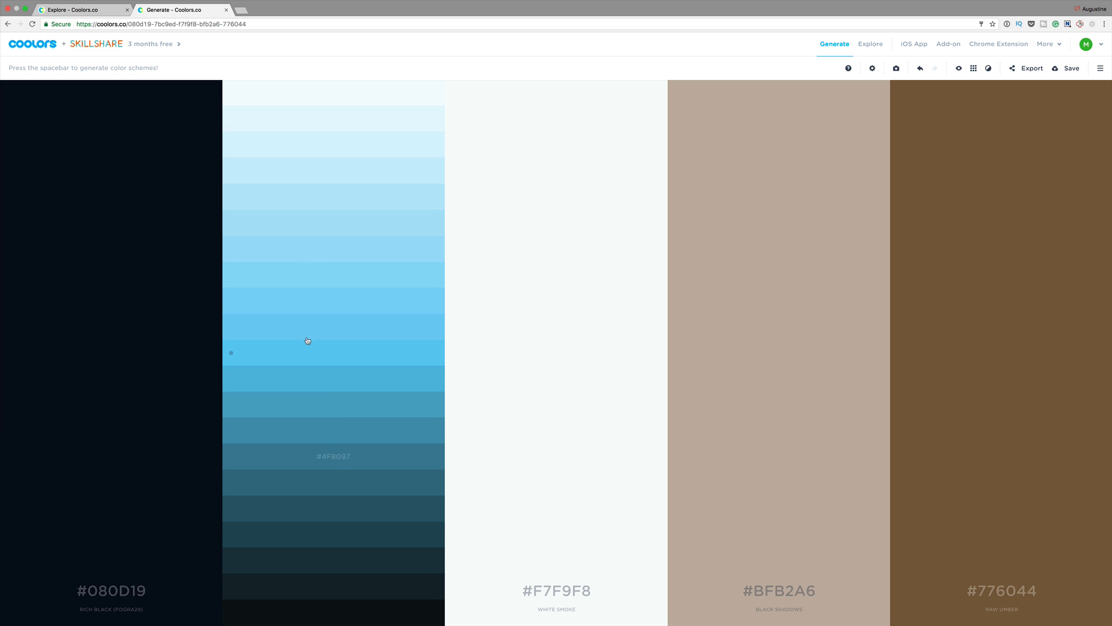
pyautogui.click(239, 279)
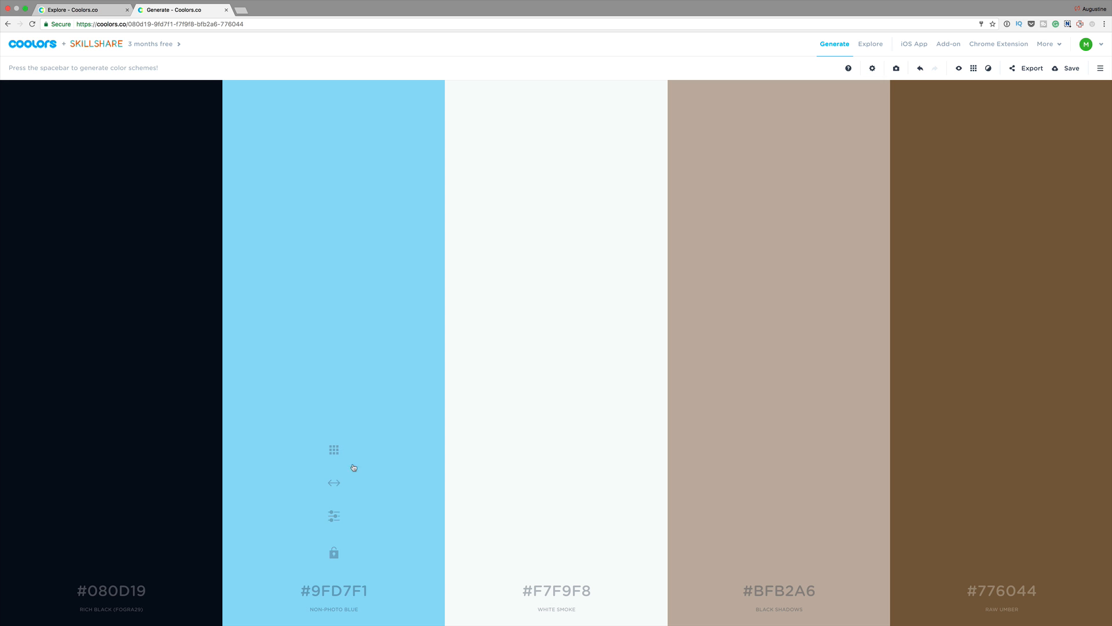
pyautogui.click(334, 450)
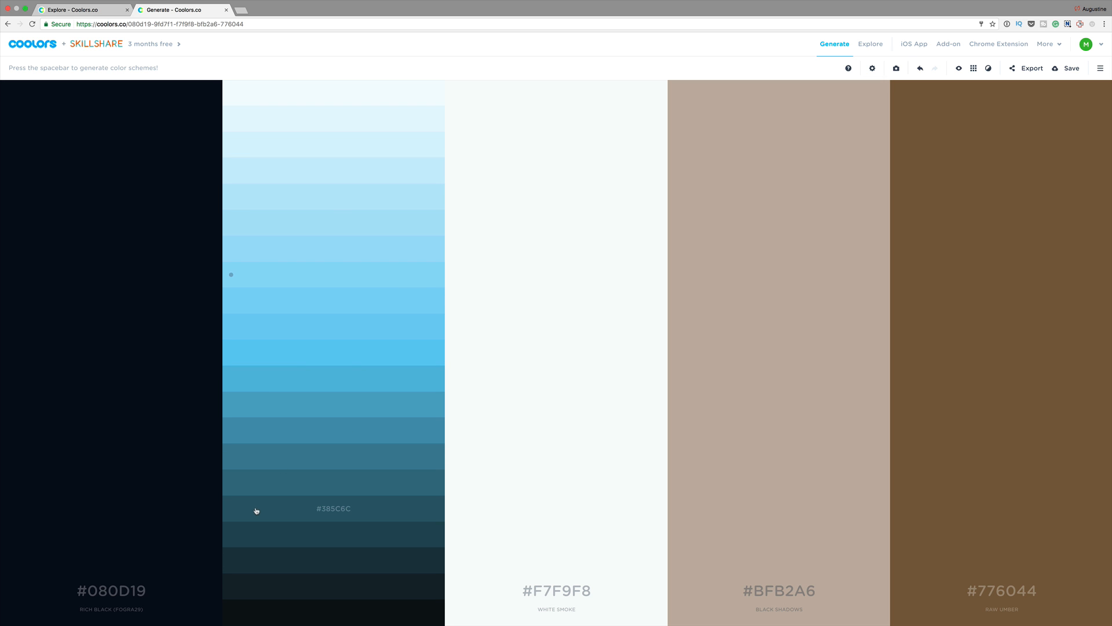
pyautogui.click(257, 511)
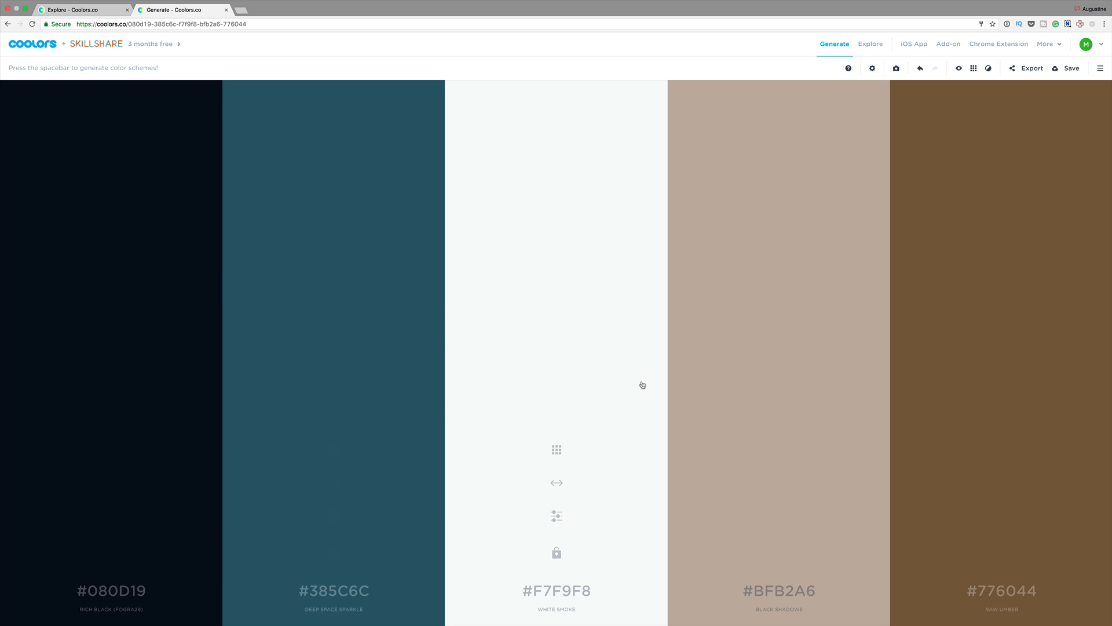
pyautogui.click(1001, 450)
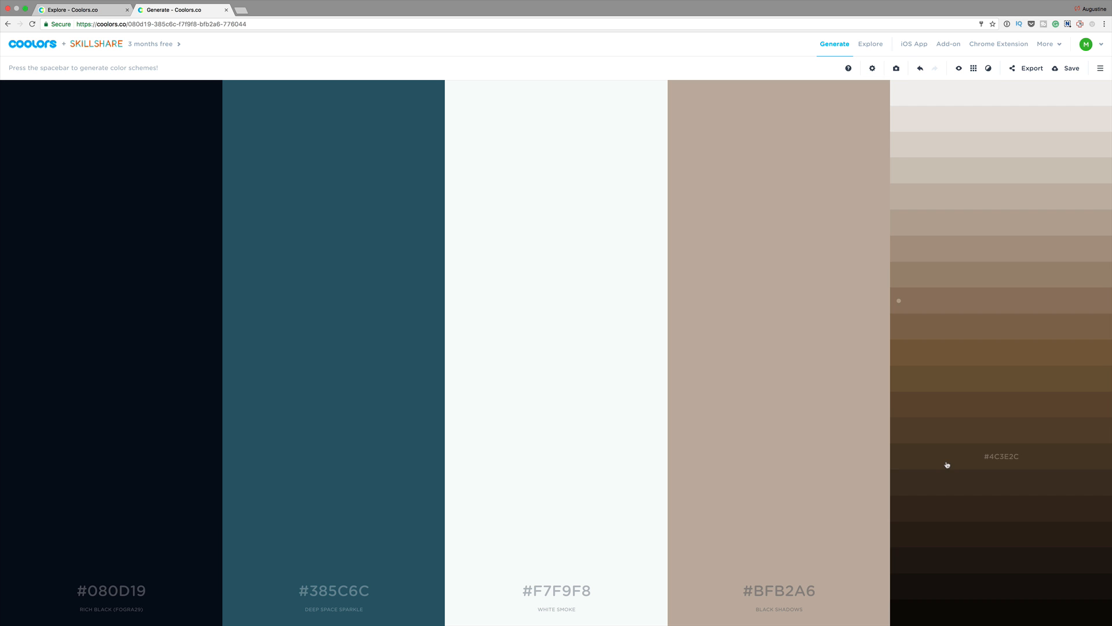
pyautogui.click(946, 465)
# Return to the black, red, turquoise, white and orange palette and capture a screenshot of a strip across all five colours.
pyautogui.click(81, 10)
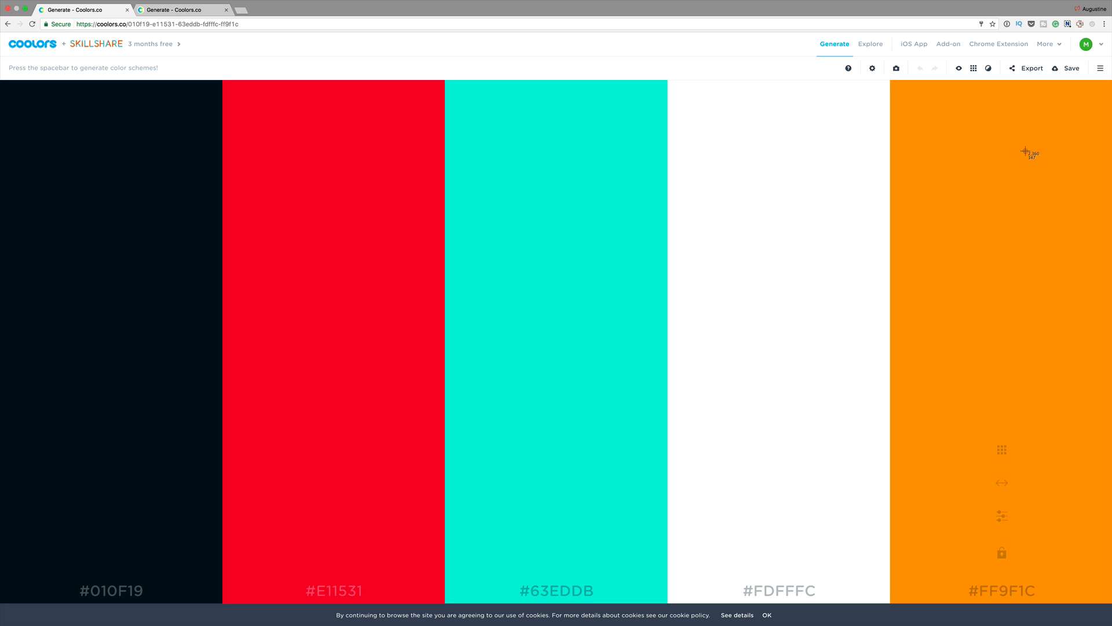
pyautogui.press('super+shift+4')
pyautogui.moveTo(39, 147); pyautogui.dragTo(1086, 358)
# Switch to Photoshop and create a new portrait document 1200 pixels wide and 2000 pixels high.
pyautogui.moveTo(61, 33)
pyautogui.click(27, 12)
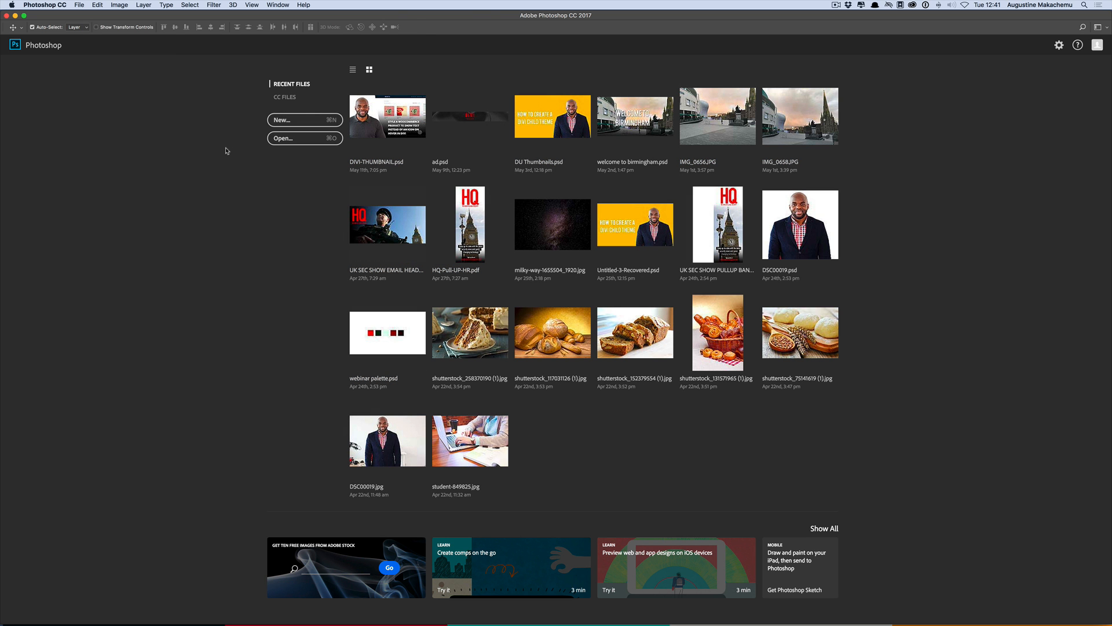
pyautogui.click(305, 122)
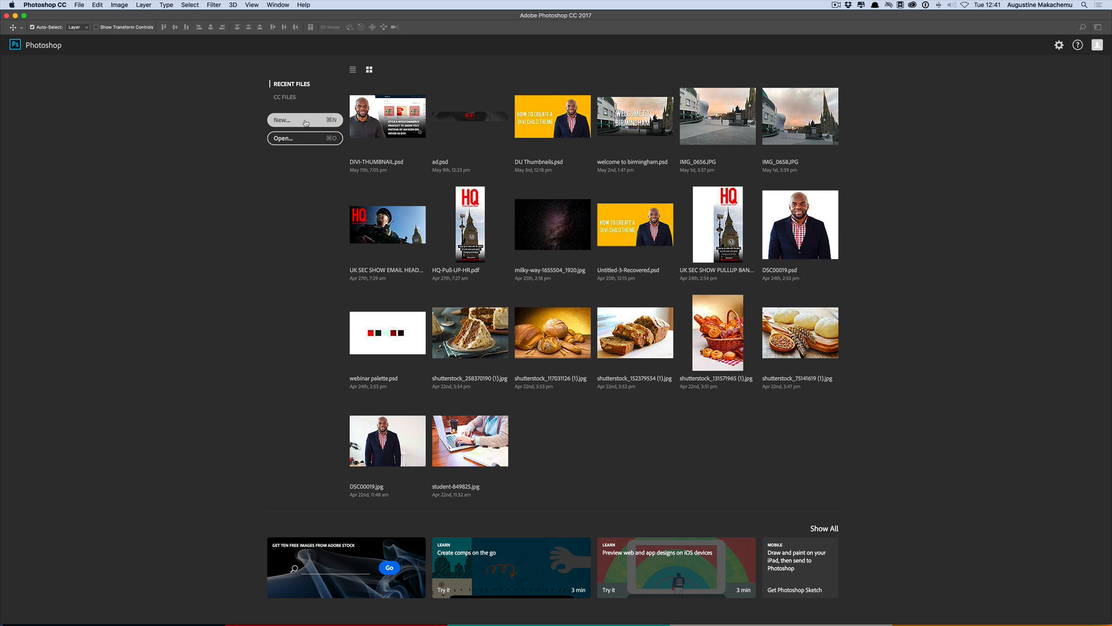
pyautogui.doubleClick(688, 256)
pyautogui.write('1200')
pyautogui.doubleClick(684, 285)
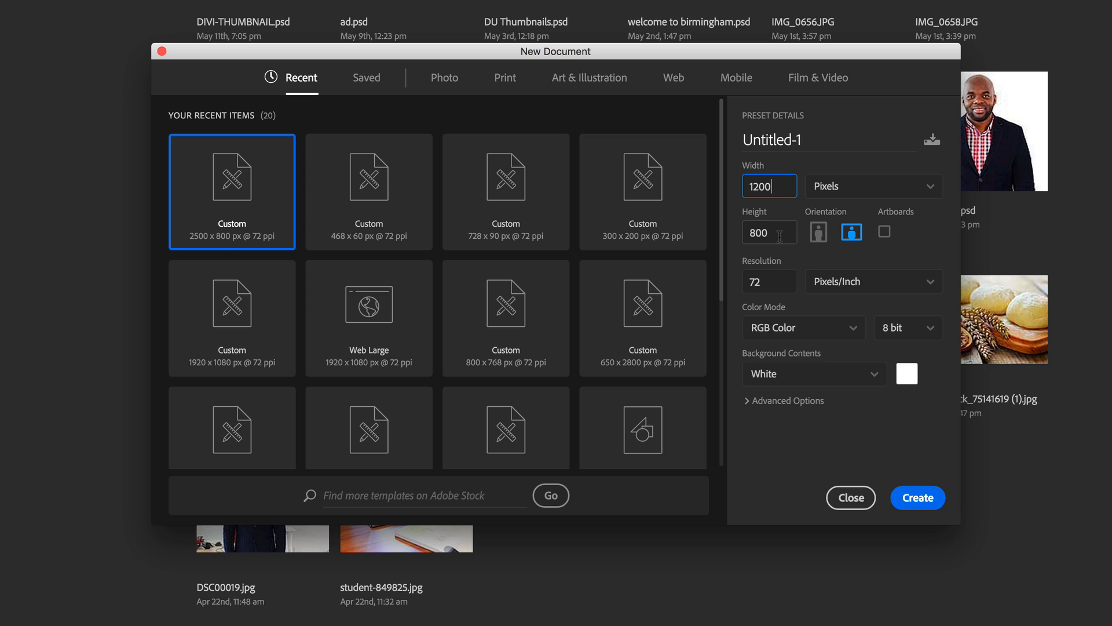
pyautogui.write('2000')
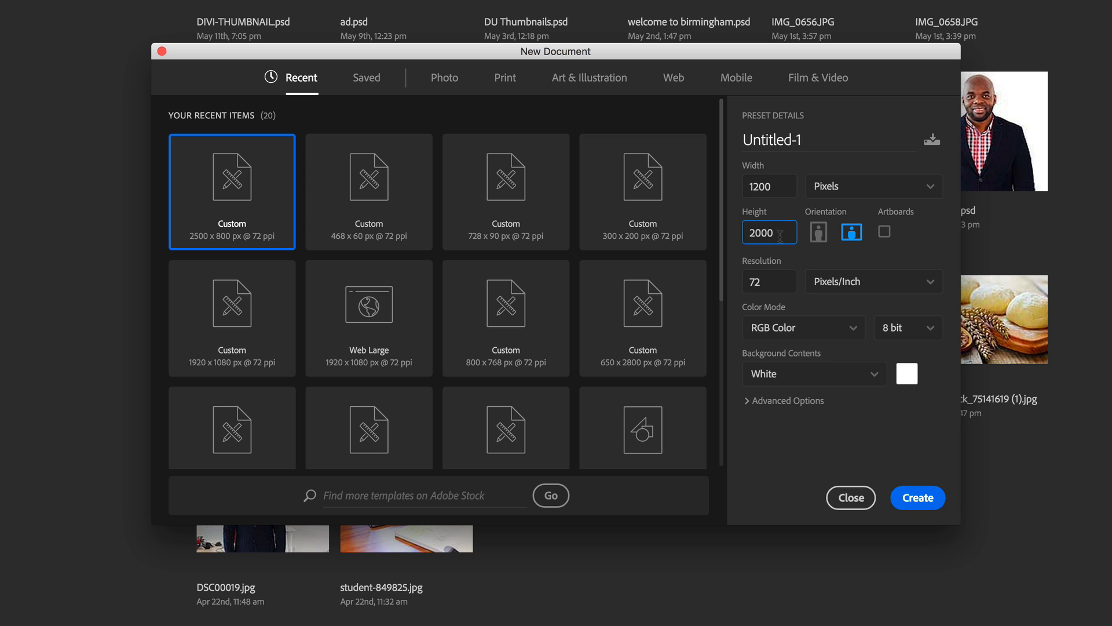
pyautogui.click(819, 235)
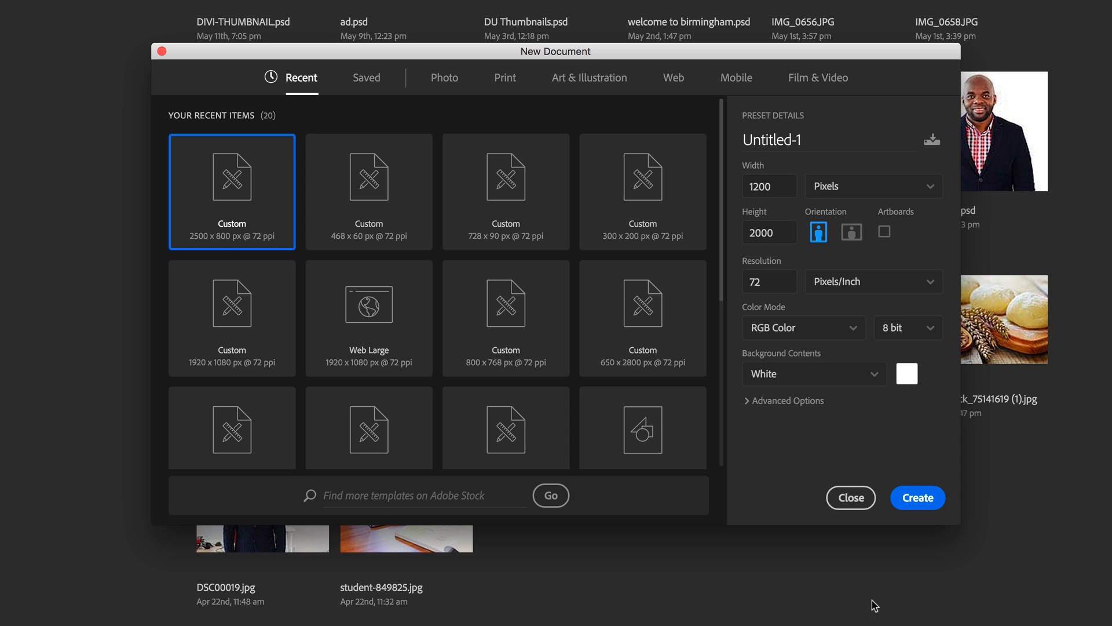
pyautogui.click(925, 499)
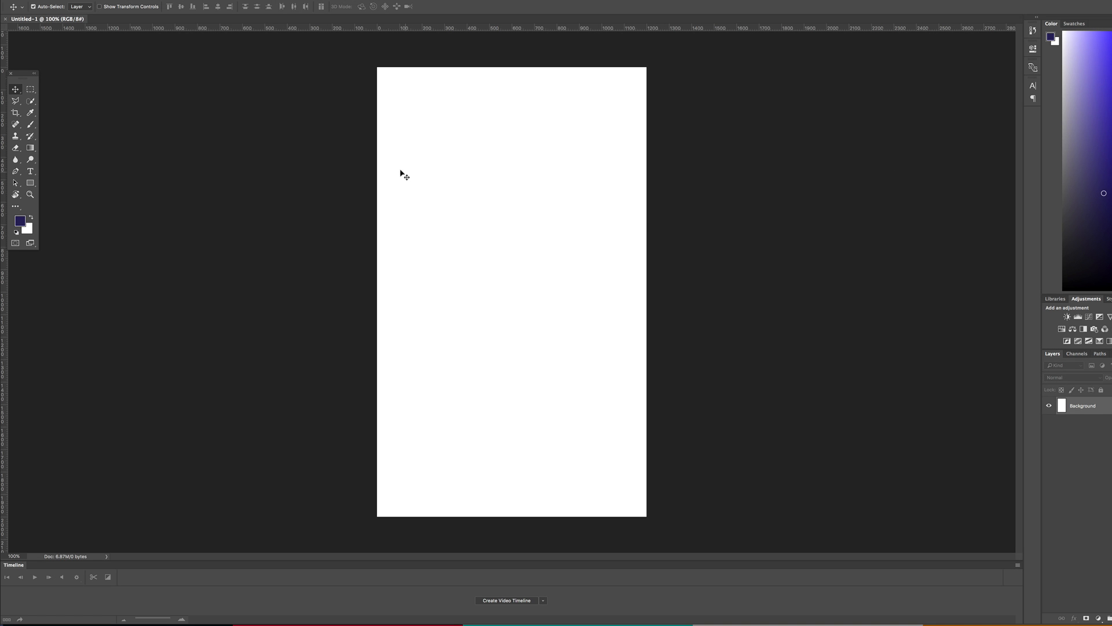
# Place the desktop file Screen Shot 2017-05-16 at 12.41.17 in the document, scaled down near the top of the canvas.
pyautogui.moveTo(197, 623)
pyautogui.moveTo(217, 624)
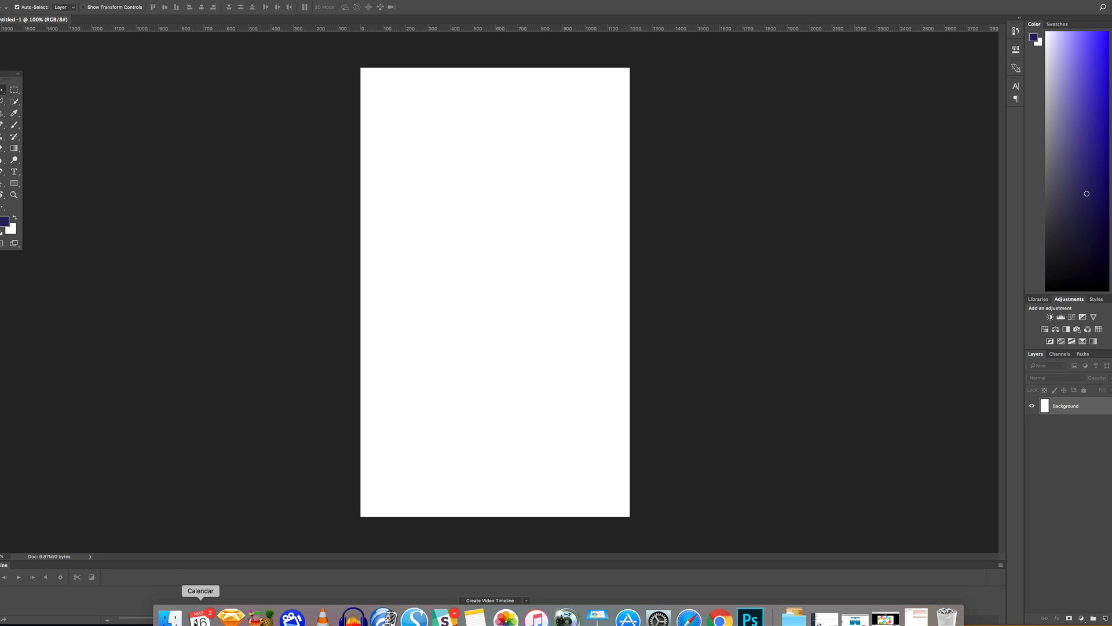
pyautogui.click(169, 618)
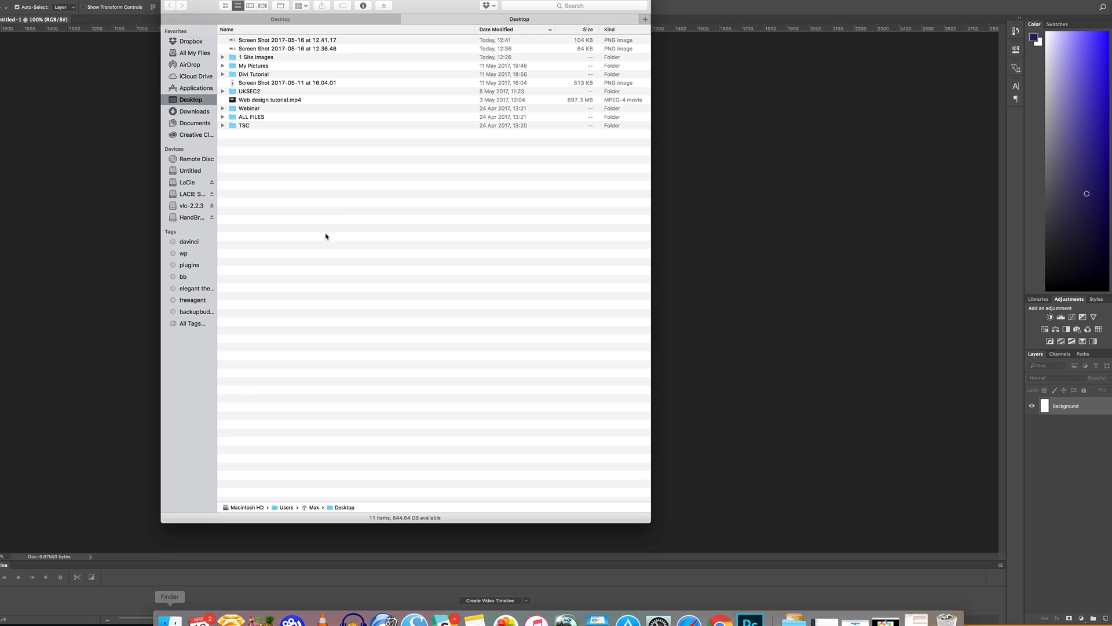
pyautogui.click(251, 41)
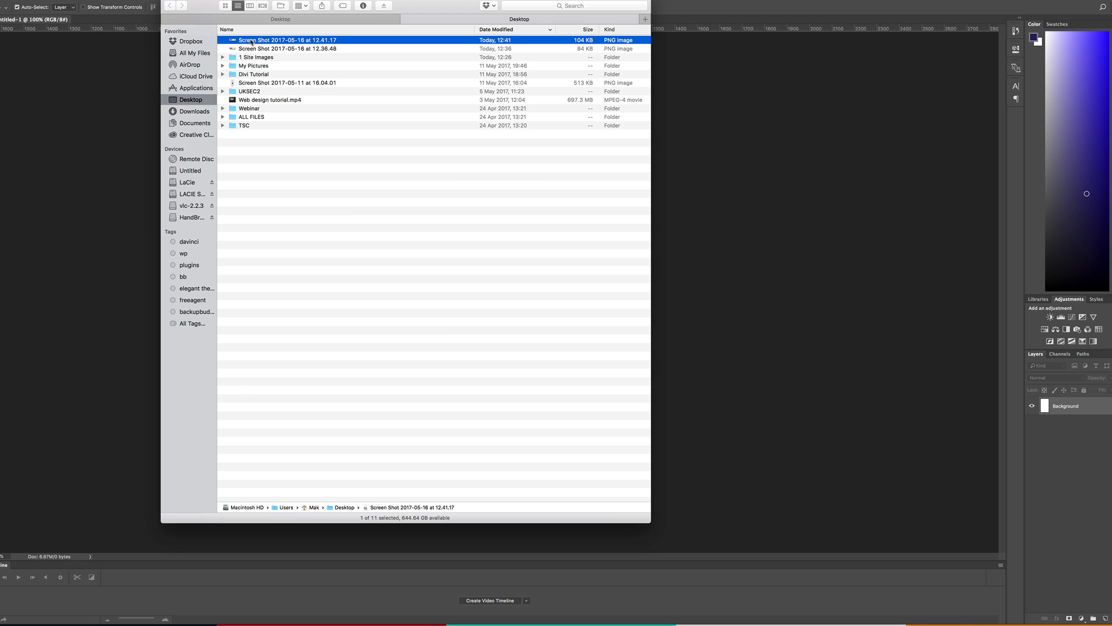
pyautogui.press('space')
pyautogui.press('space')
pyautogui.moveTo(776, 119); pyautogui.dragTo(487, 161)
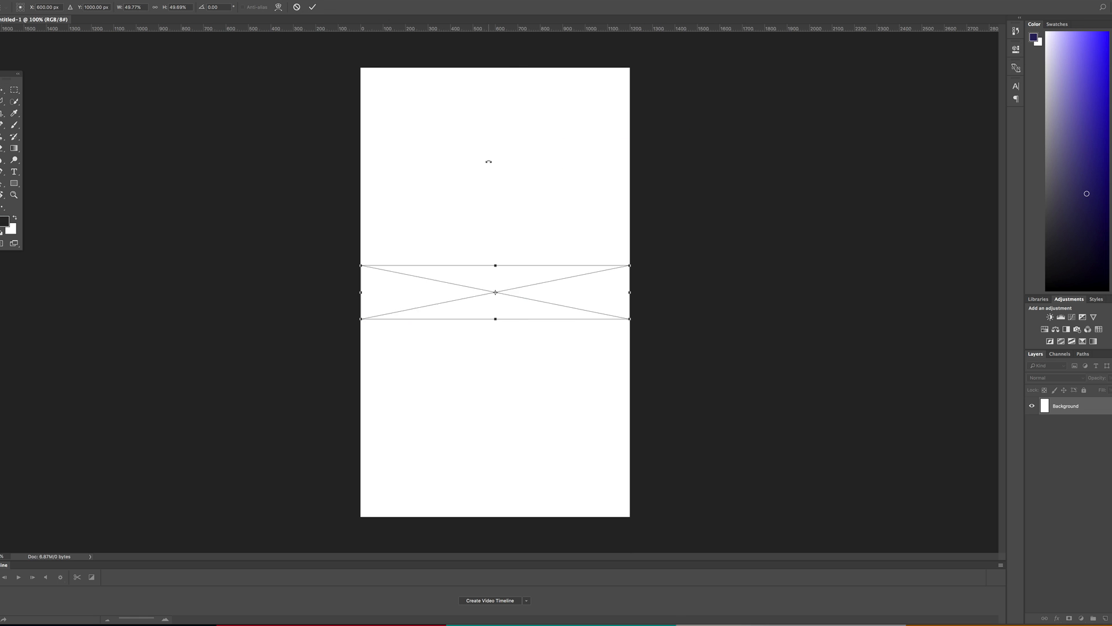
pyautogui.moveTo(635, 281); pyautogui.dragTo(559, 97)
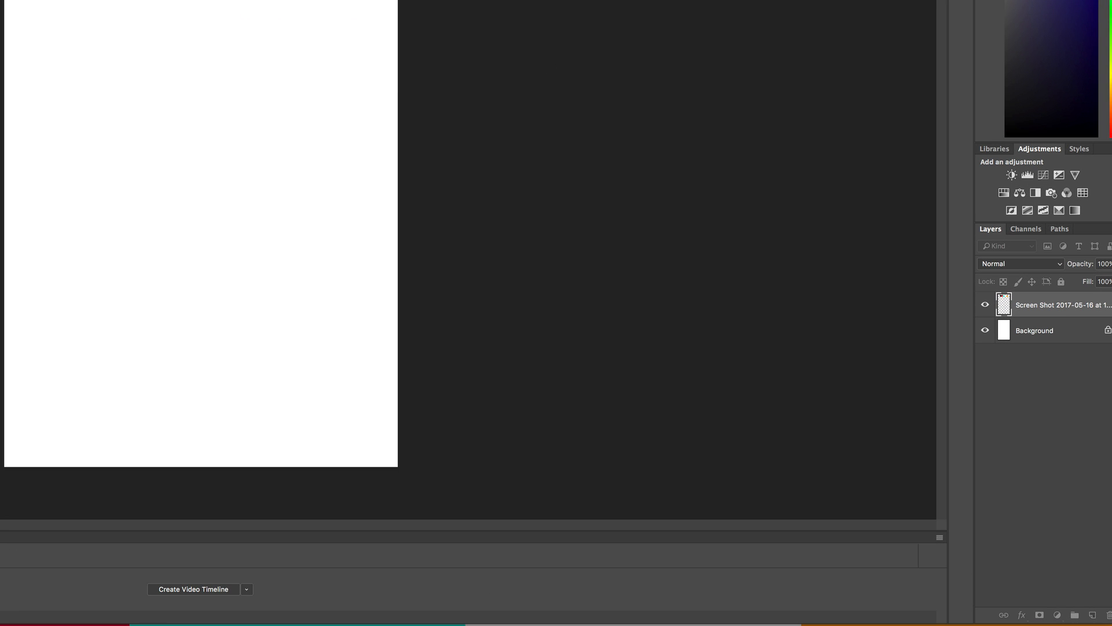
pyautogui.press('Return')
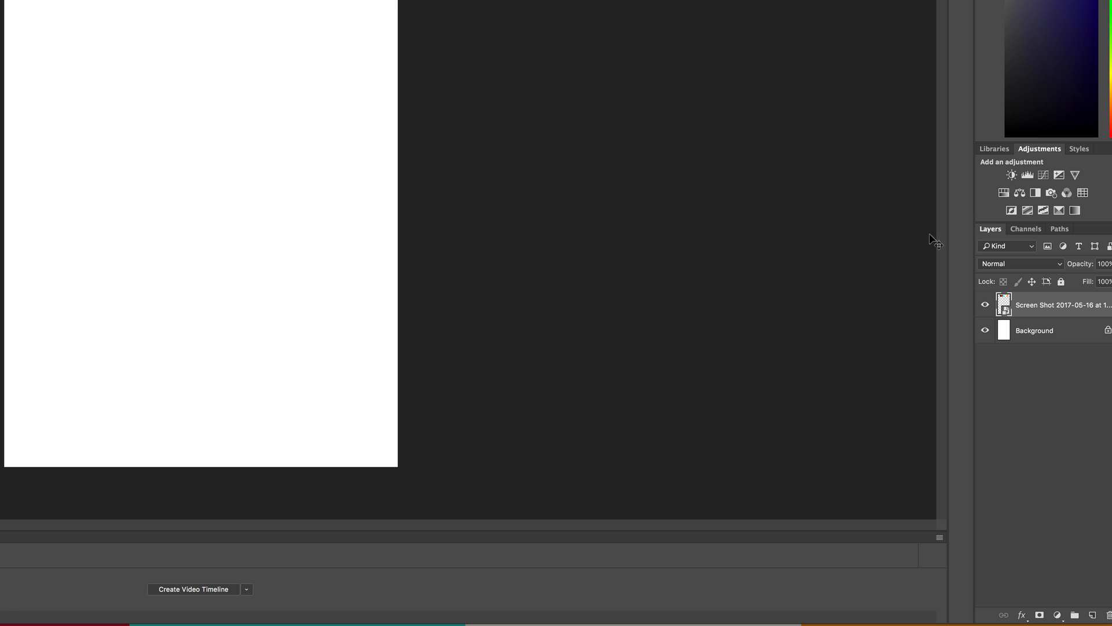
# Rename the screenshot layer as palette, and check it by hiding and showing it again.
pyautogui.doubleClick(1075, 305)
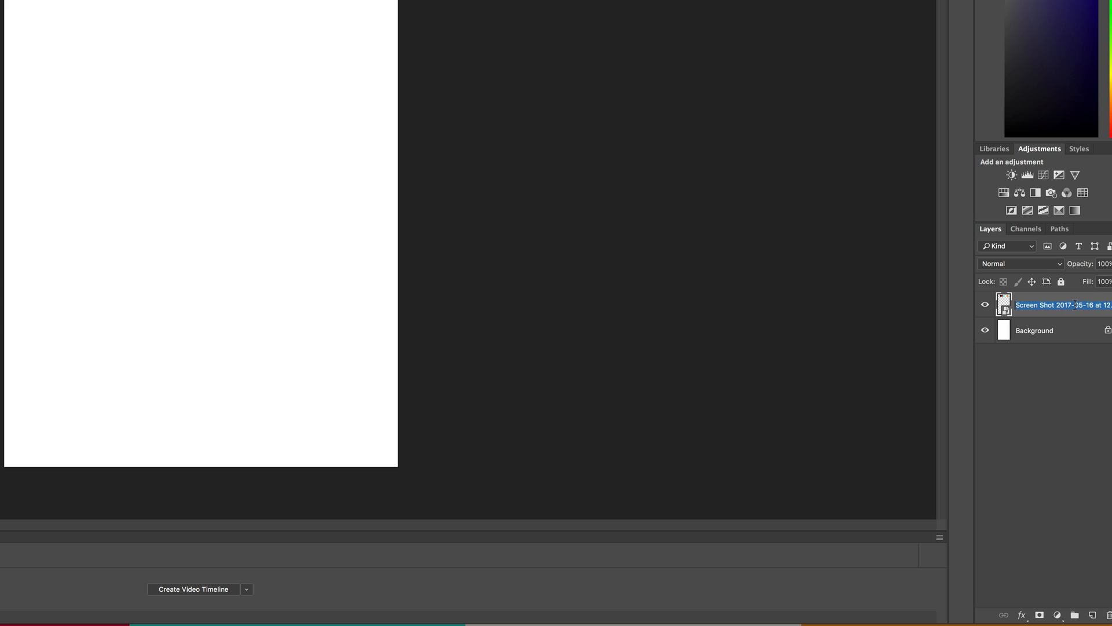
pyautogui.write('palette')
pyautogui.press('Return')
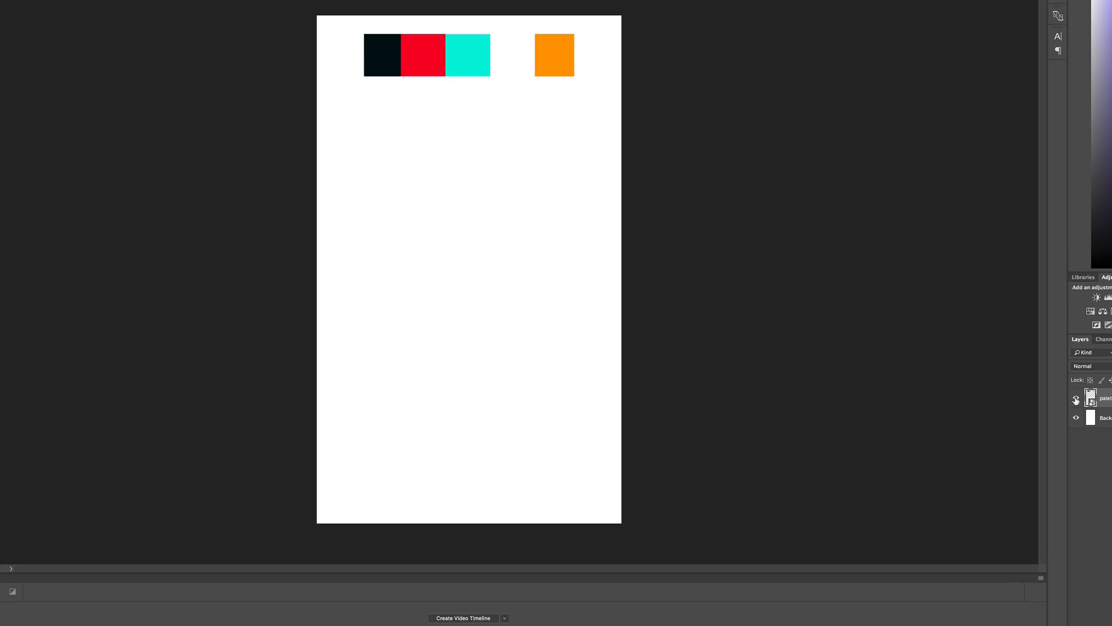
pyautogui.click(1076, 399)
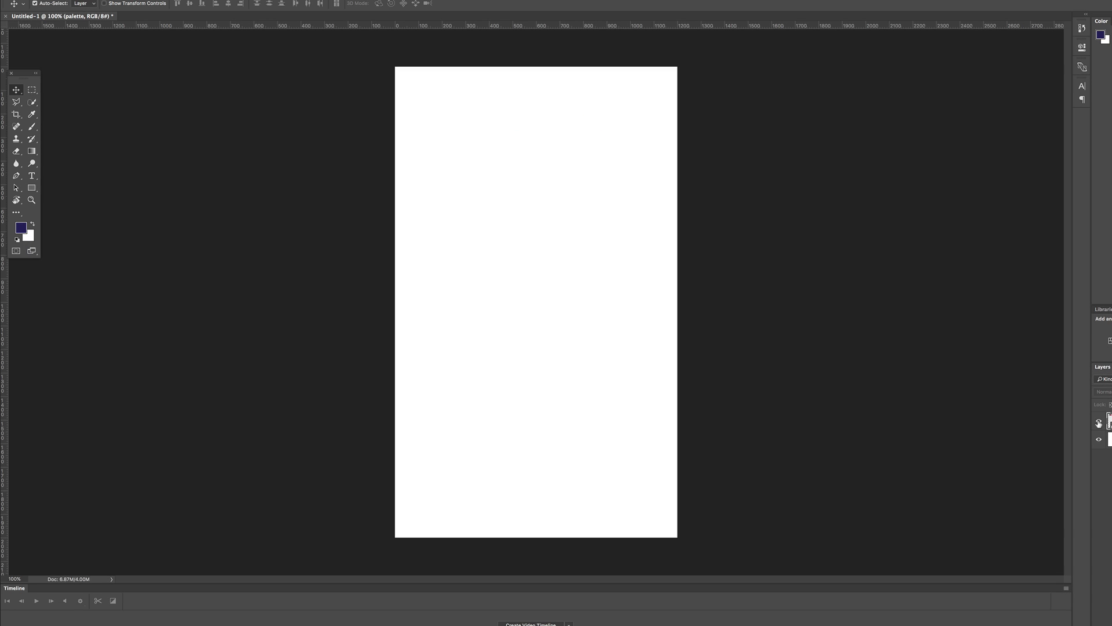
pyautogui.click(1076, 399)
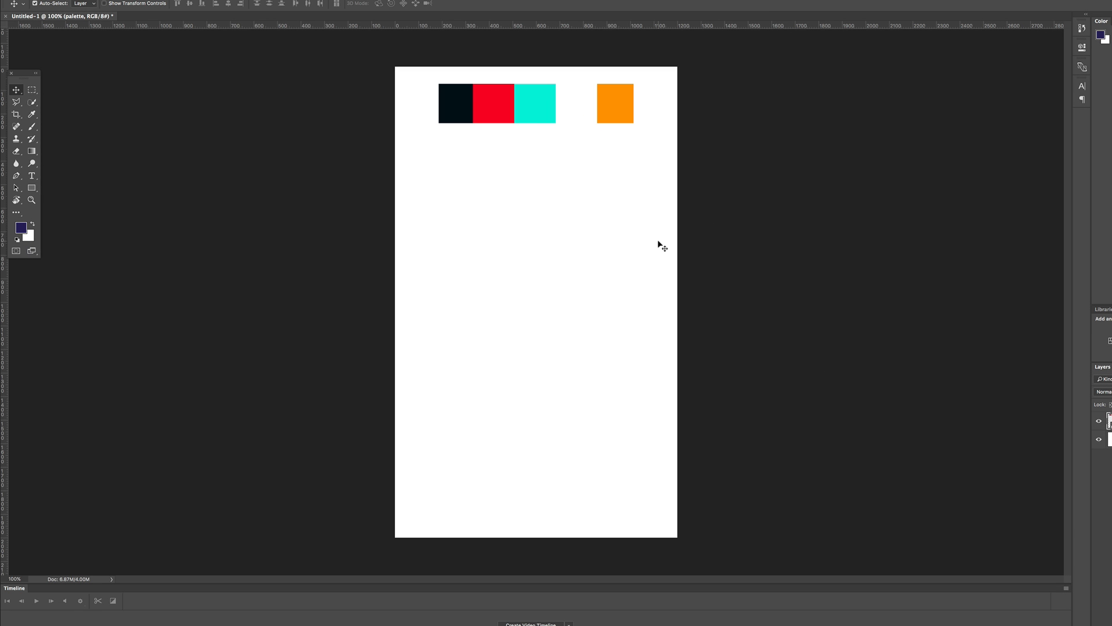
# Show the rulers and add a horizontal guide across the canvas at about 702 px from its top.
pyautogui.moveTo(23, 76); pyautogui.dragTo(26, 288)
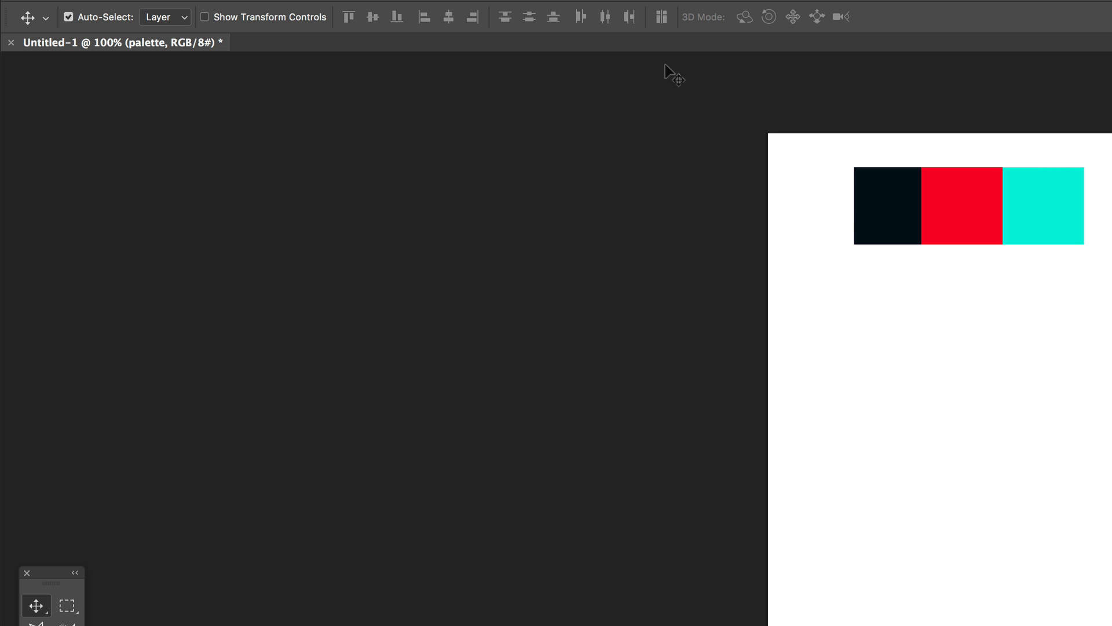
pyautogui.press('super+r')
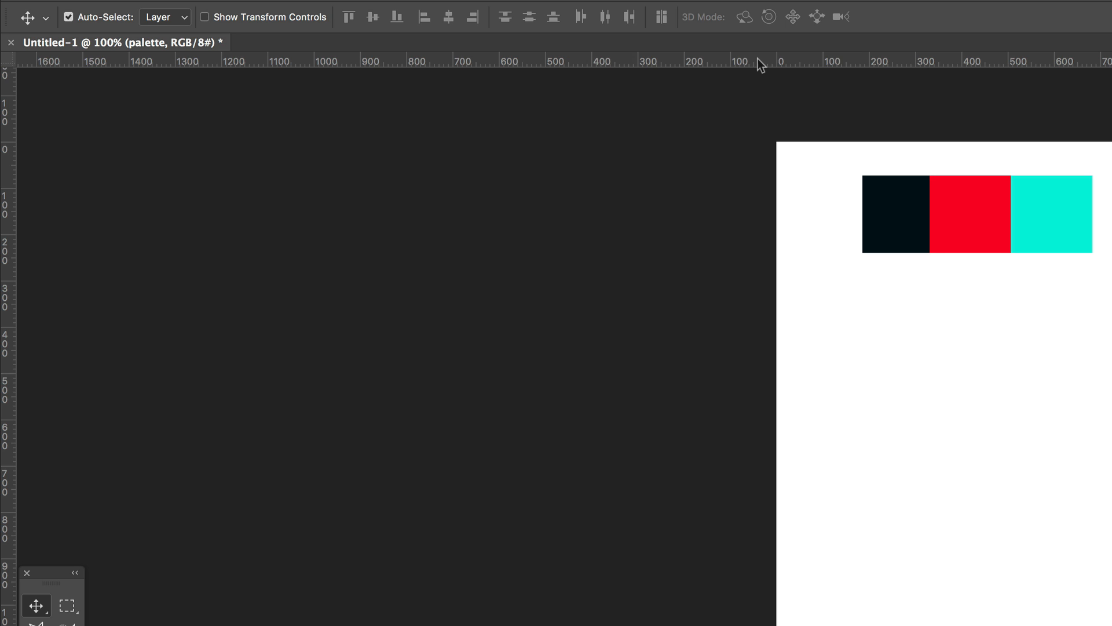
pyautogui.moveTo(759, 61); pyautogui.dragTo(682, 69)
pyautogui.moveTo(717, 60); pyautogui.dragTo(767, 465)
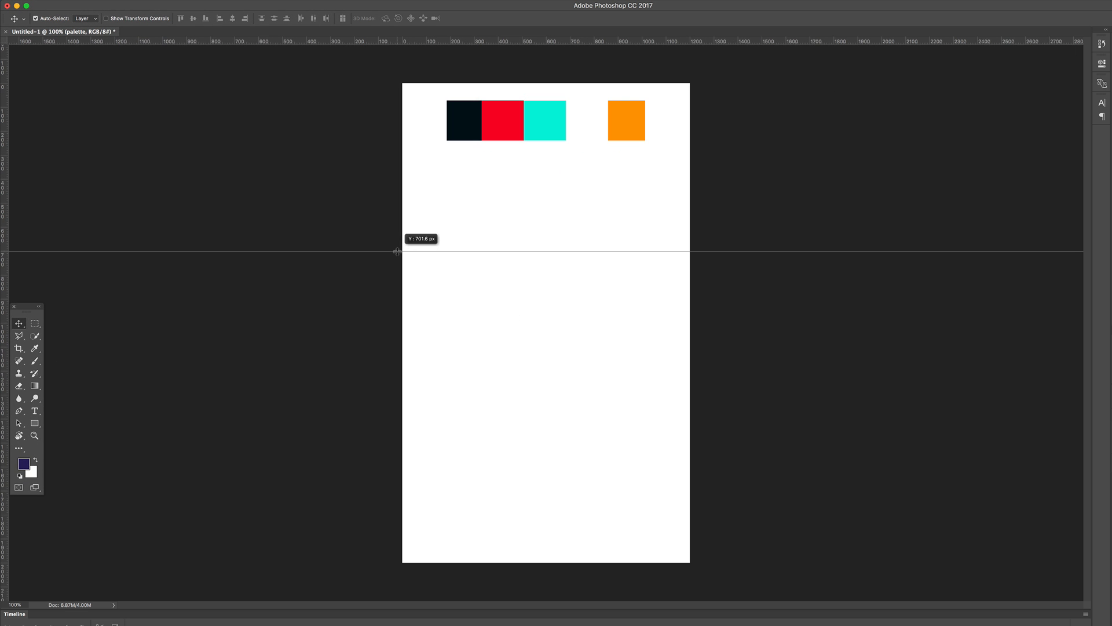
pyautogui.moveTo(397, 252); pyautogui.dragTo(397, 251)
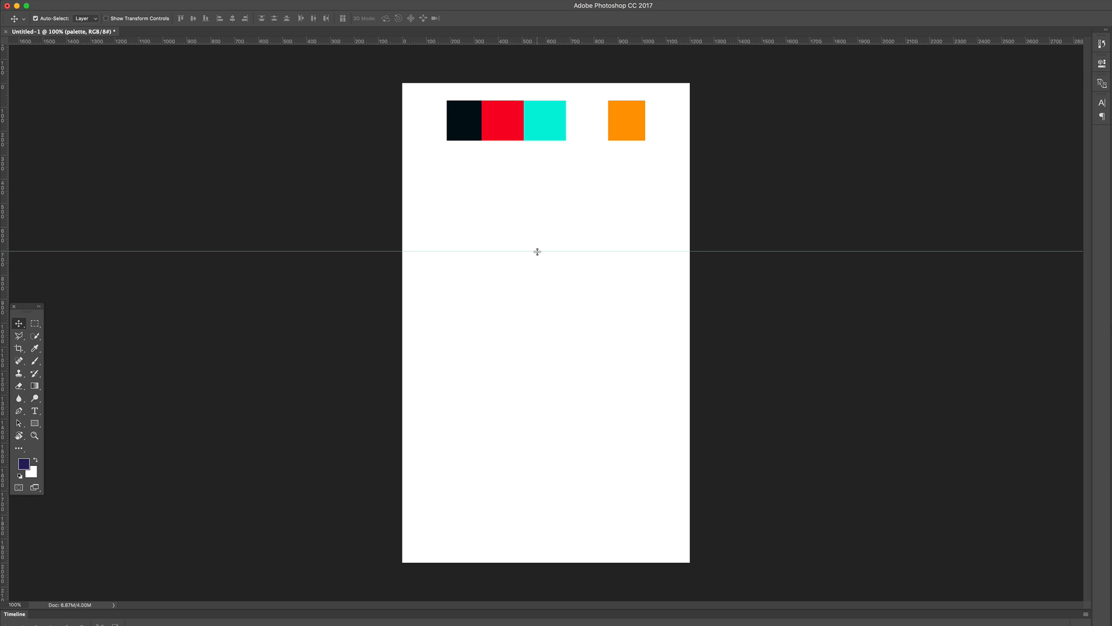
# Add three more horizontal guides across the canvas at about 1000, 1305 and 1900 px from its top.
pyautogui.moveTo(372, 45); pyautogui.dragTo(426, 322)
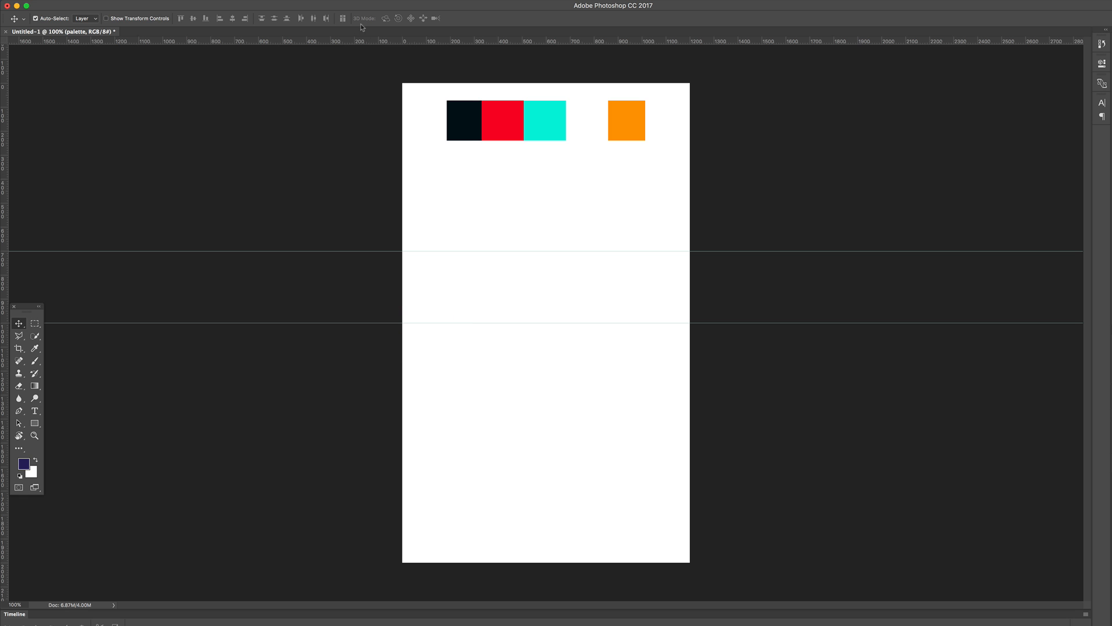
pyautogui.moveTo(372, 42); pyautogui.dragTo(387, 396)
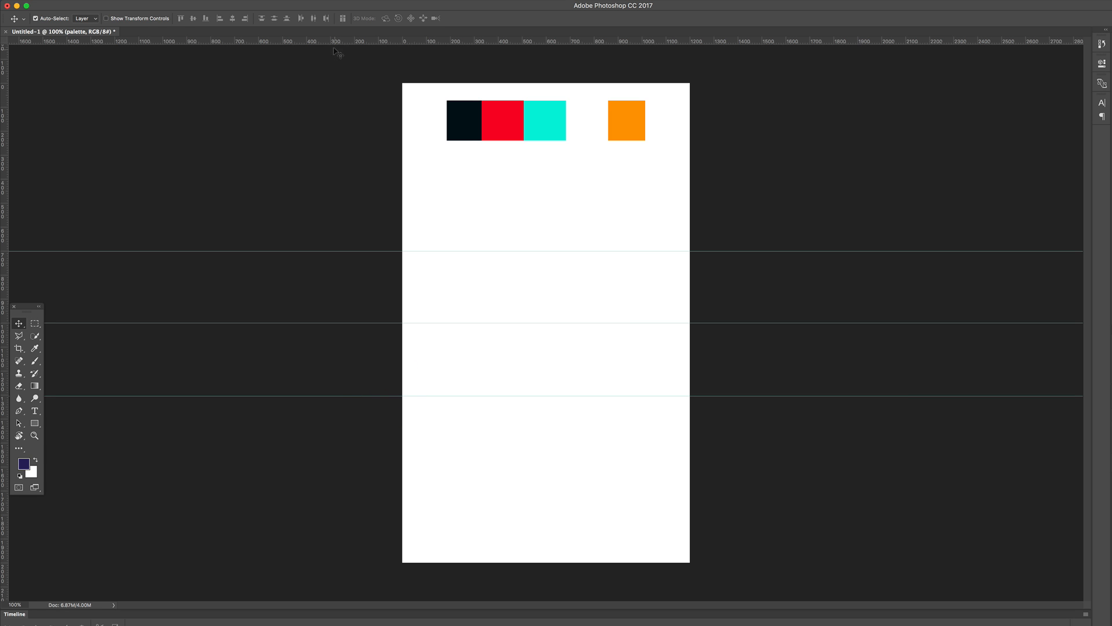
pyautogui.moveTo(327, 41); pyautogui.dragTo(342, 539)
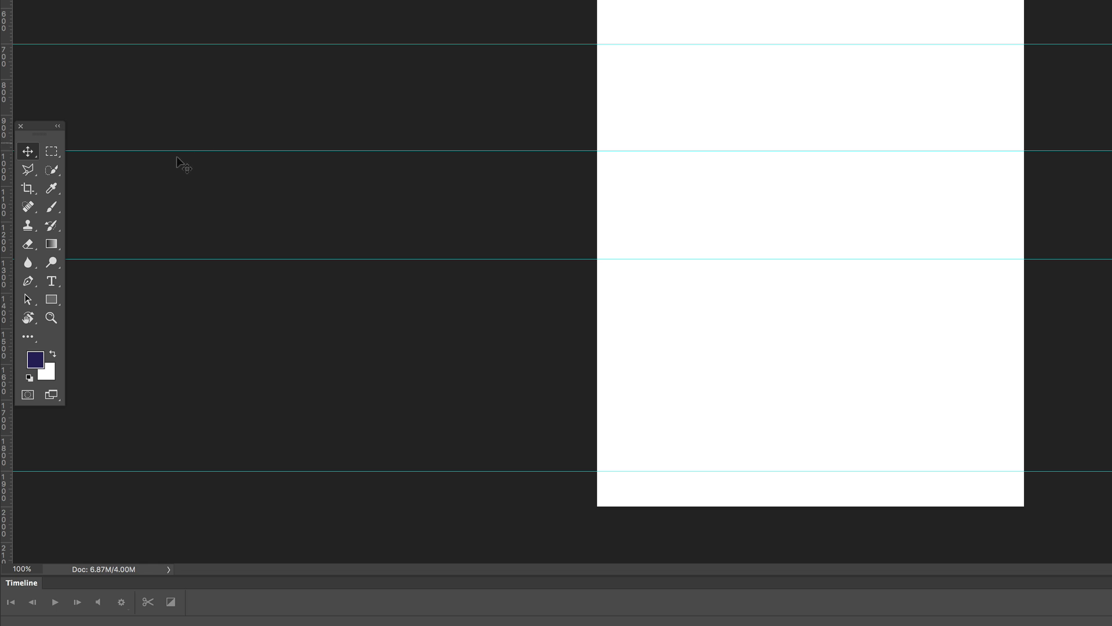
# Draw a dark blue rectangle below the 702 px guide near the canvas's left edge and resize it to about 310 by 170 px.
pyautogui.click(54, 300)
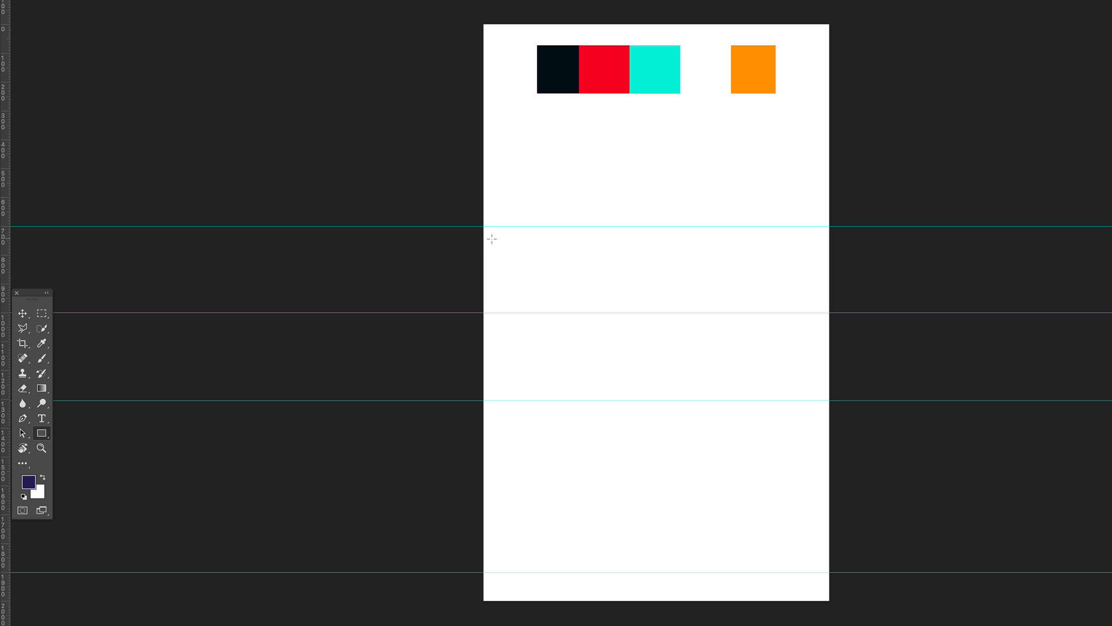
pyautogui.moveTo(496, 242); pyautogui.dragTo(593, 287)
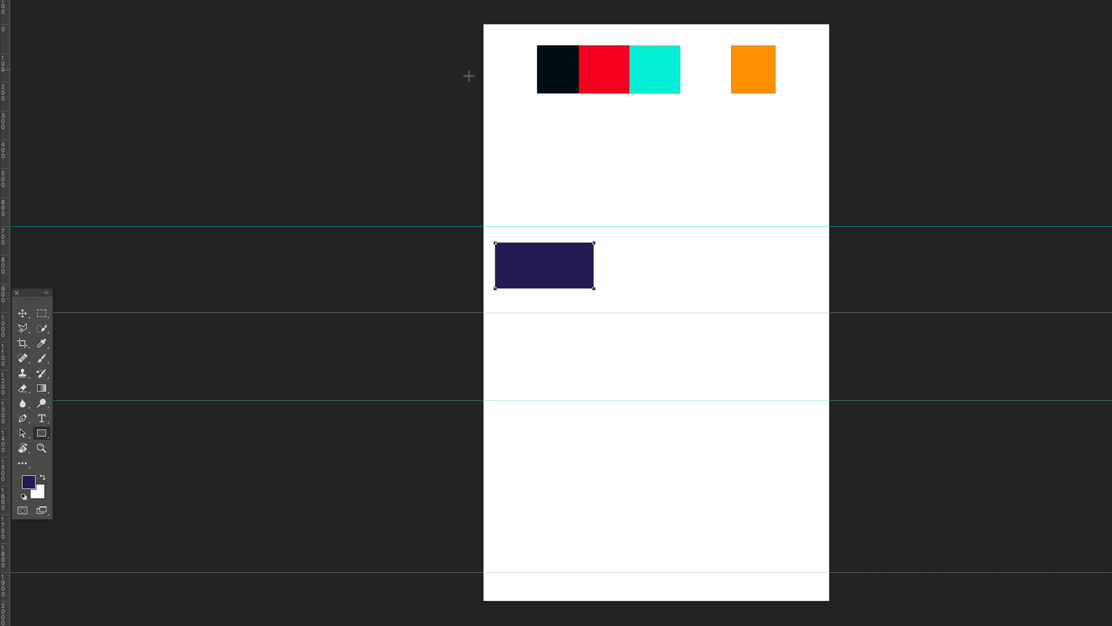
pyautogui.click(23, 312)
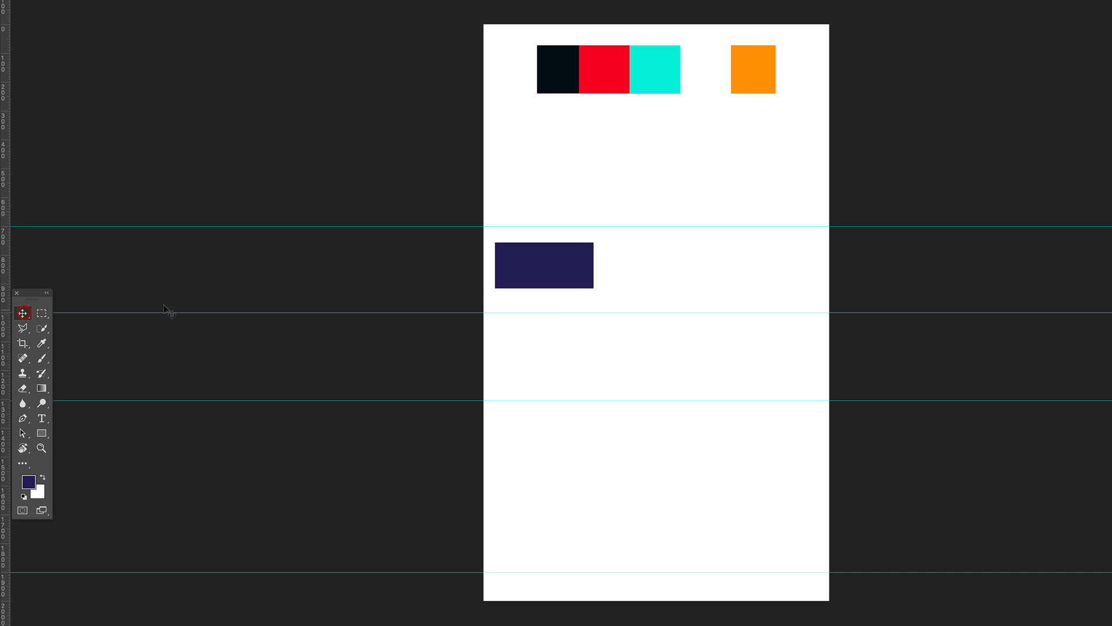
pyautogui.moveTo(555, 259); pyautogui.dragTo(562, 264)
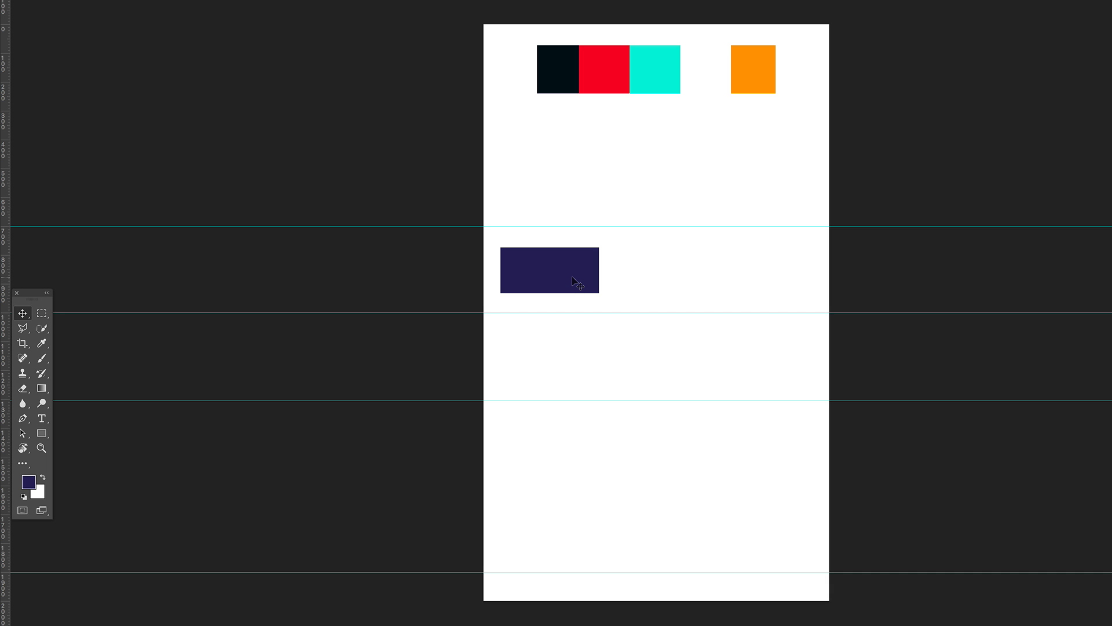
pyautogui.hotkey('ctrl', 't')
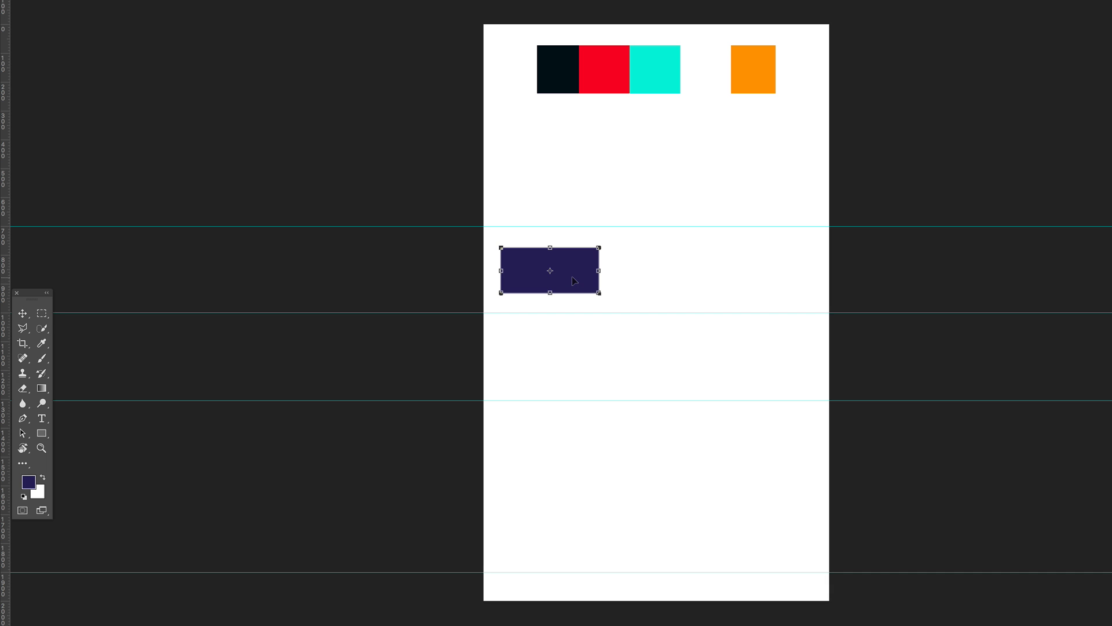
pyautogui.moveTo(550, 295); pyautogui.dragTo(589, 297)
pyautogui.click(621, 291)
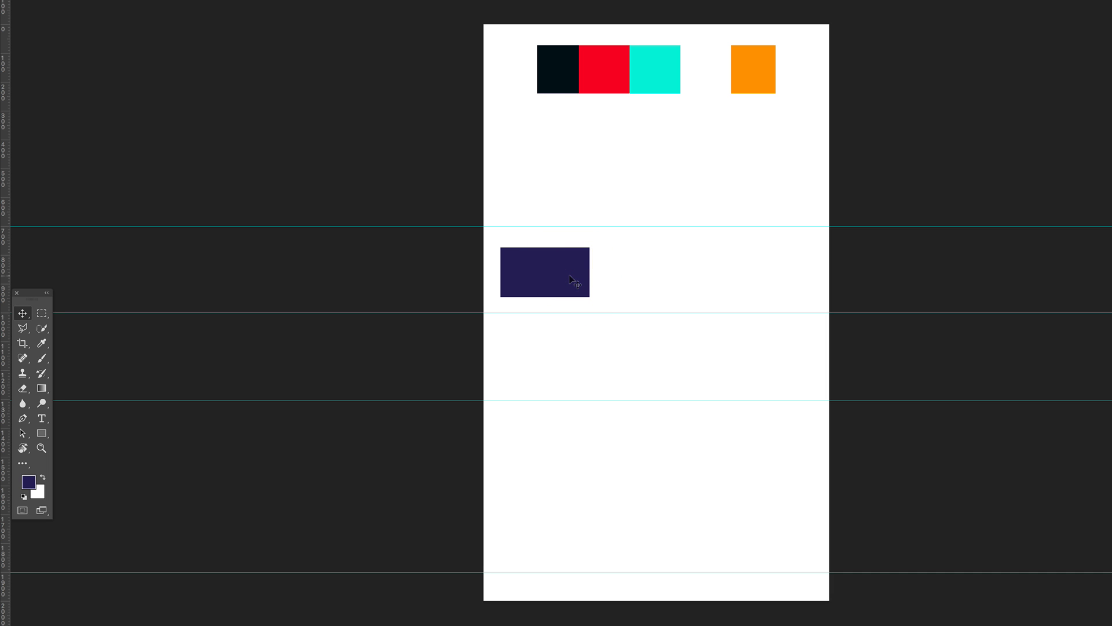
# Duplicate the rectangle twice into an evenly spaced row and scale the three together proportionally to about 258 by 144 px each.
pyautogui.moveTo(572, 279); pyautogui.dragTo(756, 273)
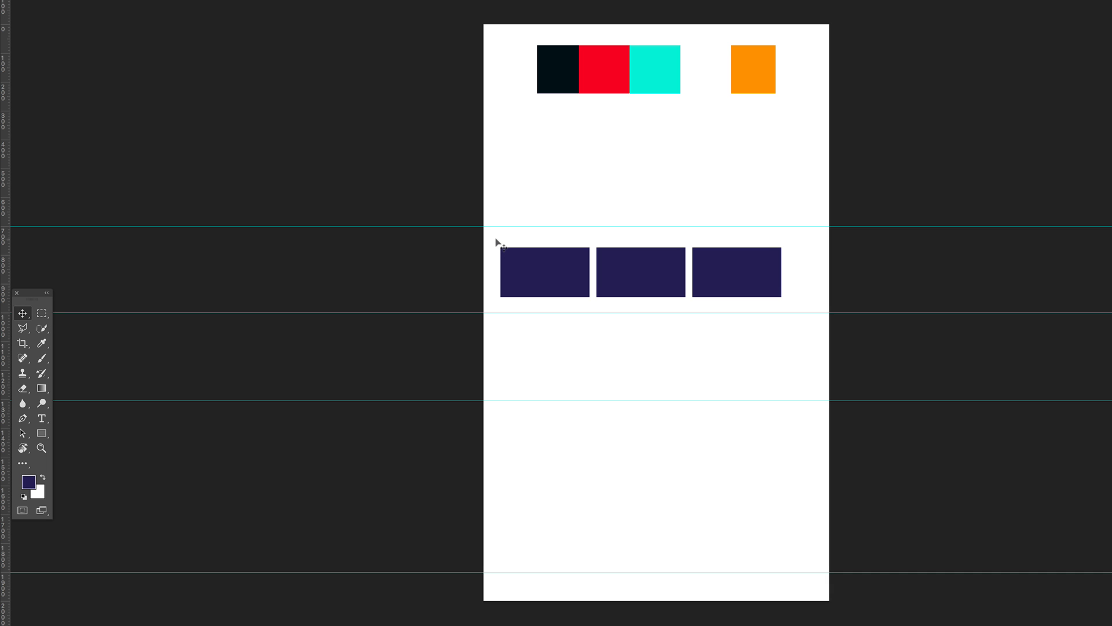
pyautogui.moveTo(494, 239); pyautogui.dragTo(799, 280)
pyautogui.hotkey('ctrl', 't')
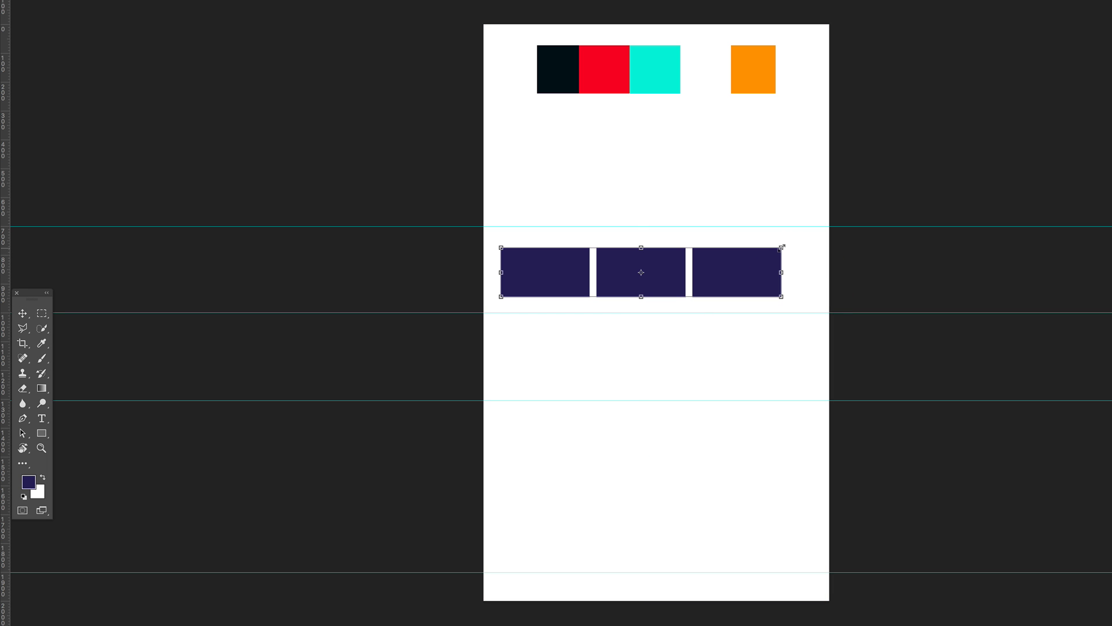
pyautogui.moveTo(782, 248); pyautogui.dragTo(743, 266)
pyautogui.press('Return')
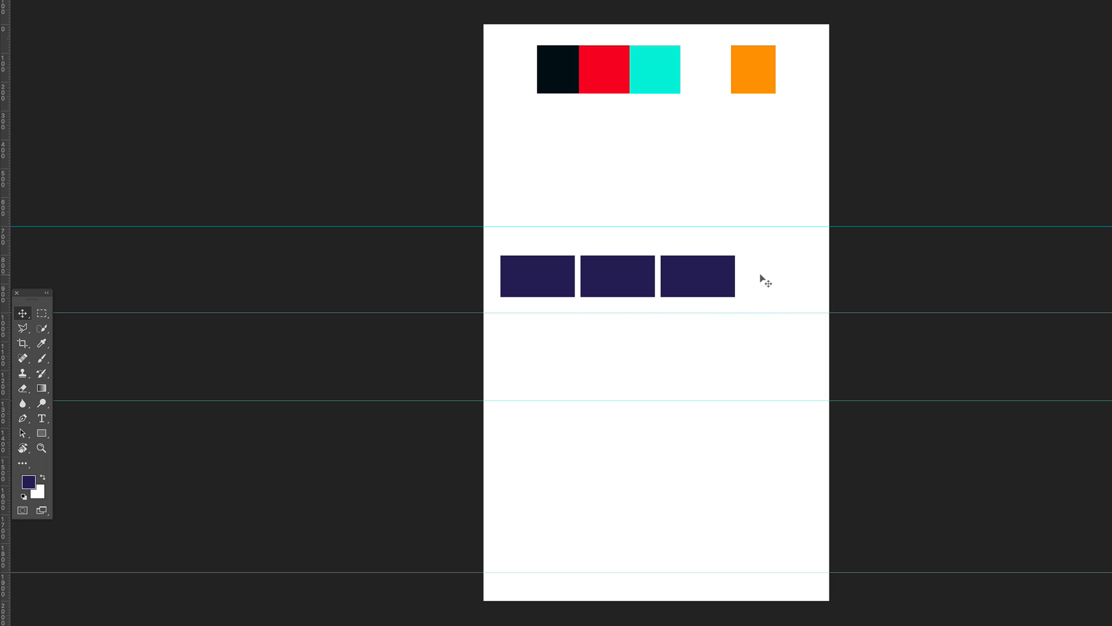
# Add a fourth copy at the right end of the row and move all four so the row starts at X 49, Y 774 px.
pyautogui.click(885, 275)
pyautogui.click(703, 276)
pyautogui.moveTo(703, 278); pyautogui.dragTo(783, 279)
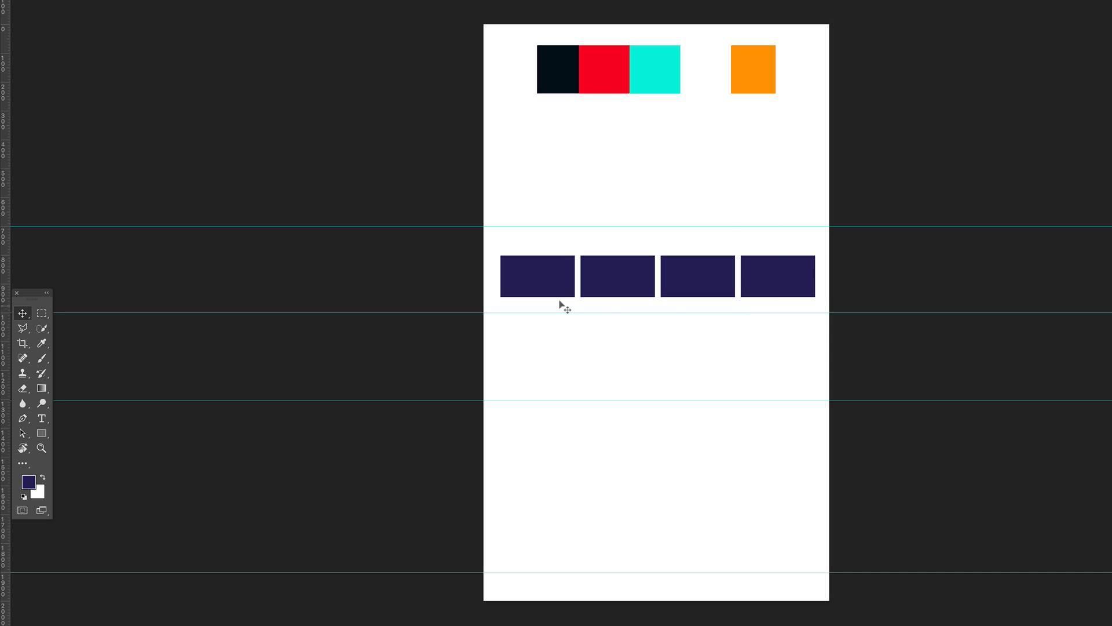
pyautogui.moveTo(493, 245); pyautogui.dragTo(818, 279)
pyautogui.moveTo(692, 280); pyautogui.dragTo(685, 280)
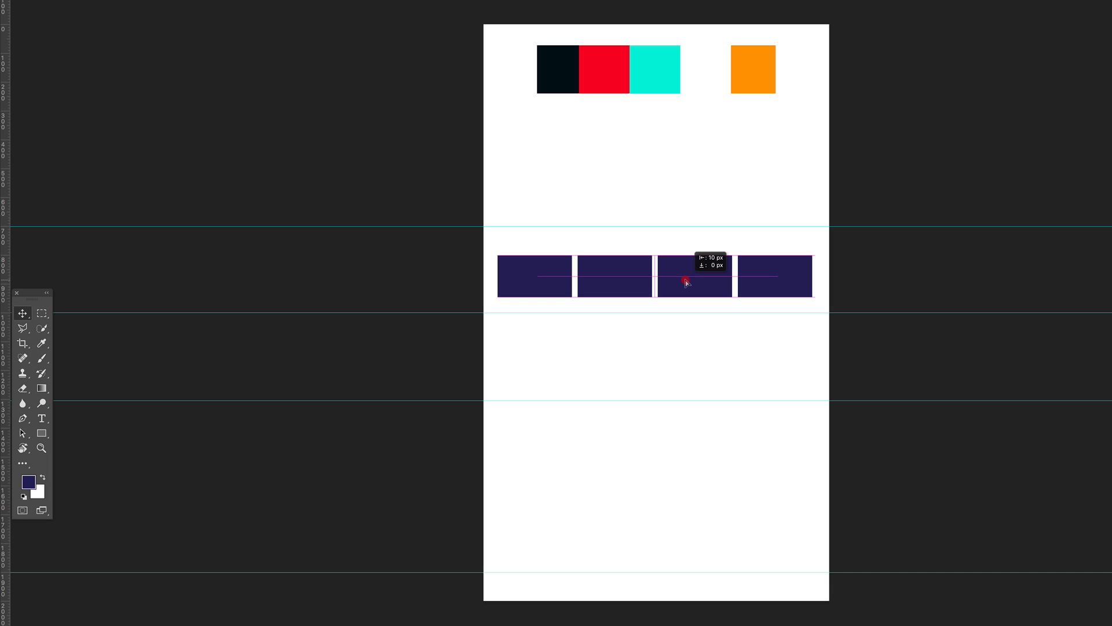
pyautogui.moveTo(686, 281); pyautogui.dragTo(685, 273)
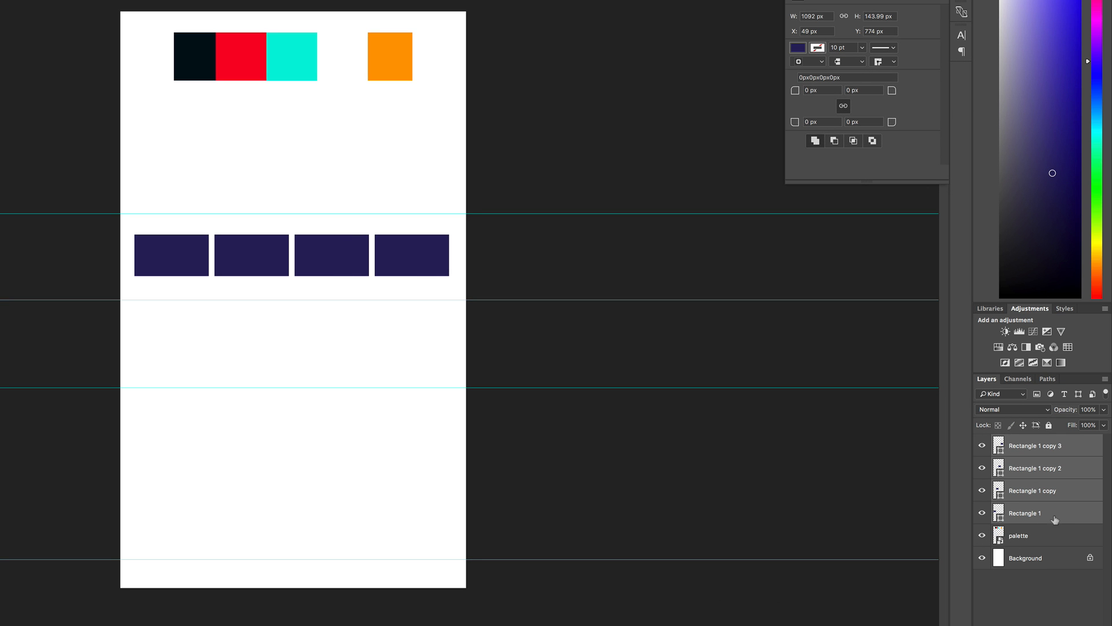
# Group the four rectangle layers and name the group new releases.
pyautogui.click(1058, 491)
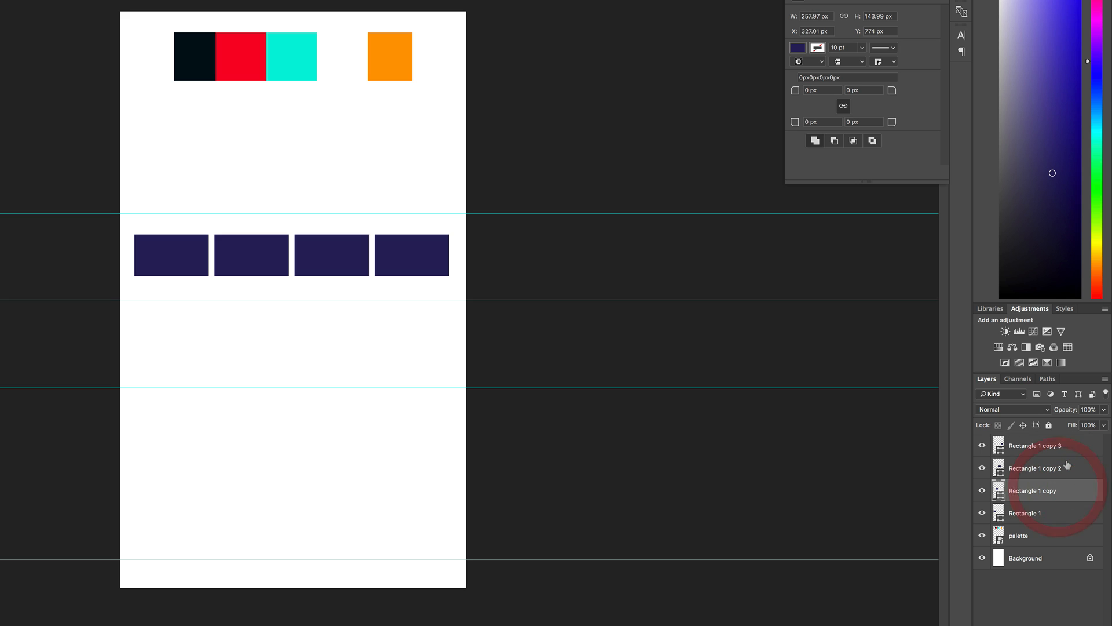
pyautogui.click(1068, 514)
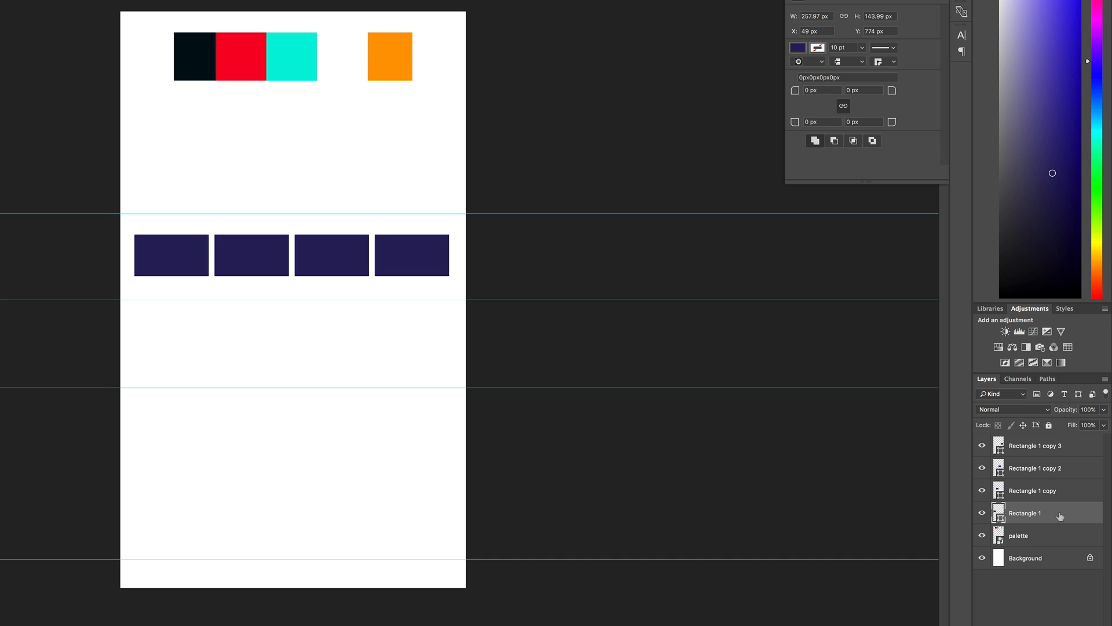
pyautogui.keyDown('shift'); pyautogui.click(1075, 490); pyautogui.keyUp('shift')
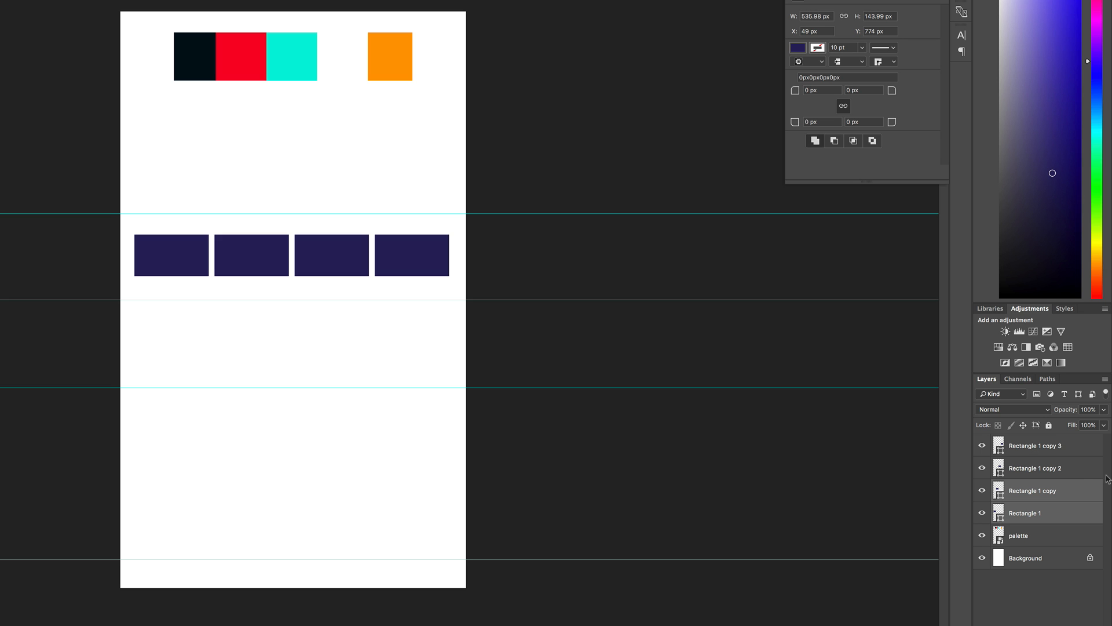
pyautogui.keyDown('shift'); pyautogui.click(1077, 468); pyautogui.keyUp('shift')
pyautogui.keyDown('shift'); pyautogui.click(1079, 450); pyautogui.keyUp('shift')
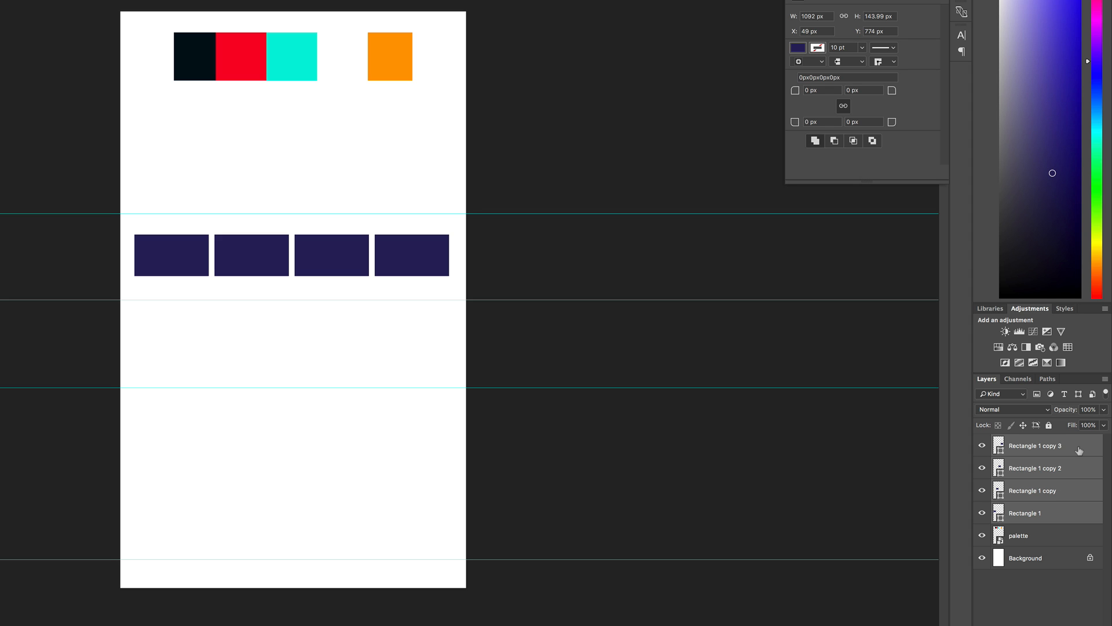
pyautogui.hotkey('ctrl', 'g')
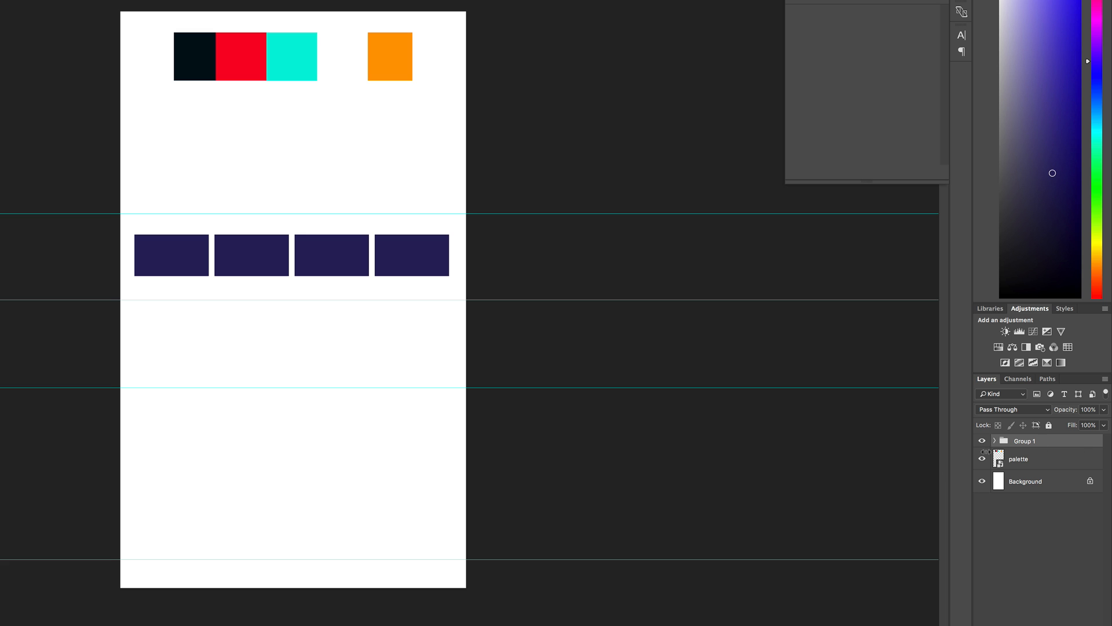
pyautogui.doubleClick(1023, 441)
pyautogui.write('new releases')
pyautogui.click(1037, 537)
# Move the 1000 px guide up to about 935 px and draw a rectangle about 427 by 208 px below it from the canvas's left edge.
pyautogui.moveTo(186, 298); pyautogui.dragTo(188, 281)
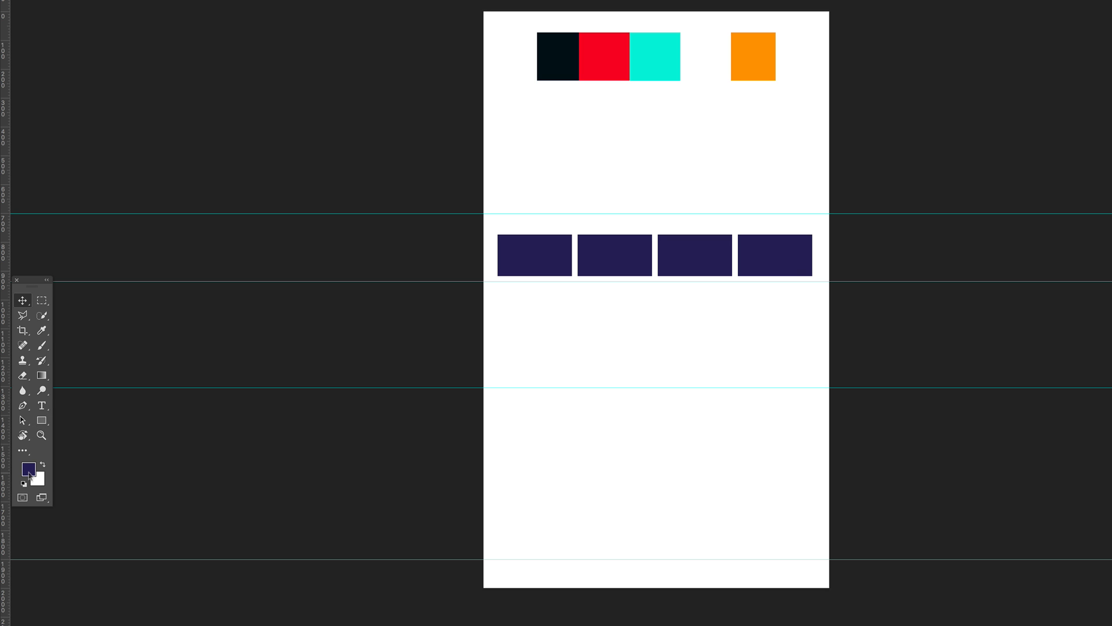
pyautogui.click(42, 420)
pyautogui.moveTo(484, 301); pyautogui.dragTo(607, 360)
pyautogui.click(29, 300)
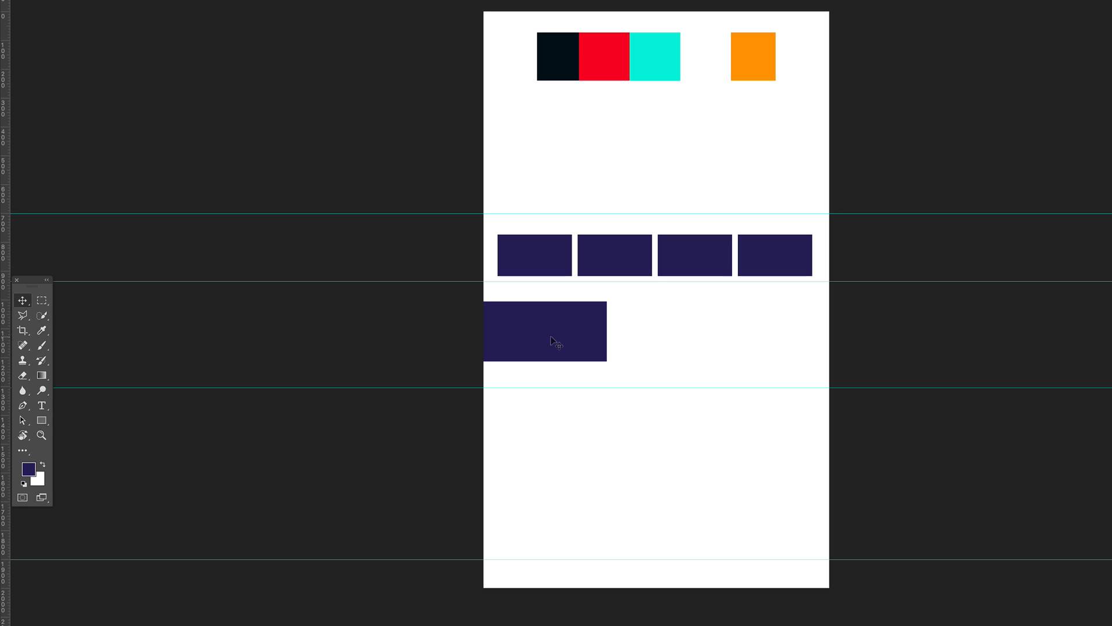
# Duplicate the larger rectangle twice side by side and scale the three together proportionally to span the canvas width.
pyautogui.moveTo(550, 335); pyautogui.dragTo(796, 333)
pyautogui.moveTo(575, 337); pyautogui.dragTo(573, 331)
pyautogui.moveTo(479, 317); pyautogui.dragTo(925, 368)
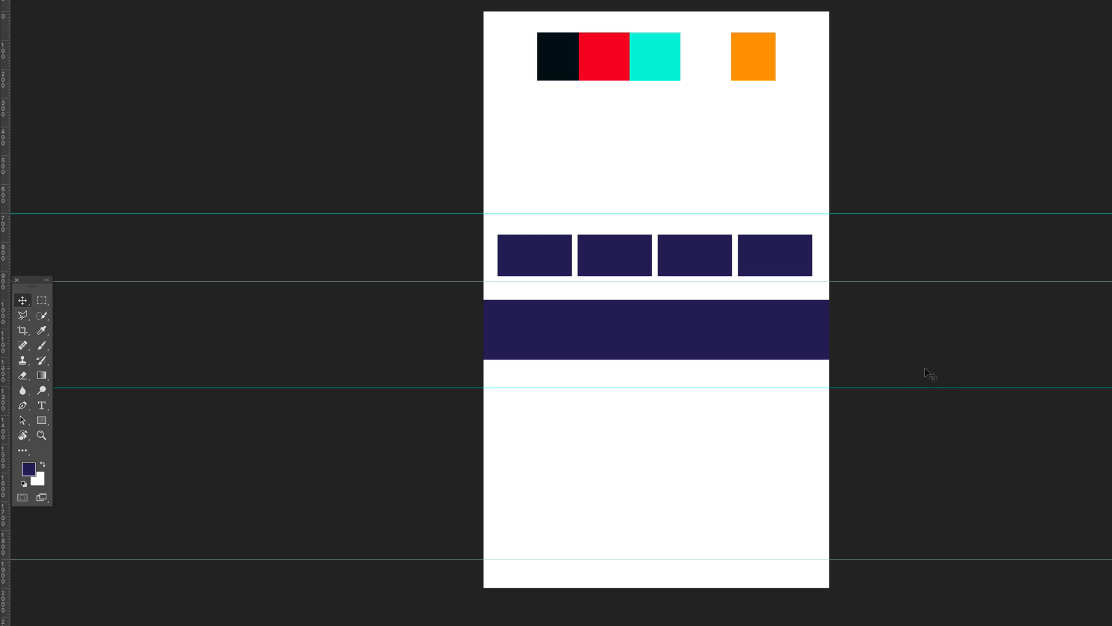
pyautogui.hotkey('ctrl', 't')
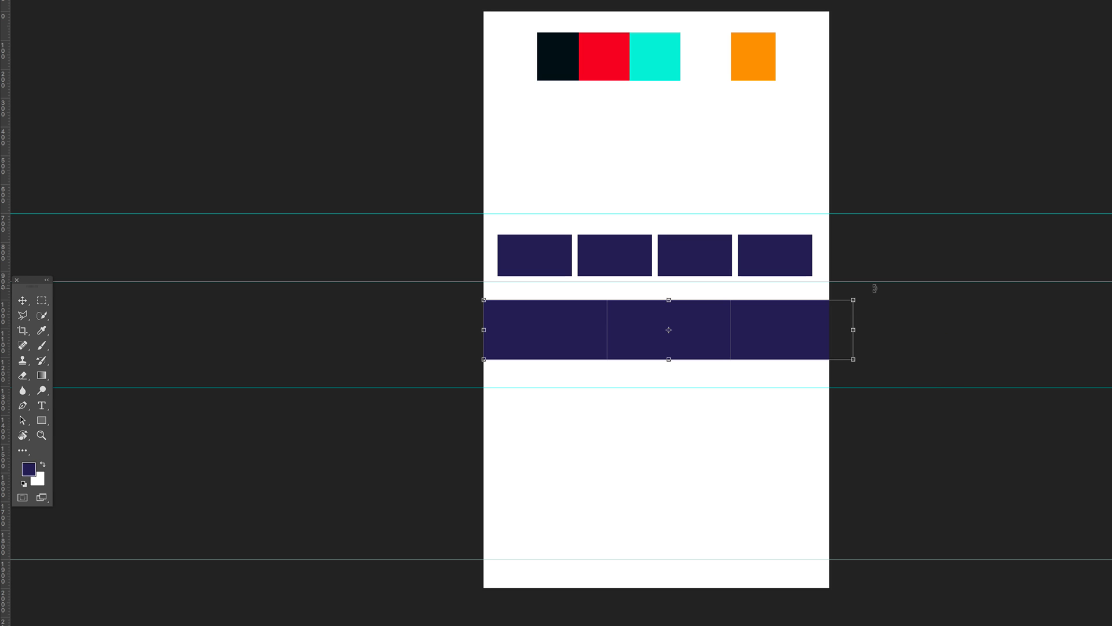
pyautogui.click(853, 300)
pyautogui.moveTo(853, 300); pyautogui.dragTo(831, 311)
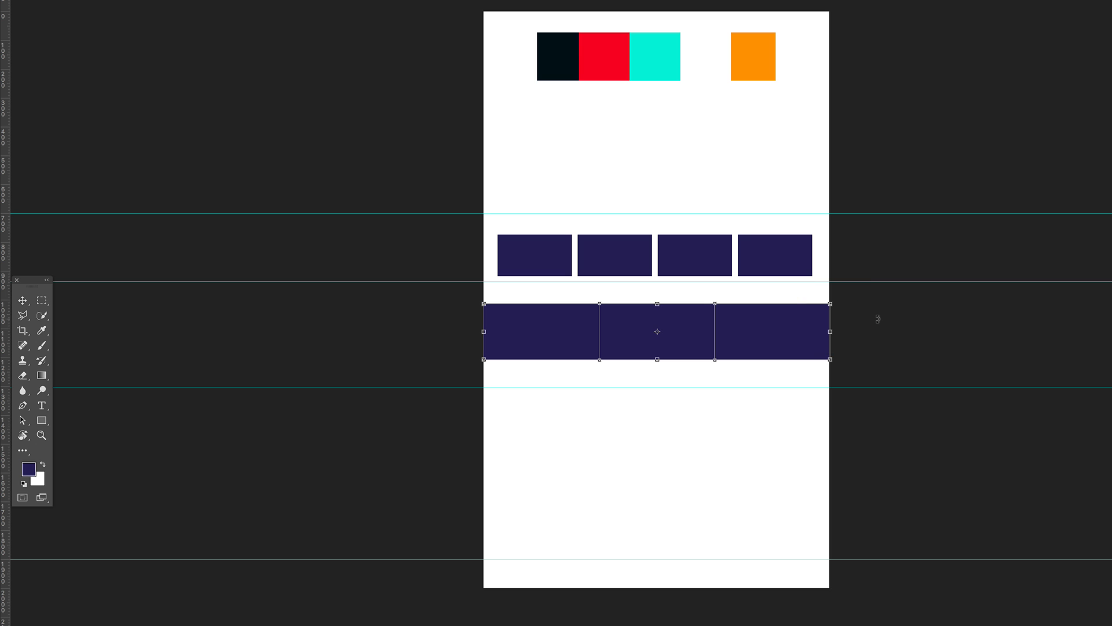
pyautogui.press('Return')
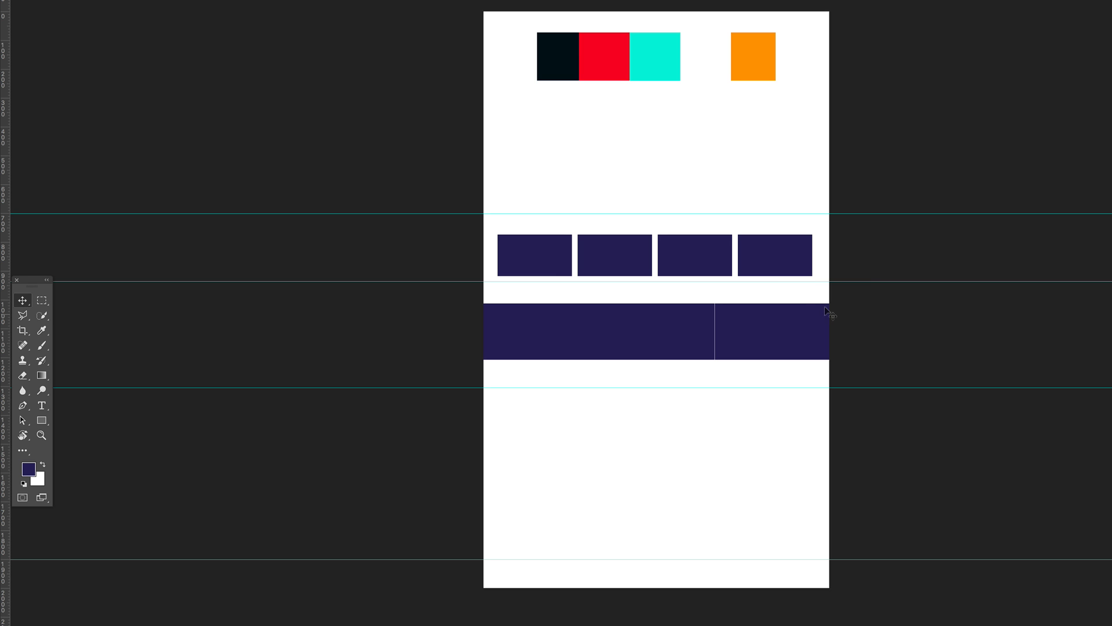
# Group the three Rectangle 2 layers and name the group upcoming.
pyautogui.click(760, 340)
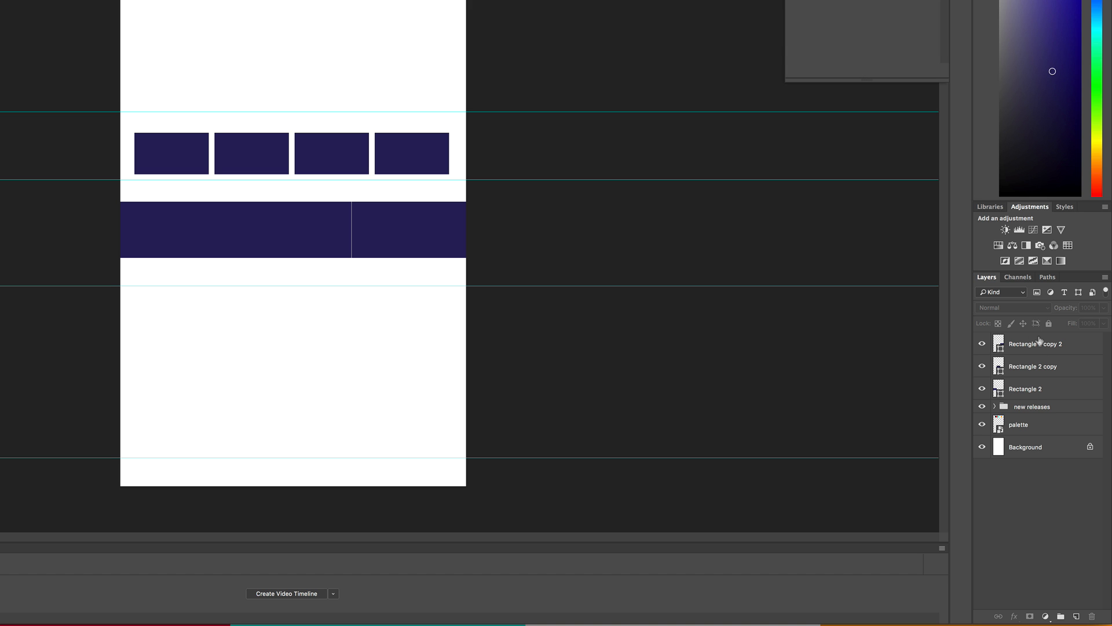
pyautogui.click(1060, 390)
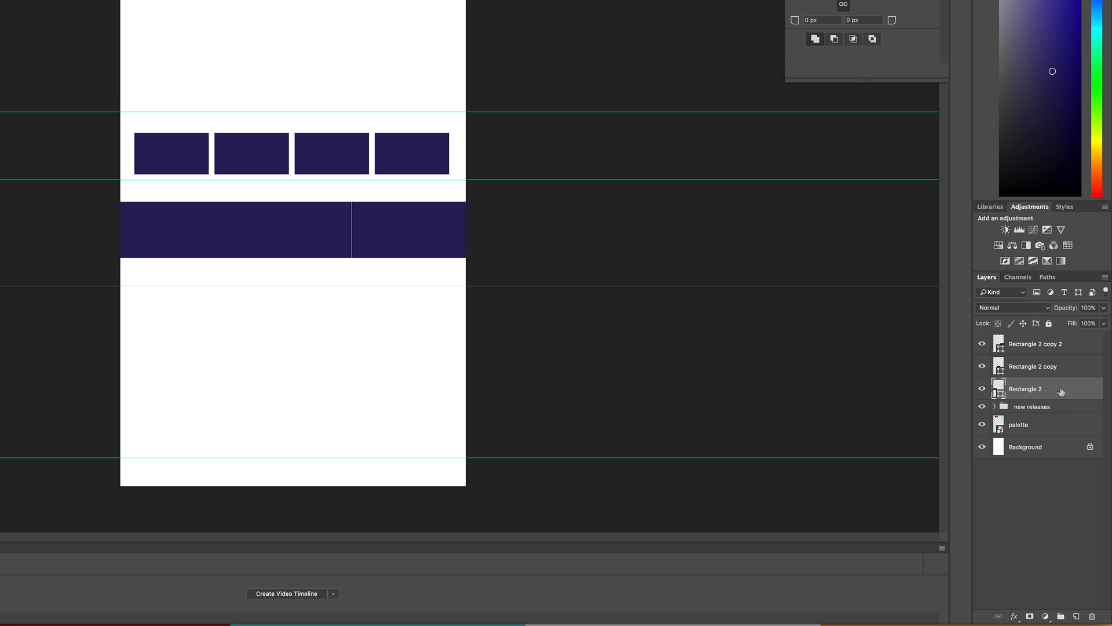
pyautogui.keyDown('shift'); pyautogui.click(1068, 368); pyautogui.keyUp('shift')
pyautogui.keyDown('shift'); pyautogui.click(1076, 345); pyautogui.keyUp('shift')
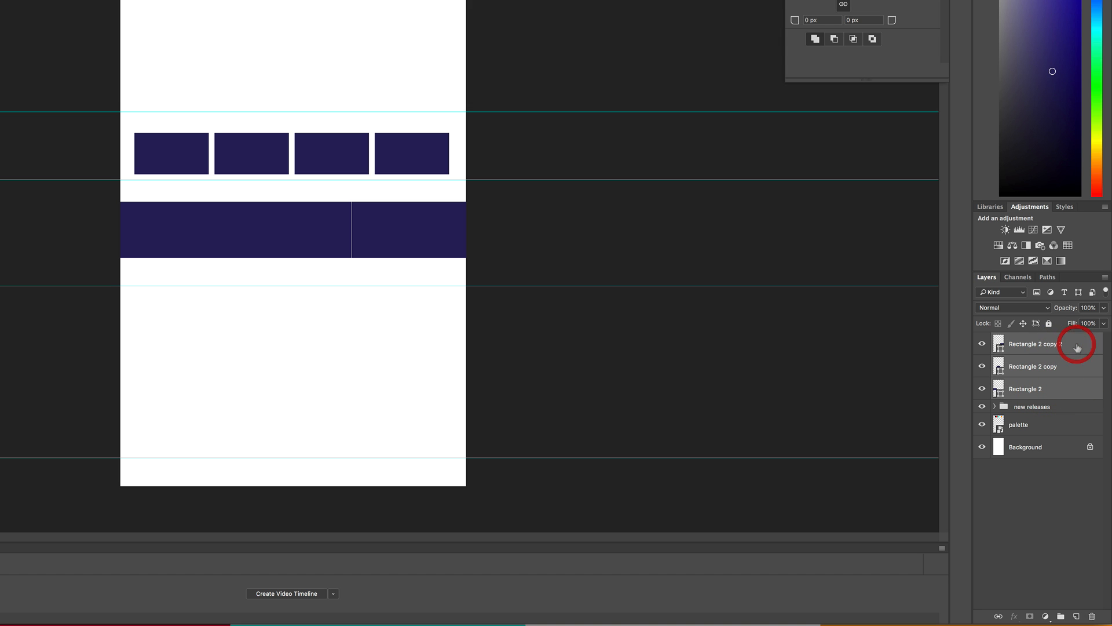
pyautogui.hotkey('ctrl', 'g')
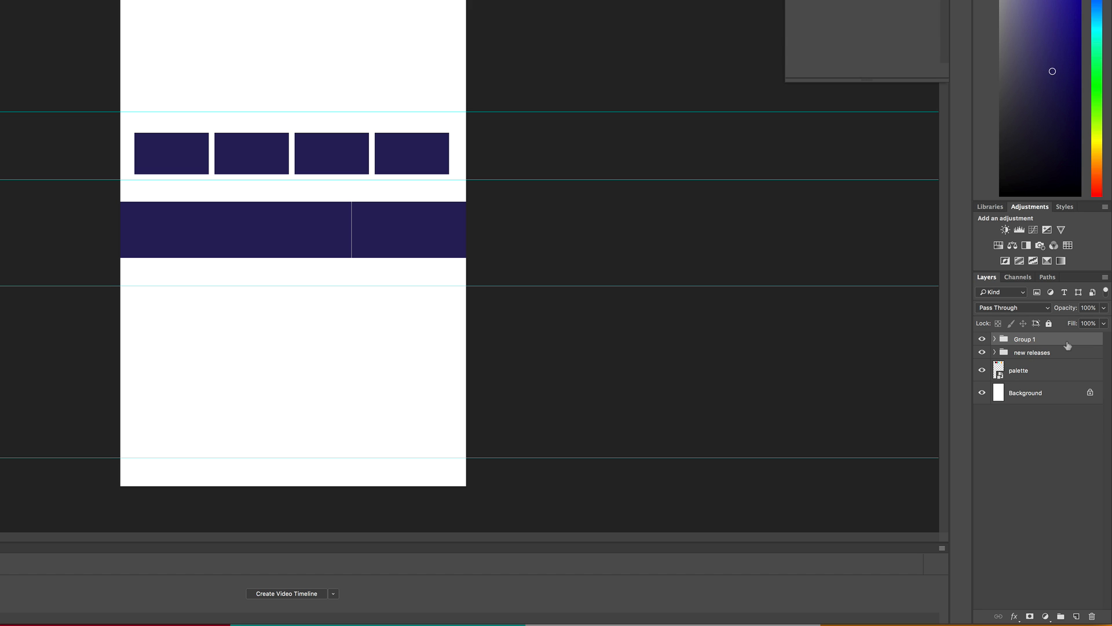
pyautogui.doubleClick(1035, 341)
pyautogui.write('upcoming')
pyautogui.press('Return')
pyautogui.click(311, 231)
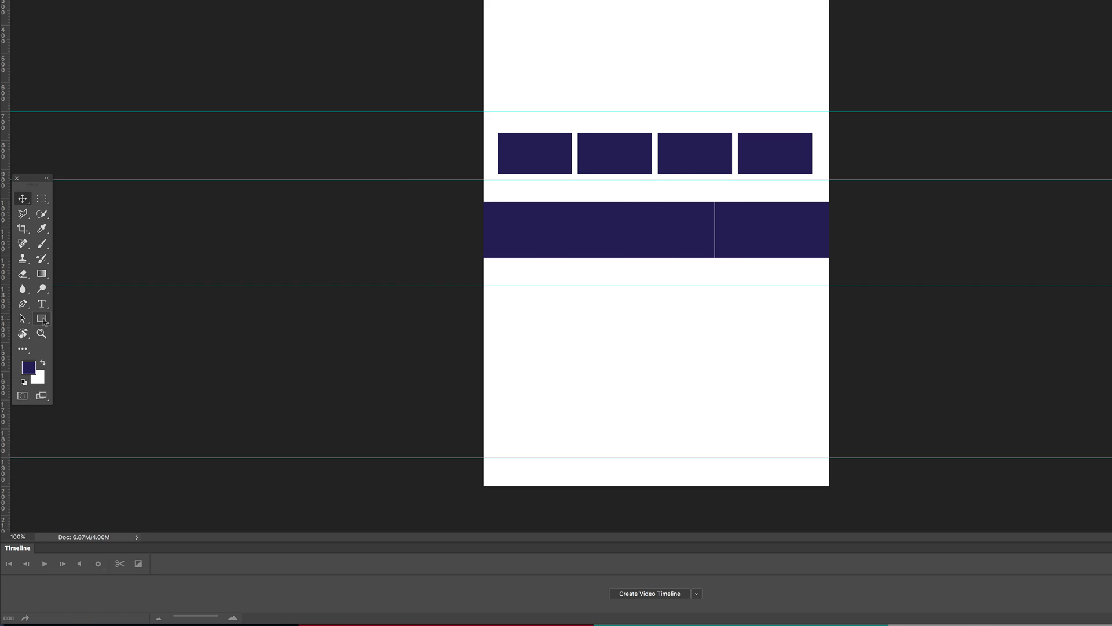
# Draw a rectangle about 373 by 595 px between the two lowest guides and align its left edge with the four-rectangle row.
pyautogui.click(43, 319)
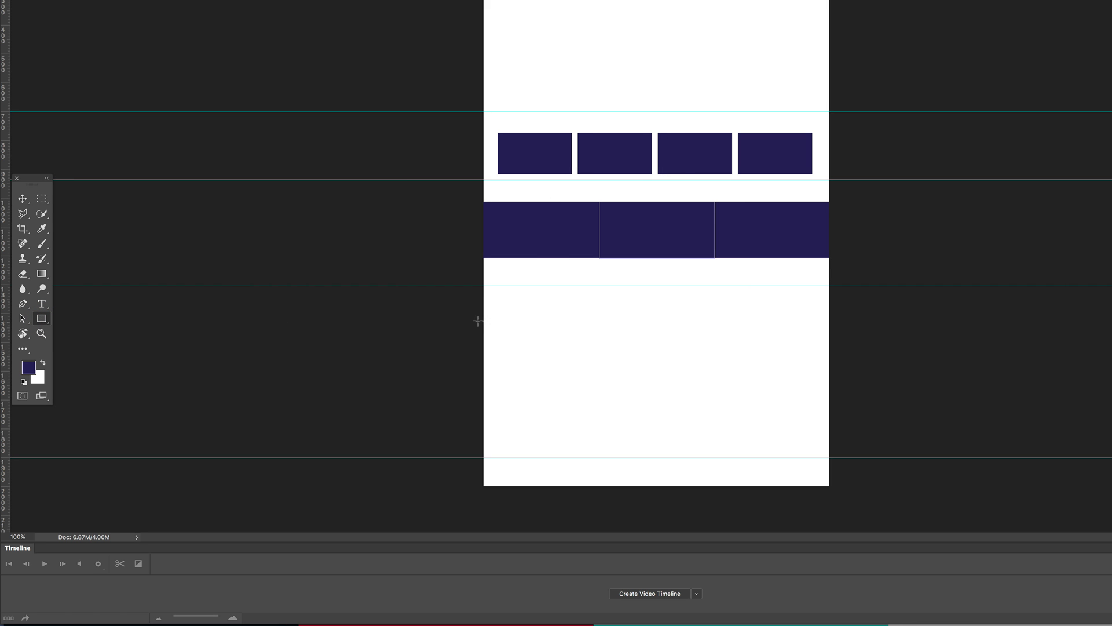
pyautogui.moveTo(490, 285); pyautogui.dragTo(597, 457)
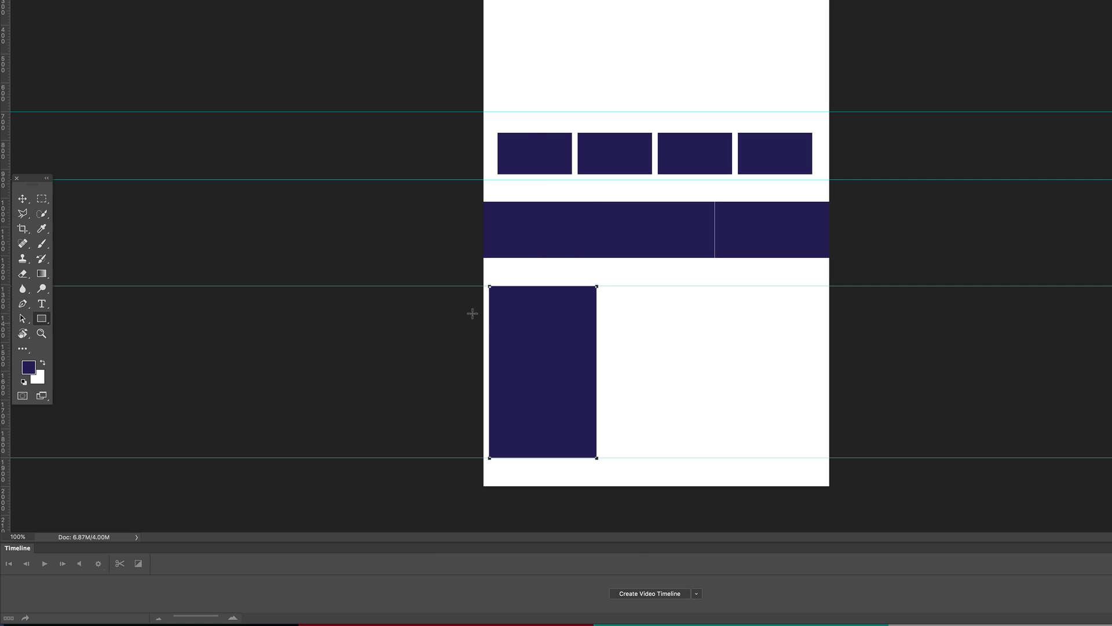
pyautogui.click(22, 199)
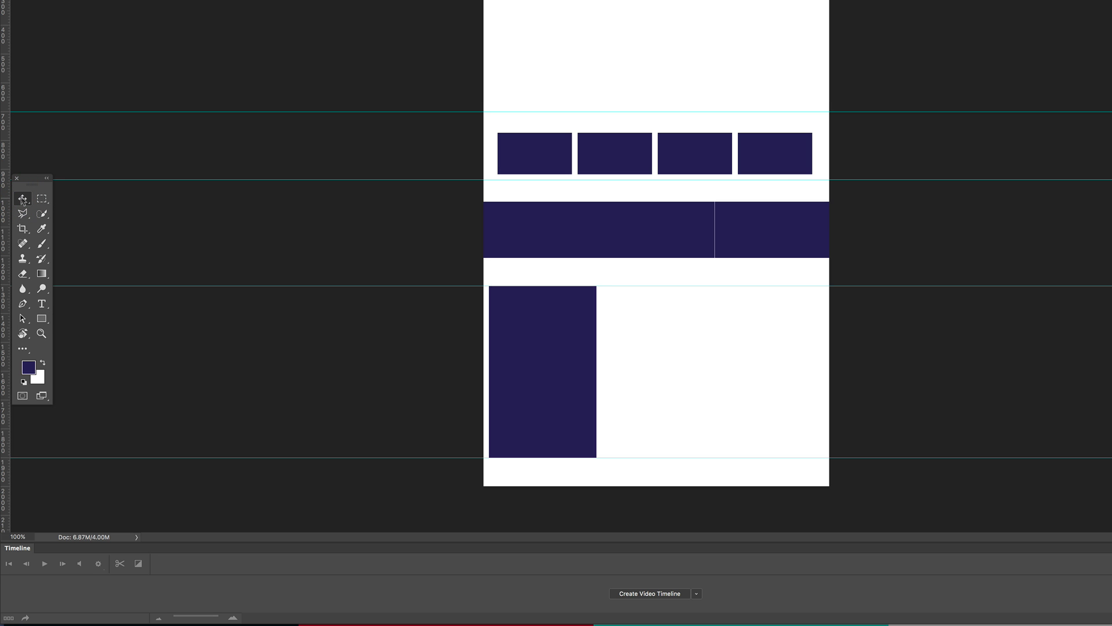
pyautogui.moveTo(539, 348); pyautogui.dragTo(549, 347)
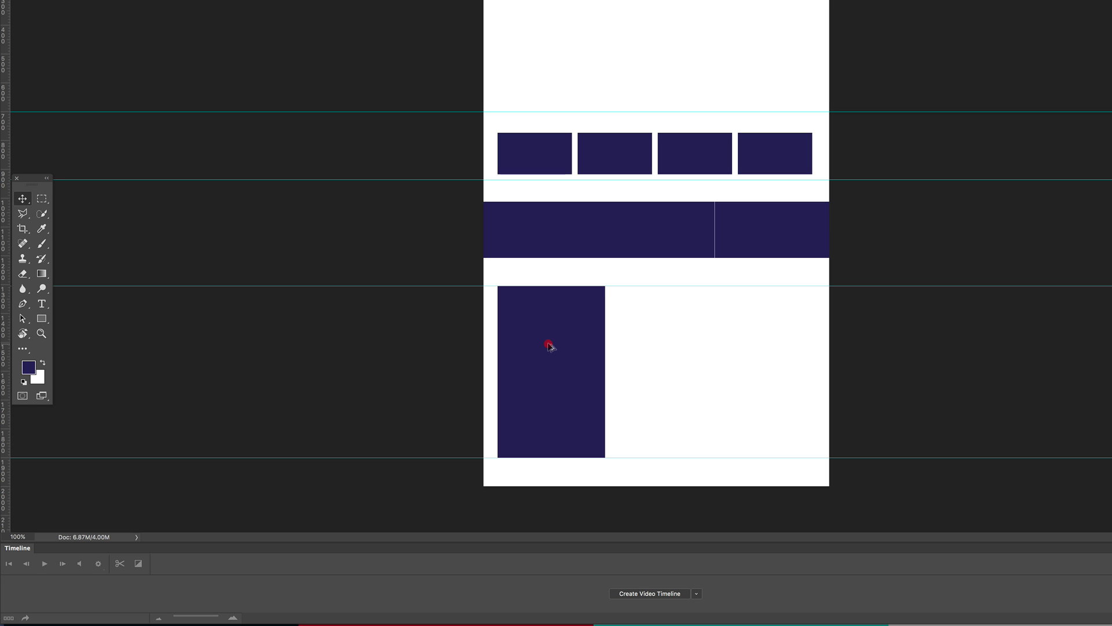
# Duplicate the tall rectangle twice side by side and scale the three together proportionally, leaving room for a fourth in the row.
pyautogui.moveTo(550, 346); pyautogui.dragTo(750, 344)
pyautogui.click(870, 411)
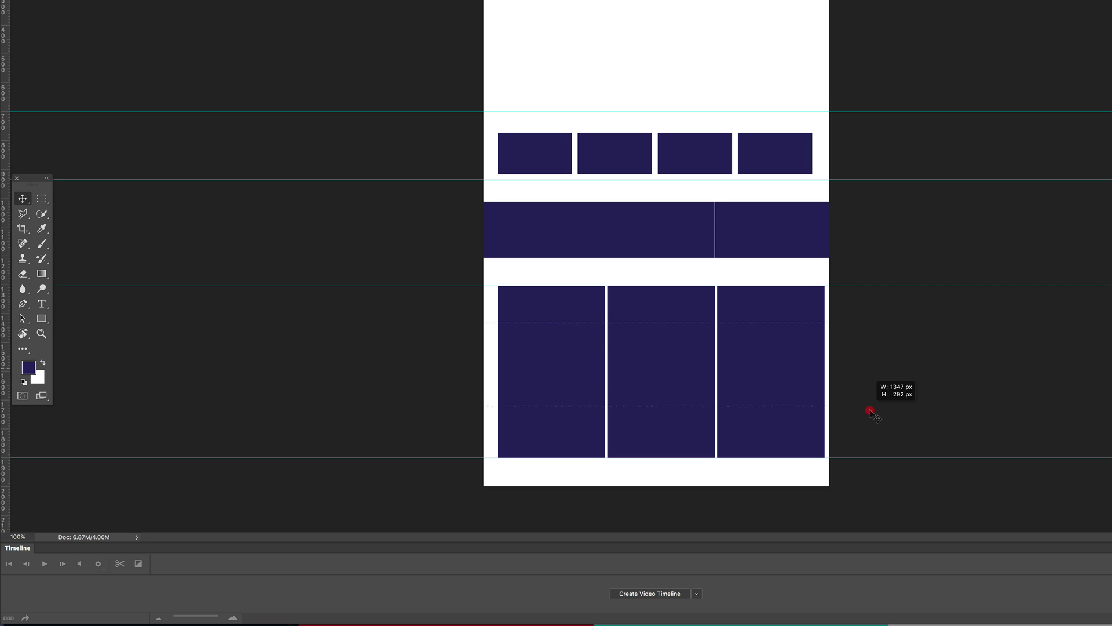
pyautogui.hotkey('ctrl', 't')
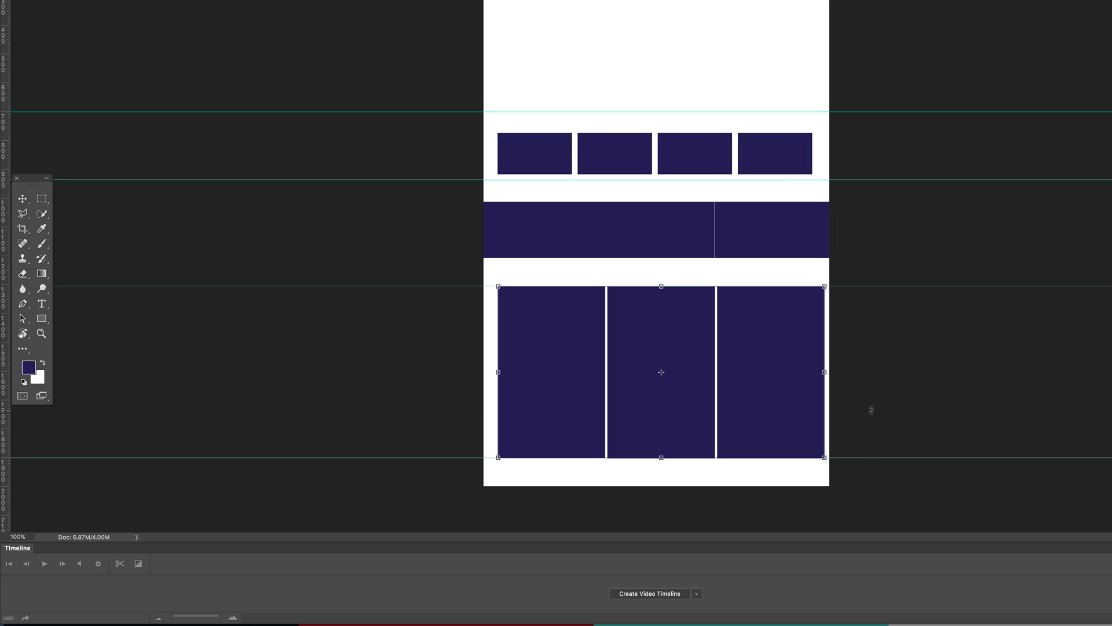
pyautogui.moveTo(823, 286); pyautogui.dragTo(768, 312)
pyautogui.moveTo(729, 372); pyautogui.dragTo(727, 346)
pyautogui.moveTo(772, 286); pyautogui.dragTo(751, 296)
pyautogui.moveTo(732, 365); pyautogui.dragTo(724, 358)
pyautogui.moveTo(751, 287); pyautogui.dragTo(739, 293)
pyautogui.moveTo(673, 367); pyautogui.dragTo(672, 358)
pyautogui.press('Return')
# Duplicate the third tall rectangle to complete a row of four, then nudge all four slightly left.
pyautogui.click(683, 336)
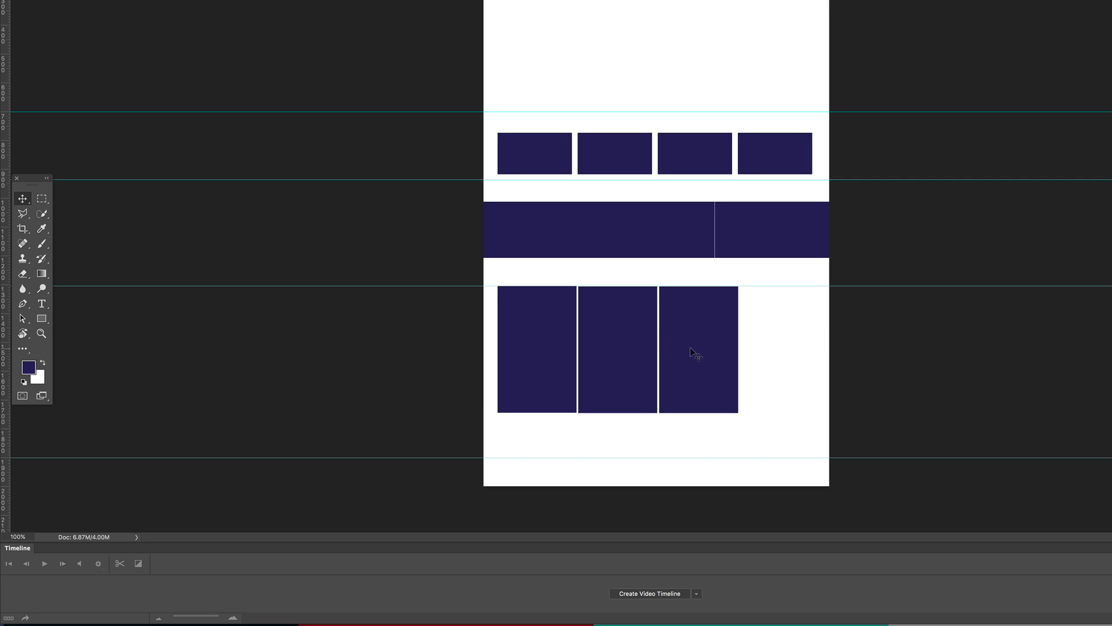
pyautogui.moveTo(690, 347); pyautogui.dragTo(776, 351)
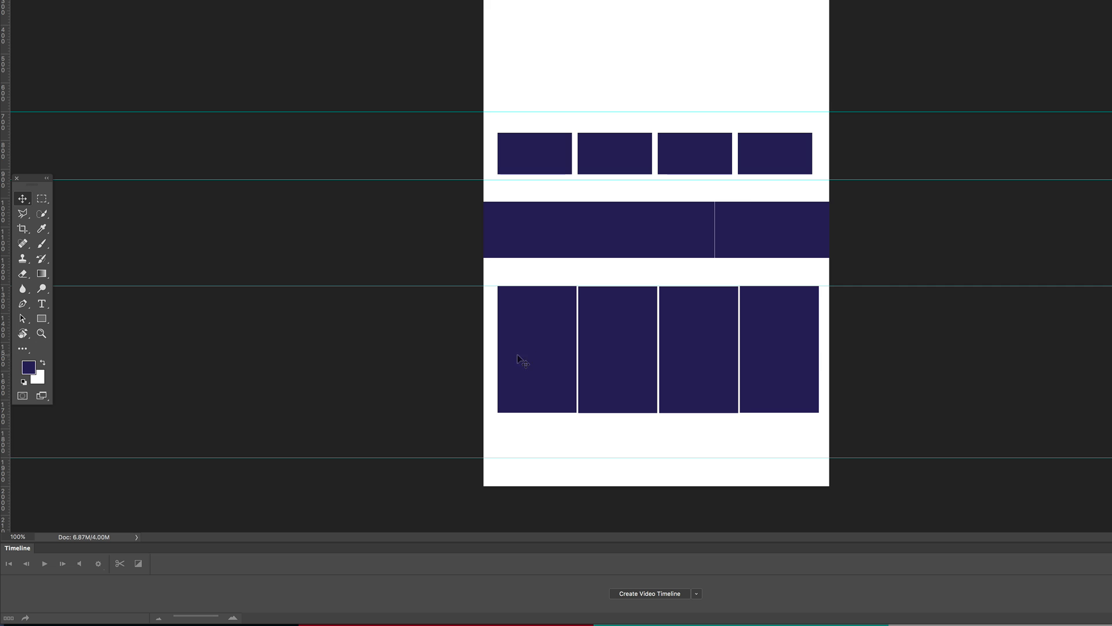
pyautogui.moveTo(461, 355); pyautogui.dragTo(852, 378)
pyautogui.moveTo(680, 337); pyautogui.dragTo(681, 337)
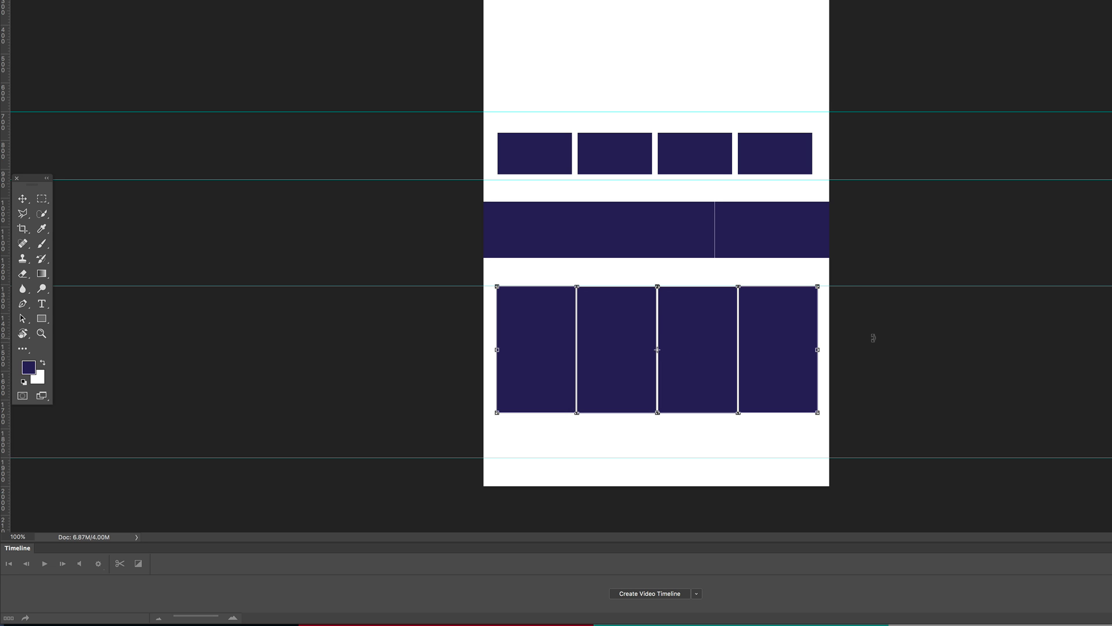
pyautogui.click(22, 198)
pyautogui.click(838, 63)
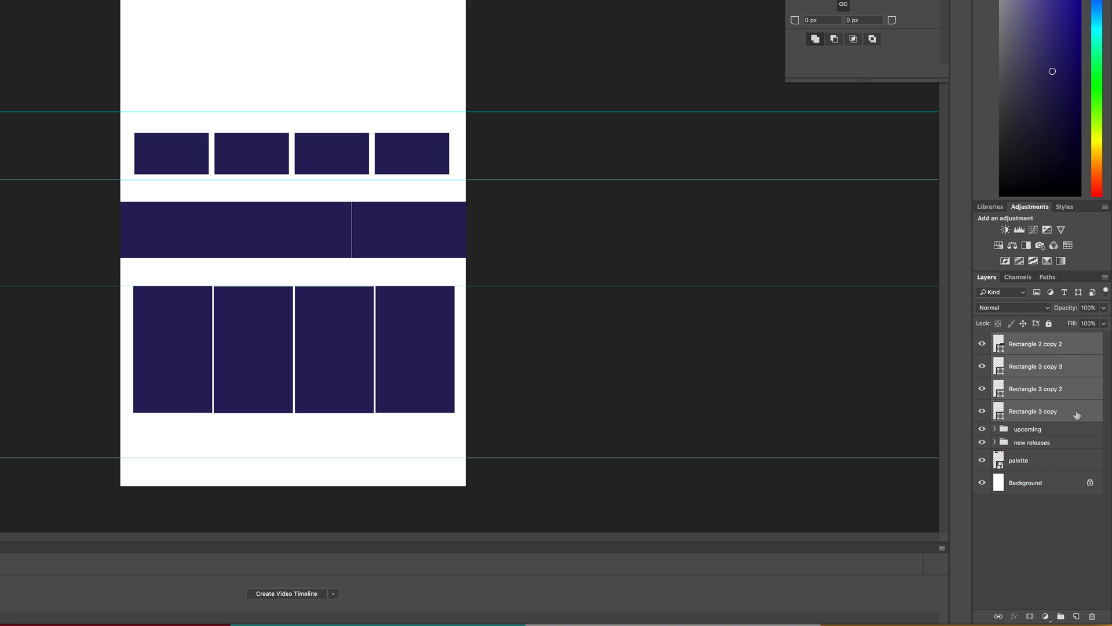
# Group the four tall rectangle layers and name the group title.
pyautogui.click(1023, 557)
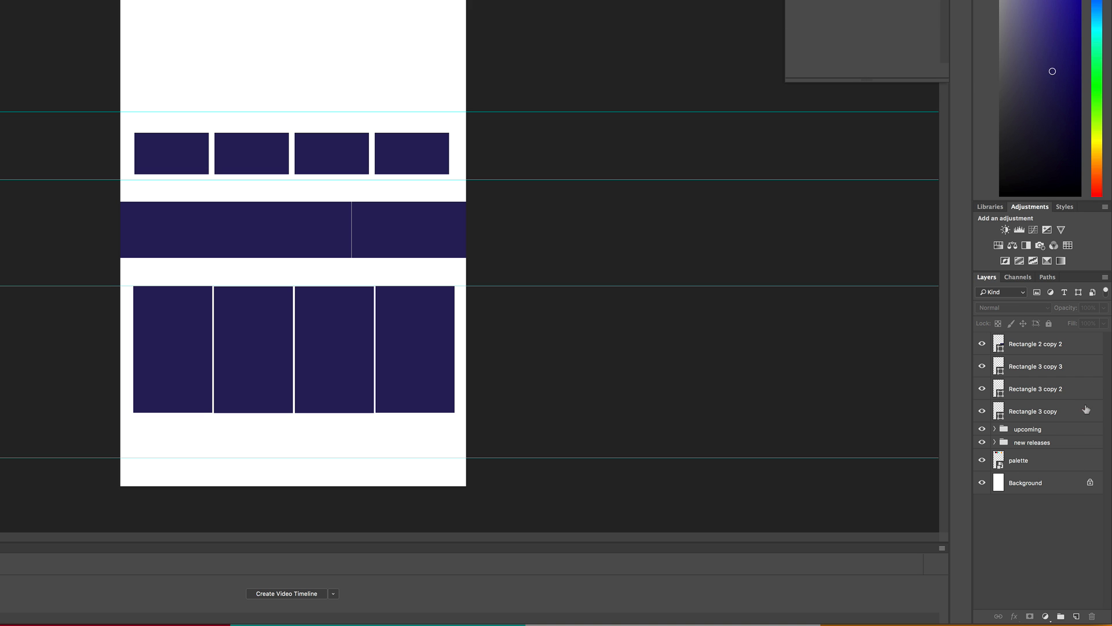
pyautogui.click(1086, 409)
pyautogui.keyDown('shift'); pyautogui.click(1069, 385); pyautogui.keyUp('shift')
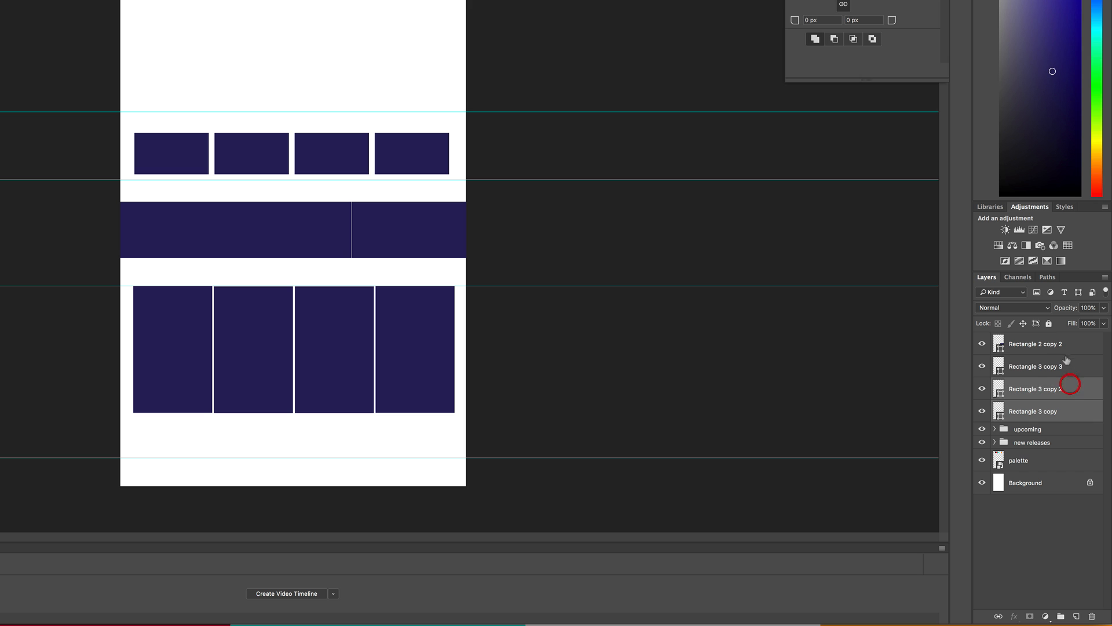
pyautogui.keyDown('shift'); pyautogui.click(1066, 364); pyautogui.keyUp('shift')
pyautogui.keyDown('shift'); pyautogui.click(1069, 345); pyautogui.keyUp('shift')
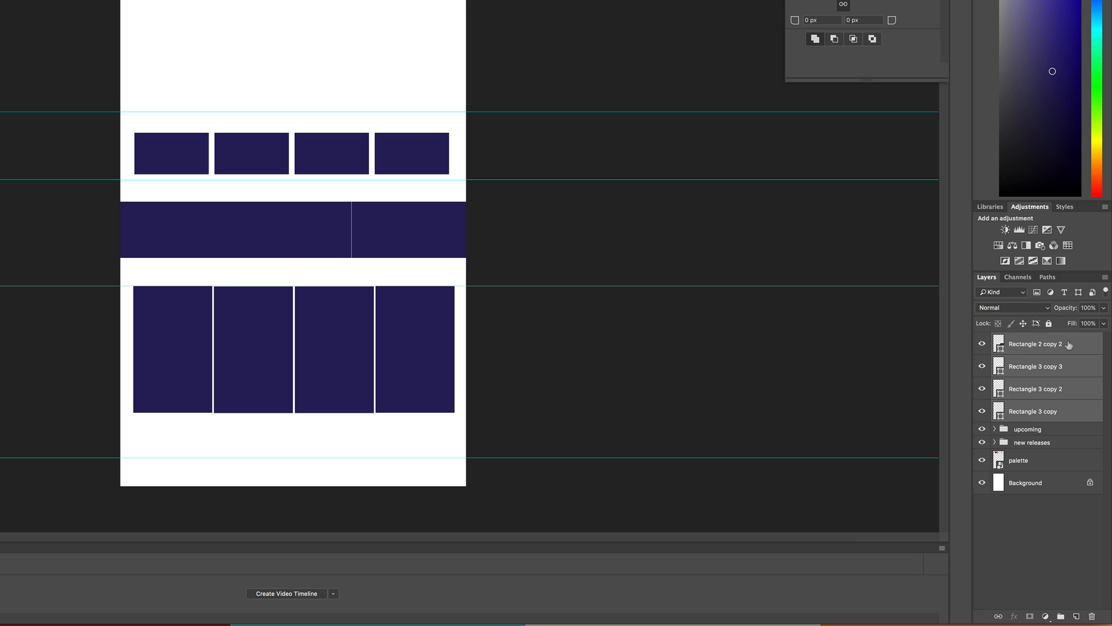
pyautogui.hotkey('ctrl', 'g')
pyautogui.doubleClick(1034, 339)
pyautogui.write('title')
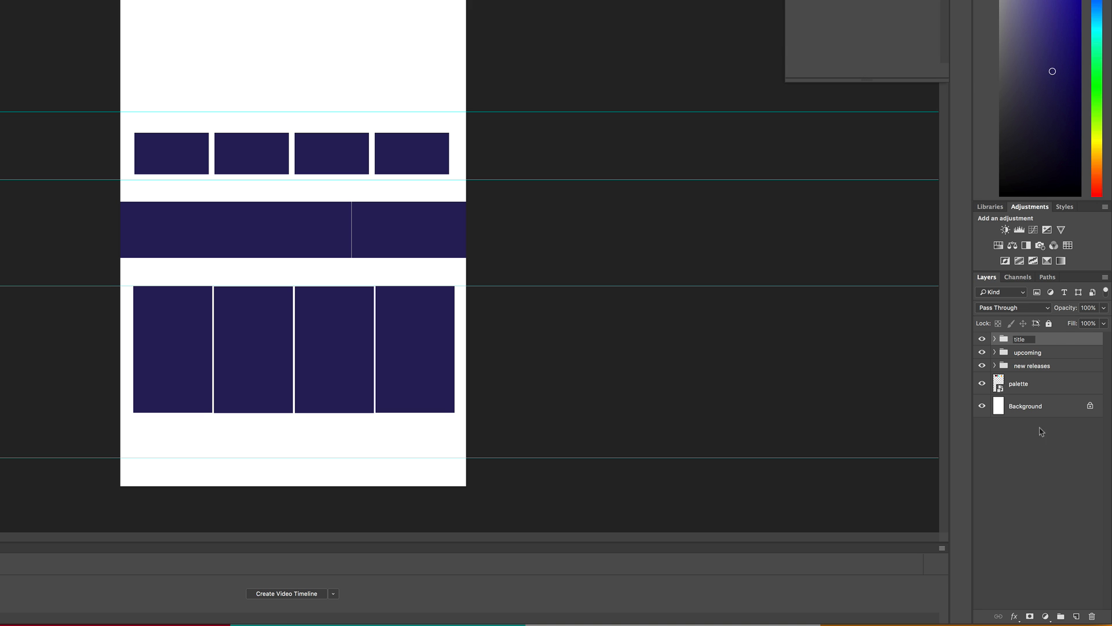
pyautogui.press('Return')
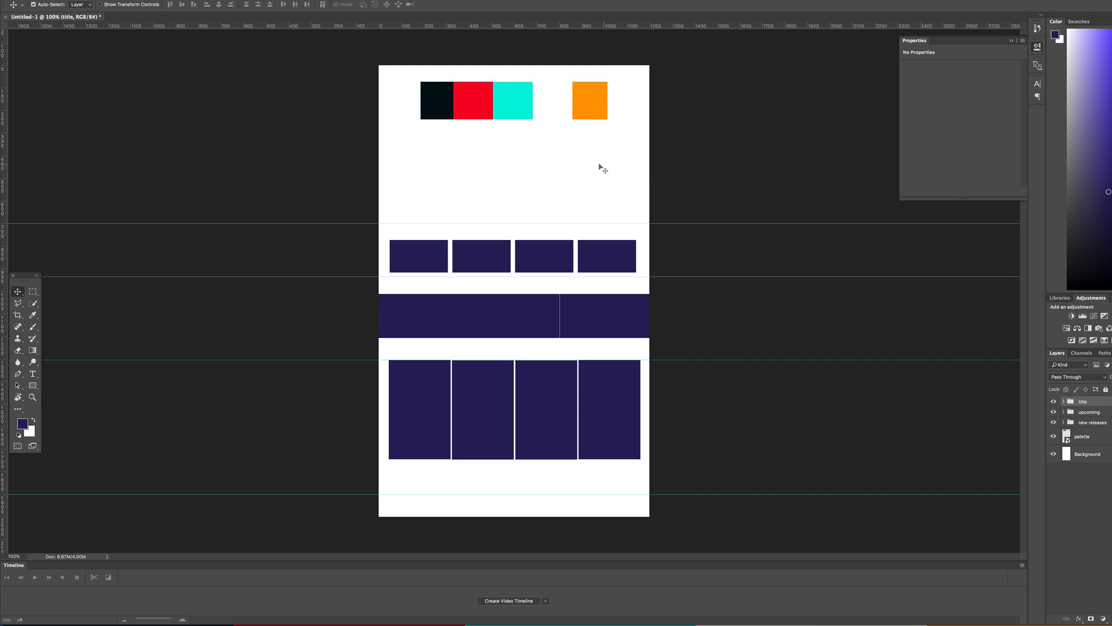
# Hide and show the new releases, upcoming and title groups one by one to check which section each covers.
pyautogui.click(590, 101)
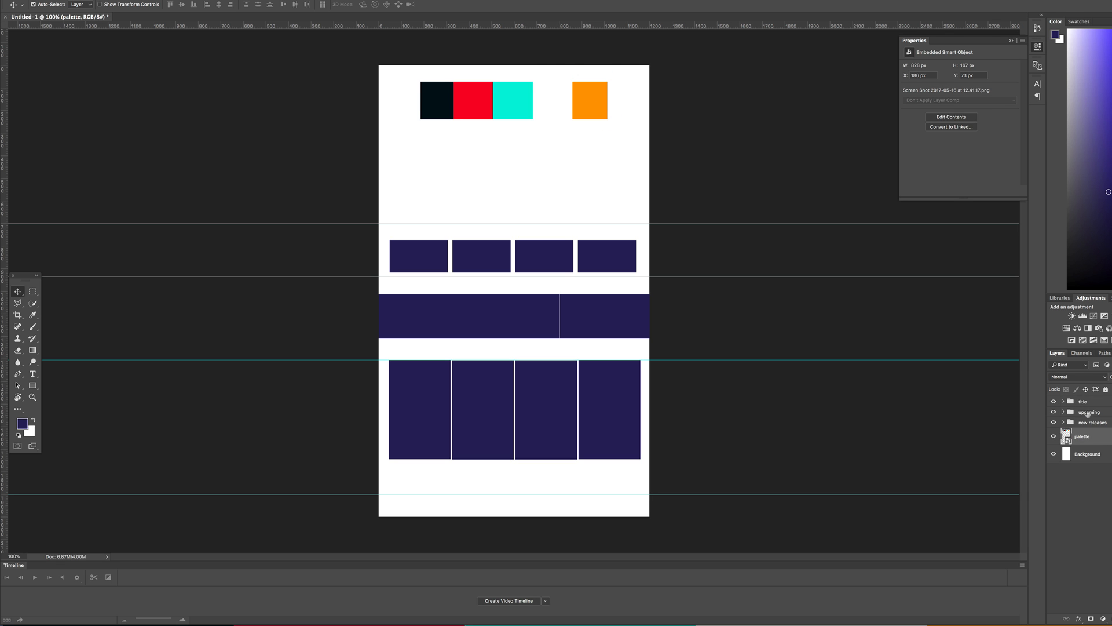
pyautogui.click(1053, 422)
pyautogui.click(1054, 422)
pyautogui.click(1054, 412)
pyautogui.click(1054, 412)
pyautogui.click(1054, 401)
pyautogui.click(1054, 400)
pyautogui.click(1102, 487)
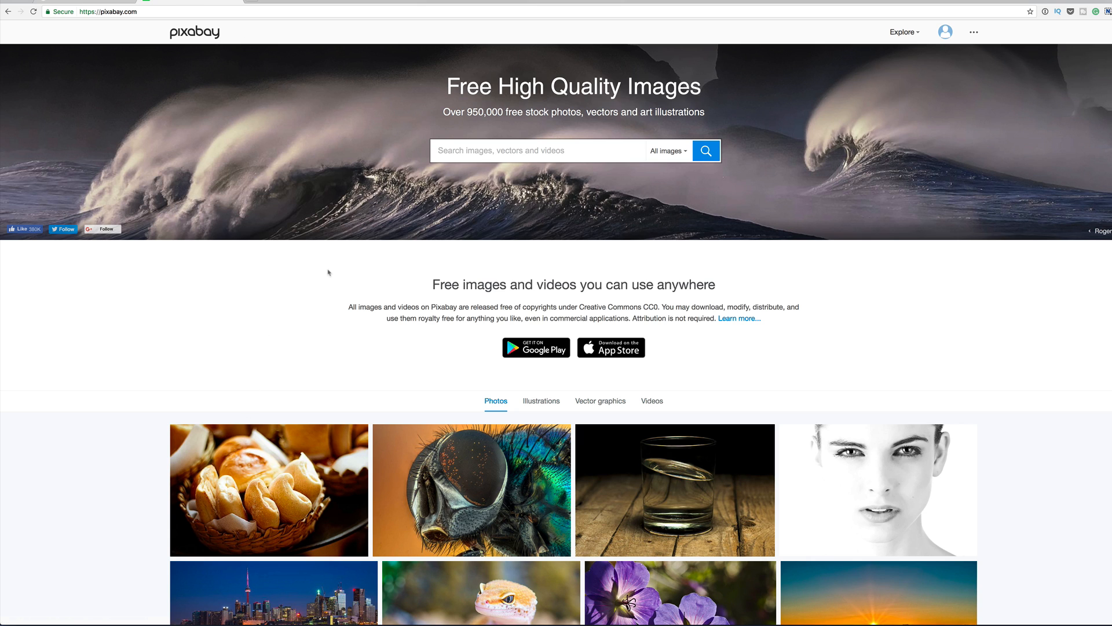
# Look through the featured photos on the Pixabay home page in the browser and open the Editor's Choice collection.
pyautogui.scroll(-10, 327, 272)
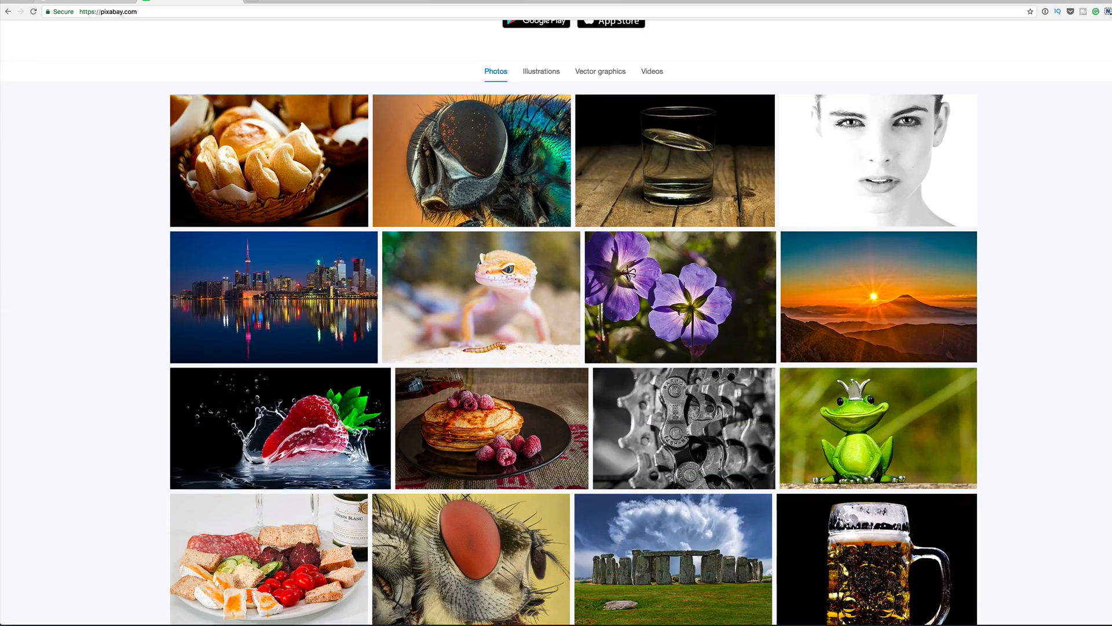
pyautogui.scroll(-2, 328, 272)
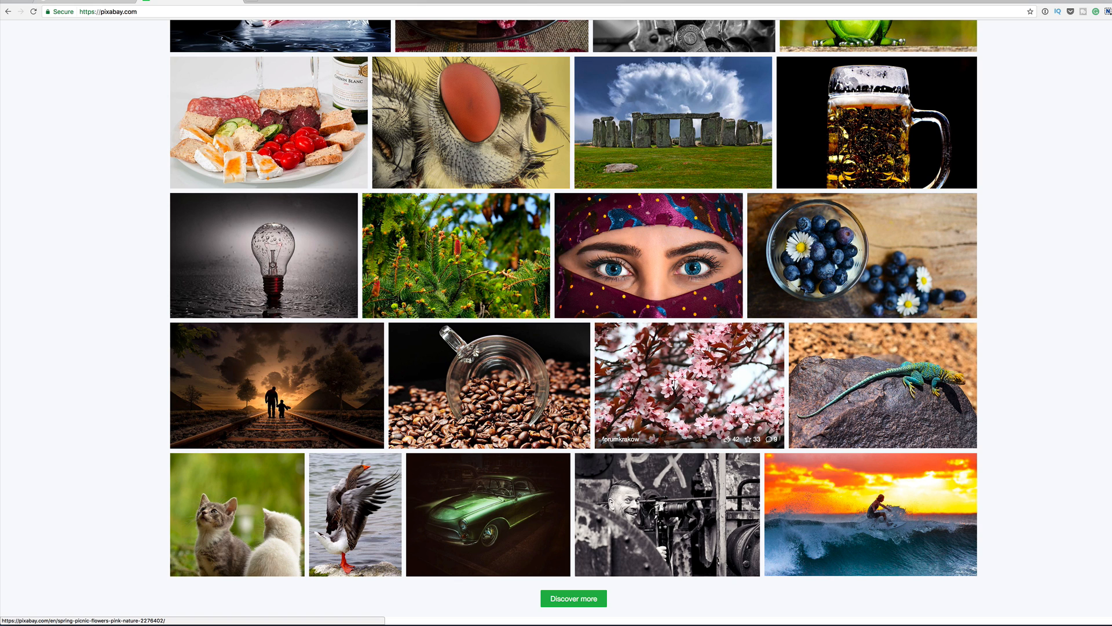
pyautogui.scroll(-5, 608, 371)
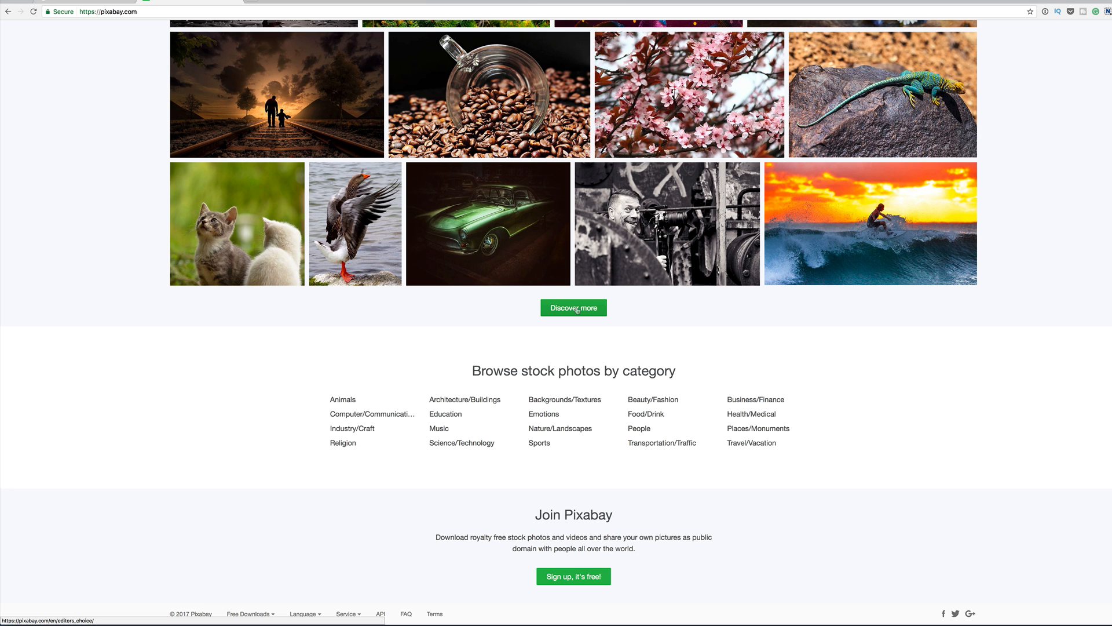
pyautogui.click(583, 310)
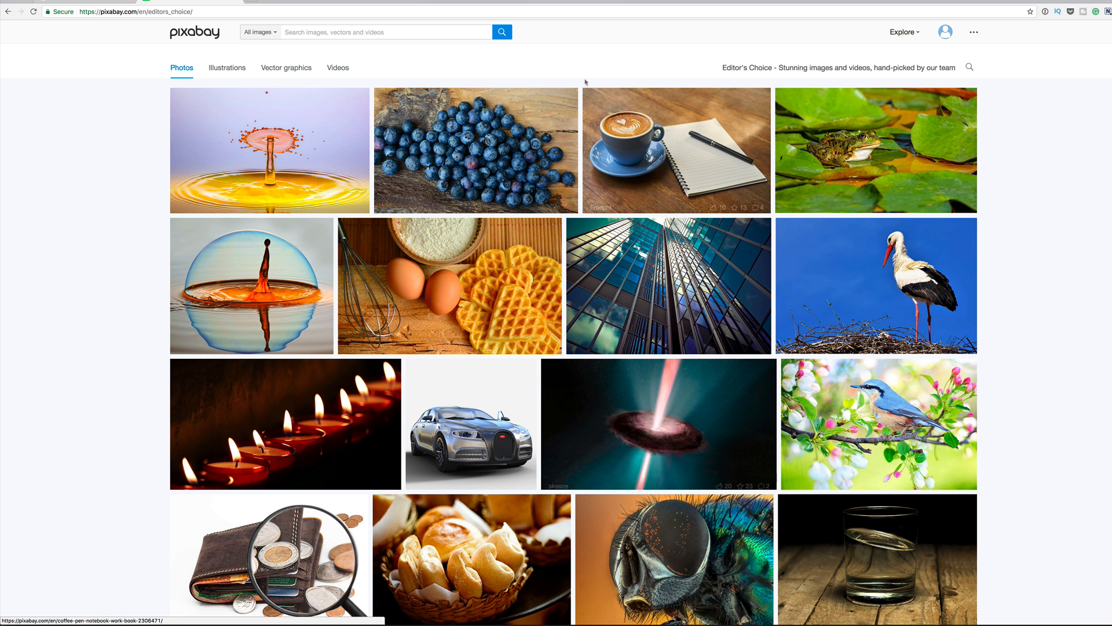
# Search Pixabay for "city" and look through the free images found.
pyautogui.click(350, 32)
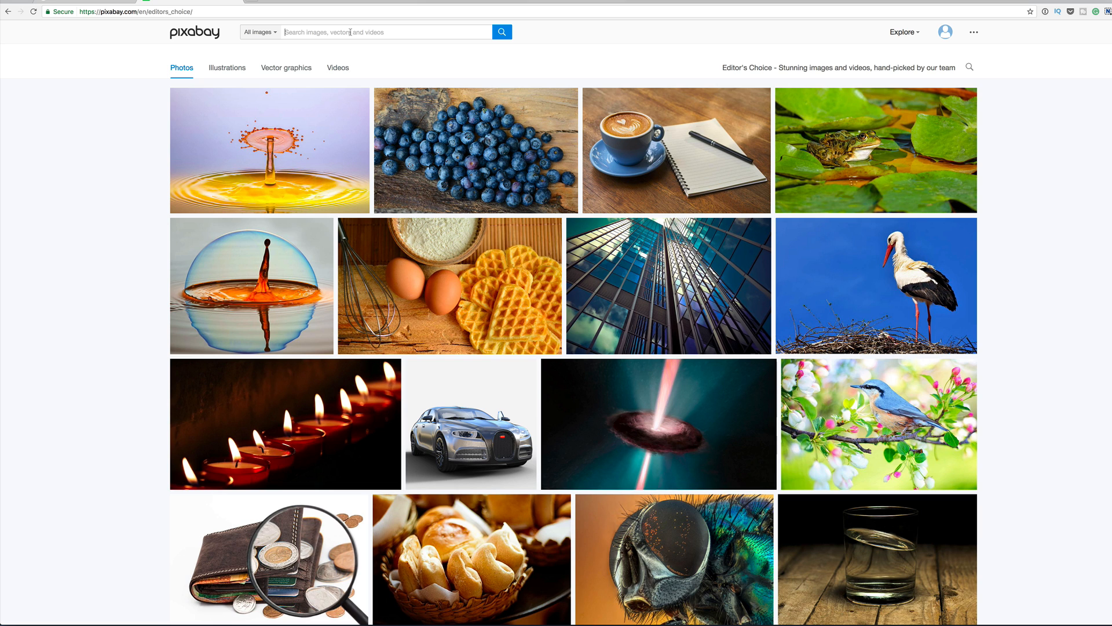
pyautogui.write('city')
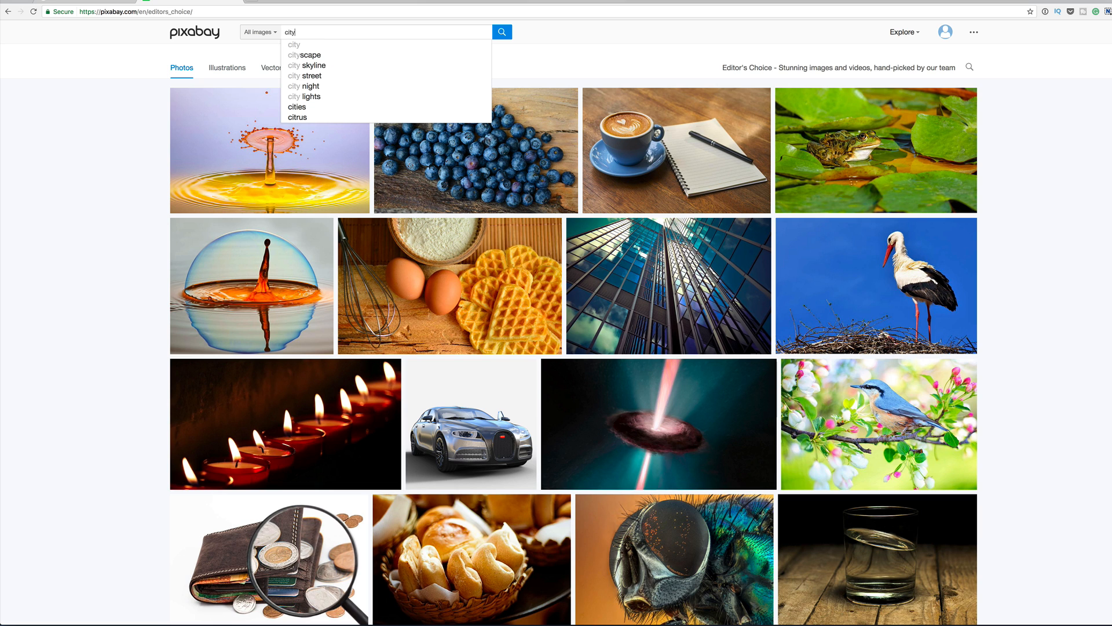
pyautogui.press('Return')
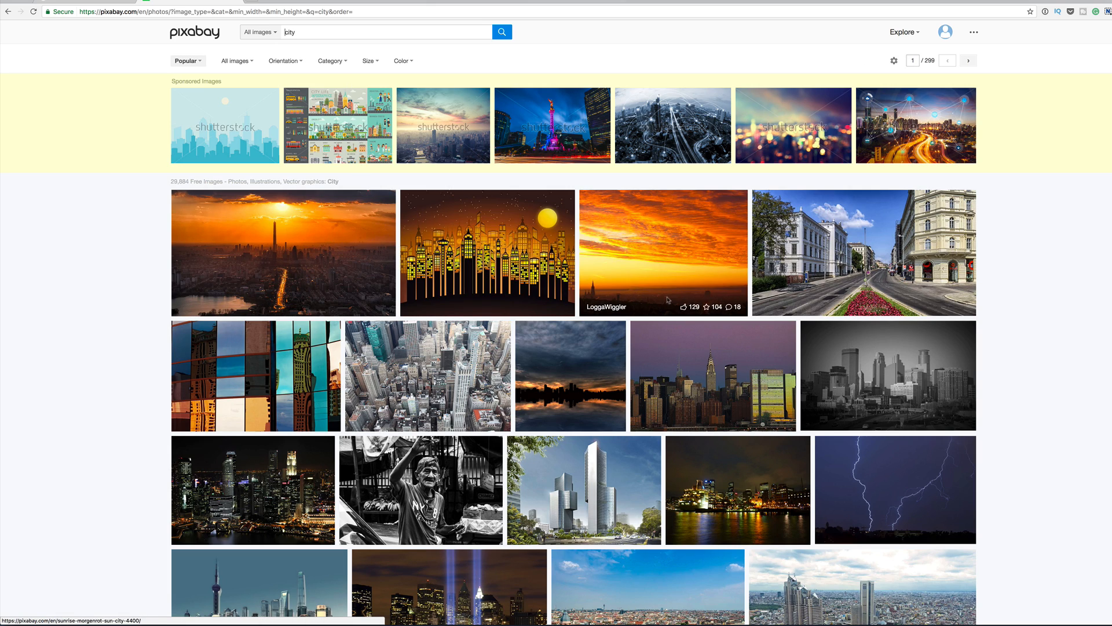
pyautogui.scroll(-4, 741, 266)
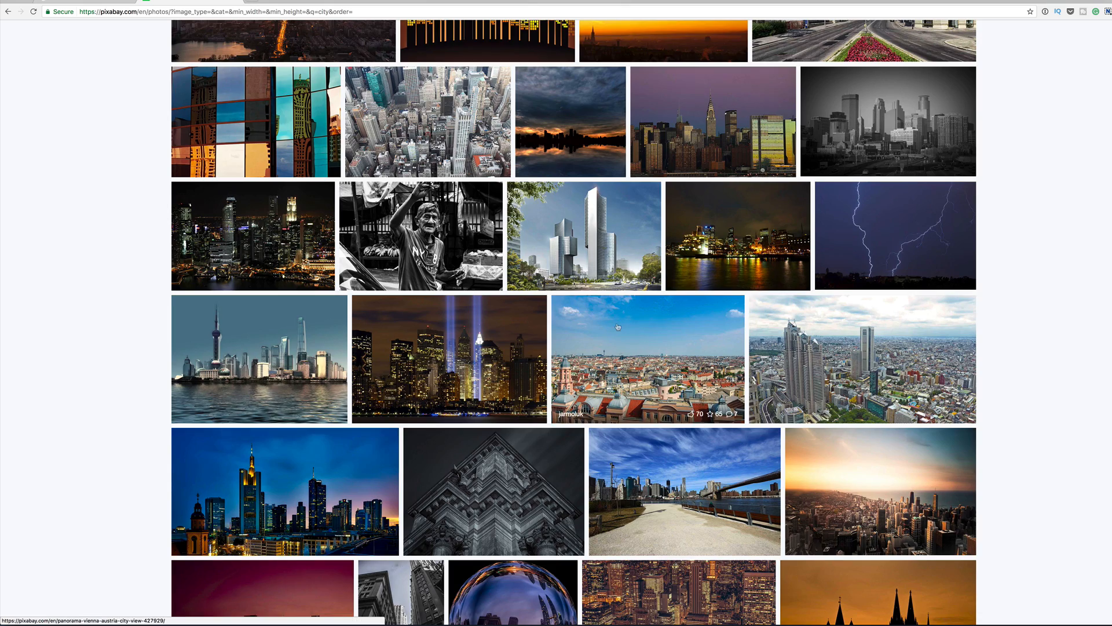
pyautogui.scroll(-5, 716, 284)
pyautogui.scroll(-8, 617, 326)
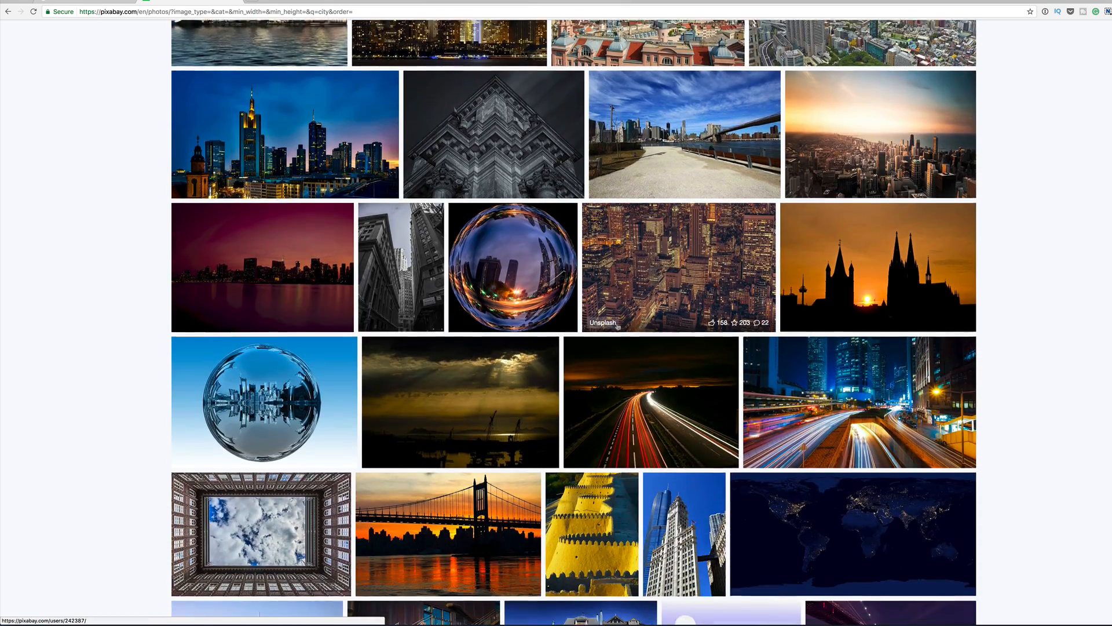
pyautogui.scroll(-15, 617, 327)
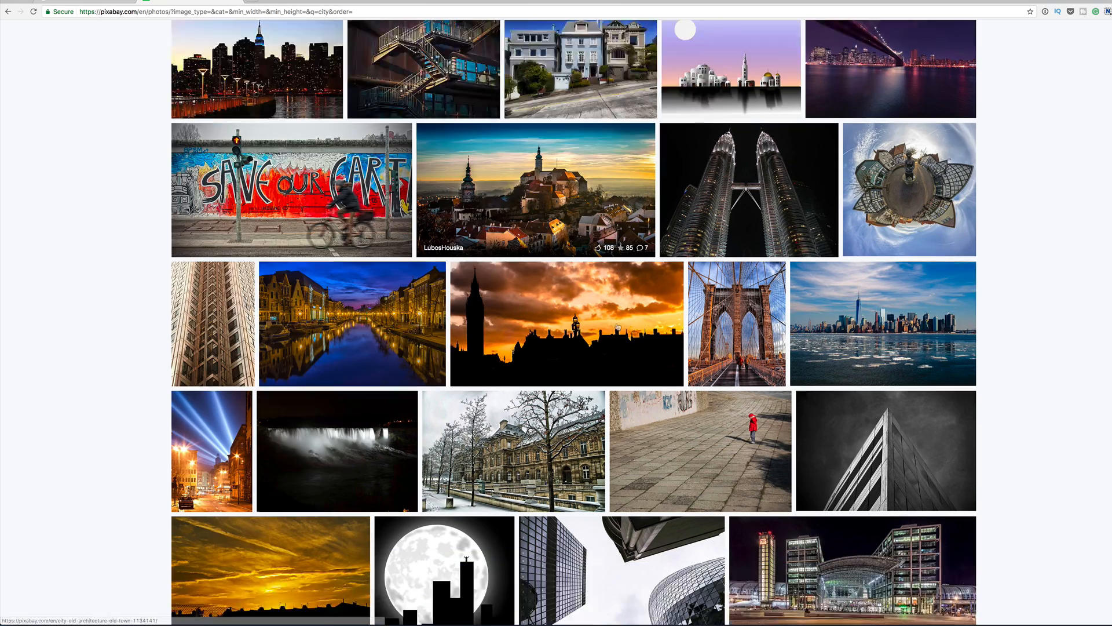
pyautogui.scroll(2, 618, 326)
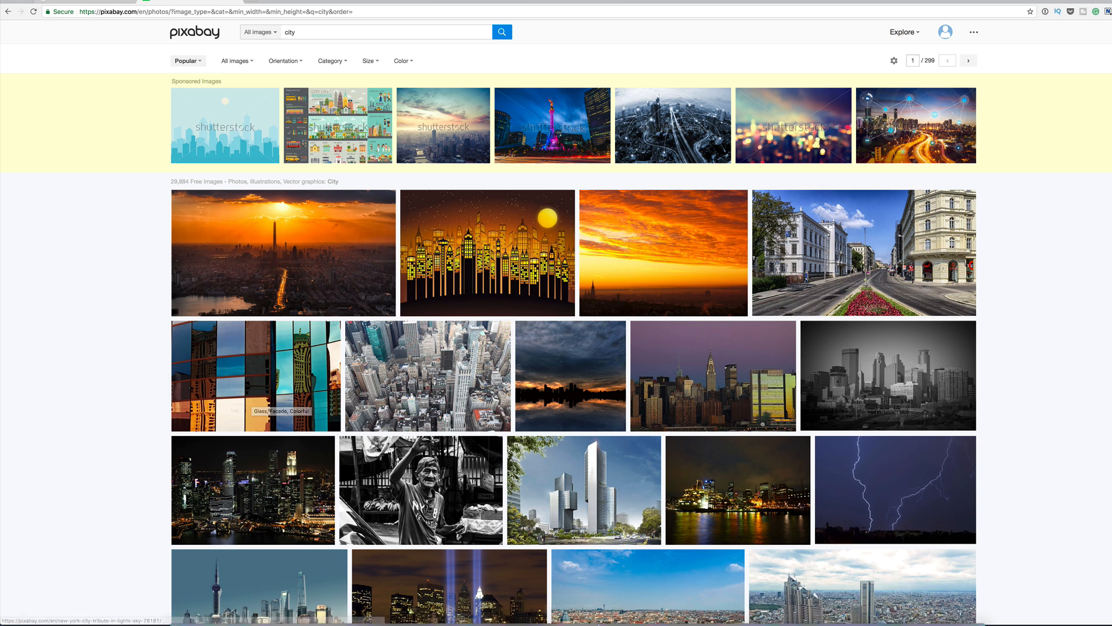
# Return to Photoshop, open the 1 Site Images folder from the Desktop in Finder, and show its files as icons beside the canvas.
pyautogui.click(770, 608)
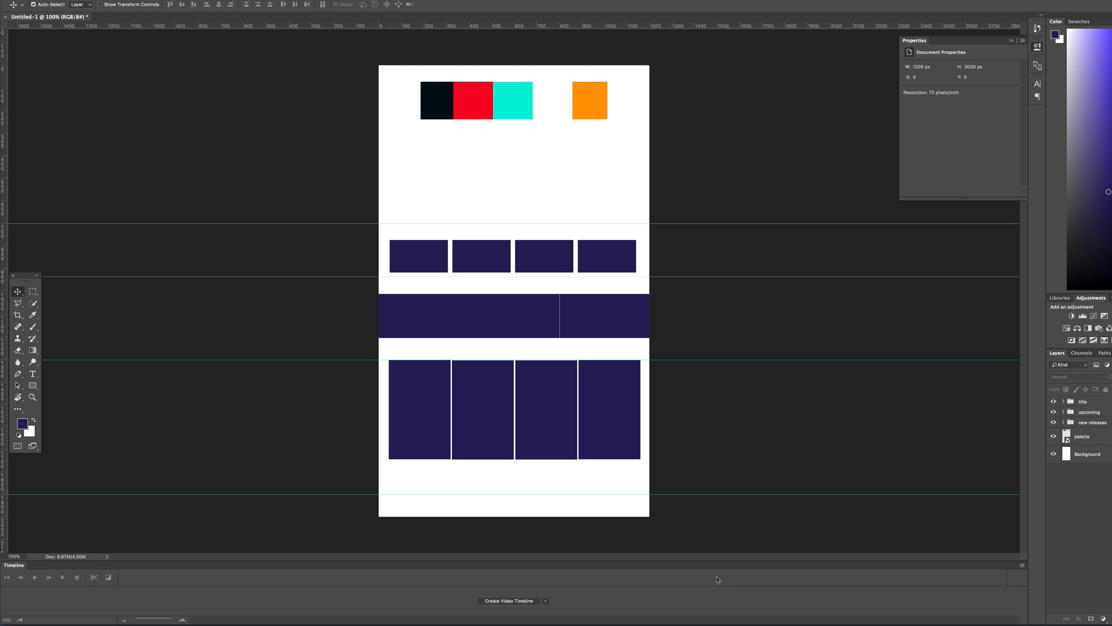
pyautogui.moveTo(717, 623)
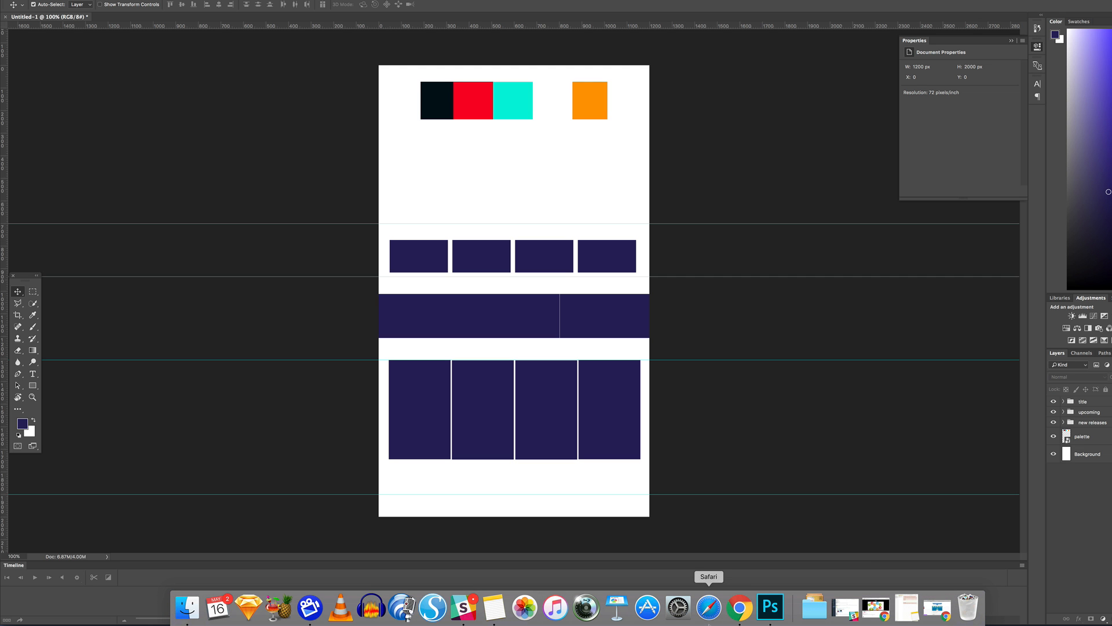
pyautogui.click(187, 607)
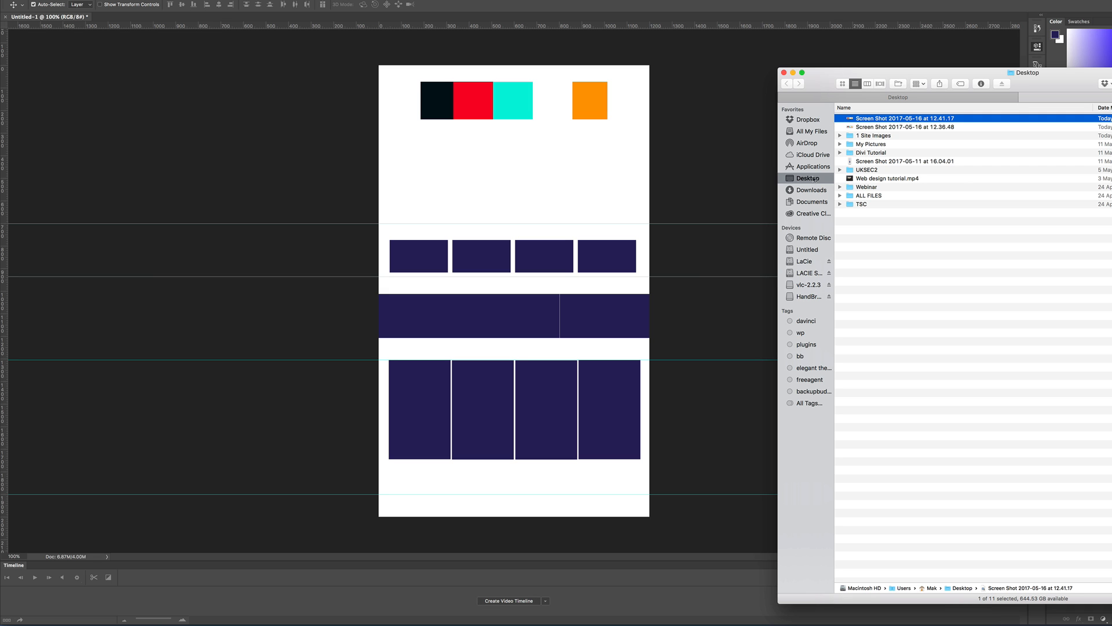
pyautogui.doubleClick(883, 136)
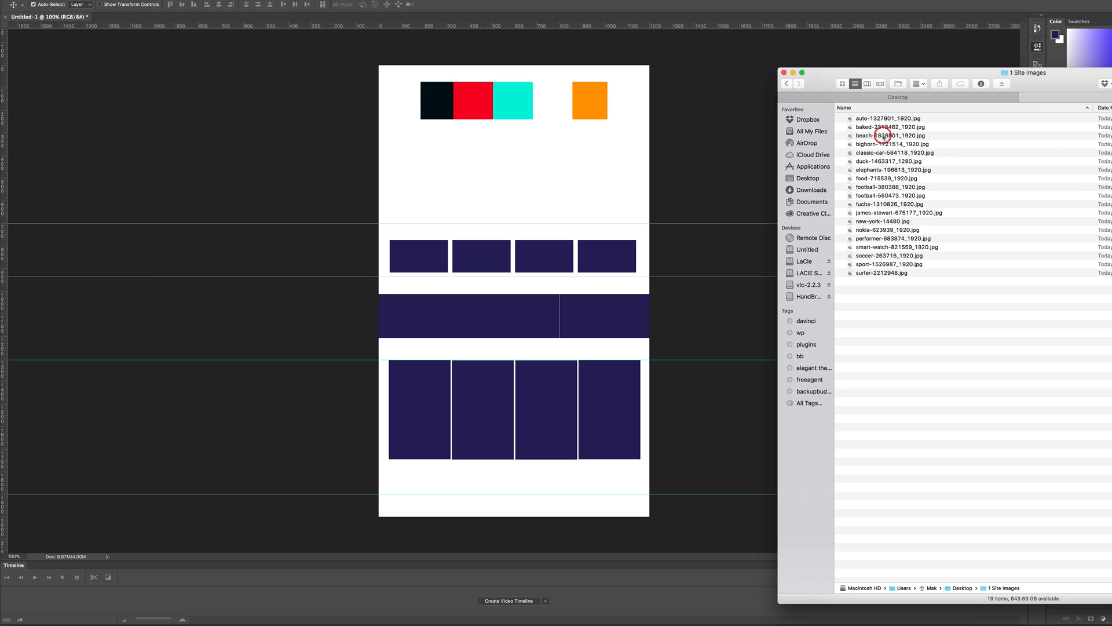
pyautogui.click(843, 85)
pyautogui.moveTo(1049, 87); pyautogui.dragTo(941, 32)
pyautogui.click(941, 33)
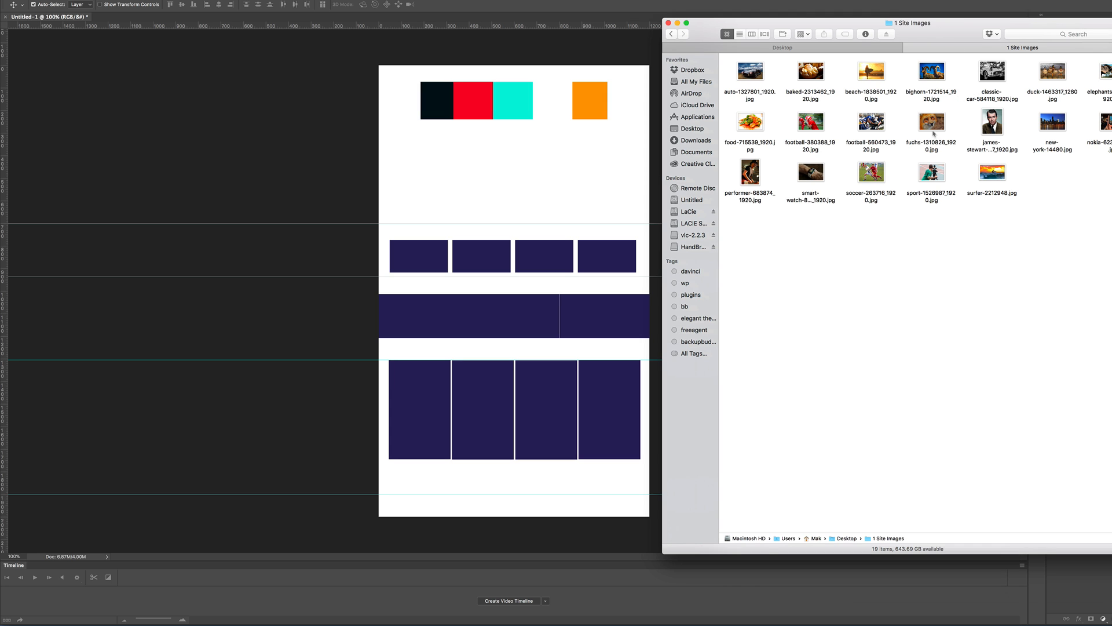
# Place surfer-2212948.jpg in the document and scale it from the canvas's top-left corner to fill the header's width.
pyautogui.click(999, 176)
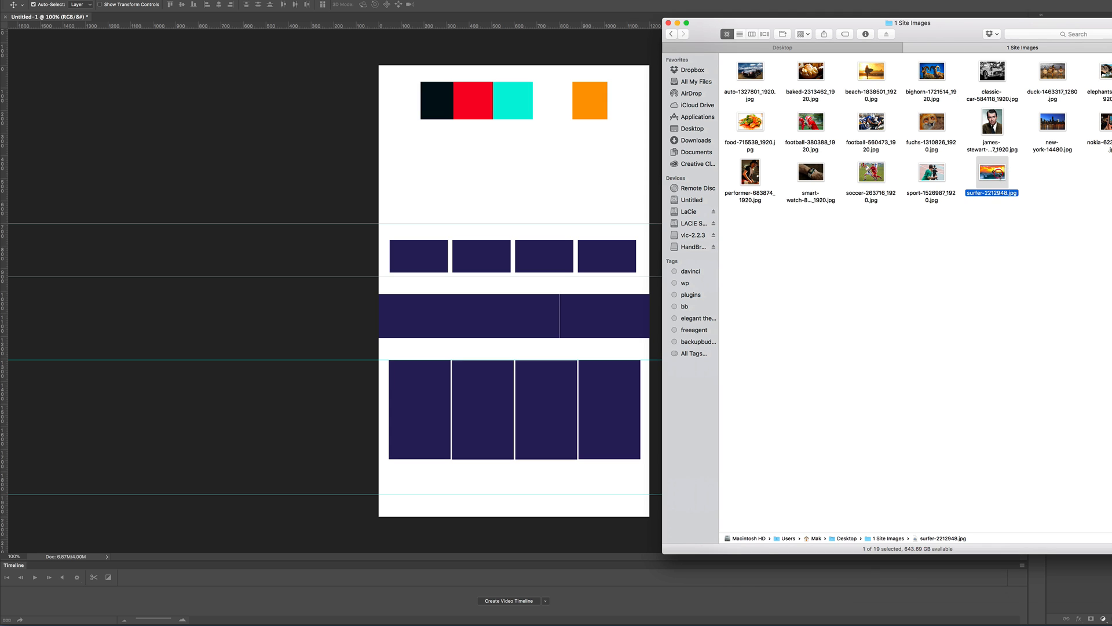
pyautogui.moveTo(992, 172); pyautogui.dragTo(480, 166)
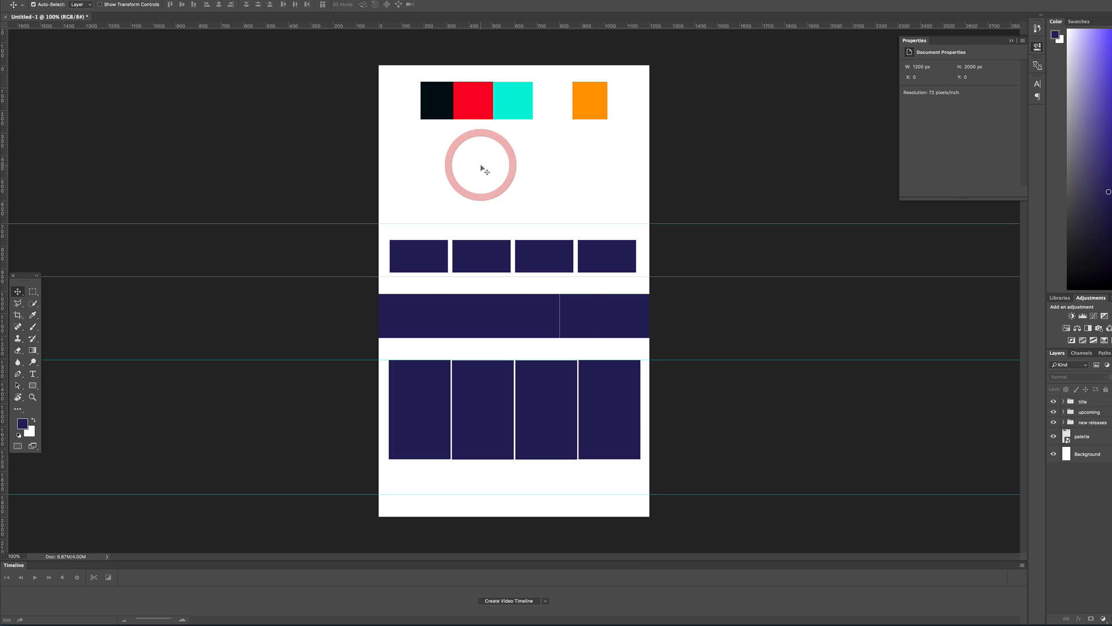
pyautogui.moveTo(558, 288); pyautogui.dragTo(496, 108)
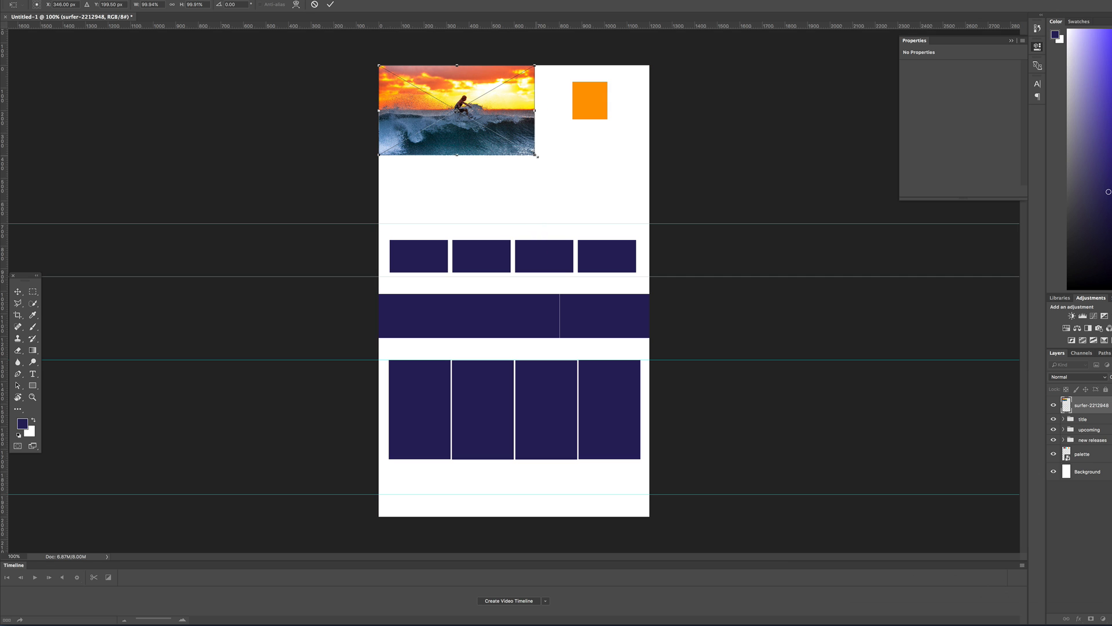
pyautogui.moveTo(537, 156); pyautogui.dragTo(639, 243)
pyautogui.press('Return')
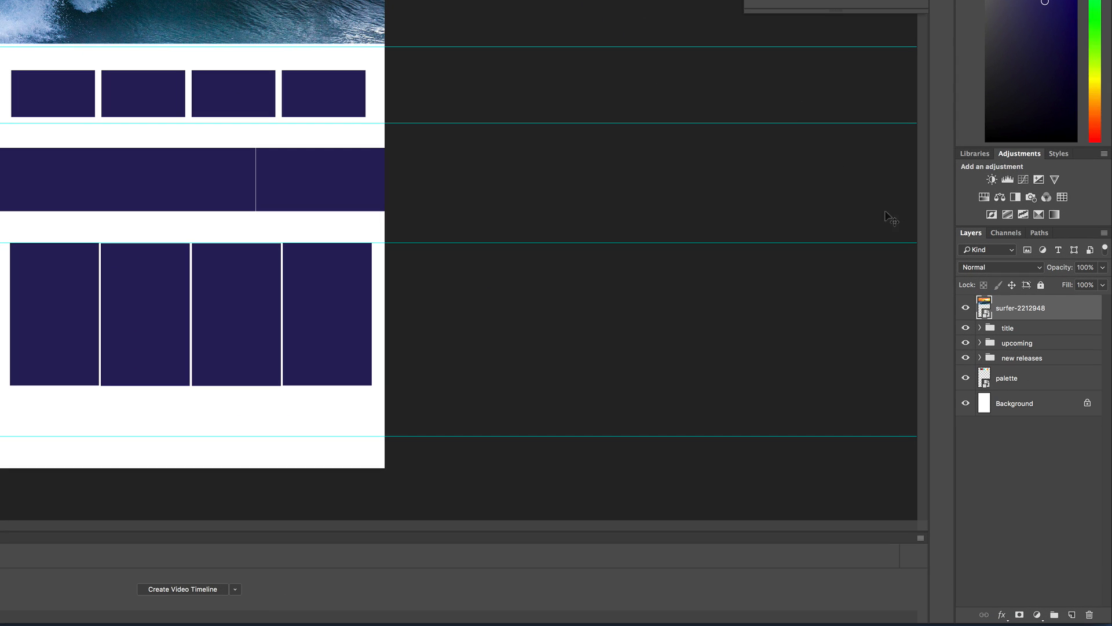
# Move the surfer-2212948 layer directly beneath the palette layer and select the palette layer.
pyautogui.moveTo(1017, 310); pyautogui.dragTo(1017, 389)
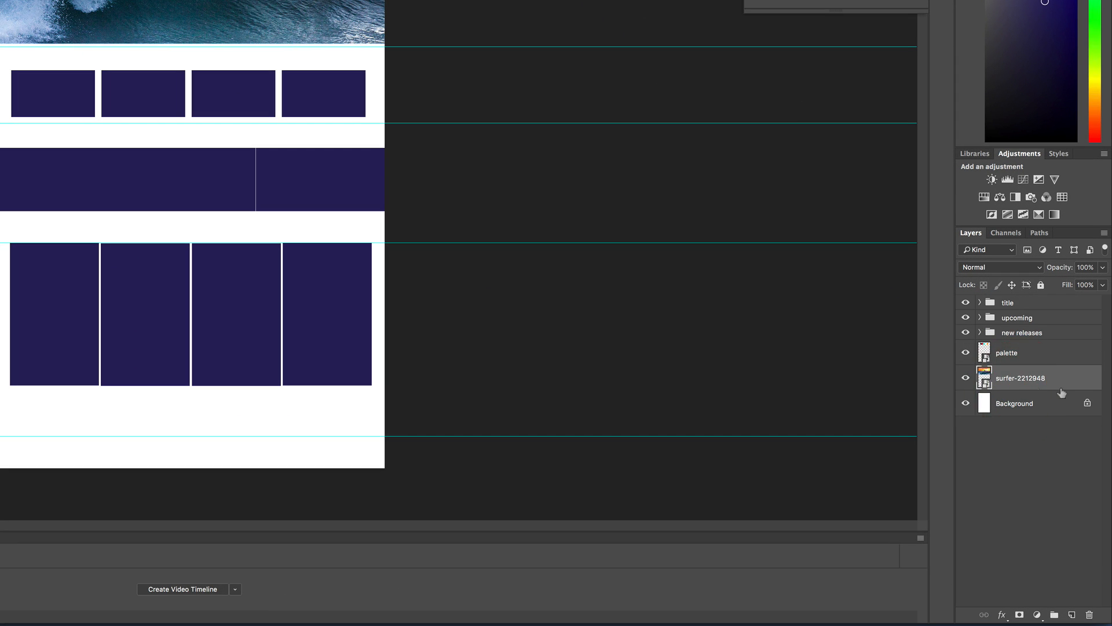
pyautogui.click(1020, 352)
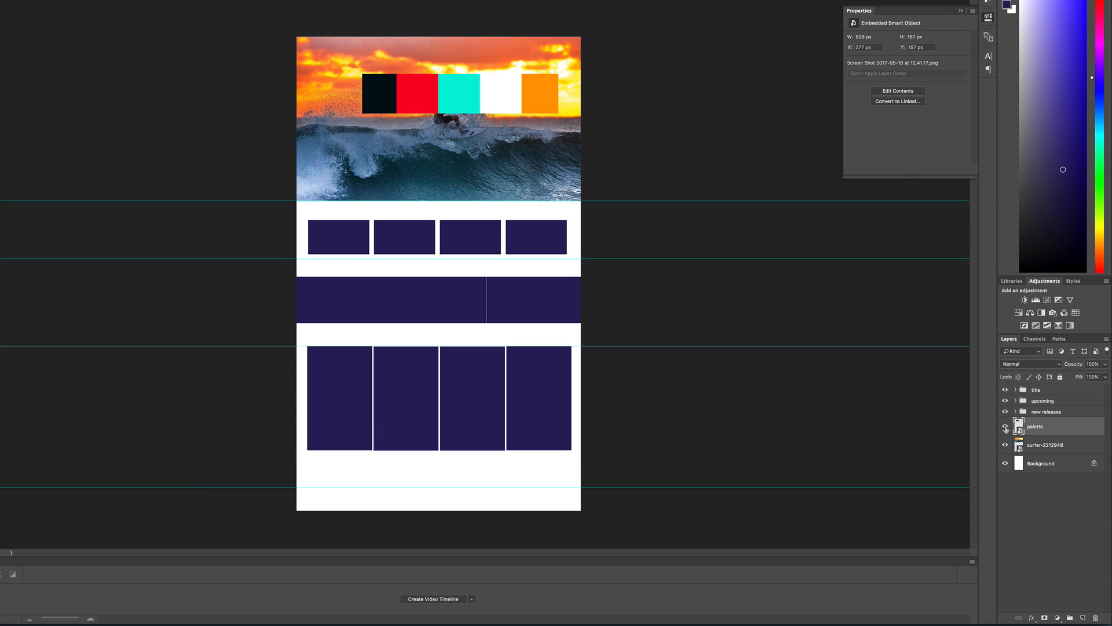
# Hide the palette layer and add a new empty layer directly above the Background layer.
pyautogui.click(1006, 427)
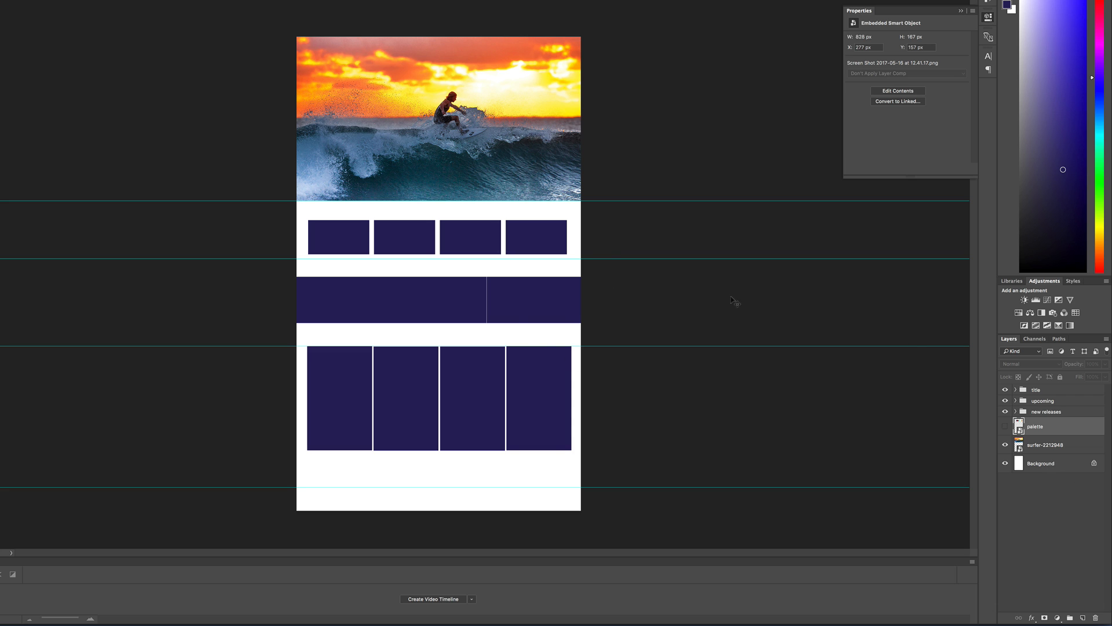
pyautogui.click(1047, 466)
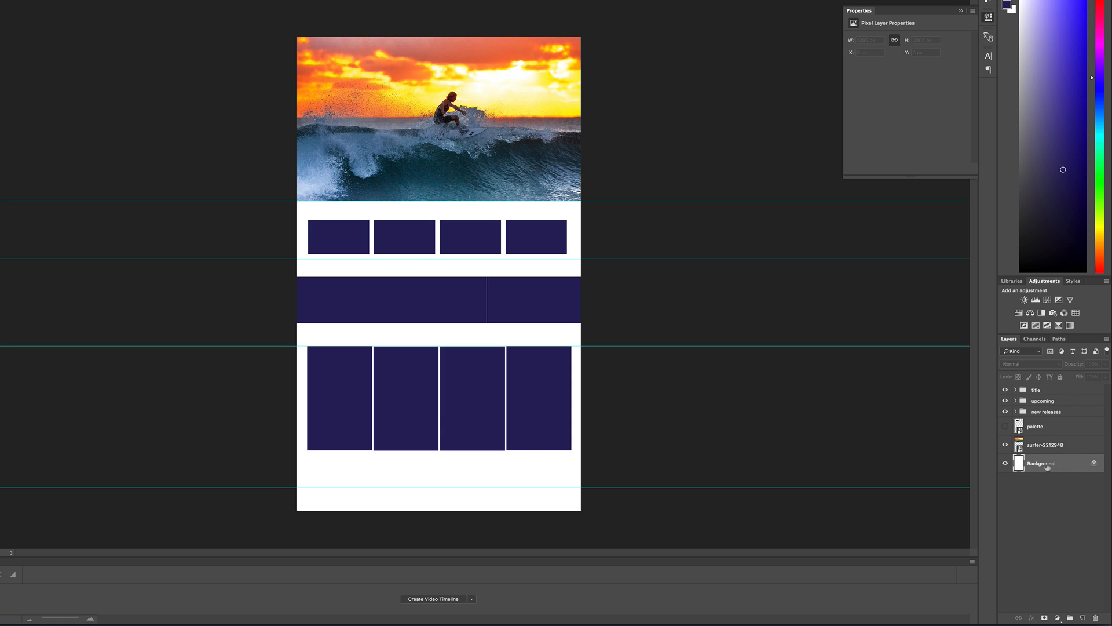
pyautogui.click(1082, 617)
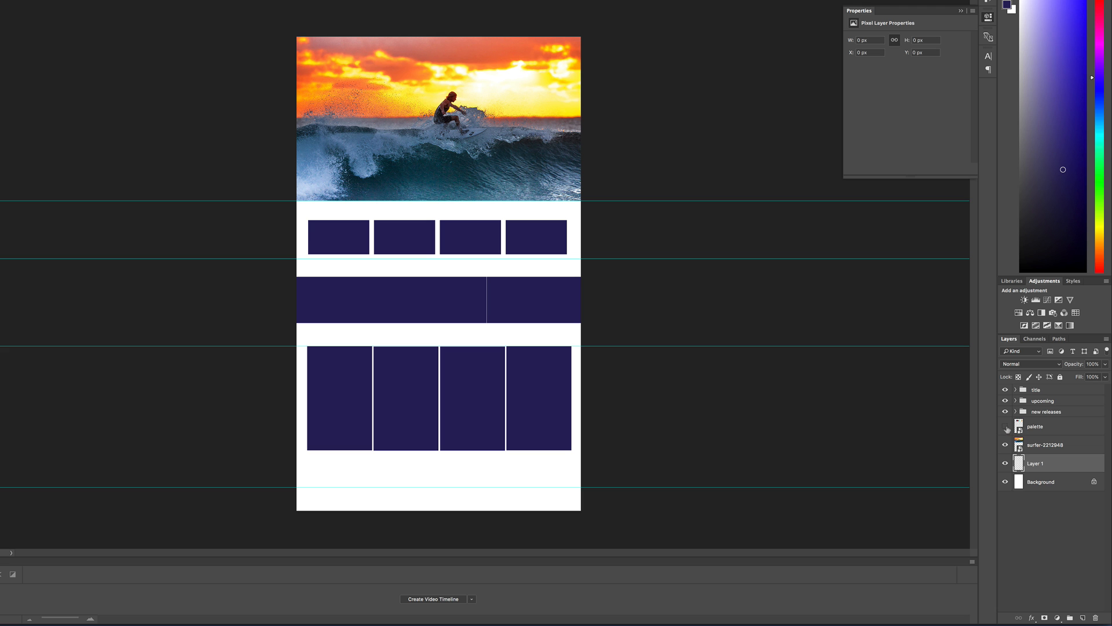
# Fill the new layer with near-black 00101a sampled from the palette layer, showing the palette only for sampling and hiding it again.
pyautogui.click(1006, 427)
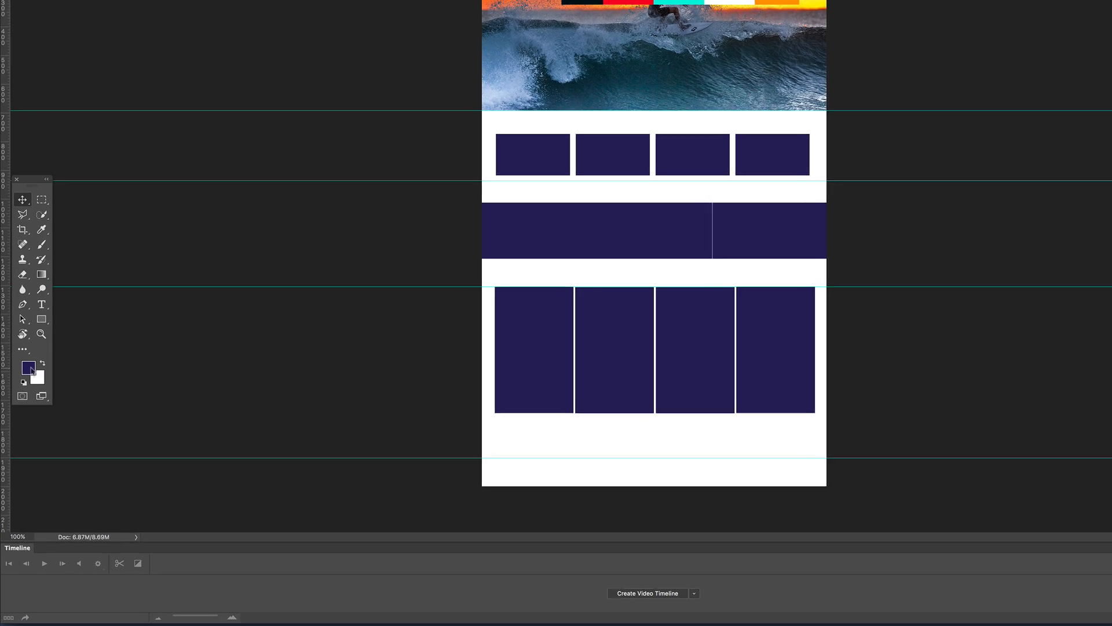
pyautogui.click(23, 413)
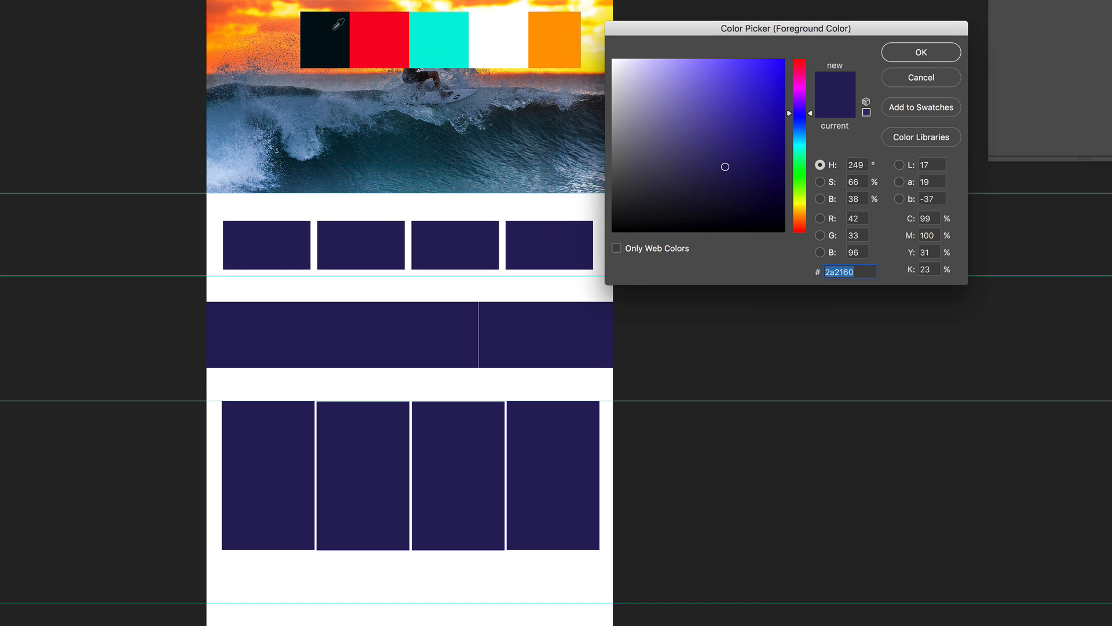
pyautogui.click(334, 29)
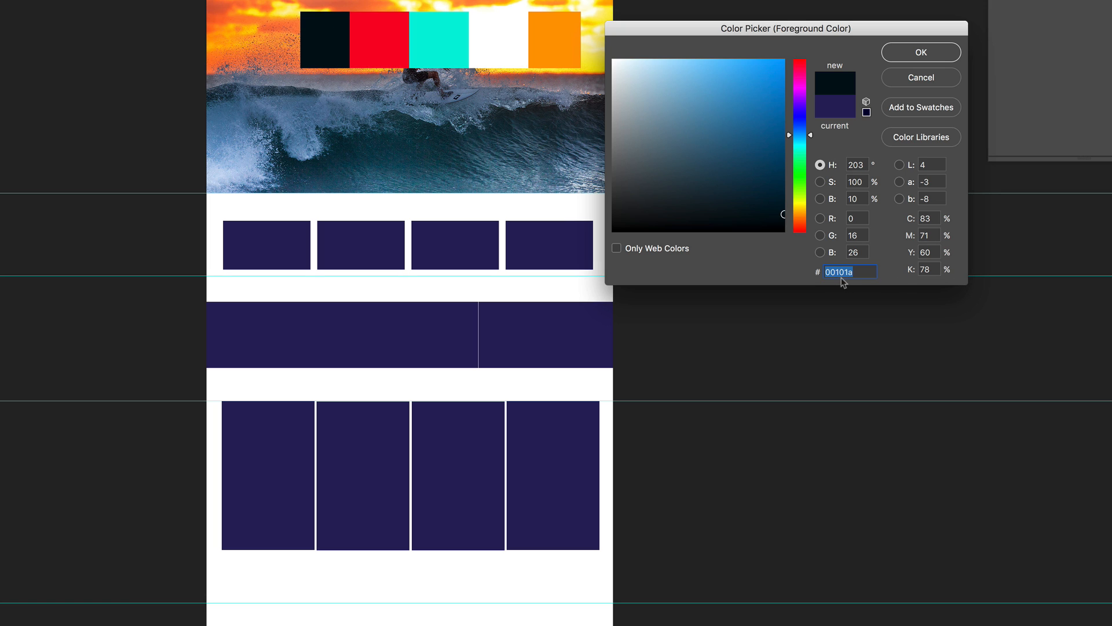
pyautogui.click(922, 55)
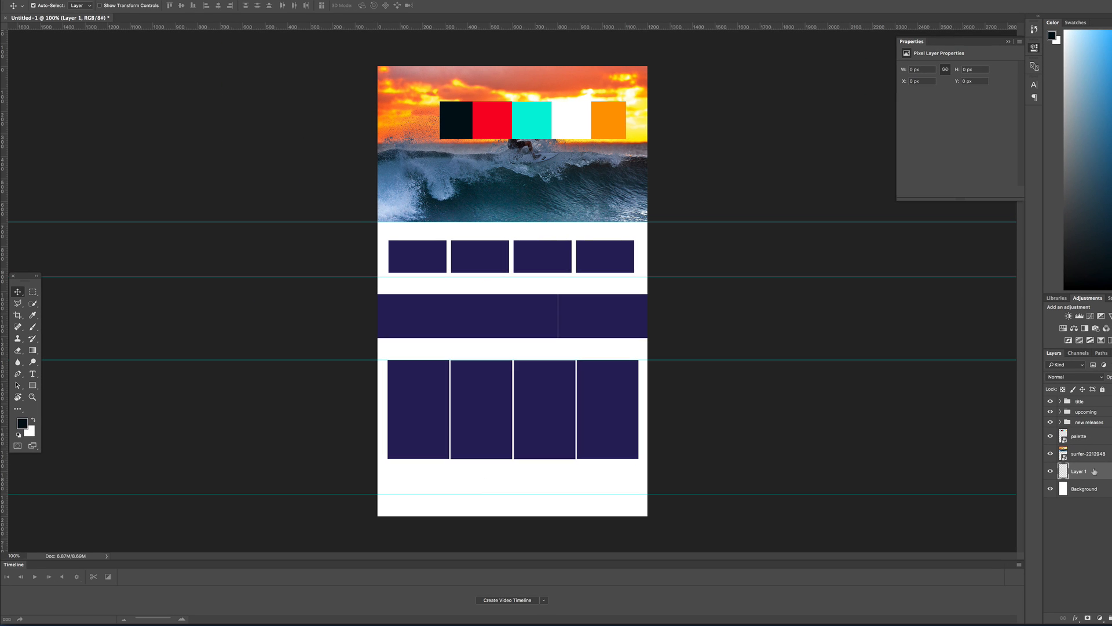
pyautogui.hotkey('alt', 'BackSpace')
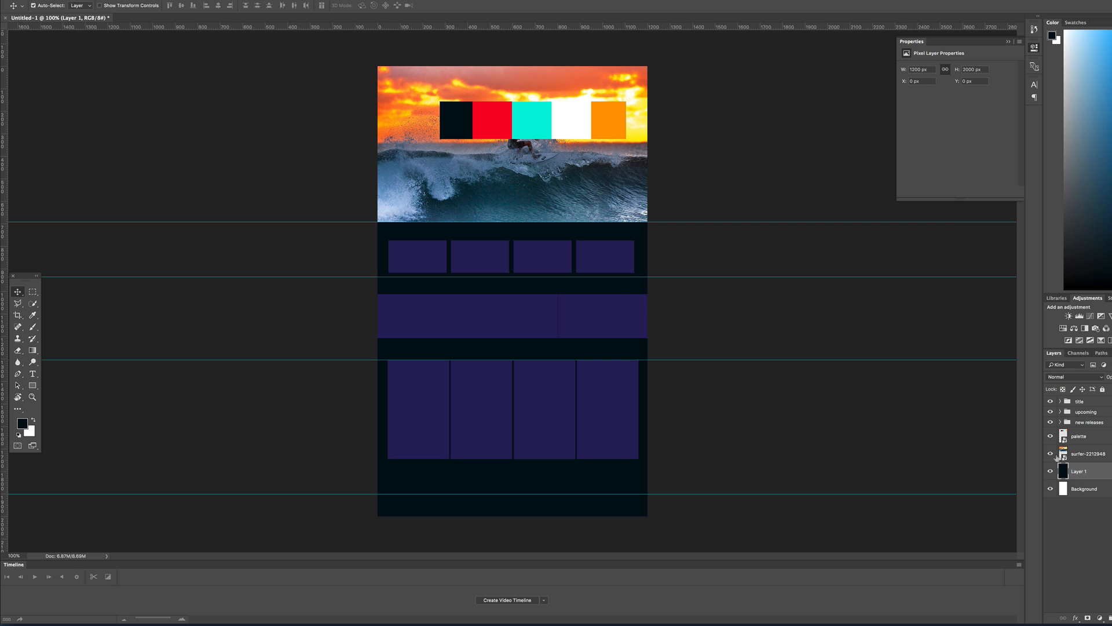
pyautogui.click(1050, 437)
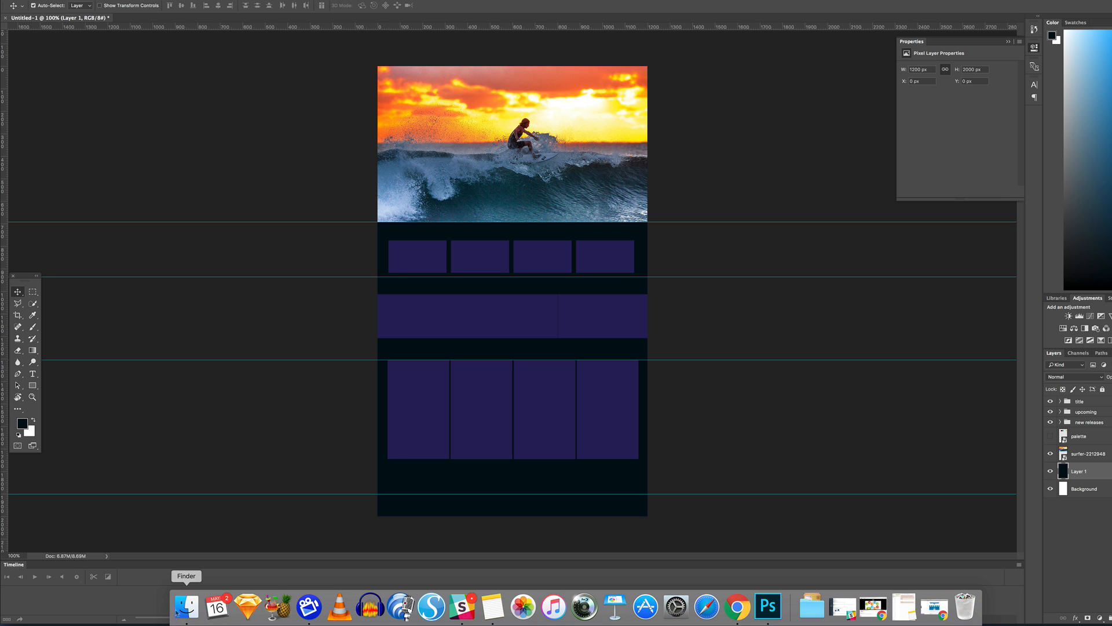
# Place food-715539_1920.jpg from the 1 Site Images folder in the document at full canvas width, nudged slightly upward.
pyautogui.click(184, 607)
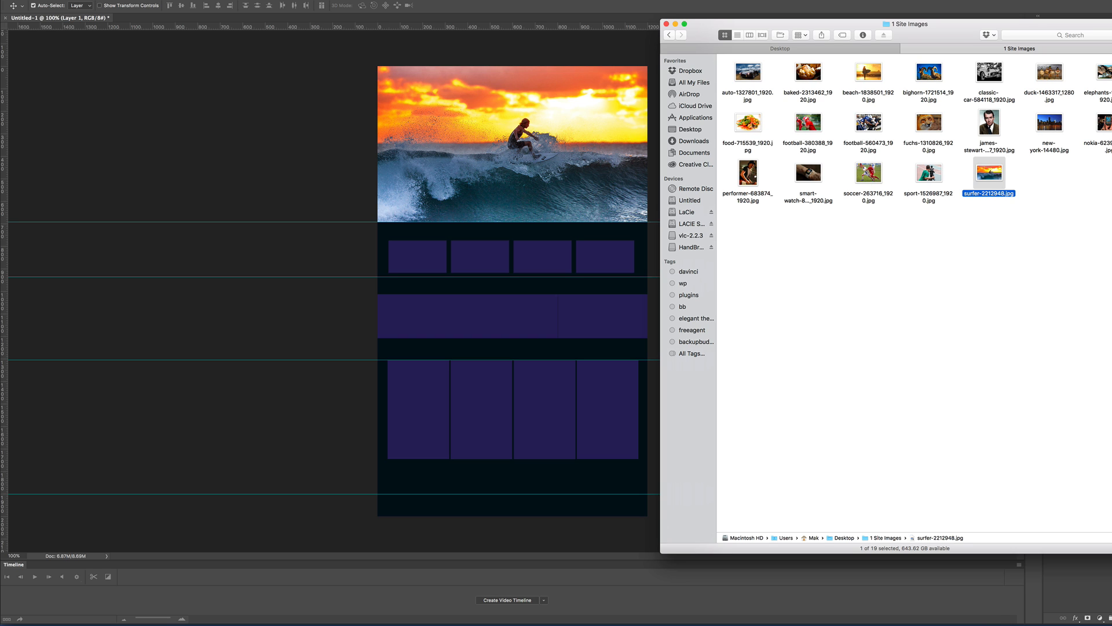
pyautogui.doubleClick(752, 122)
pyautogui.moveTo(748, 122); pyautogui.dragTo(419, 253)
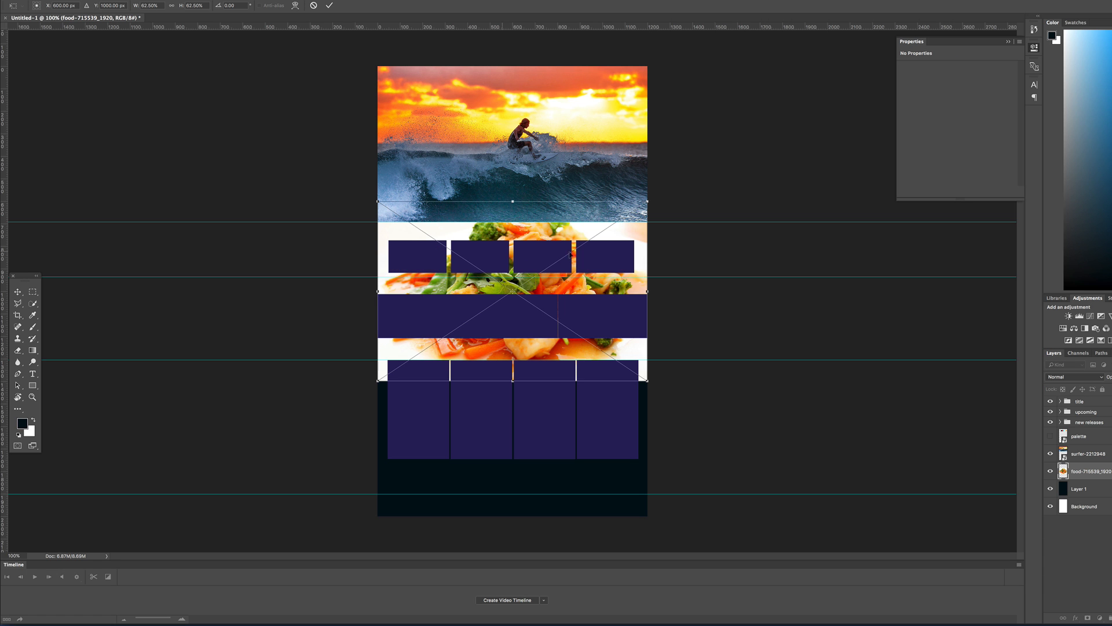
pyautogui.moveTo(640, 237); pyautogui.dragTo(639, 234)
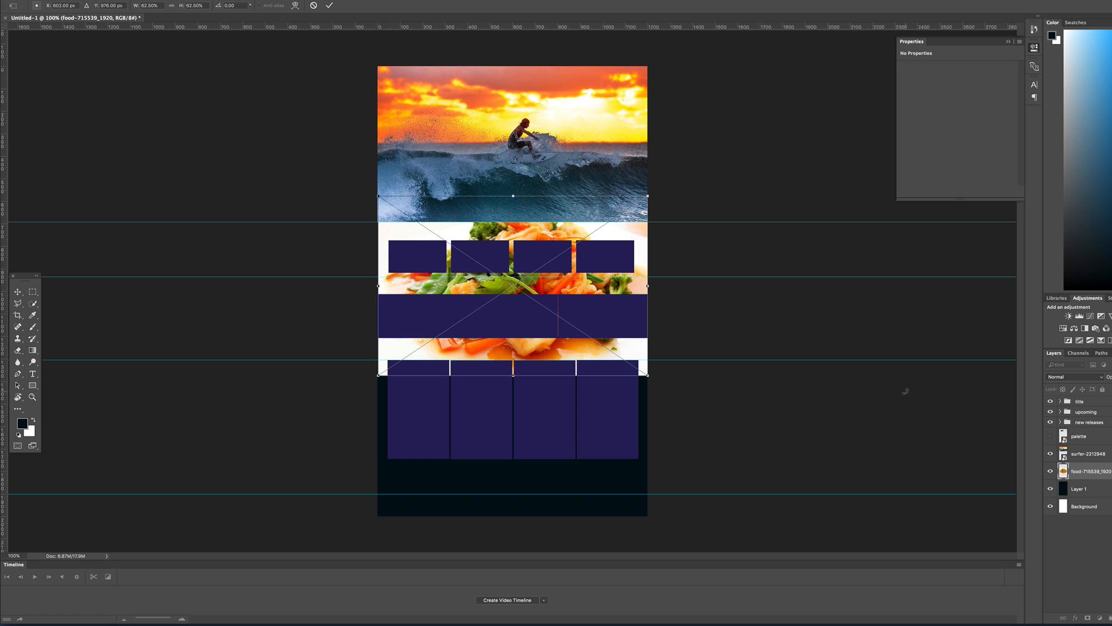
pyautogui.press('Return')
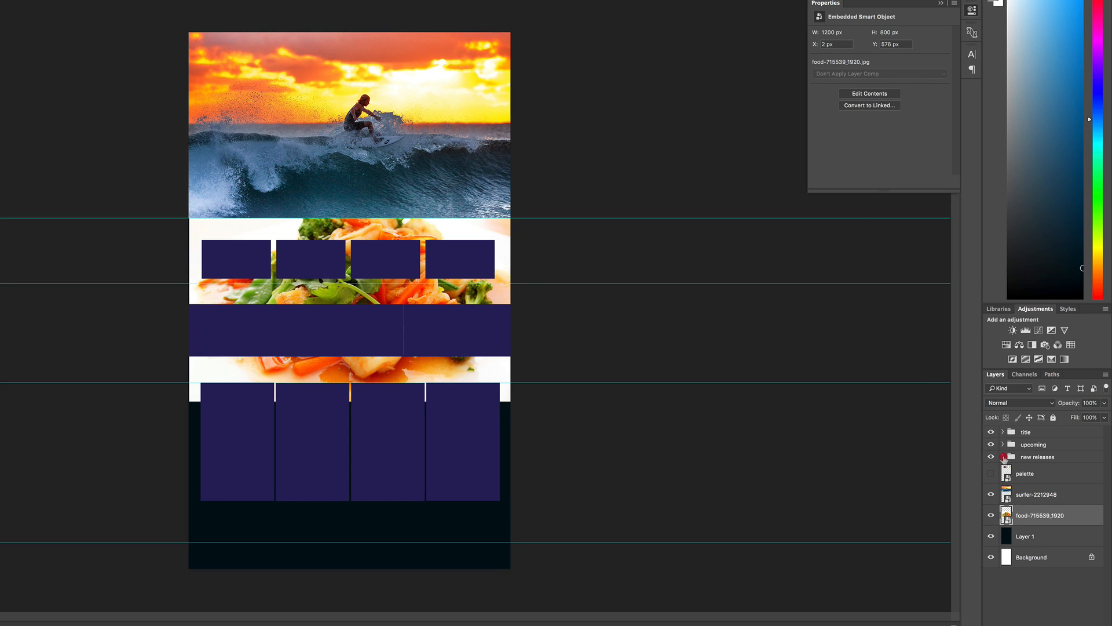
# Expand the new releases group and move the food-715539_1920 layer into it, directly above Rectangle 1.
pyautogui.click(1060, 422)
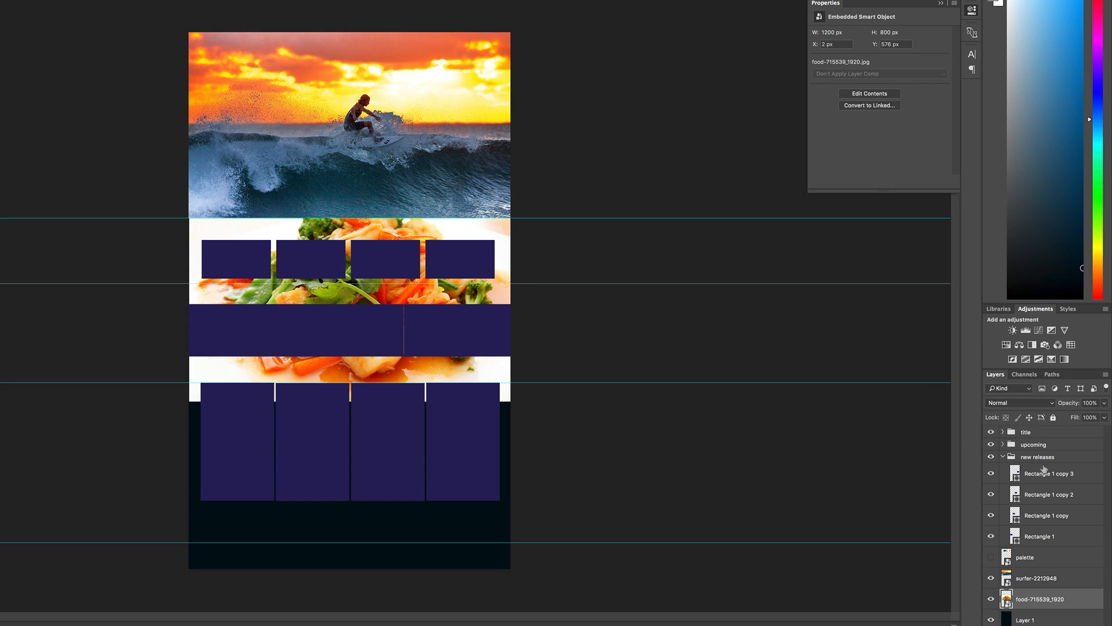
pyautogui.click(991, 537)
pyautogui.click(991, 537)
pyautogui.moveTo(1008, 599); pyautogui.dragTo(1010, 525)
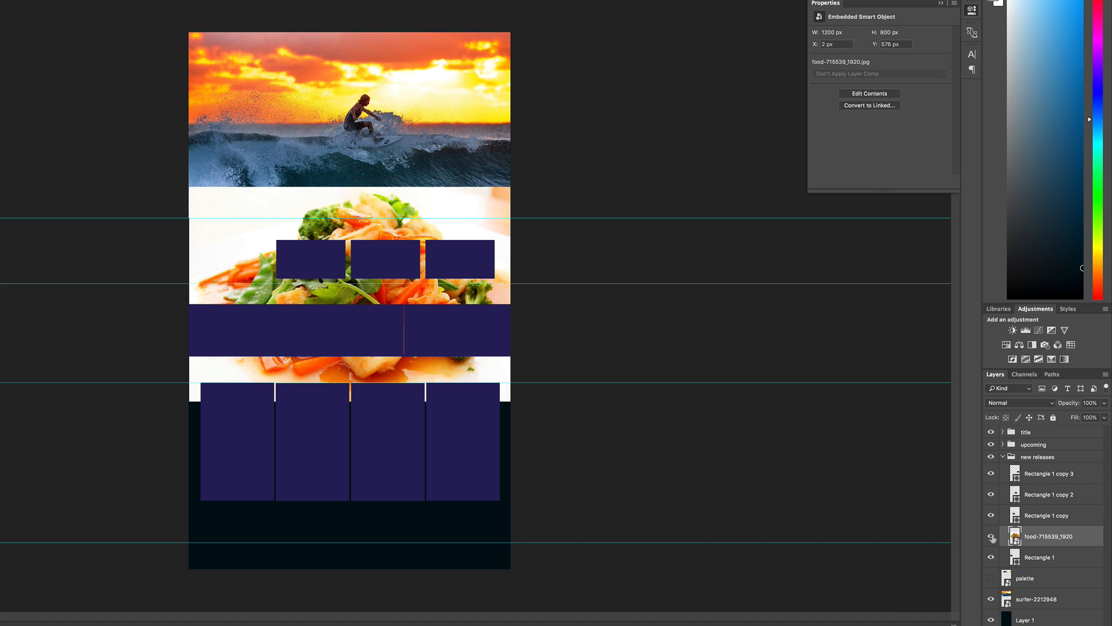
# Check which layers are the food image and Rectangle 1, and clip the food image to Rectangle 1.
pyautogui.click(992, 537)
pyautogui.click(992, 536)
pyautogui.click(991, 558)
pyautogui.click(991, 558)
pyautogui.keyDown('alt'); pyautogui.click(1046, 545); pyautogui.keyUp('alt')
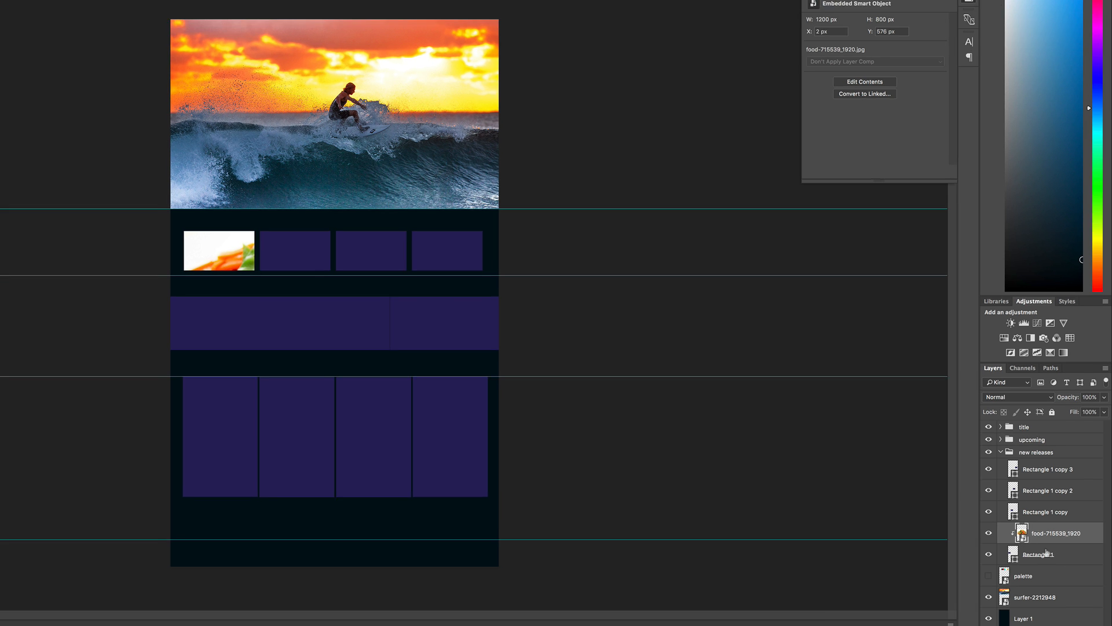
# Scale the clipped food image down so the whole dish fills the first new releases rectangle.
pyautogui.hotkey('ctrl', 't')
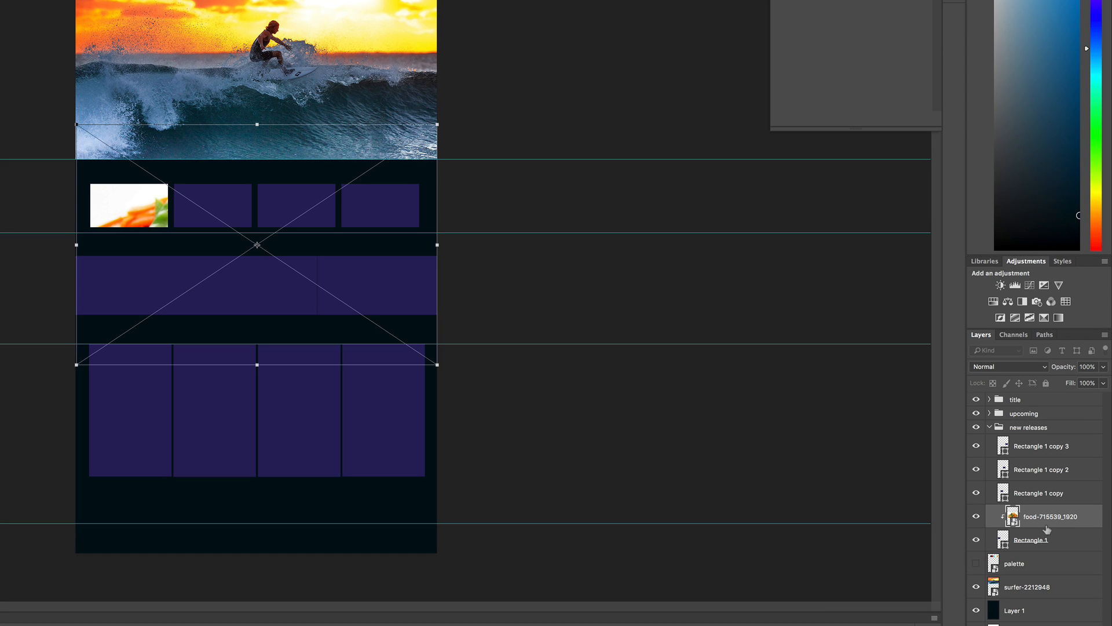
pyautogui.moveTo(436, 364); pyautogui.dragTo(262, 248)
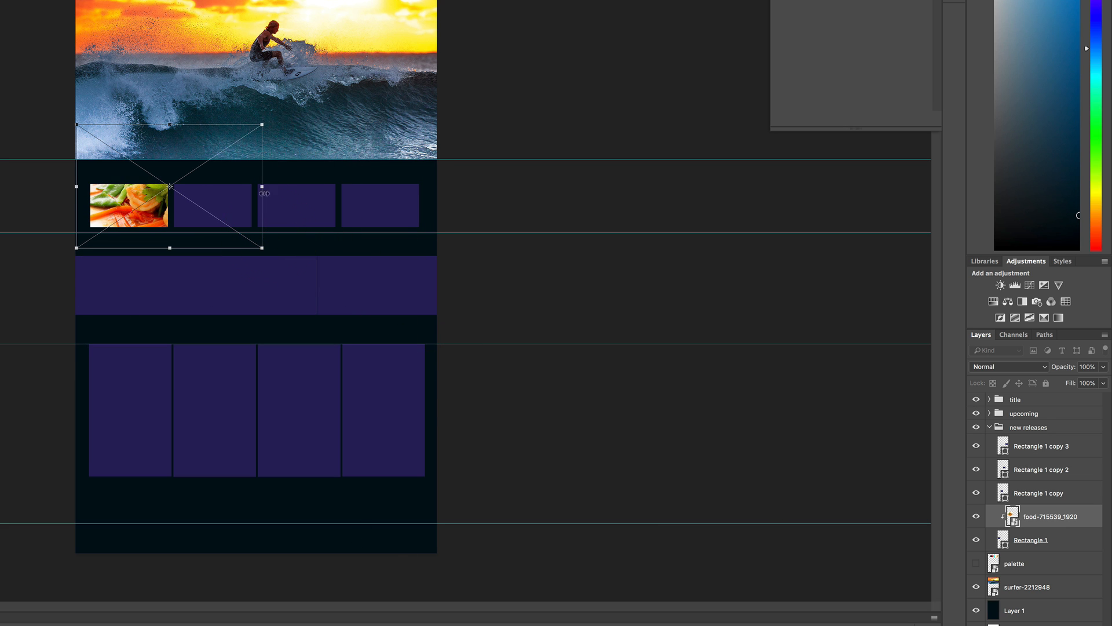
pyautogui.moveTo(263, 123); pyautogui.dragTo(193, 189)
pyautogui.moveTo(76, 248); pyautogui.dragTo(86, 239)
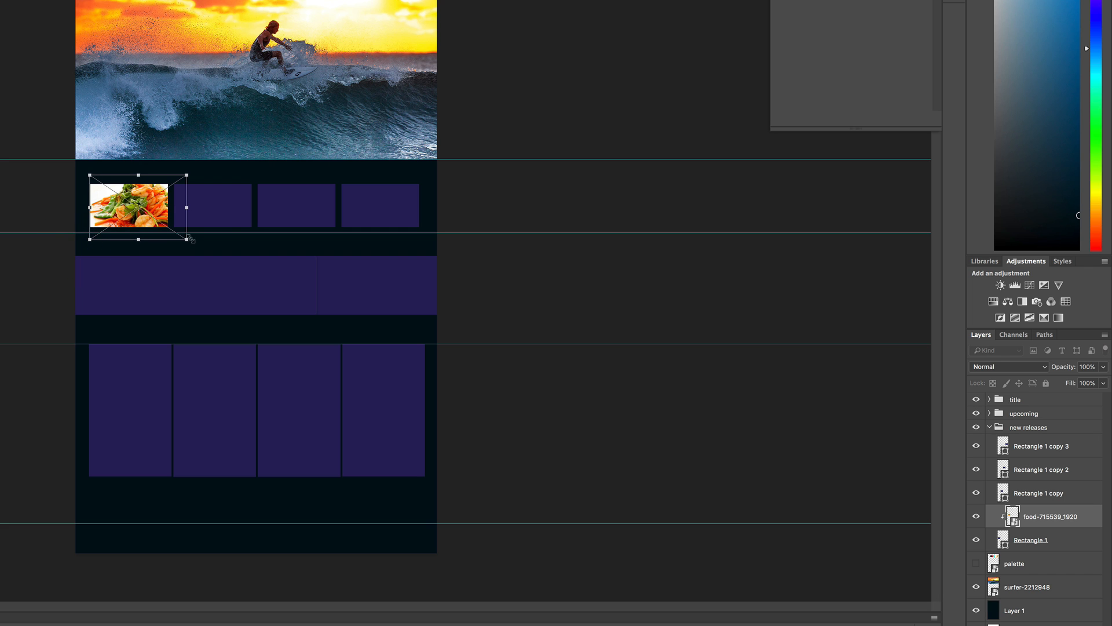
pyautogui.moveTo(185, 238); pyautogui.dragTo(174, 226)
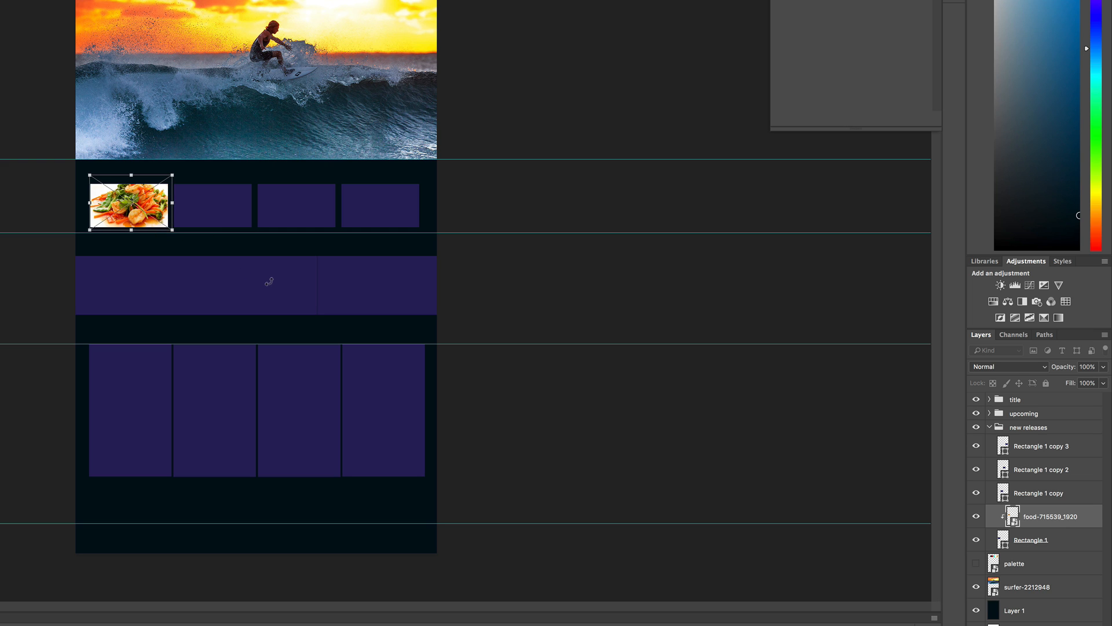
pyautogui.press('Return')
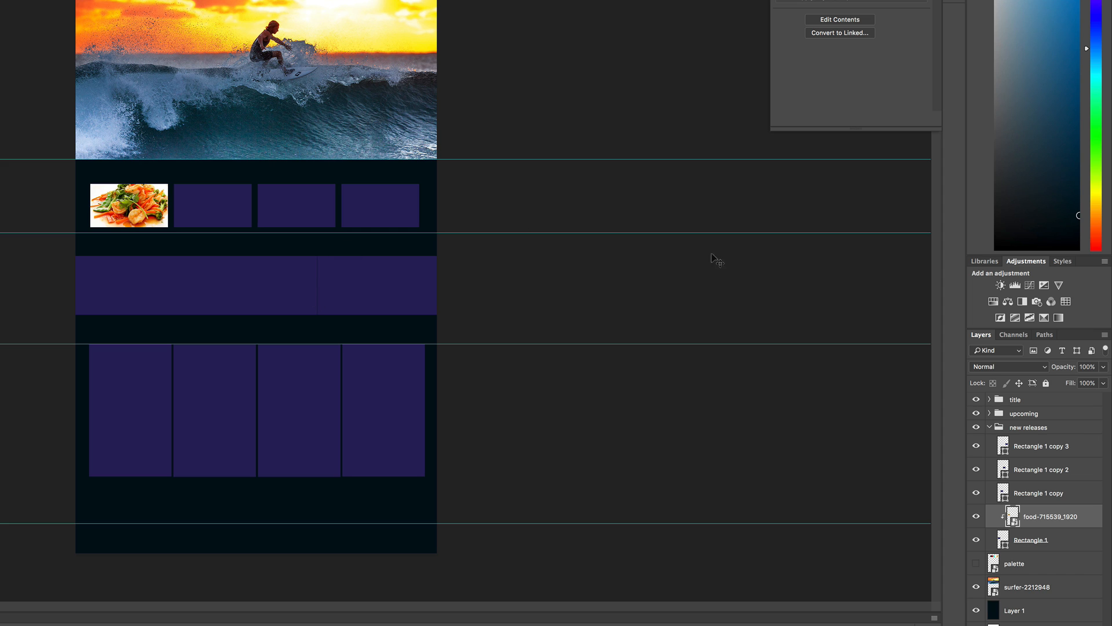
# Place football-380388_1920.jpg from the 1 Site Images folder directly above Rectangle 1 copy and clip it to that rectangle.
pyautogui.click(209, 214)
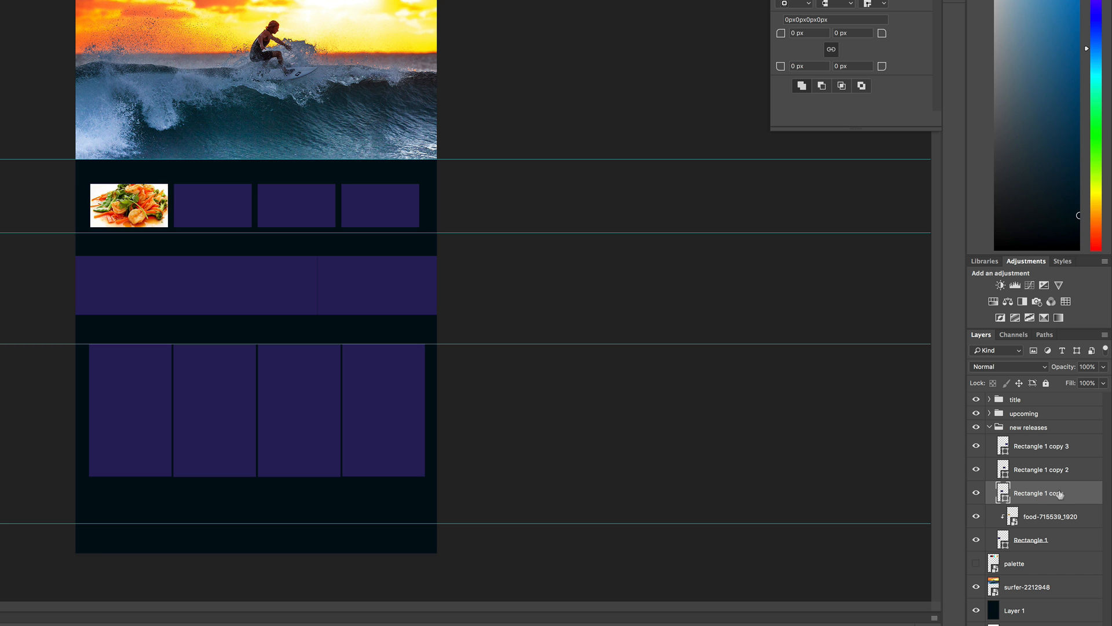
pyautogui.click(105, 625)
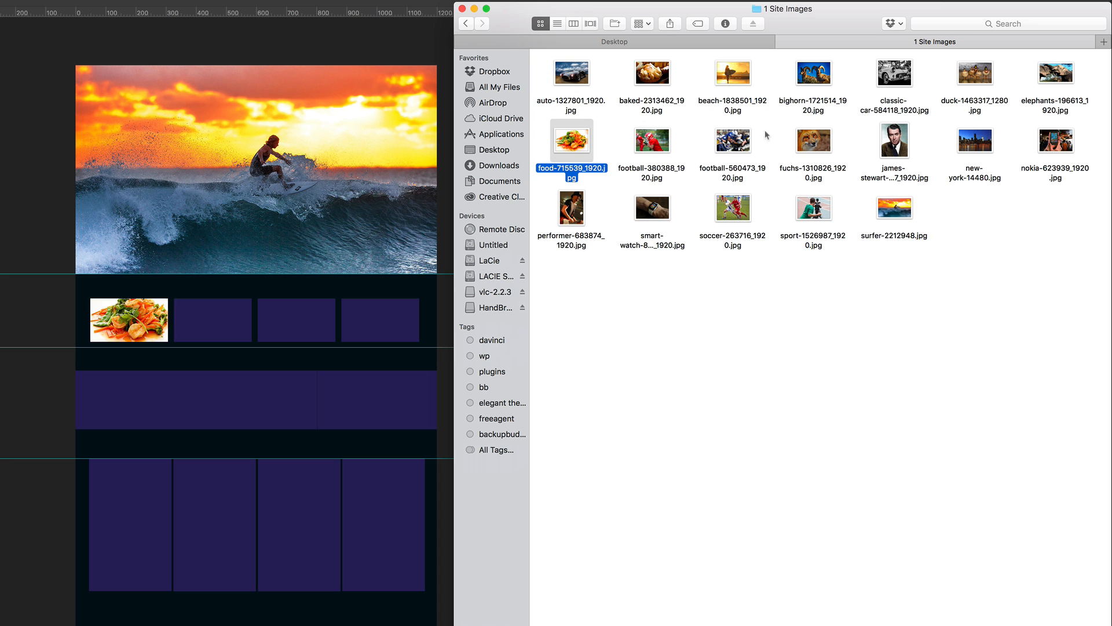
pyautogui.moveTo(651, 140); pyautogui.dragTo(225, 287)
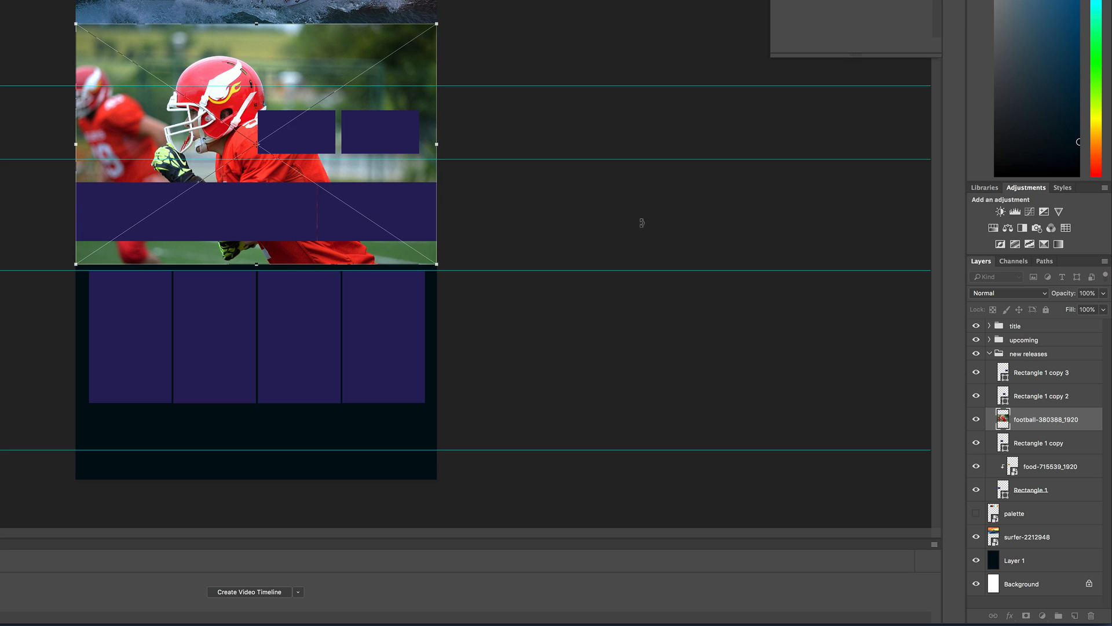
pyautogui.press('Return')
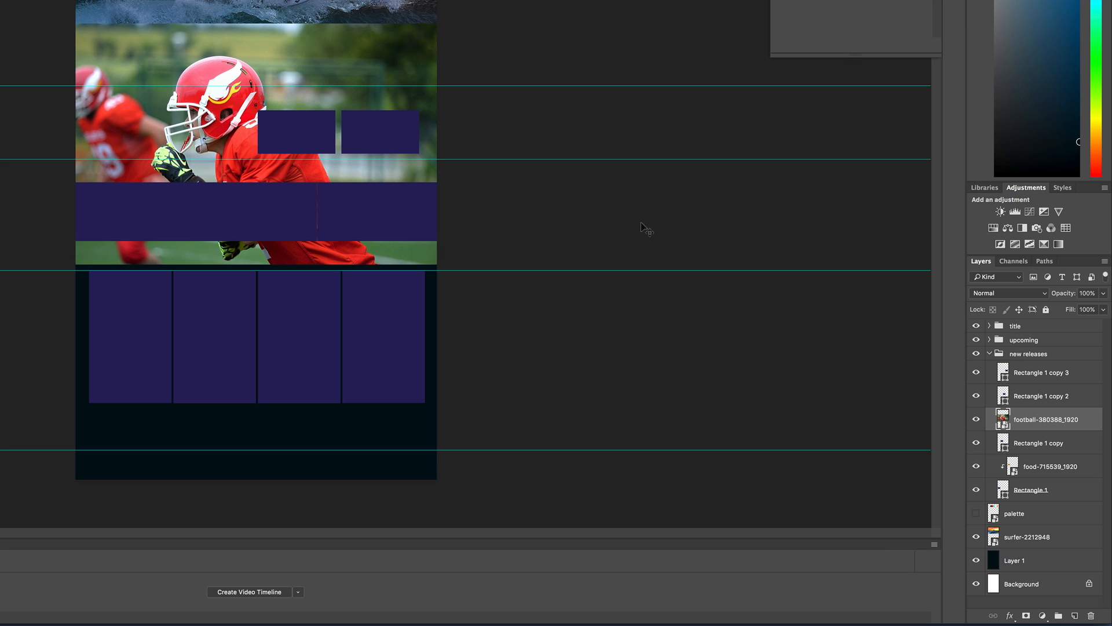
pyautogui.keyDown('alt'); pyautogui.click(1045, 430); pyautogui.keyUp('alt')
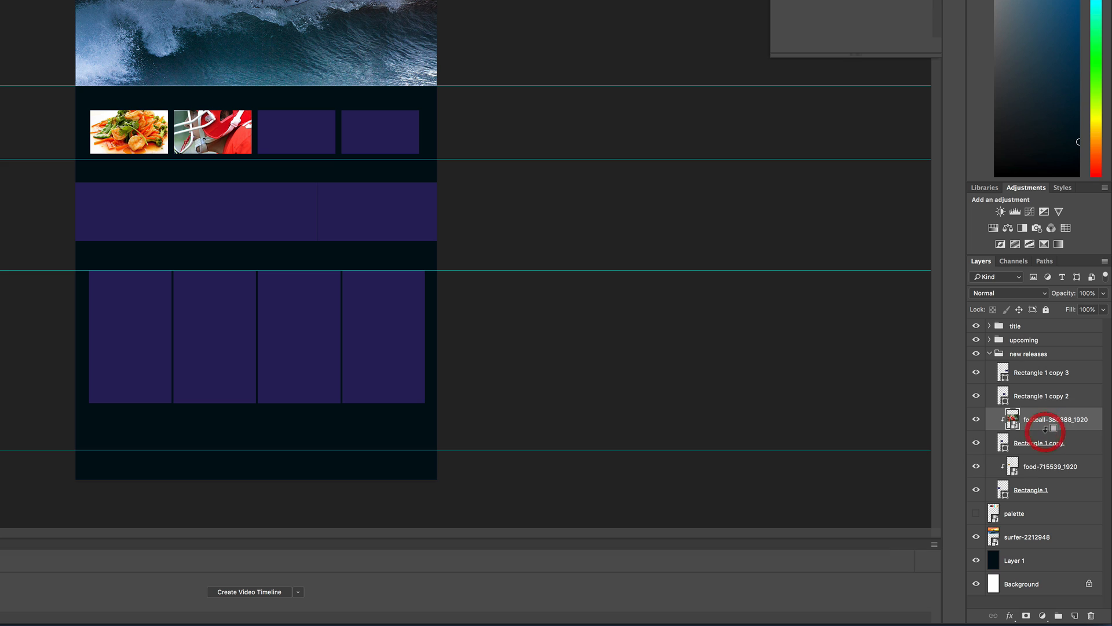
# Scale the clipped football image down to about 20.6% and position it so the helmeted player fills the second new releases rectangle.
pyautogui.click(220, 133)
pyautogui.hotkey('ctrl', 't')
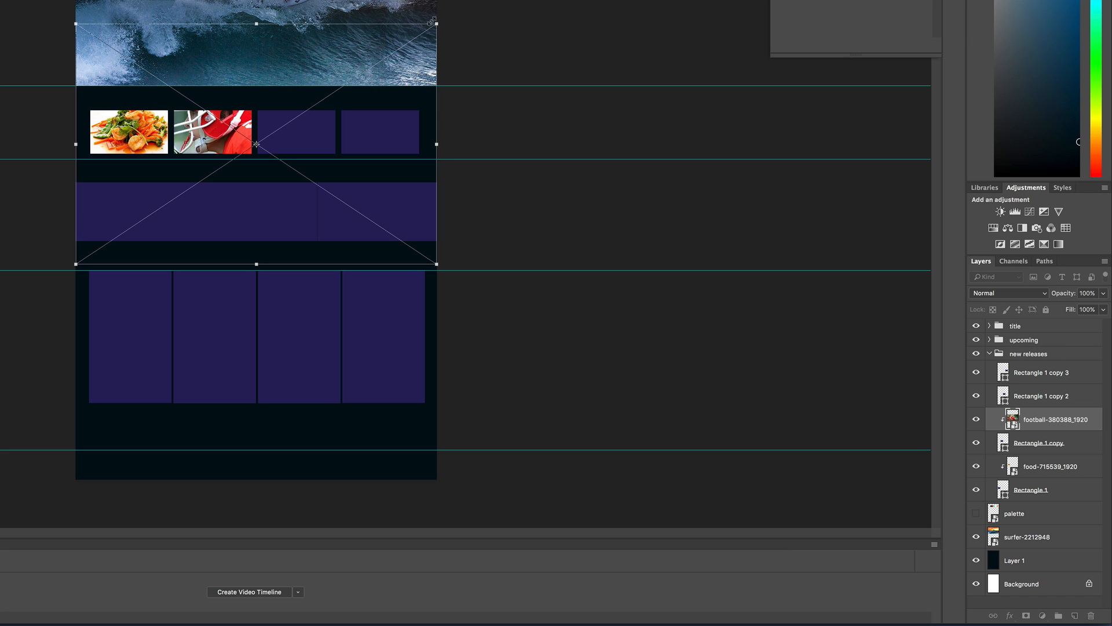
pyautogui.moveTo(437, 23); pyautogui.dragTo(361, 74)
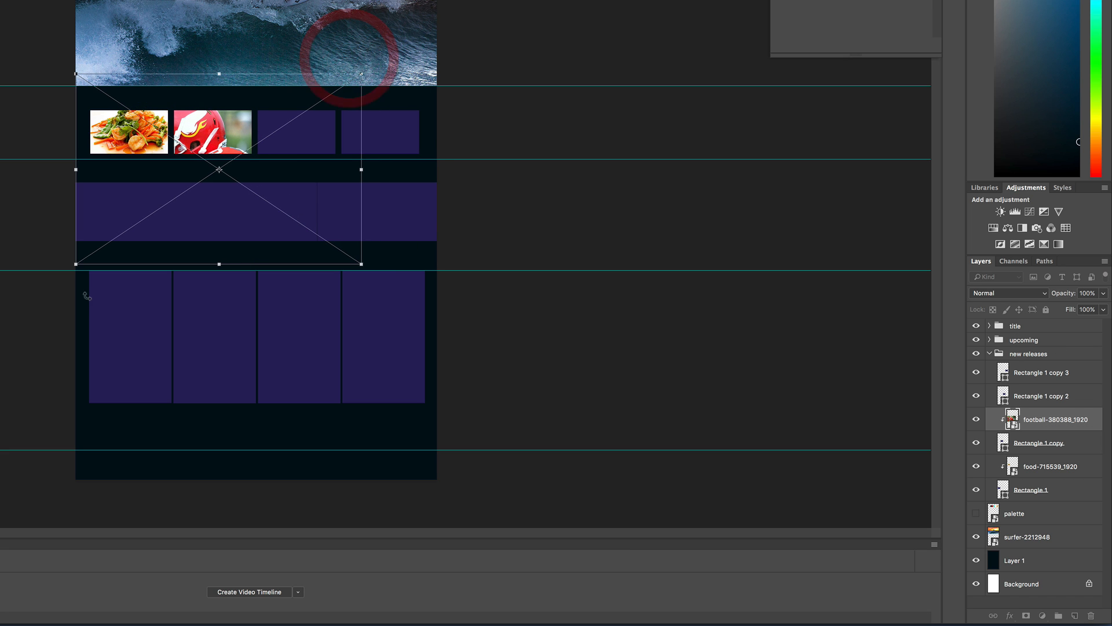
pyautogui.moveTo(76, 264); pyautogui.dragTo(165, 193)
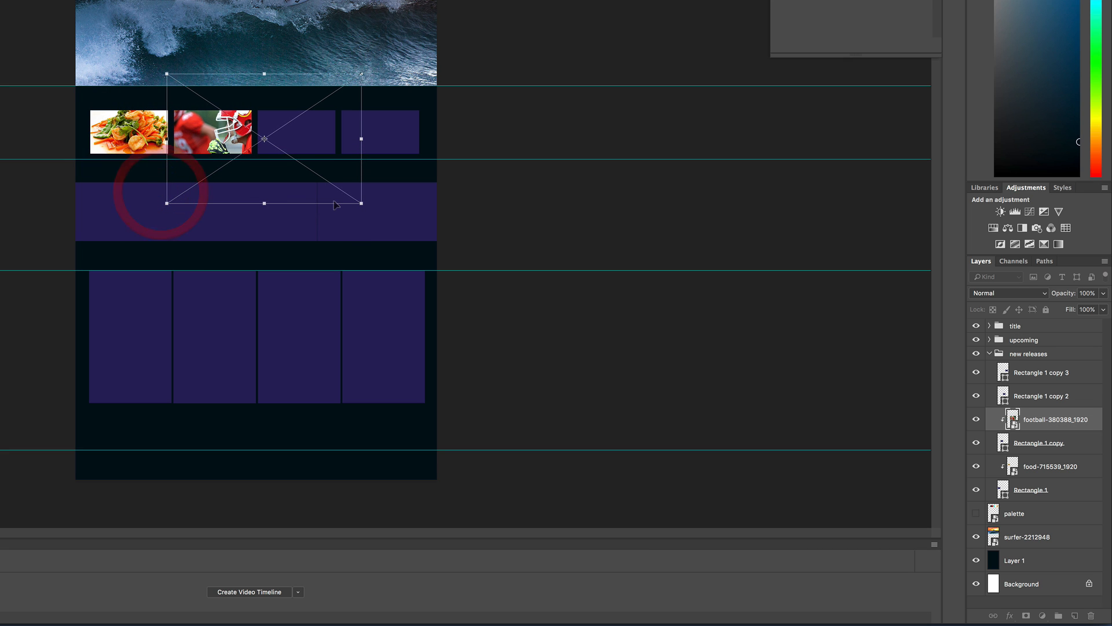
pyautogui.moveTo(228, 132); pyautogui.dragTo(207, 135)
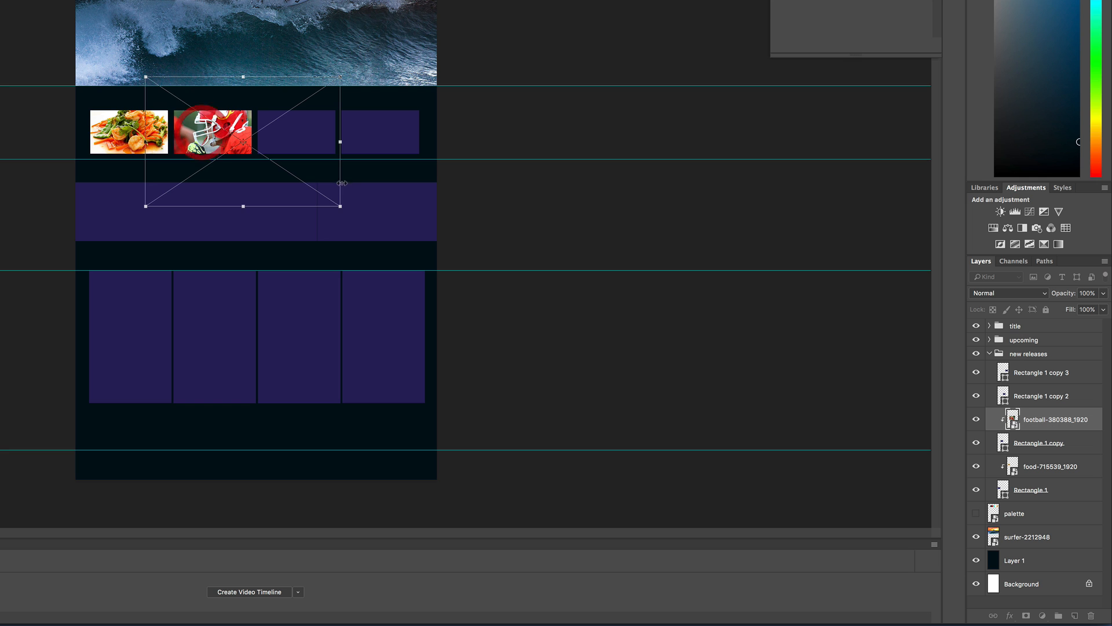
pyautogui.moveTo(340, 207); pyautogui.dragTo(311, 185)
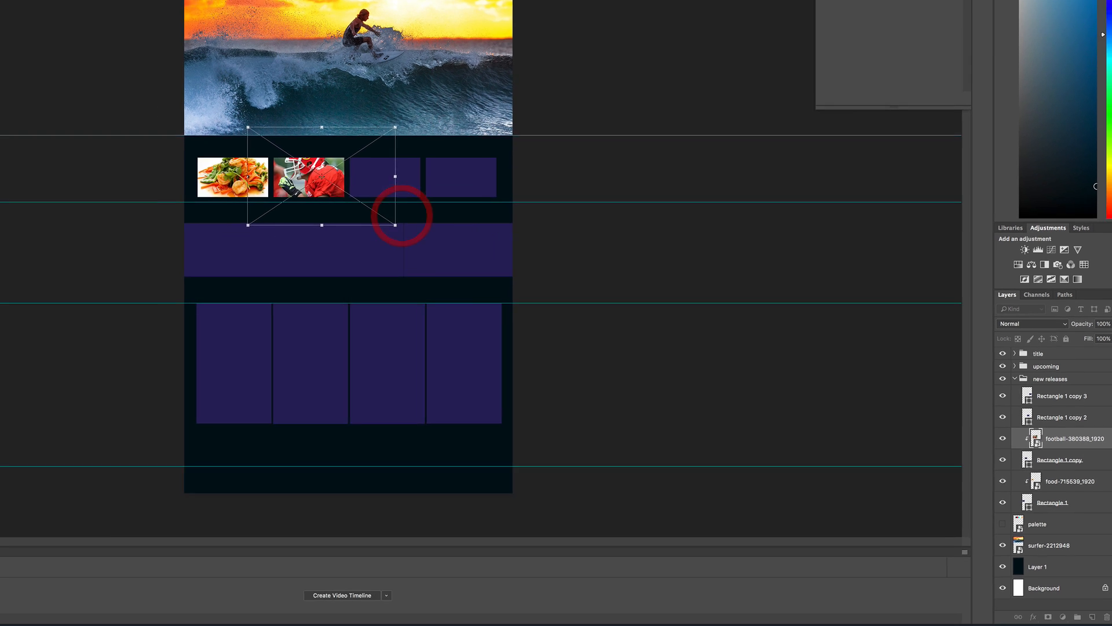
pyautogui.moveTo(503, 226); pyautogui.dragTo(508, 232)
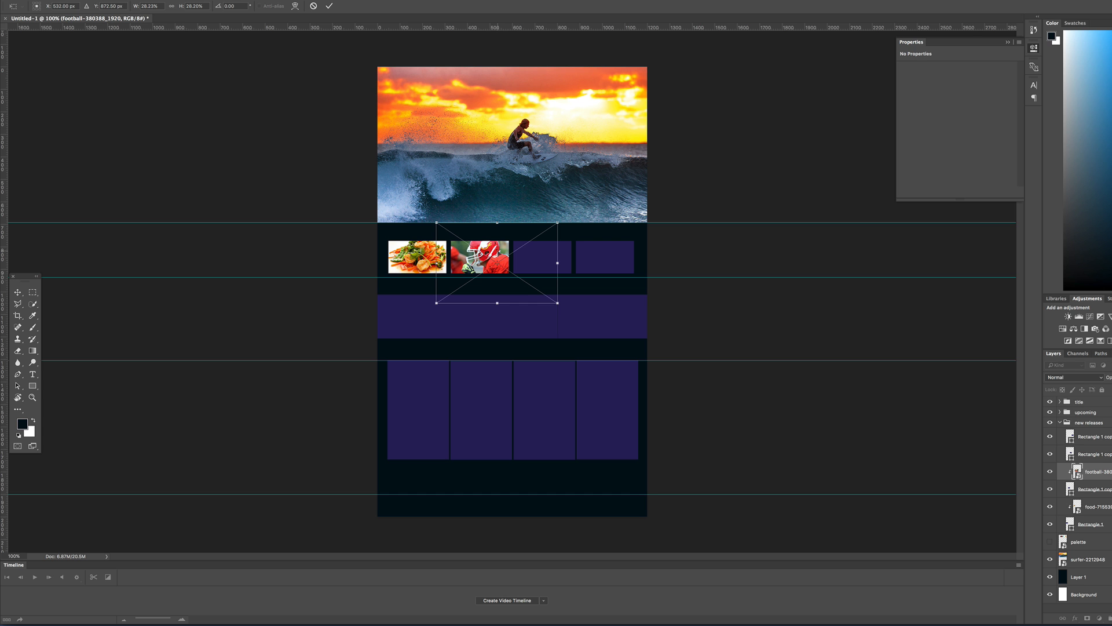
pyautogui.press('super+plus')
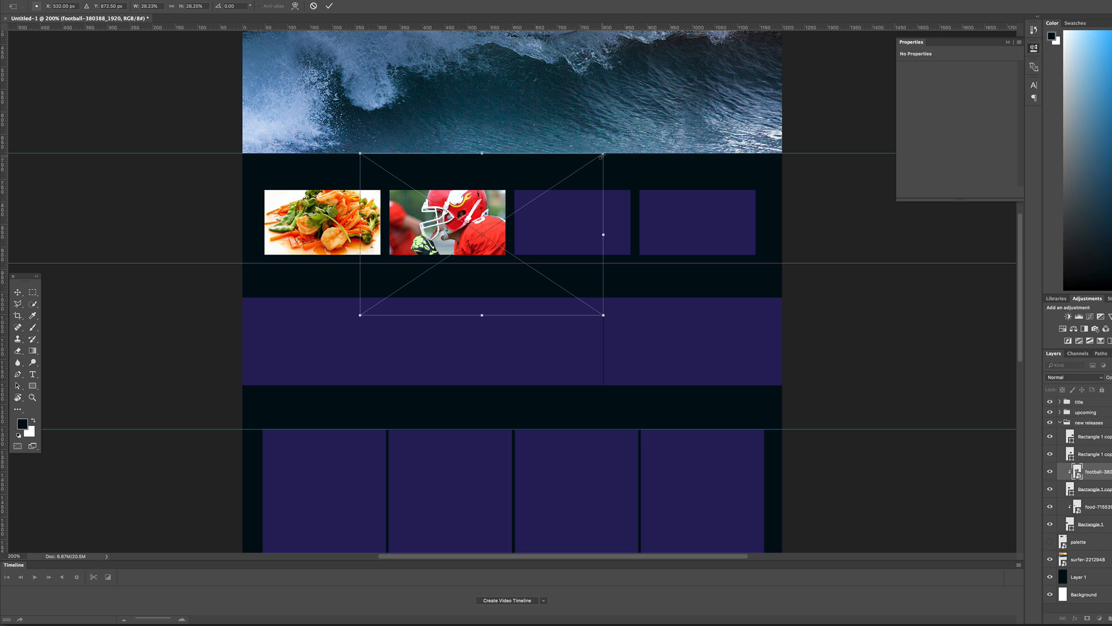
pyautogui.moveTo(600, 156); pyautogui.dragTo(551, 184)
pyautogui.moveTo(461, 217); pyautogui.dragTo(485, 195)
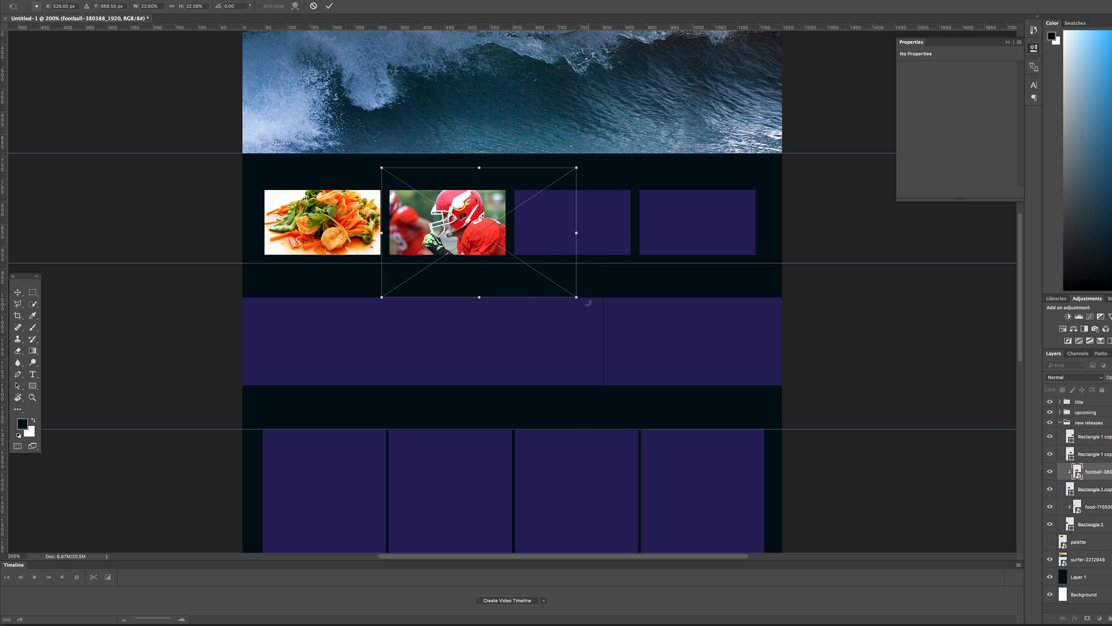
pyautogui.moveTo(577, 298); pyautogui.dragTo(559, 288)
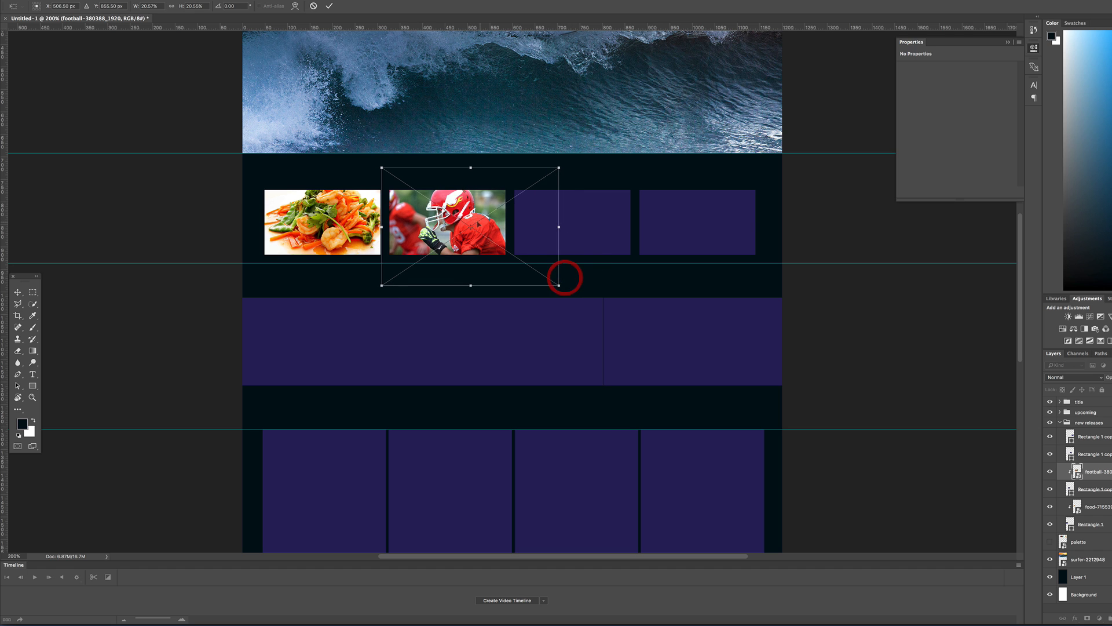
pyautogui.moveTo(470, 207); pyautogui.dragTo(476, 211)
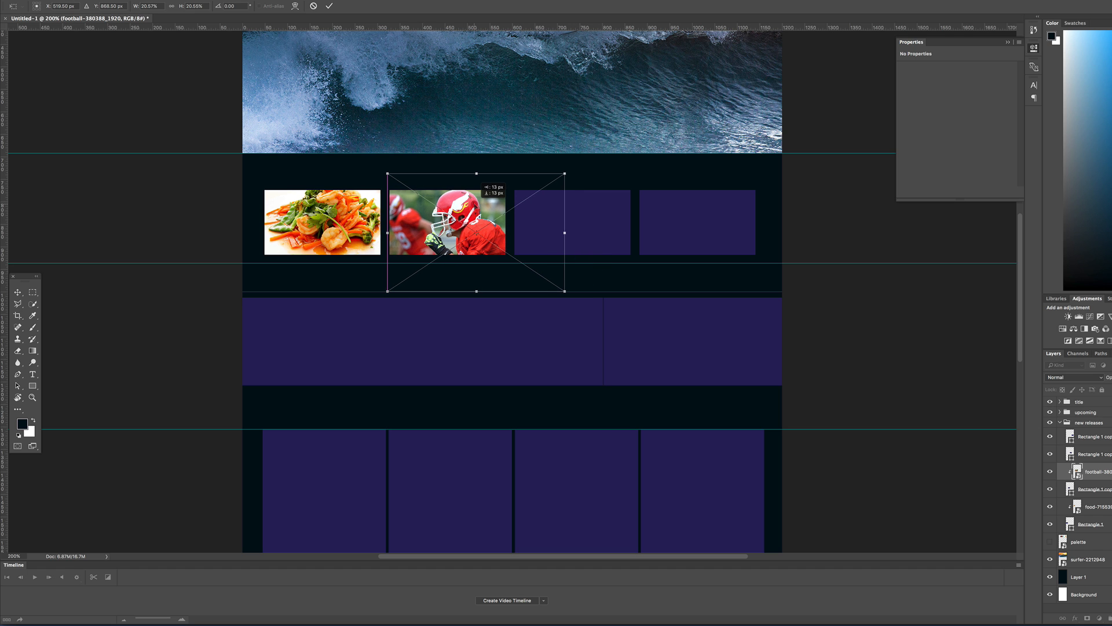
pyautogui.press('Return')
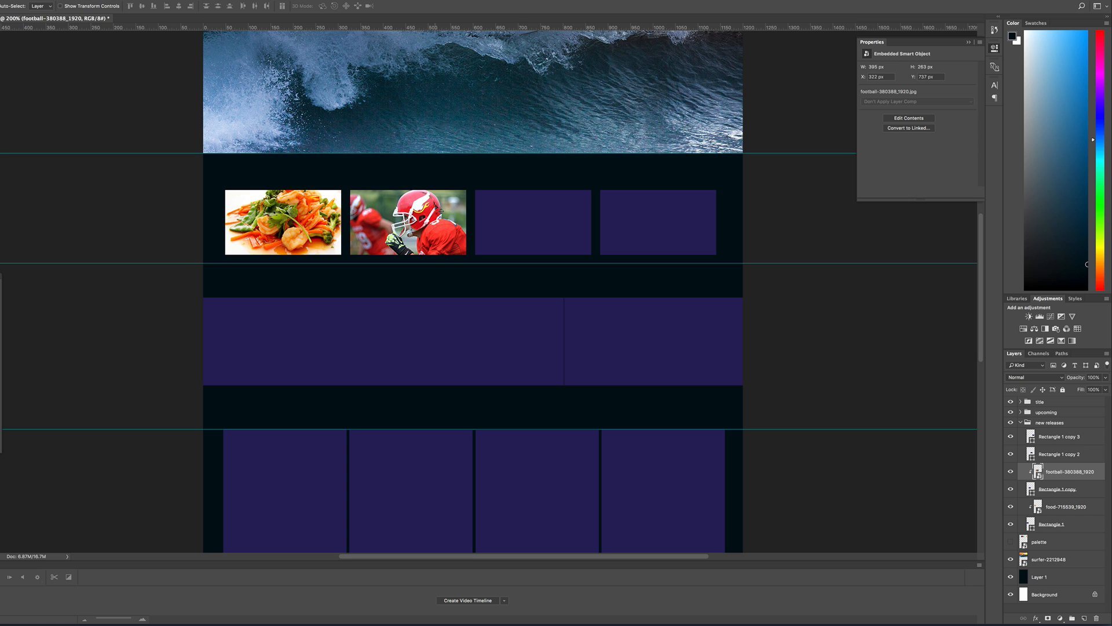
# Place beach-1838501_1920.jpg from the 1 Site Images folder directly above Rectangle 1 copy 2 and clip it to that rectangle.
pyautogui.click(548, 220)
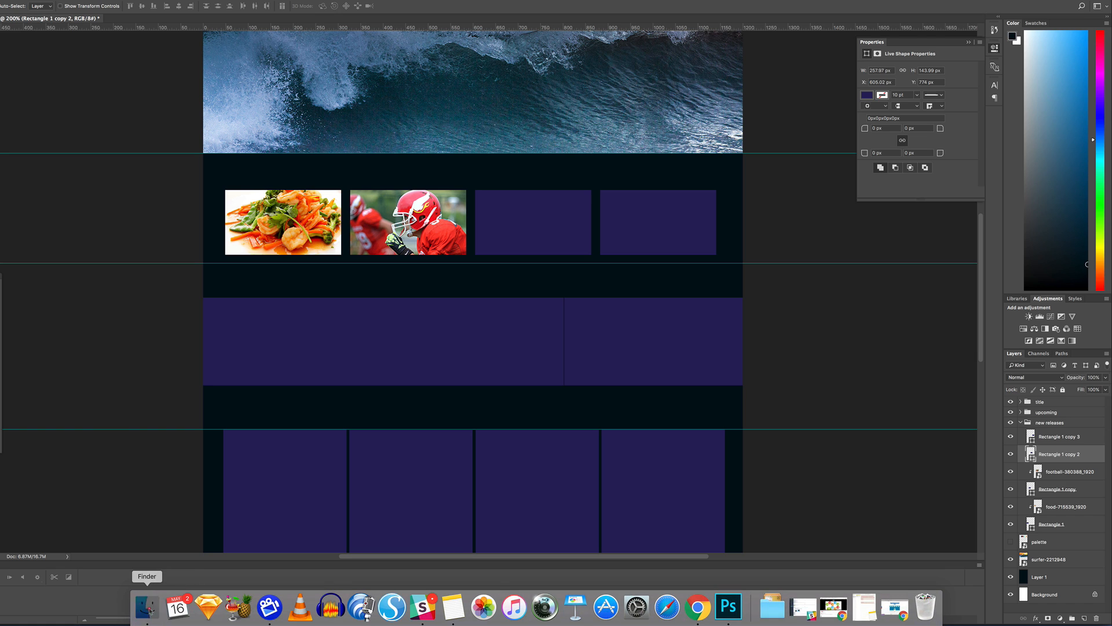
pyautogui.click(148, 608)
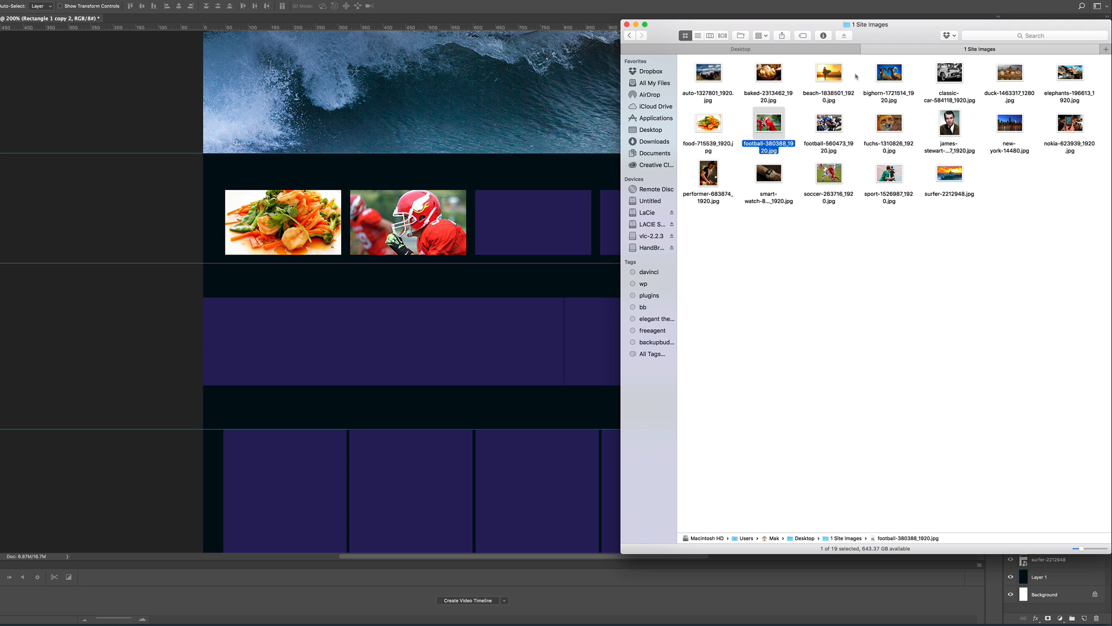
pyautogui.click(829, 72)
pyautogui.moveTo(829, 73); pyautogui.dragTo(573, 185)
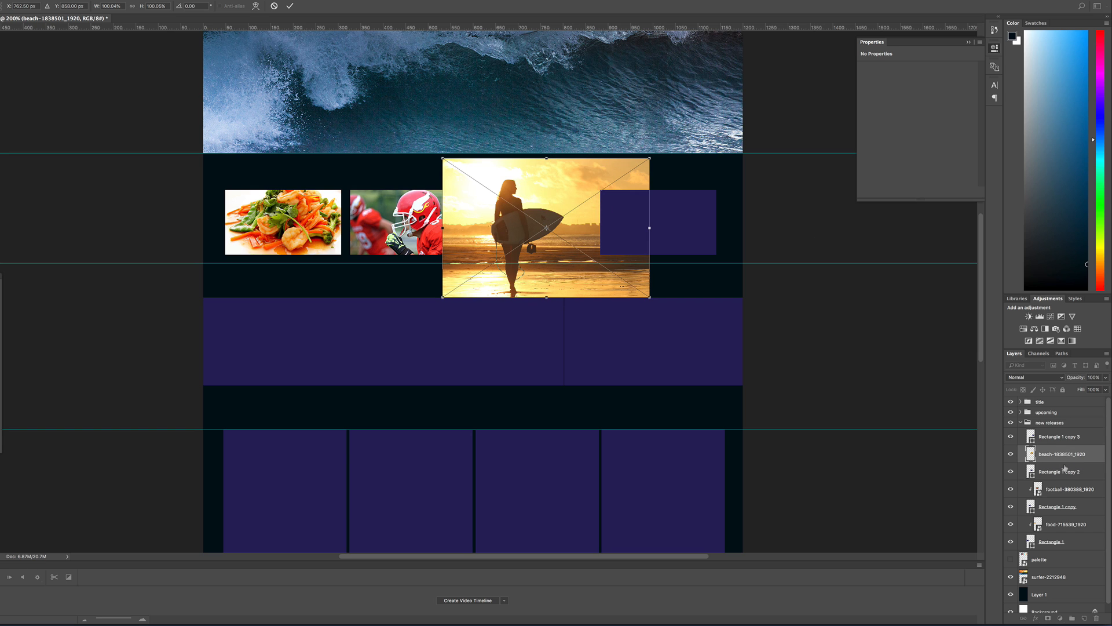
pyautogui.press('Return')
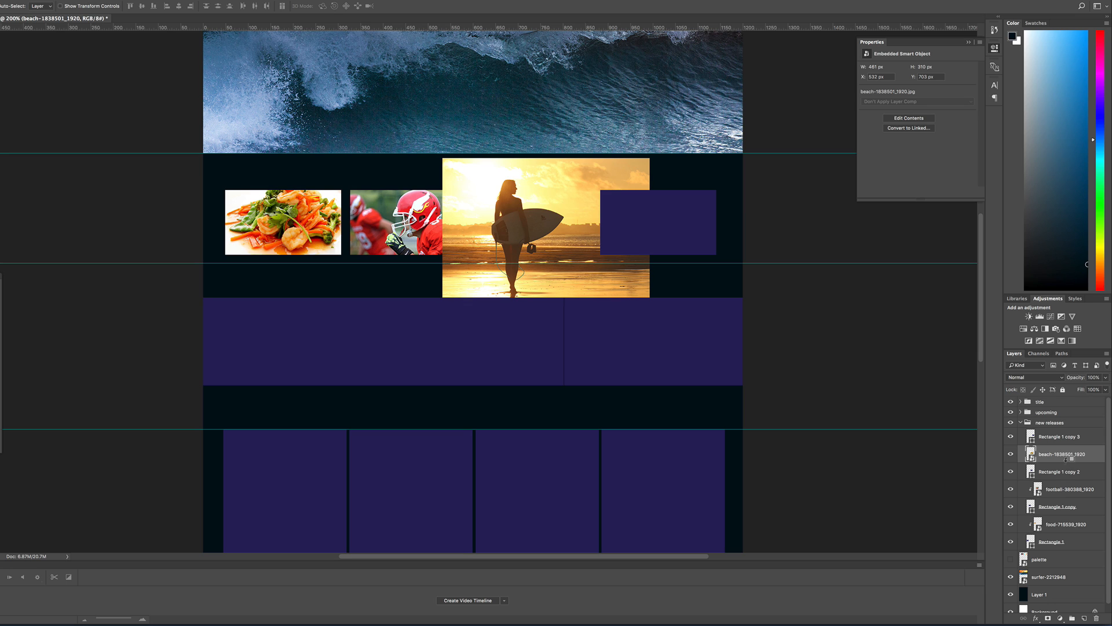
pyautogui.keyDown('alt'); pyautogui.click(1064, 461); pyautogui.keyUp('alt')
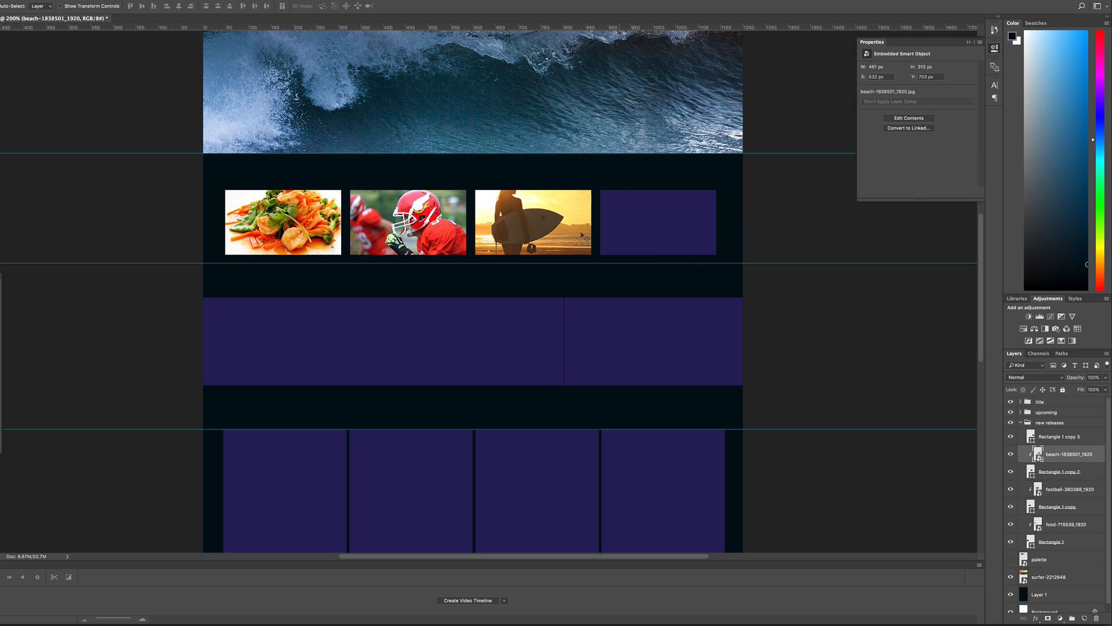
# Scale the clipped beach image down to about 59% and position it so the surfer silhouette fits in the third new releases rectangle.
pyautogui.hotkey('ctrl', 't')
pyautogui.moveTo(650, 159); pyautogui.dragTo(613, 182)
pyautogui.moveTo(614, 298); pyautogui.dragTo(576, 272)
pyautogui.moveTo(555, 234); pyautogui.dragTo(578, 232)
pyautogui.moveTo(466, 181); pyautogui.dragTo(476, 183)
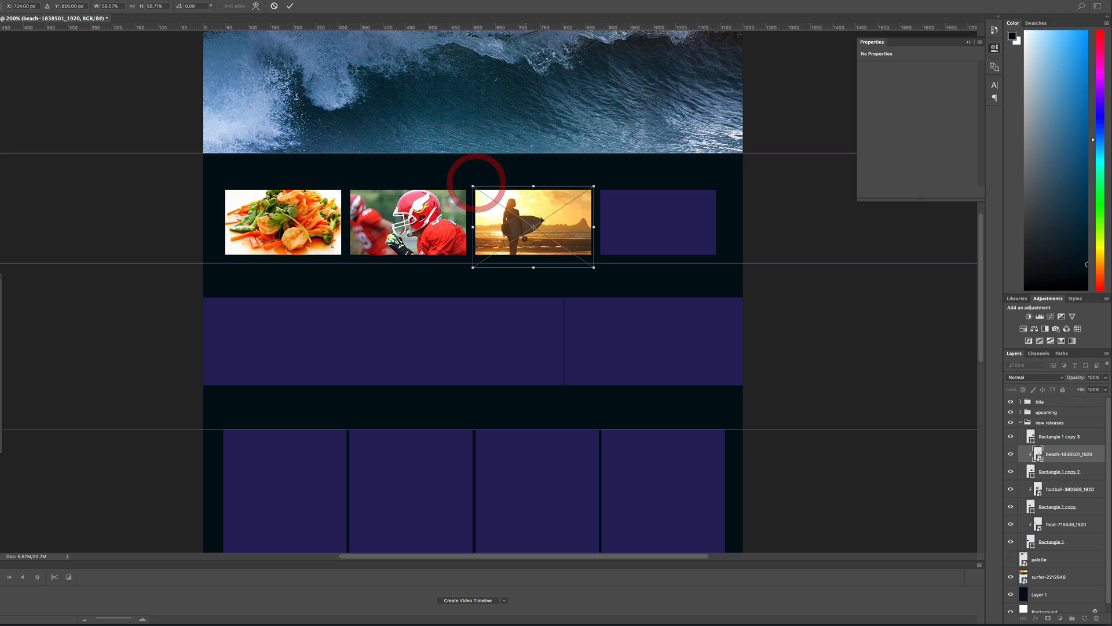
pyautogui.moveTo(573, 226); pyautogui.dragTo(573, 221)
pyautogui.press('Return')
# Place bighorn-1721514_1920.jpg from the 1 Site Images folder directly above Rectangle 1 copy 3 and clip it to that rectangle.
pyautogui.click(681, 223)
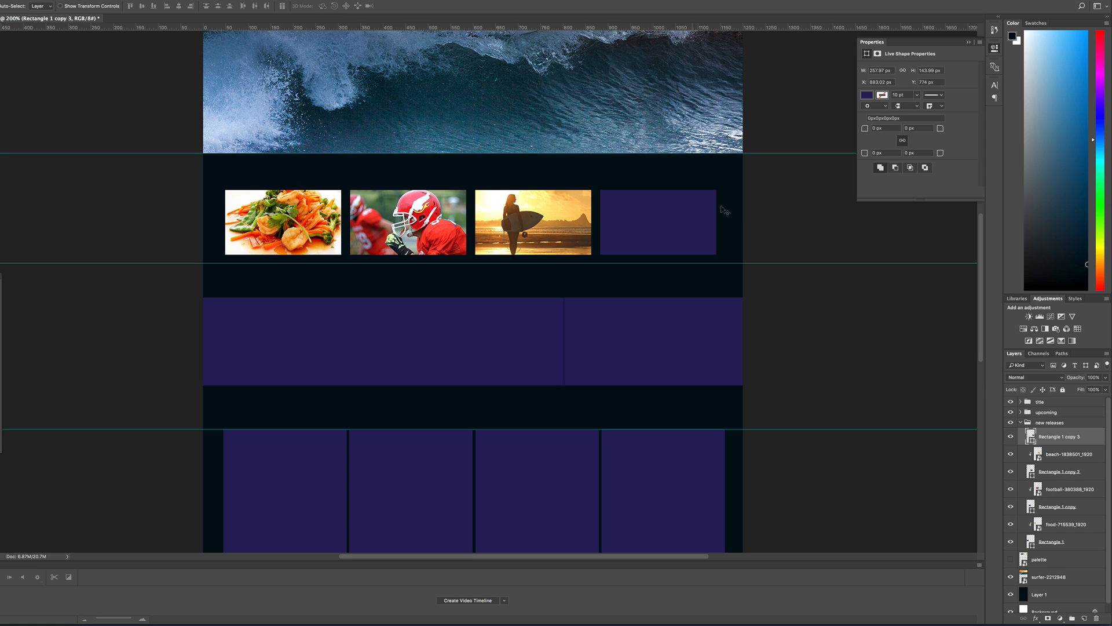
pyautogui.moveTo(442, 624)
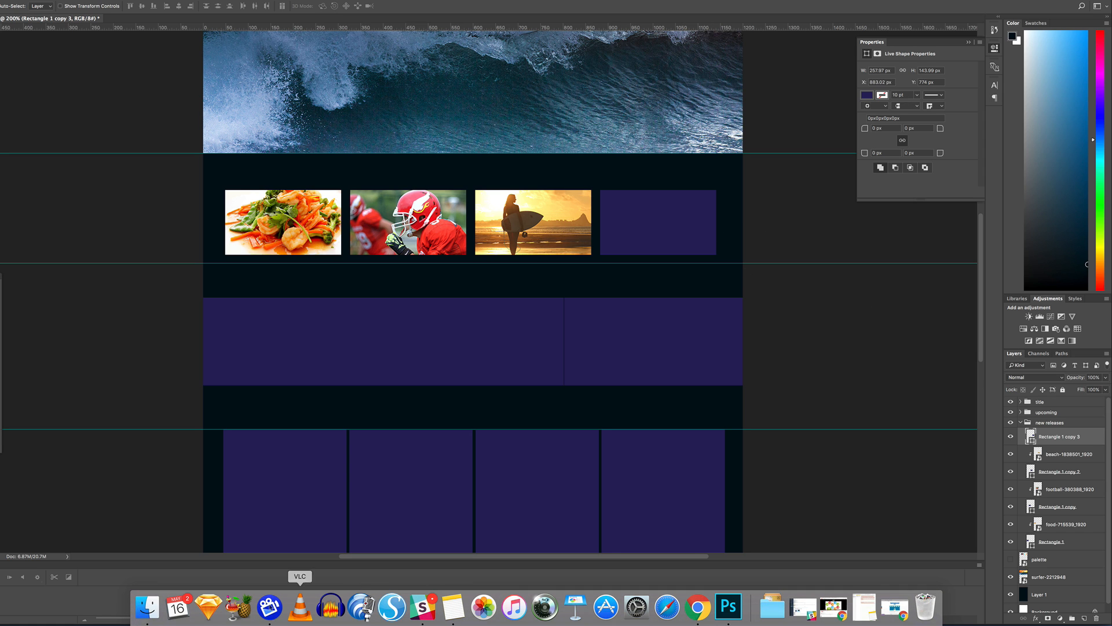
pyautogui.click(148, 607)
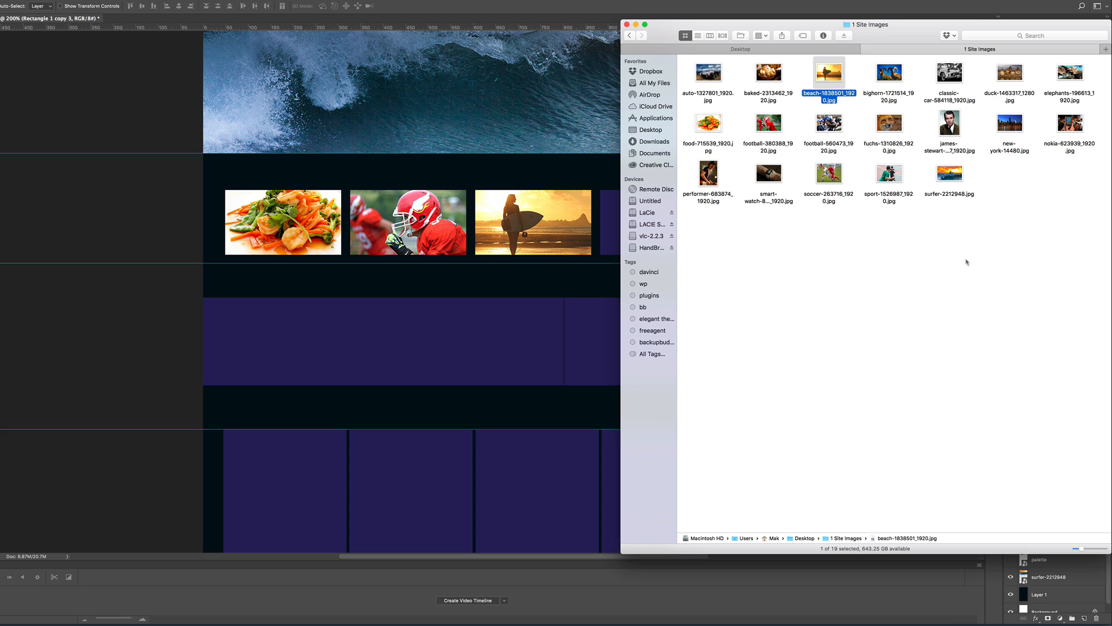
pyautogui.click(889, 73)
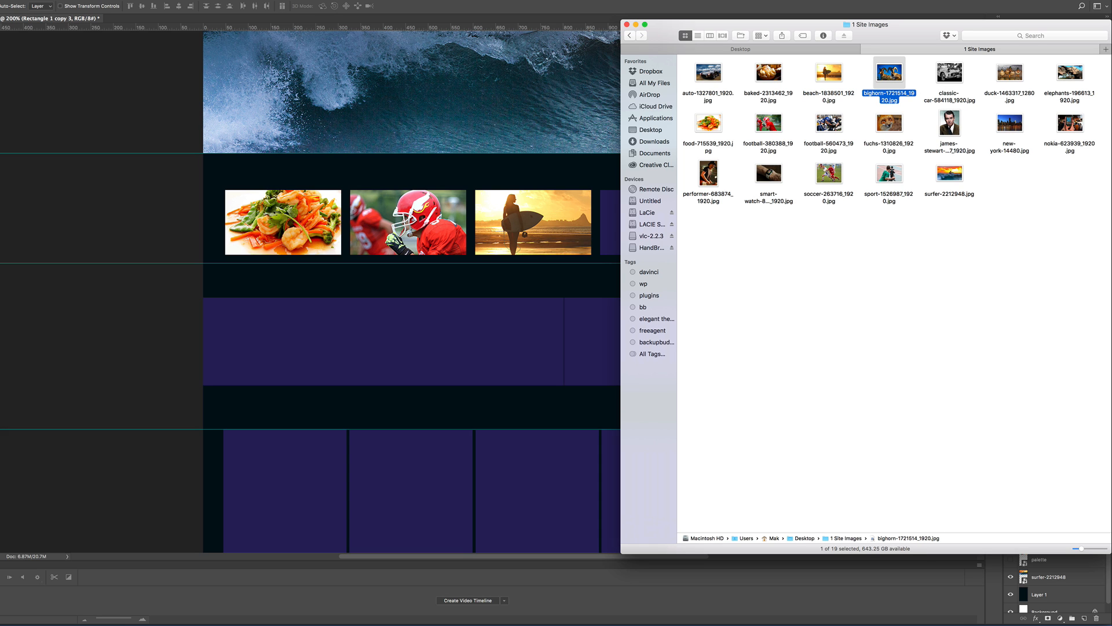
pyautogui.moveTo(889, 73); pyautogui.dragTo(563, 212)
pyautogui.moveTo(514, 251); pyautogui.dragTo(695, 184)
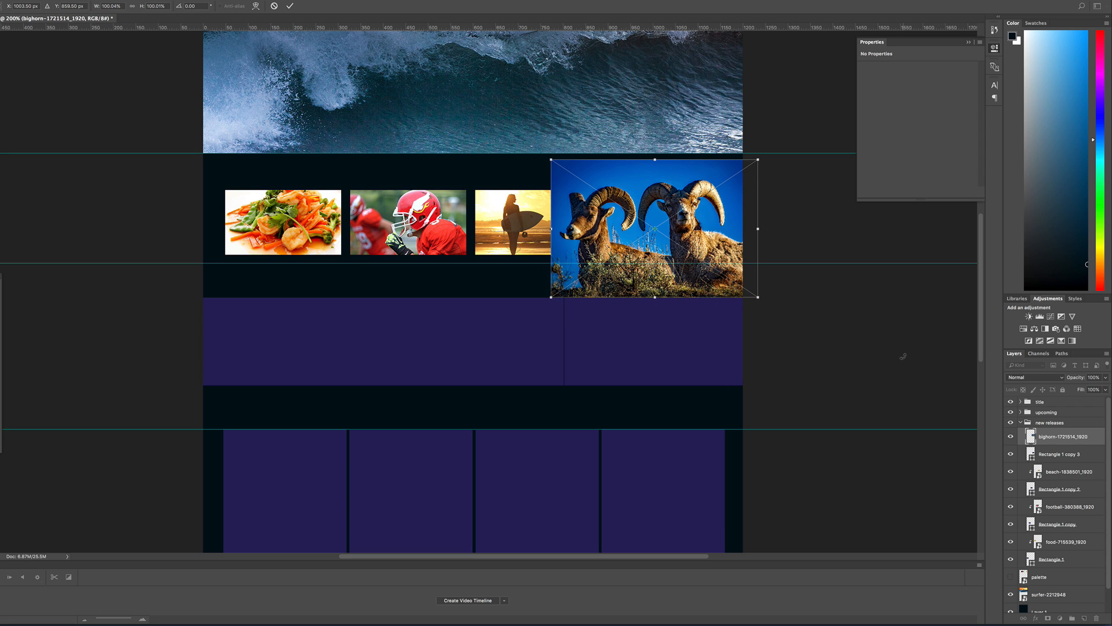
pyautogui.press('Return')
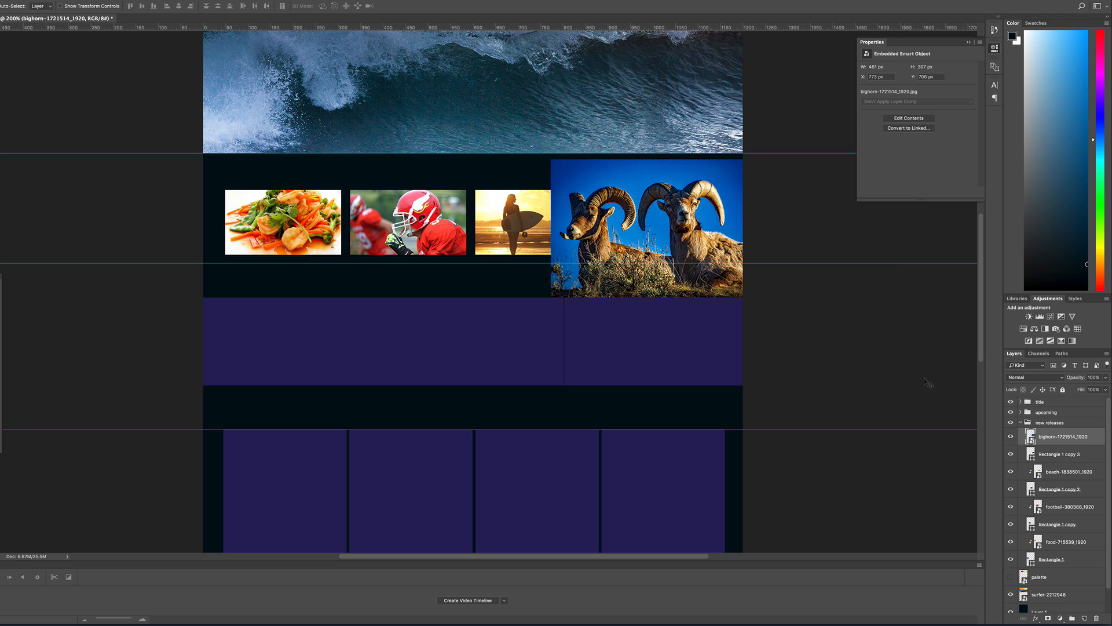
pyautogui.keyDown('alt'); pyautogui.click(1065, 445); pyautogui.keyUp('alt')
# Scale the clipped bighorn image down so both rams fit within the fourth new releases rectangle.
pyautogui.hotkey('ctrl', 't')
pyautogui.moveTo(551, 160); pyautogui.dragTo(592, 187)
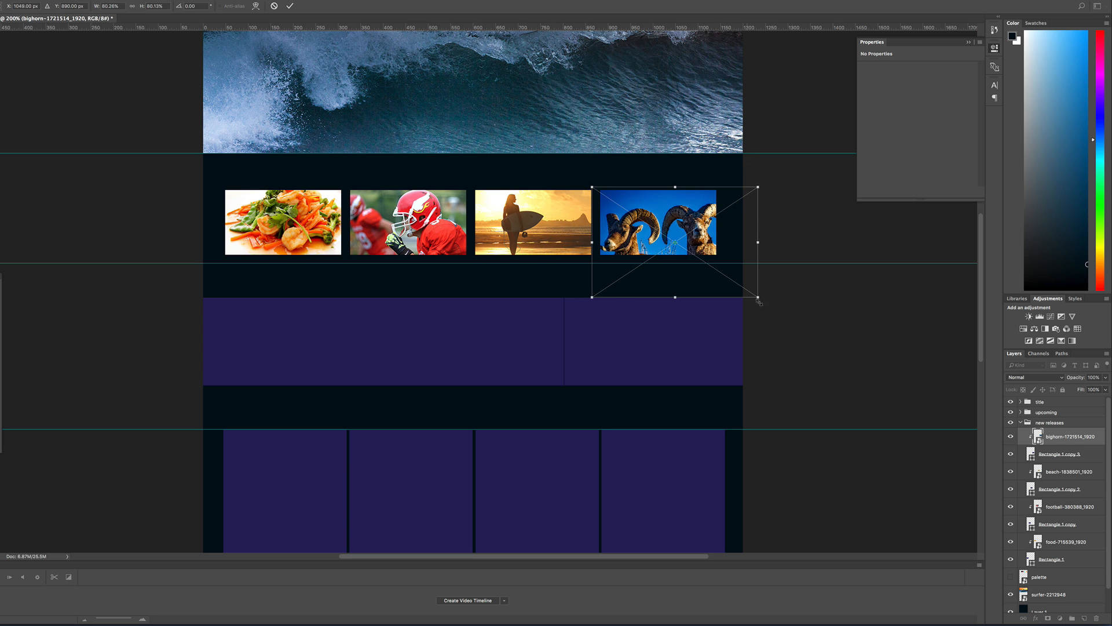
pyautogui.moveTo(758, 297); pyautogui.dragTo(730, 267)
pyautogui.press('Return')
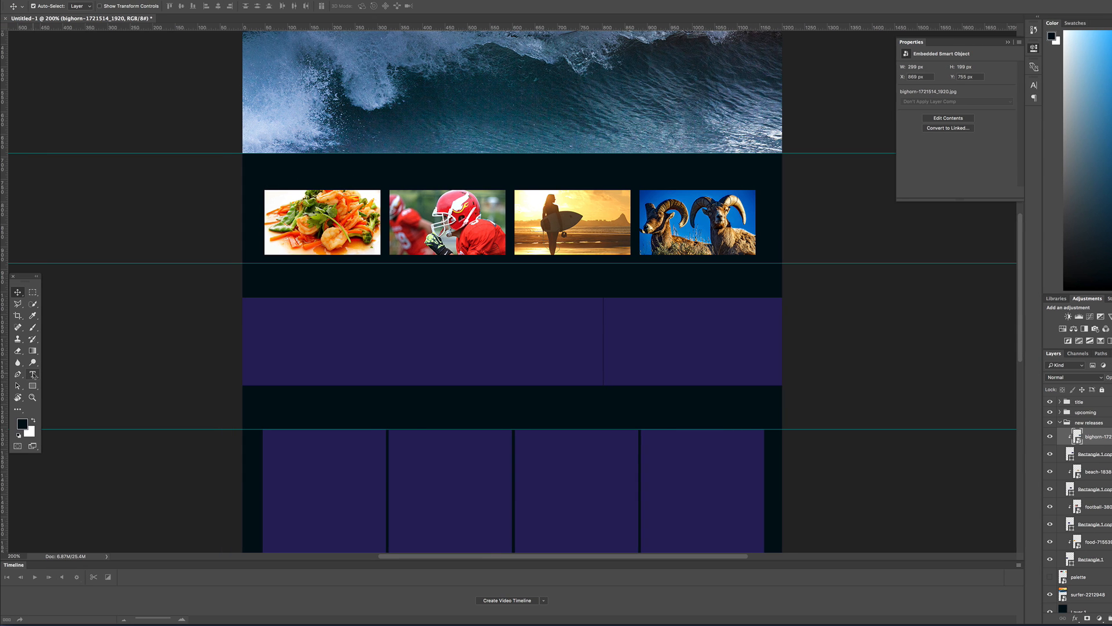
# Add the heading text "NEW REALEASE" above the food image and set its font size to 18.77 pt.
pyautogui.click(33, 374)
pyautogui.click(269, 175)
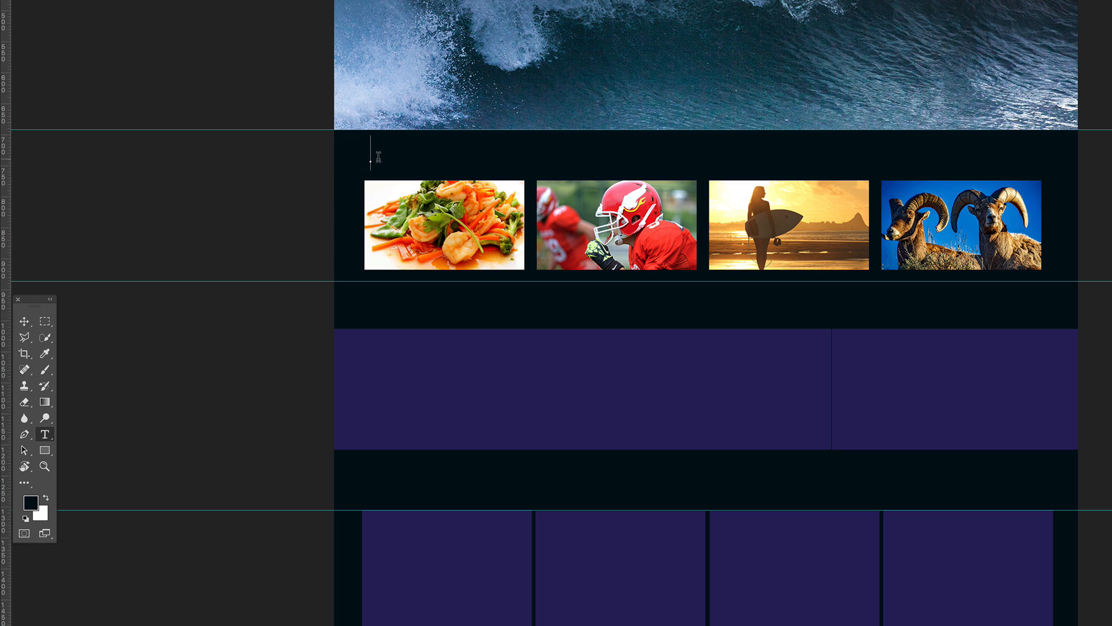
pyautogui.write('NEW REALEASE')
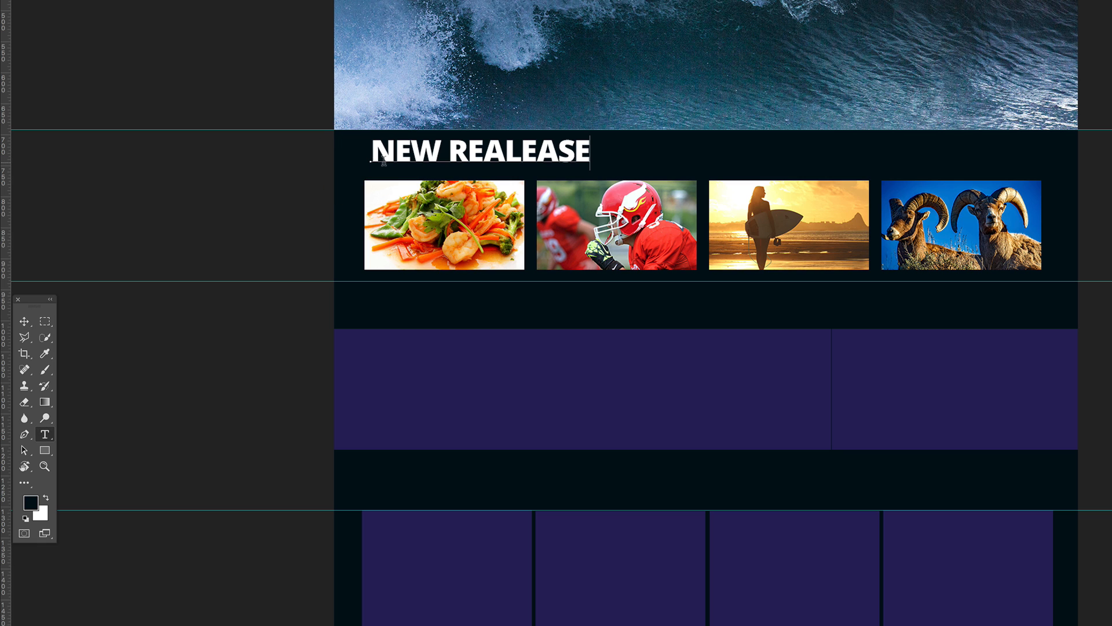
pyautogui.moveTo(592, 151); pyautogui.dragTo(332, 139)
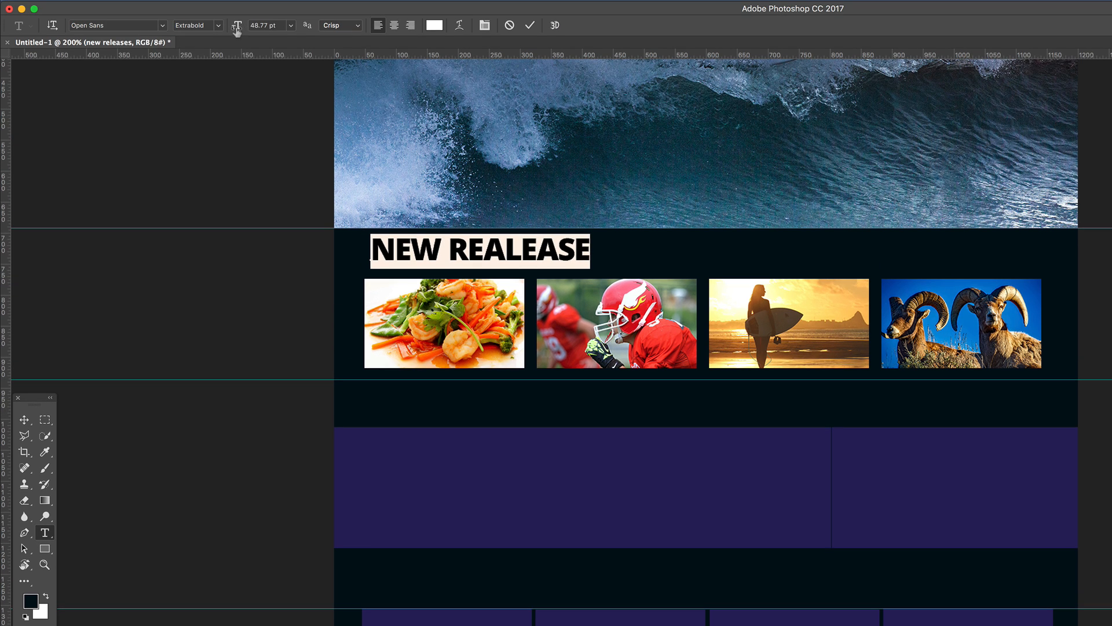
pyautogui.moveTo(237, 26); pyautogui.dragTo(220, 33)
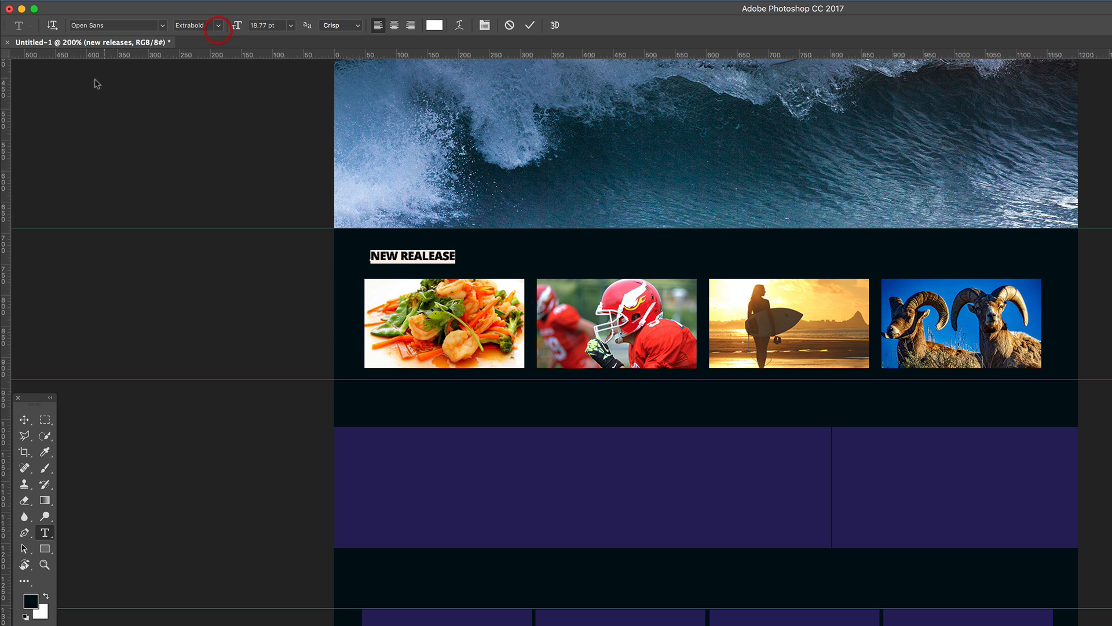
# Move the "NEW REALEASE" heading to line up with the food image's left edge, just above it, and deselect it.
pyautogui.click(24, 420)
pyautogui.moveTo(441, 258); pyautogui.dragTo(435, 261)
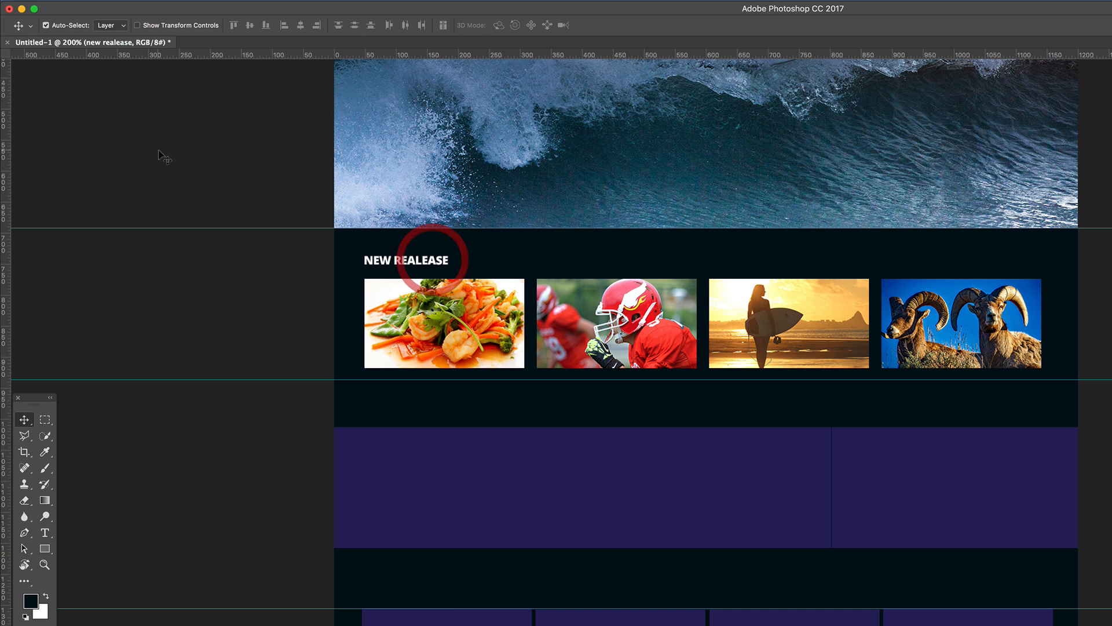
pyautogui.click(209, 174)
# Draw a circle about 47 px wide over the middle of the food image with the Ellipse tool and deselect it.
pyautogui.scroll(5, 191, 231)
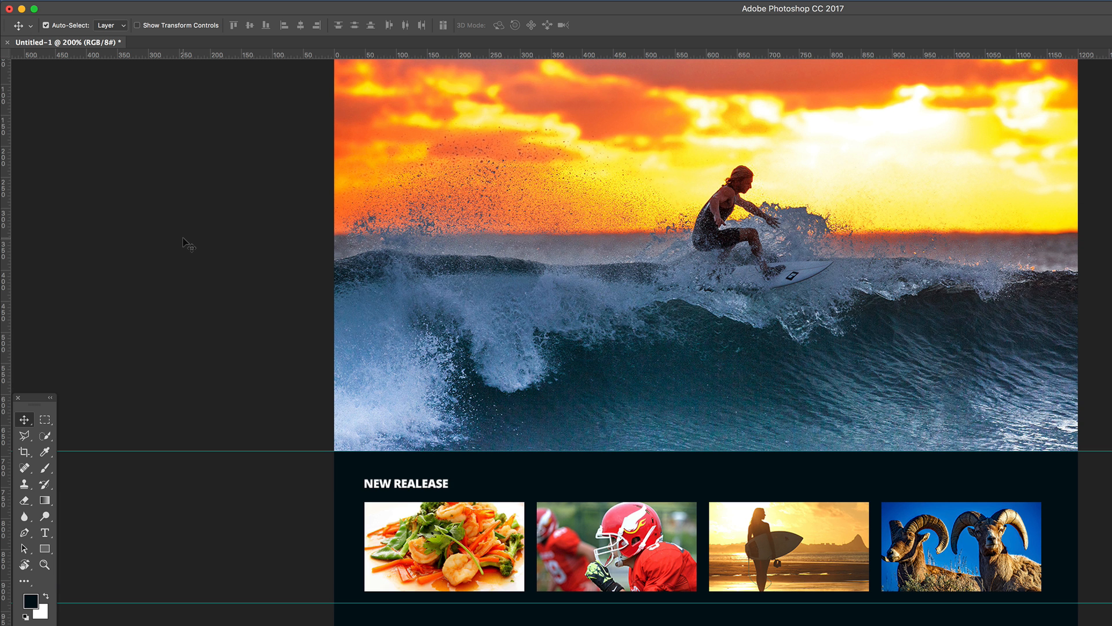
pyautogui.scroll(-5, 189, 243)
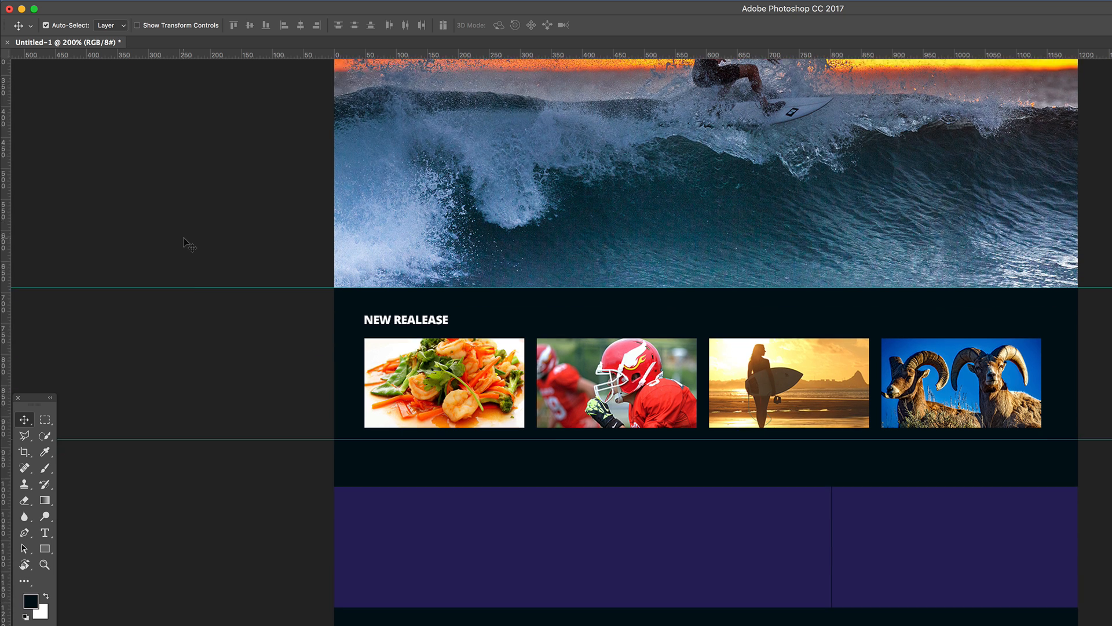
pyautogui.scroll(-2, 188, 244)
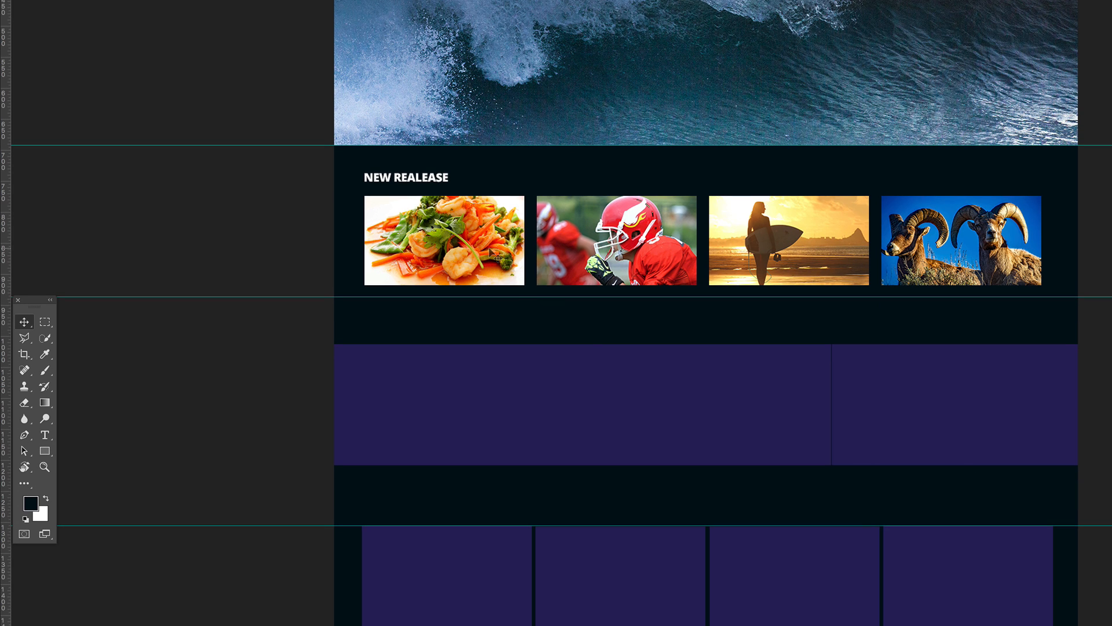
pyautogui.click(49, 455)
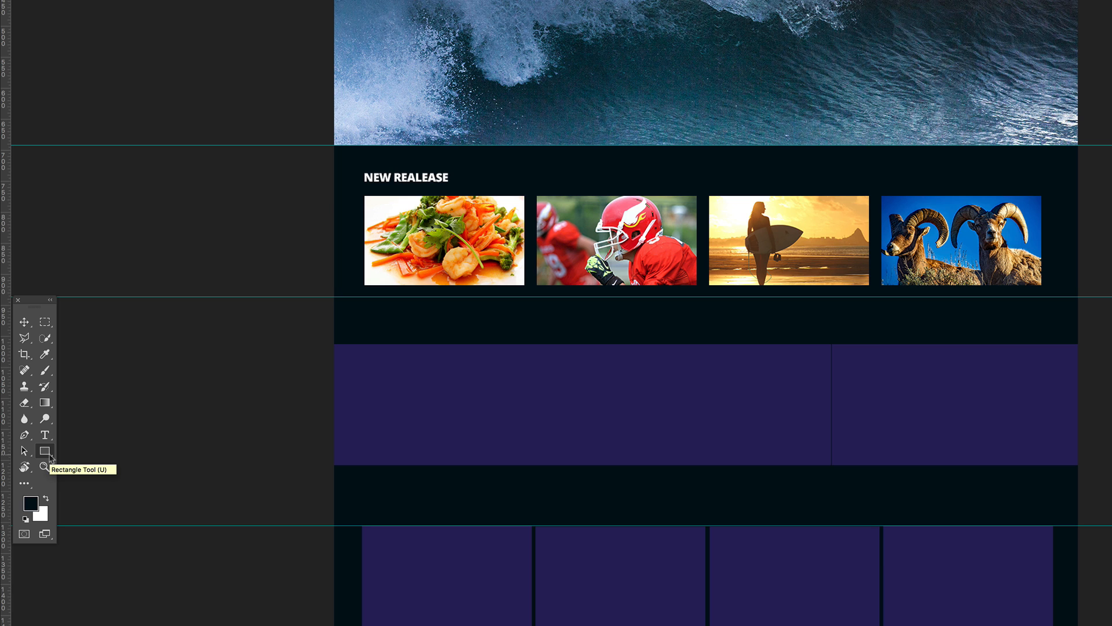
pyautogui.click(49, 456)
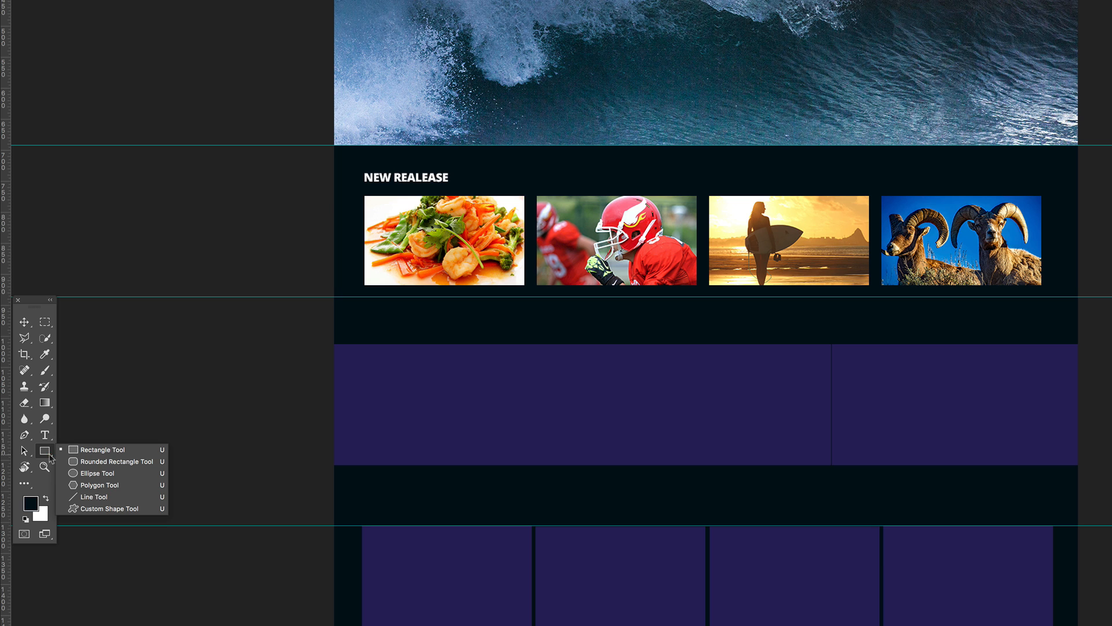
pyautogui.click(93, 474)
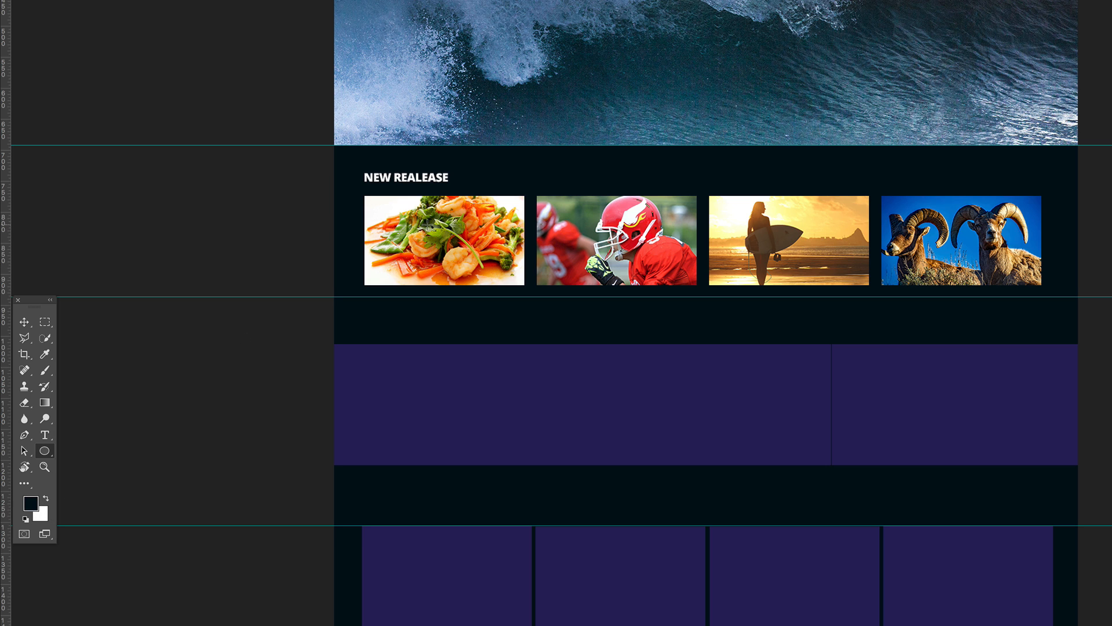
pyautogui.moveTo(427, 227); pyautogui.dragTo(465, 253)
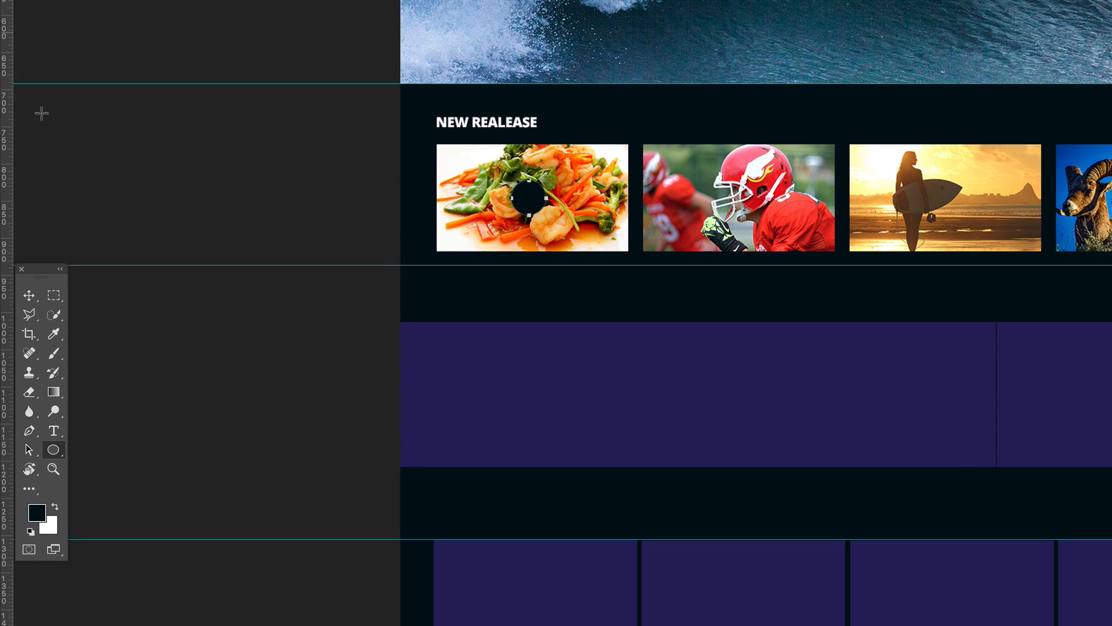
pyautogui.click(29, 296)
pyautogui.click(197, 172)
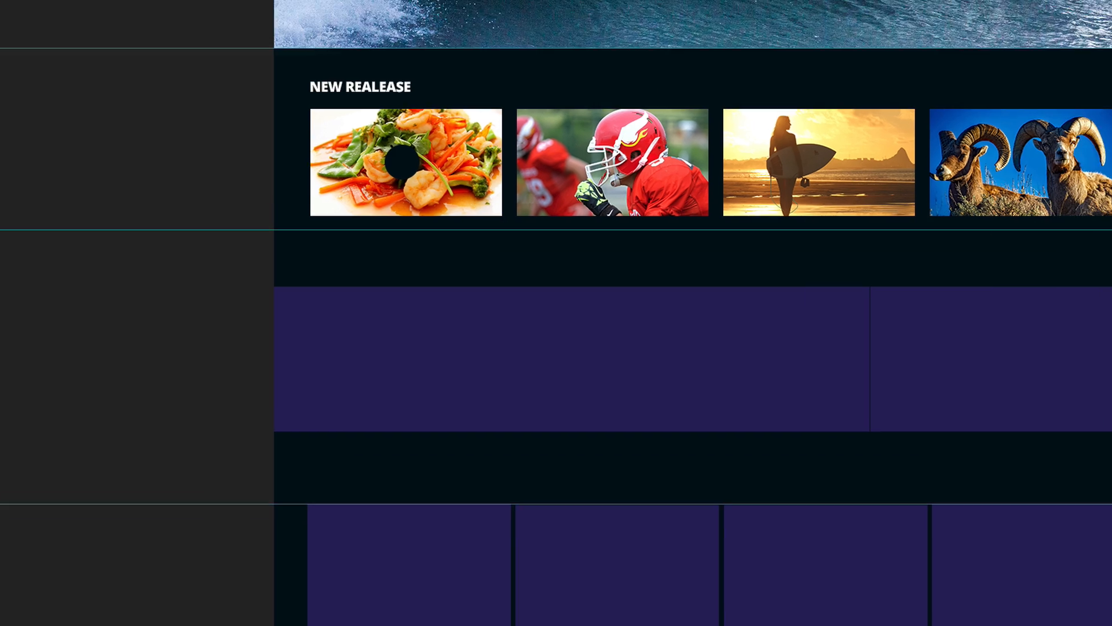
# Rename the new ellipse layer as "circle".
pyautogui.doubleClick(1012, 446)
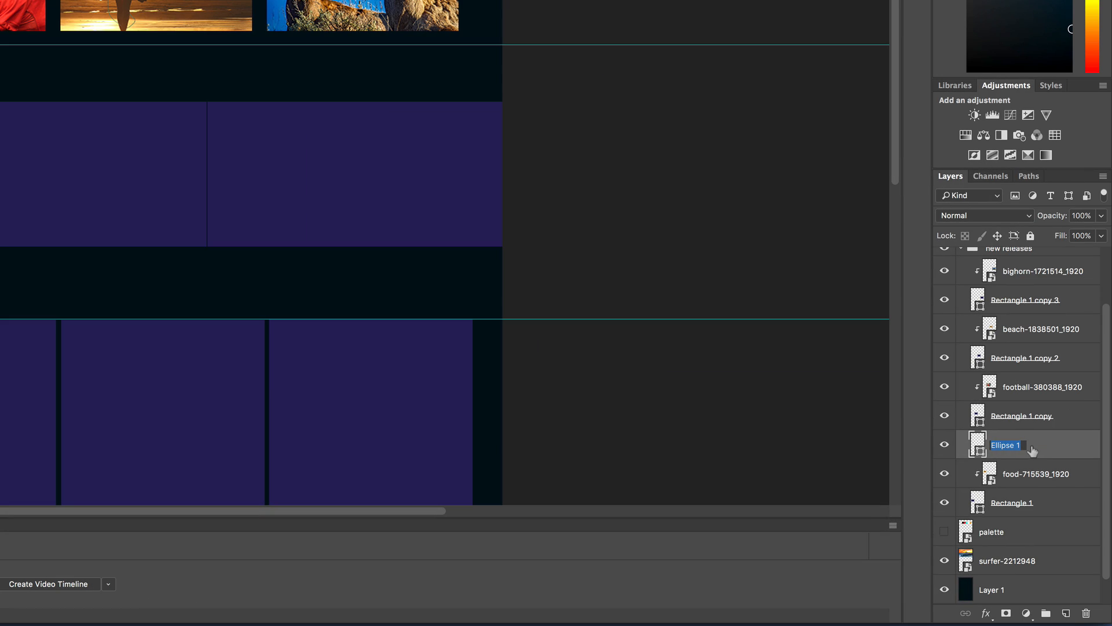
pyautogui.write('circle')
pyautogui.press('Return')
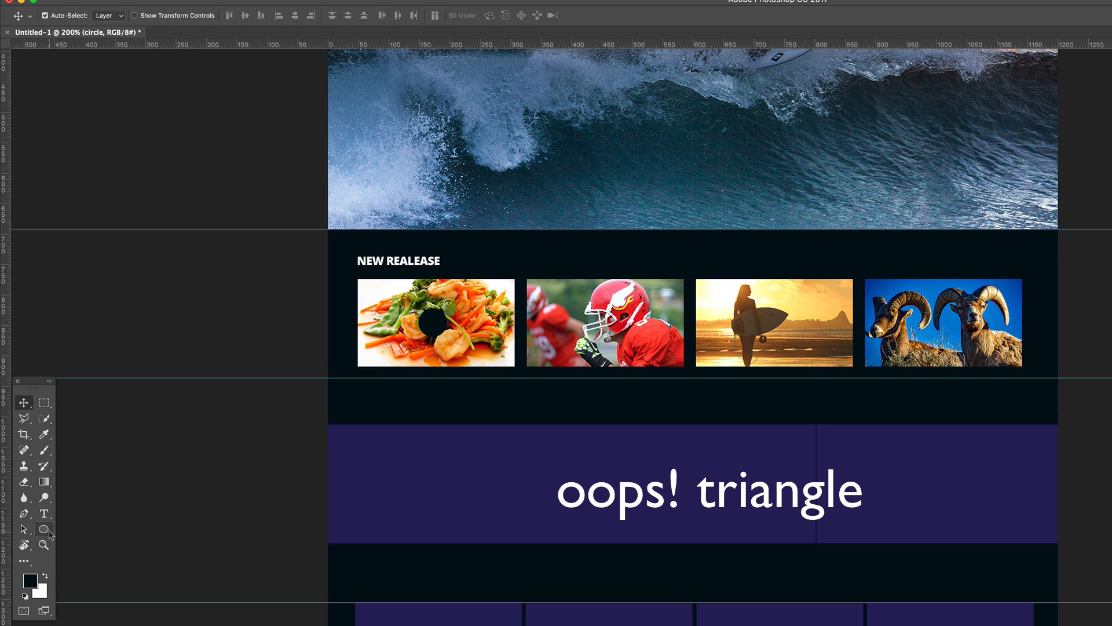
# Swap the foreground and background colours and draw a triangle custom shape about 31 by 23 px beside the circle on the food image.
pyautogui.click(44, 531)
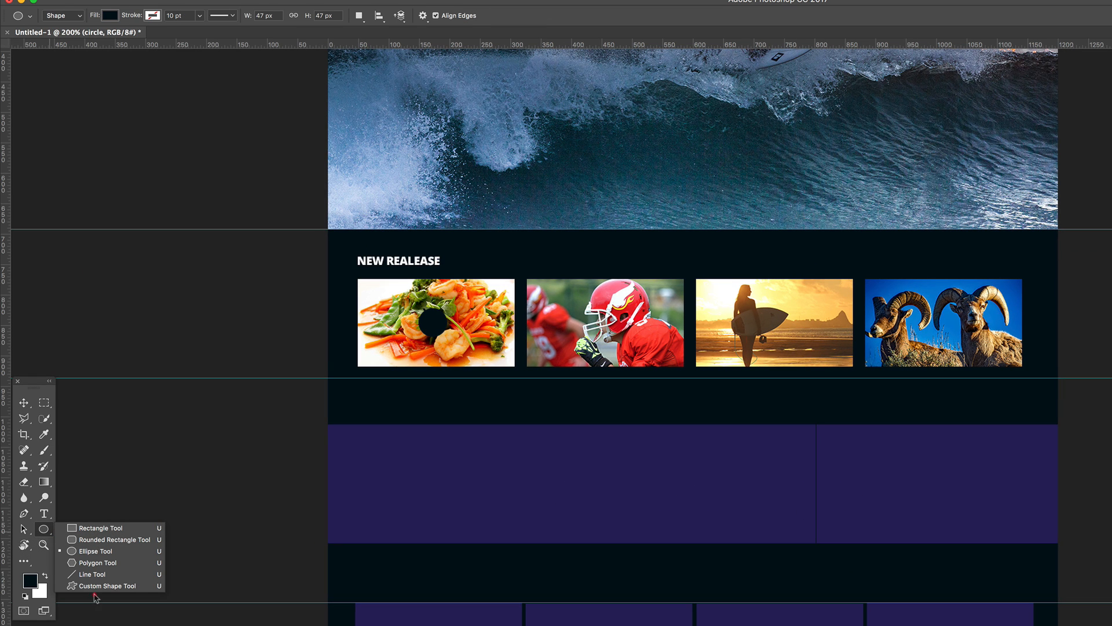
pyautogui.click(97, 588)
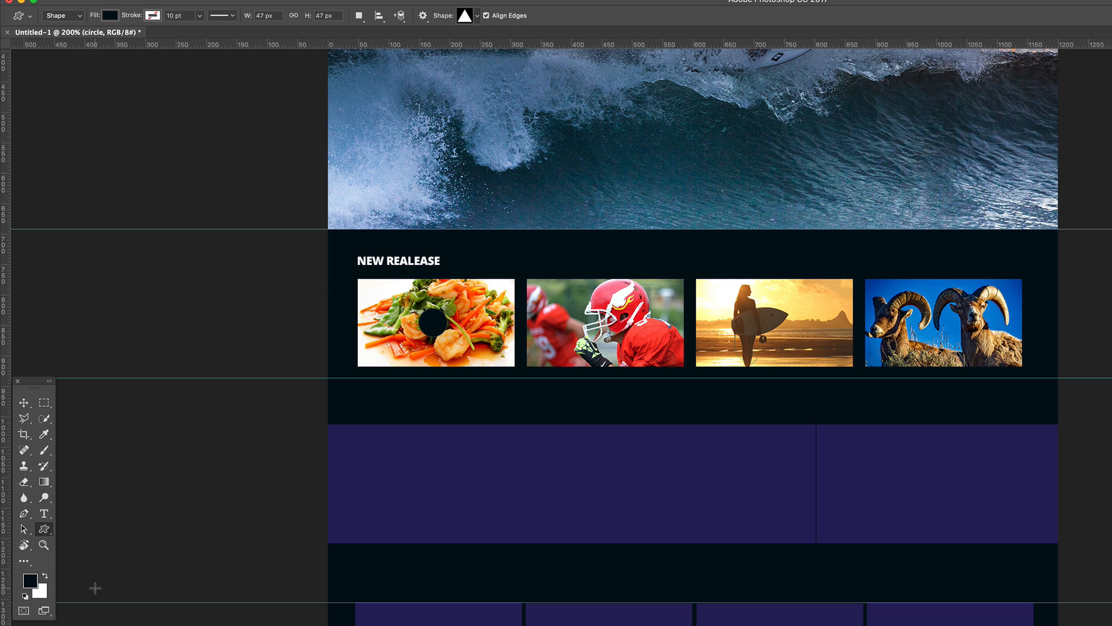
pyautogui.click(477, 20)
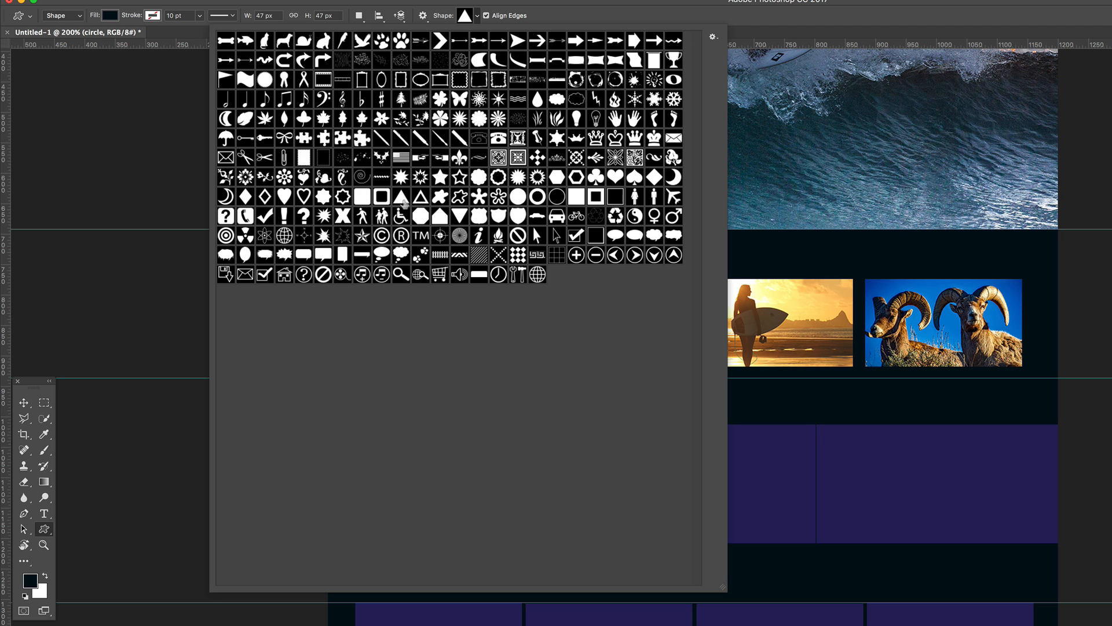
pyautogui.click(190, 176)
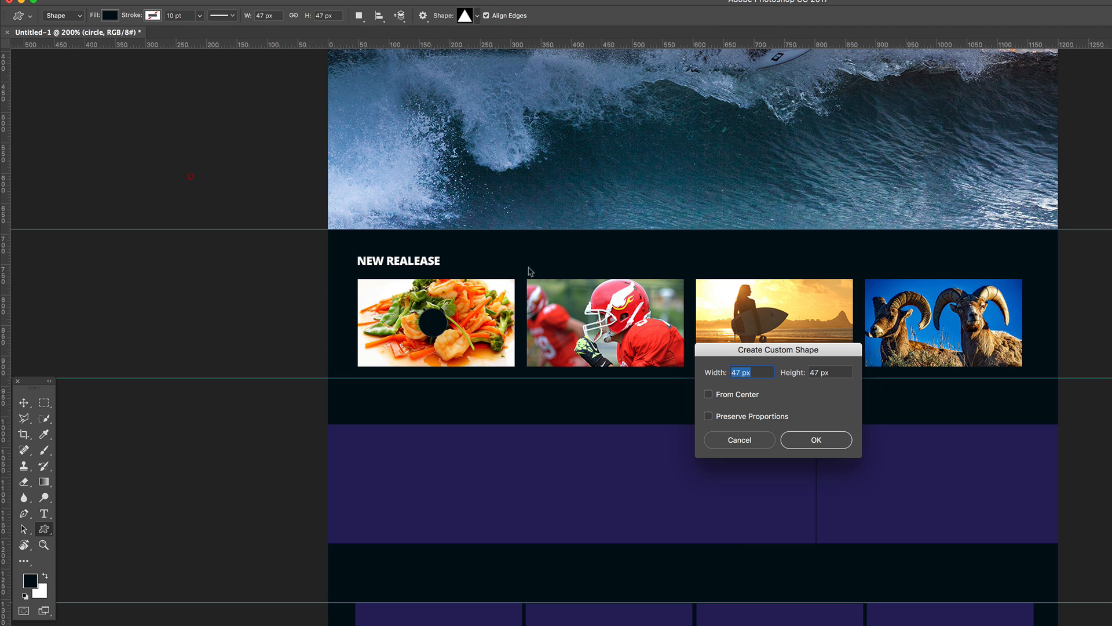
pyautogui.click(747, 442)
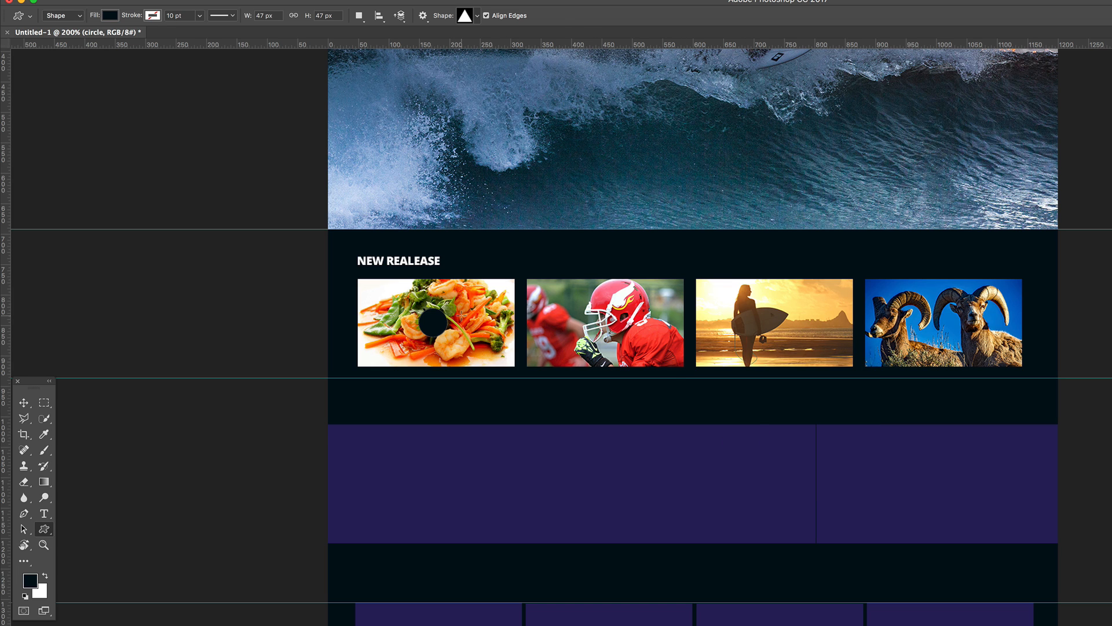
pyautogui.press('x')
pyautogui.press('x')
pyautogui.press('x')
pyautogui.press('x')
pyautogui.press('x')
pyautogui.press('x')
pyautogui.press('x')
pyautogui.press('x')
pyautogui.press('x')
pyautogui.press('x')
pyautogui.press('x')
pyautogui.press('x')
pyautogui.press('x')
pyautogui.press('x')
pyautogui.press('x')
pyautogui.press('x')
pyautogui.press('x')
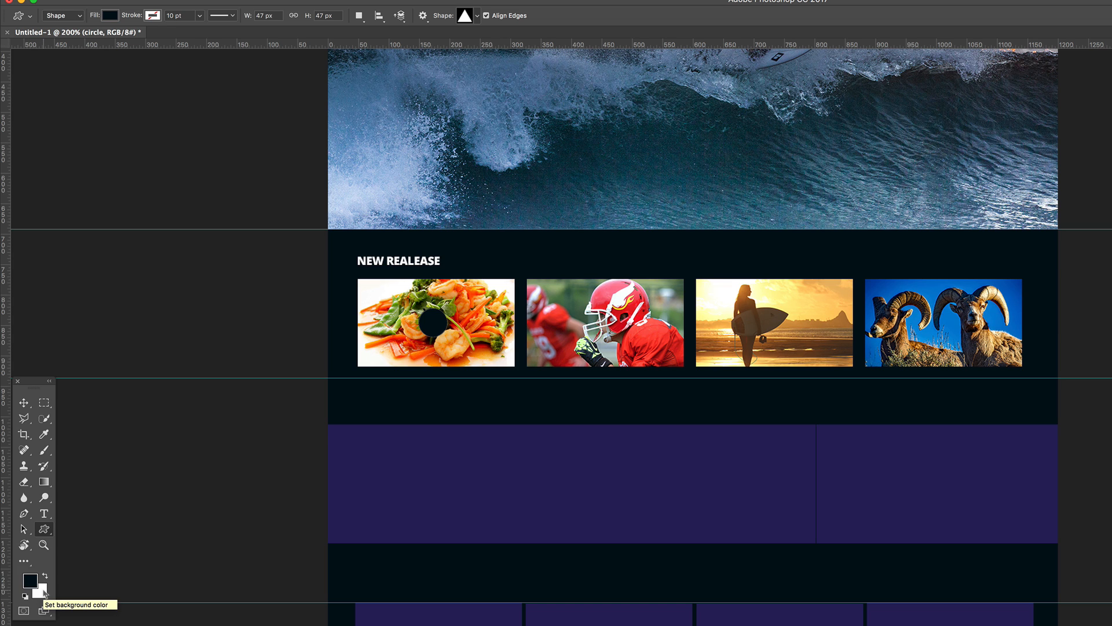
pyautogui.moveTo(462, 317); pyautogui.dragTo(480, 331)
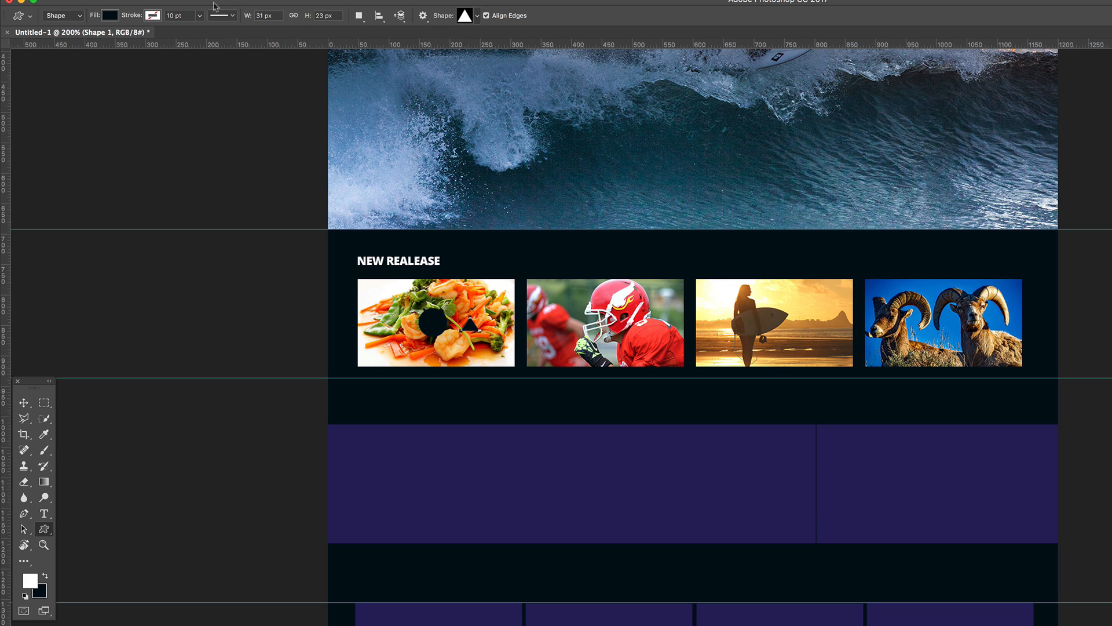
# Fill the triangle with white and move it onto the centre of the circle.
pyautogui.click(111, 16)
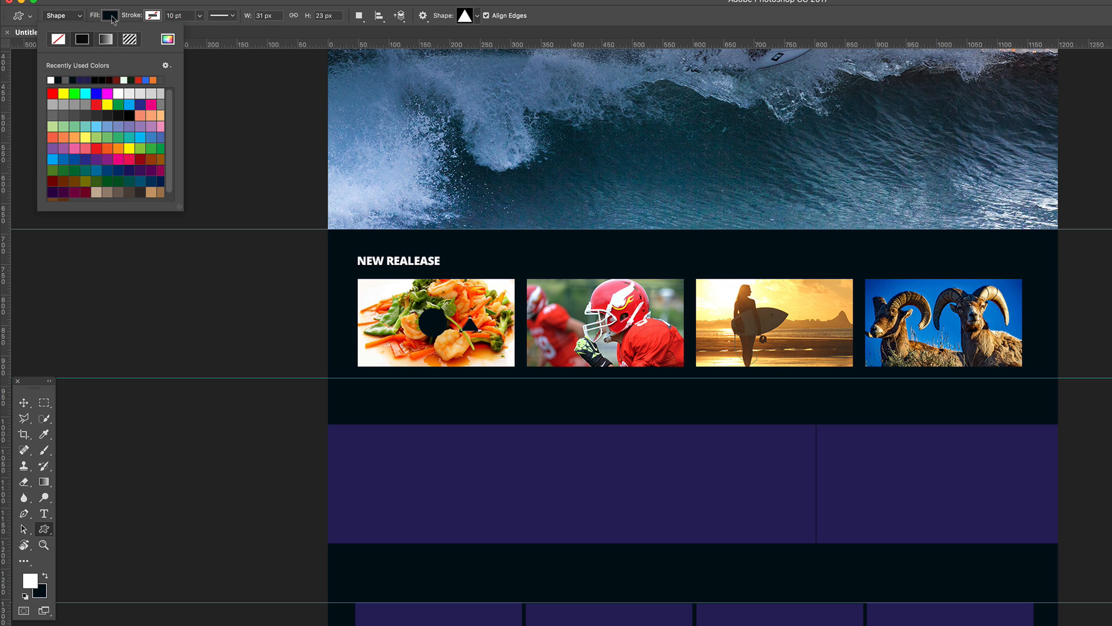
pyautogui.click(50, 81)
pyautogui.click(24, 402)
pyautogui.moveTo(472, 329); pyautogui.dragTo(438, 323)
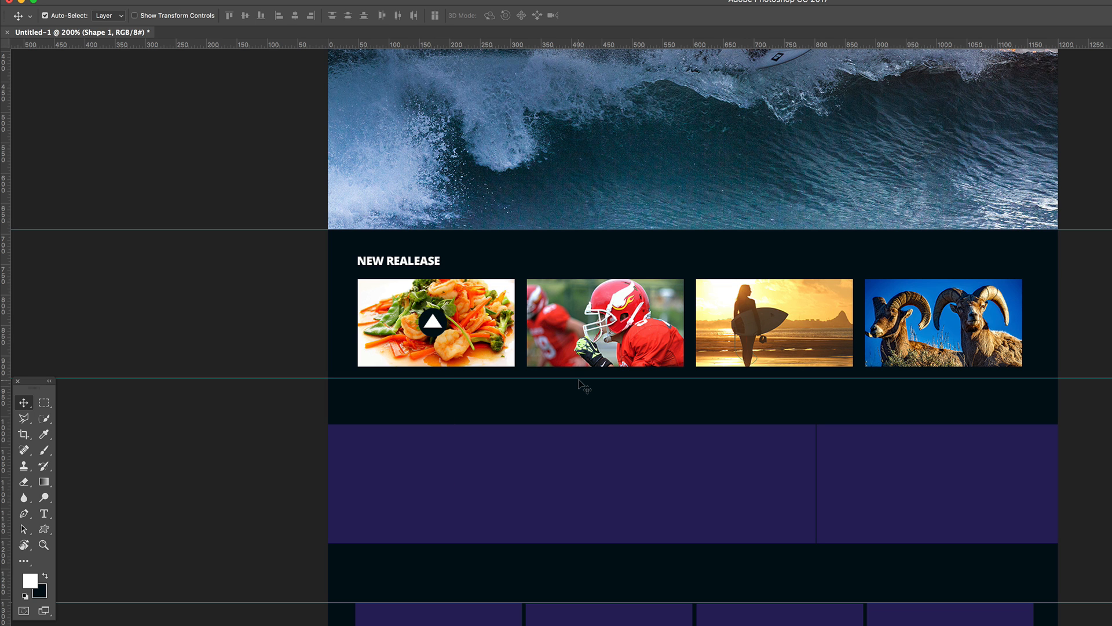
# Rotate the white triangle 90 degrees clockwise into a play arrow and fit it inside the circle.
pyautogui.press('super')
pyautogui.press('super+equal')
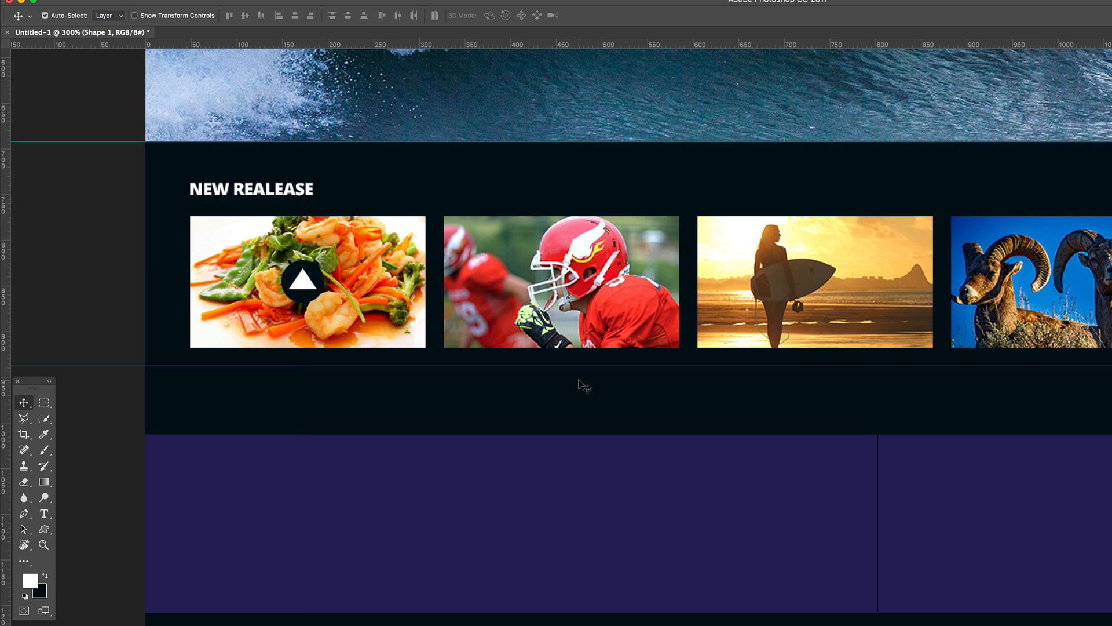
pyautogui.press('super+t')
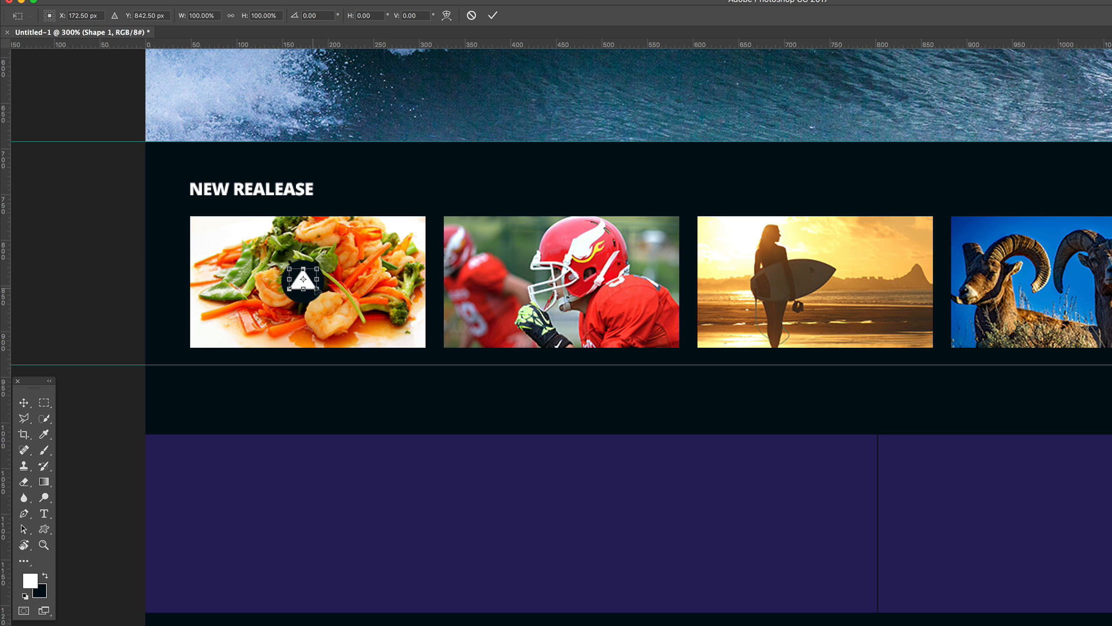
pyautogui.moveTo(330, 262); pyautogui.dragTo(326, 319)
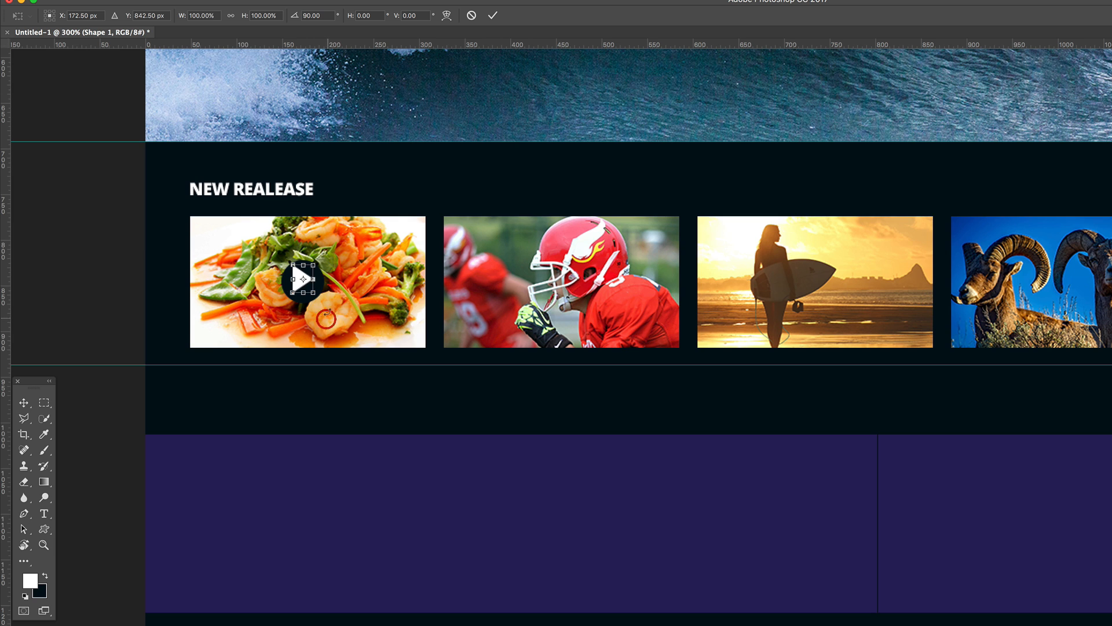
pyautogui.moveTo(312, 265); pyautogui.dragTo(311, 271)
pyautogui.press('Return')
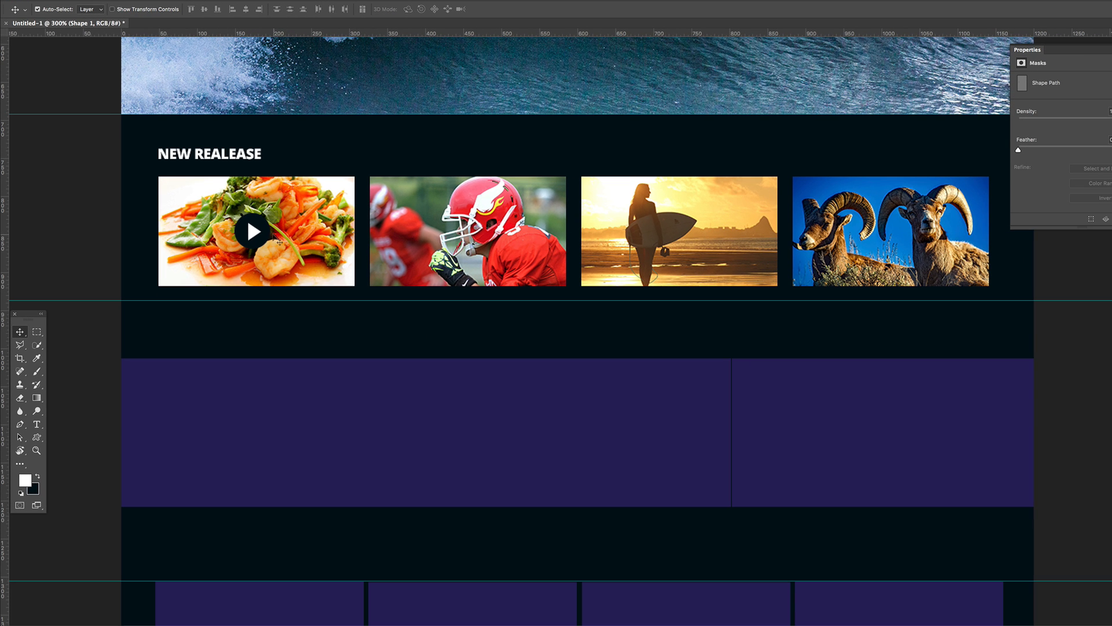
# Set the circle layer's opacity to 50%.
pyautogui.click(264, 239)
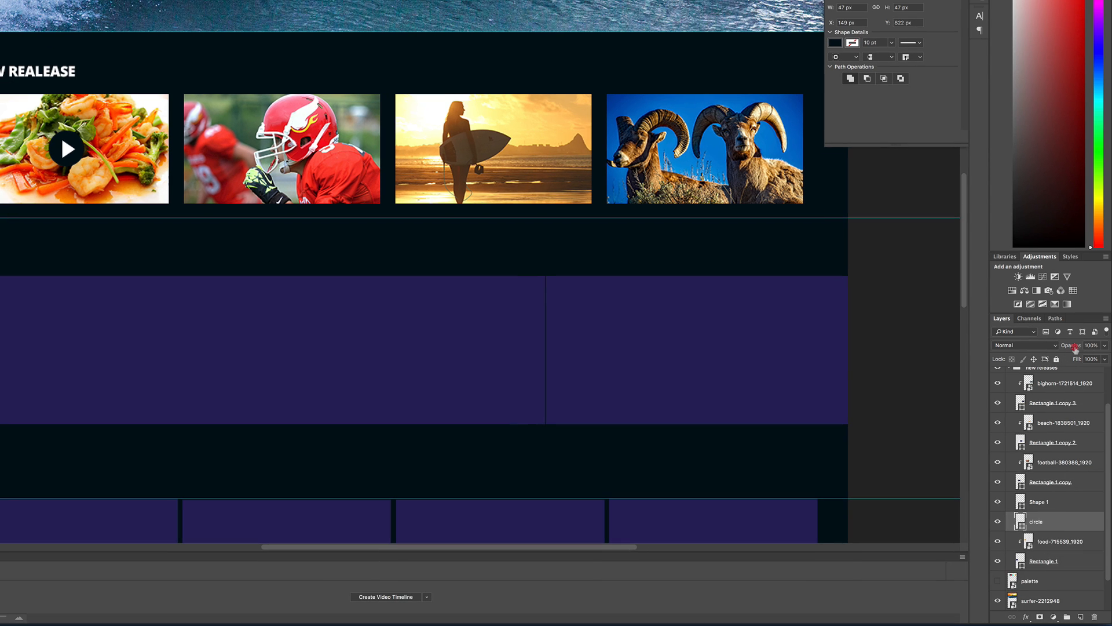
pyautogui.moveTo(1075, 348)
pyautogui.mouseDown()
pyautogui.moveTo(1052, 352)
pyautogui.moveTo(1084, 346)
pyautogui.mouseUp()
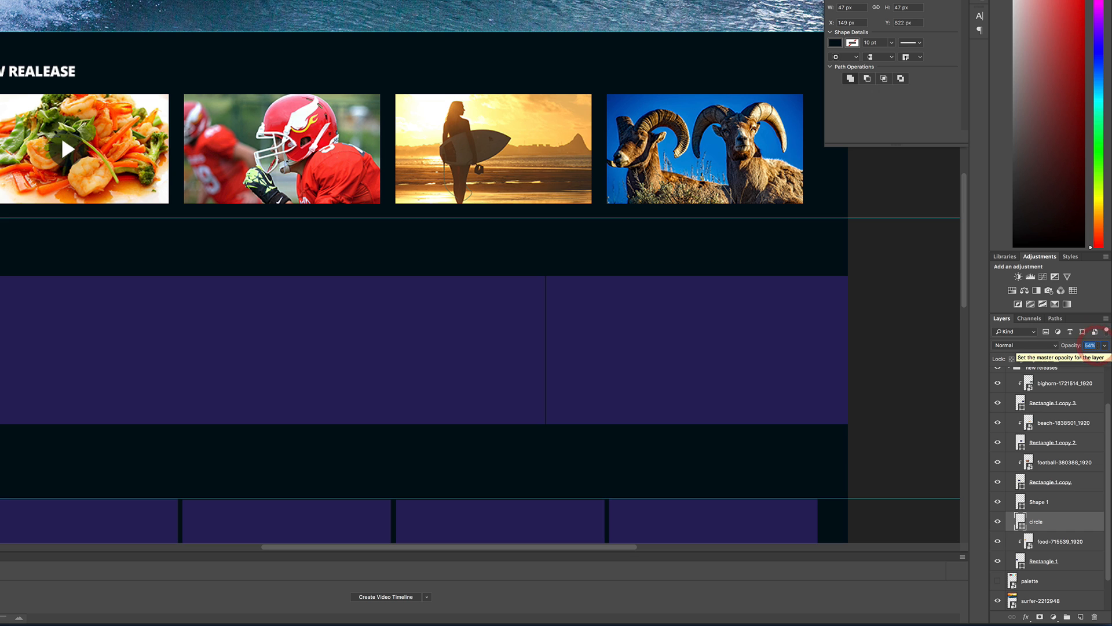
pyautogui.write('50')
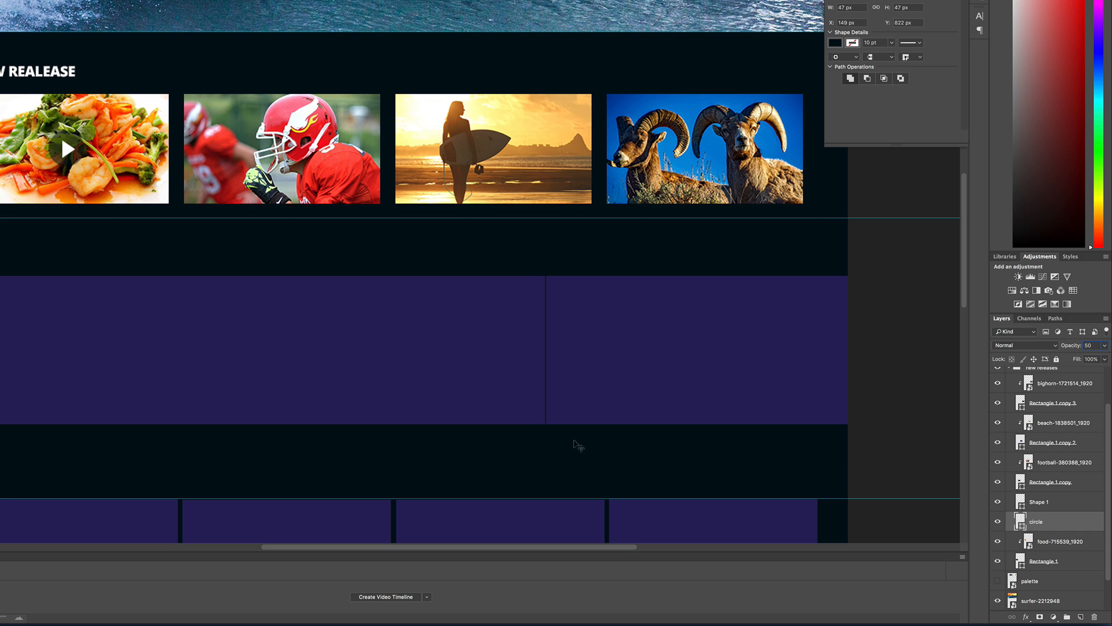
pyautogui.press('Return')
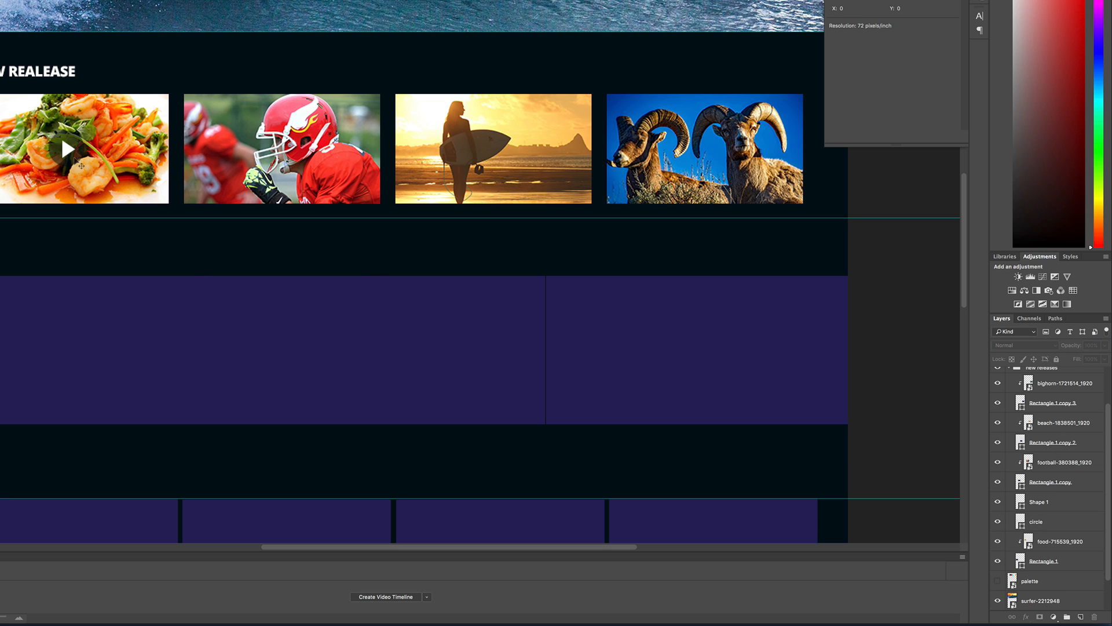
# Convert the triangle and circle layers together into one smart object and rename it "play button".
pyautogui.click(75, 159)
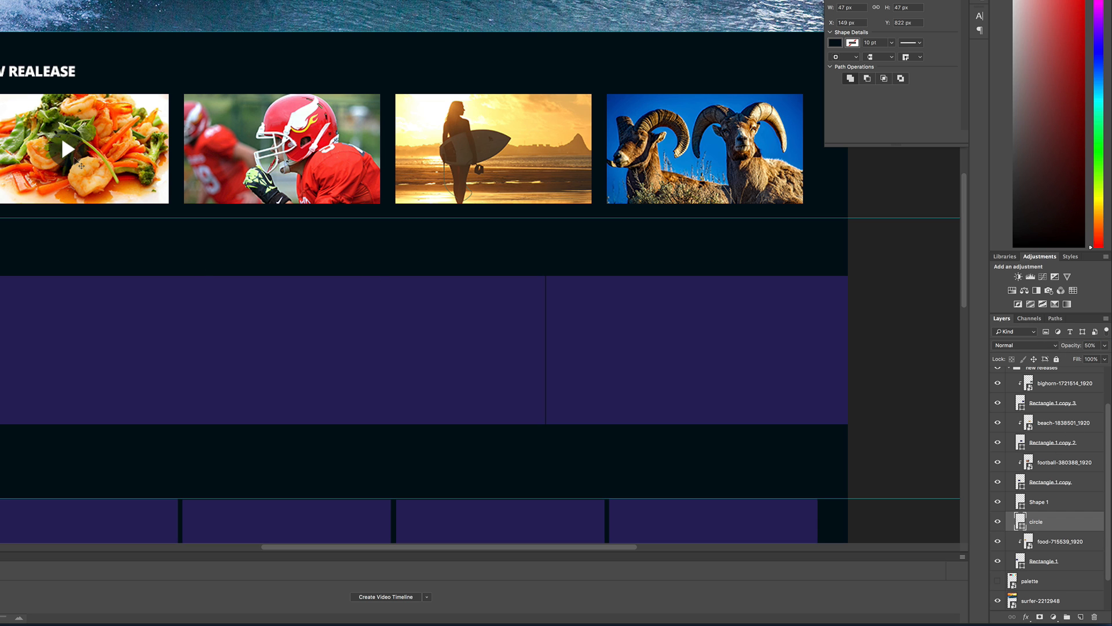
pyautogui.keyDown('shift'); pyautogui.click(1073, 506); pyautogui.keyUp('shift')
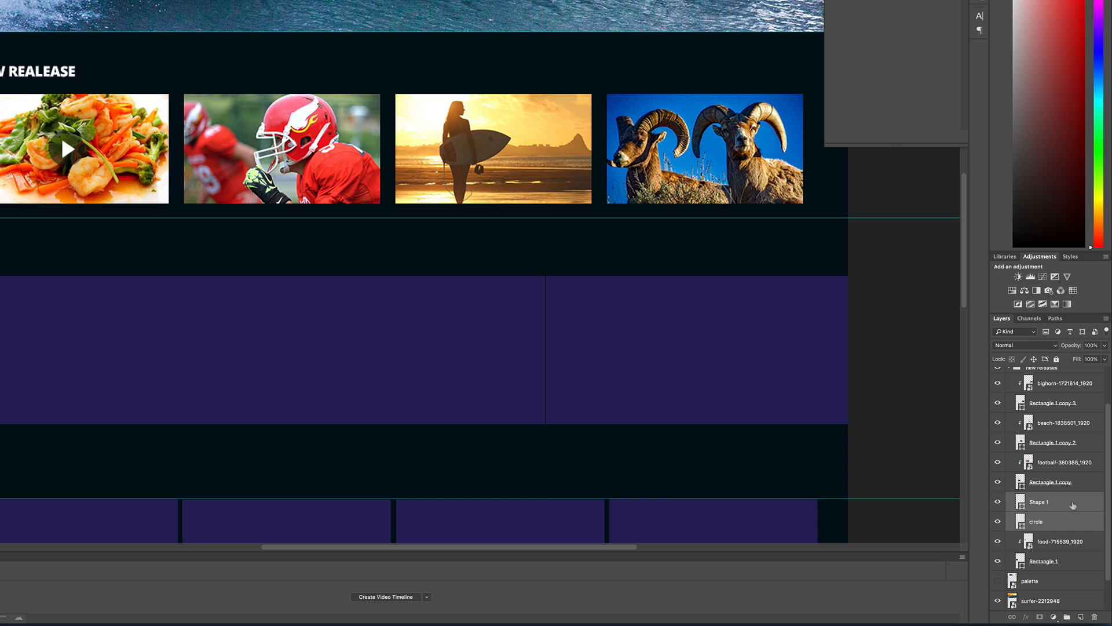
pyautogui.rightClick(1073, 506)
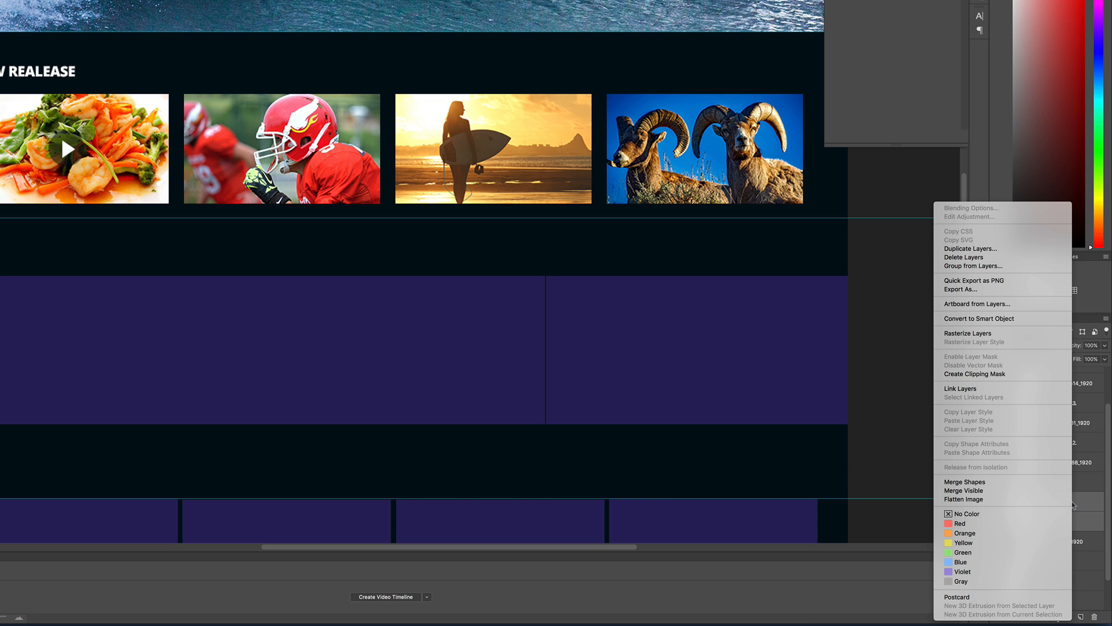
pyautogui.click(966, 319)
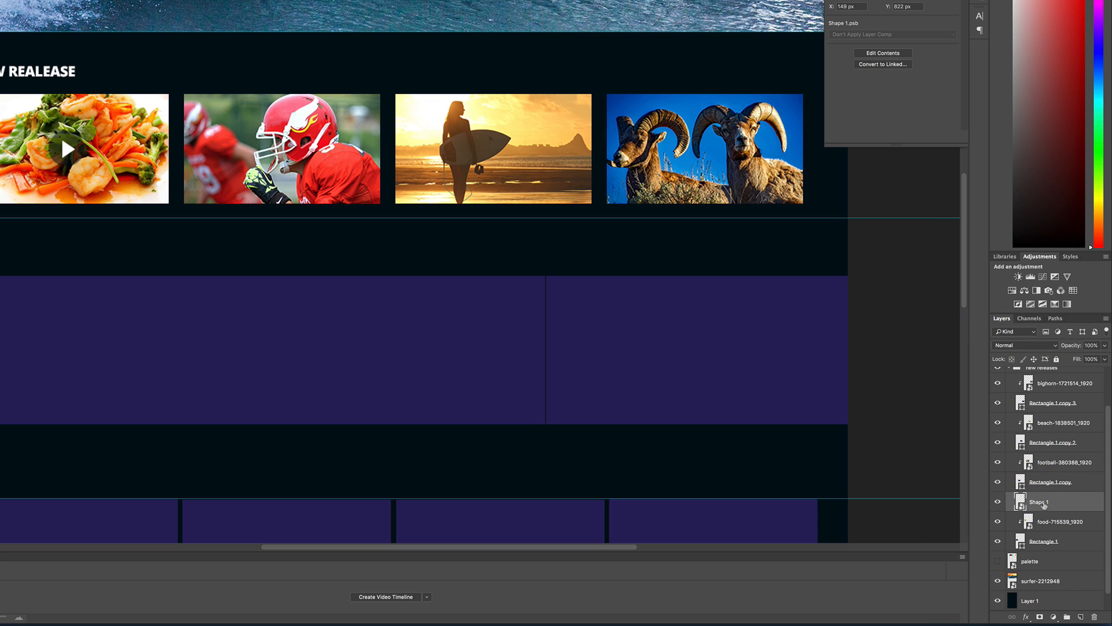
pyautogui.doubleClick(1039, 502)
pyautogui.write('play button')
pyautogui.press('Return')
# Copy the play button onto the centres of the football and beach images, placing each copy's layer directly above its image layer.
pyautogui.moveTo(68, 149); pyautogui.dragTo(283, 148)
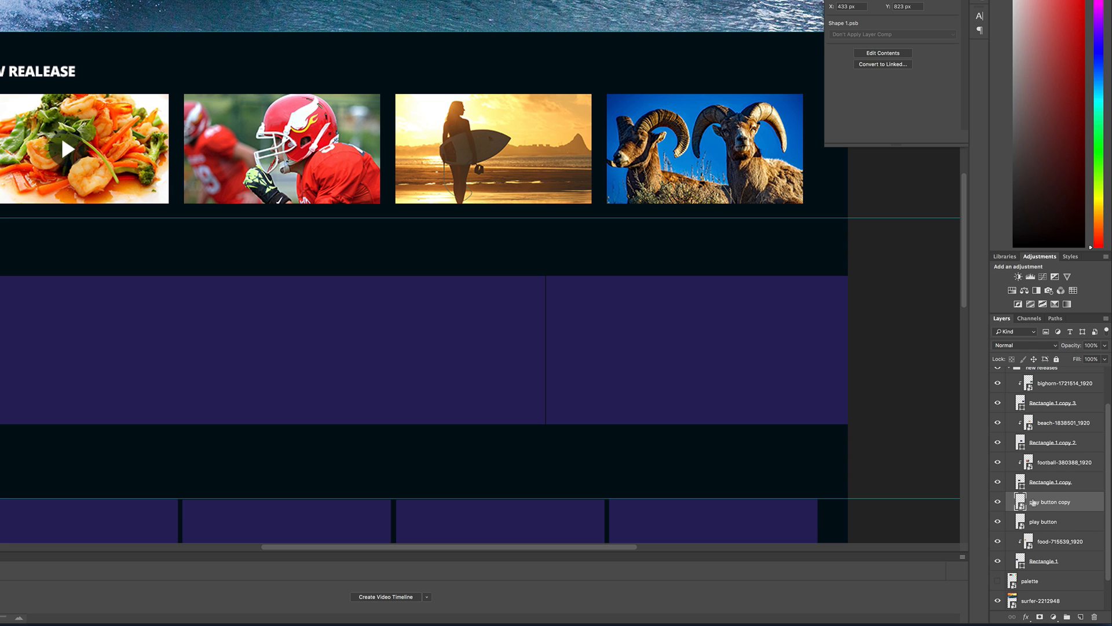
pyautogui.moveTo(1039, 502); pyautogui.dragTo(1023, 455)
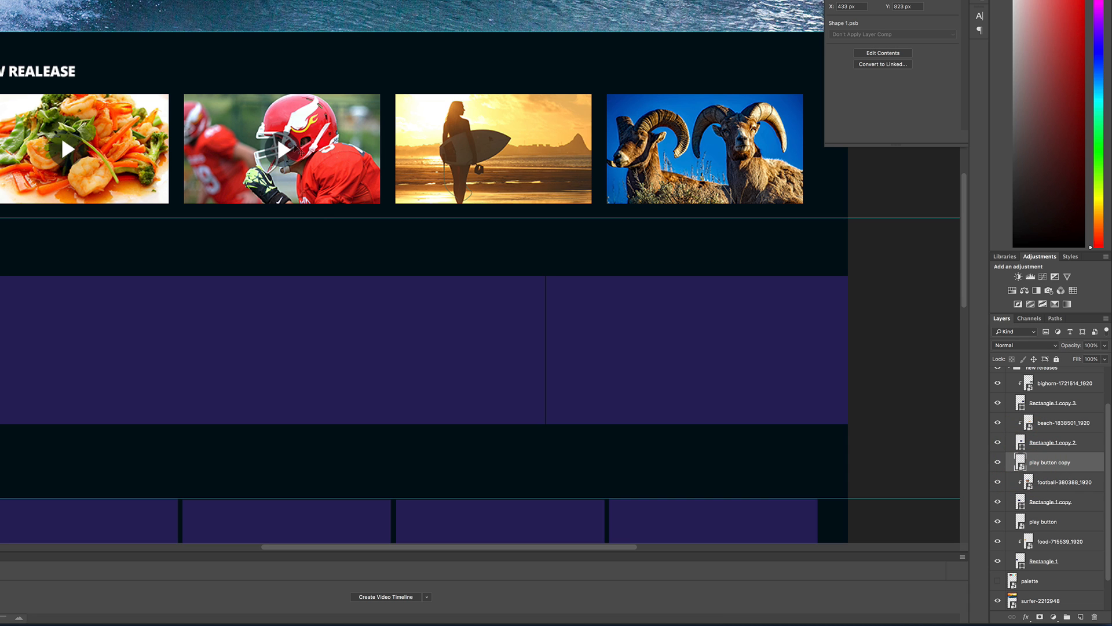
pyautogui.click(294, 146)
pyautogui.moveTo(293, 146); pyautogui.dragTo(525, 170)
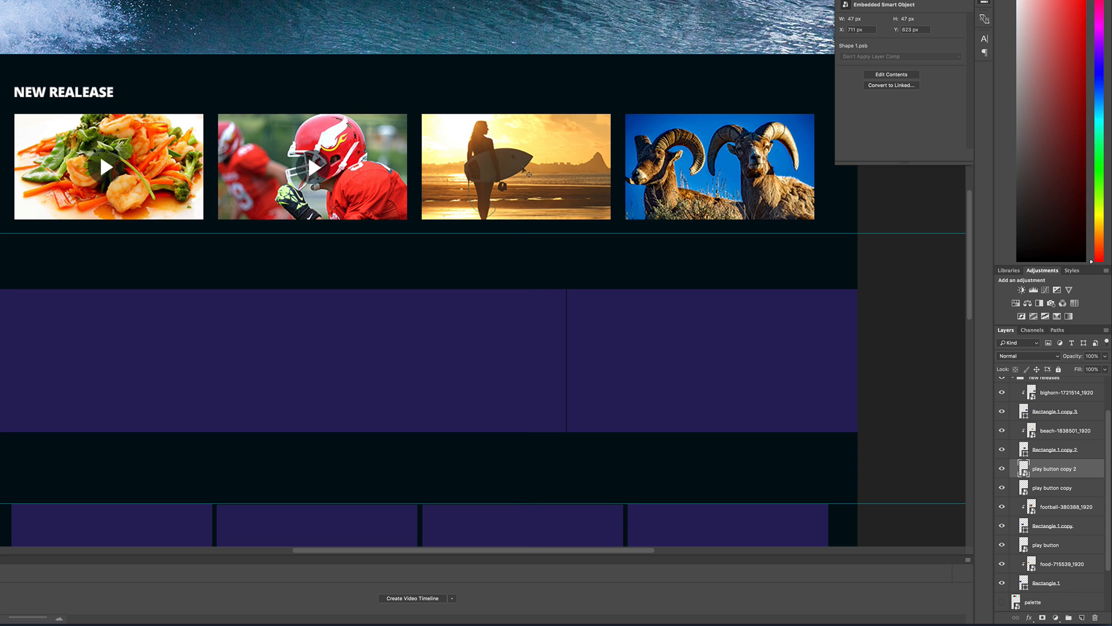
pyautogui.moveTo(1026, 467); pyautogui.dragTo(1023, 427)
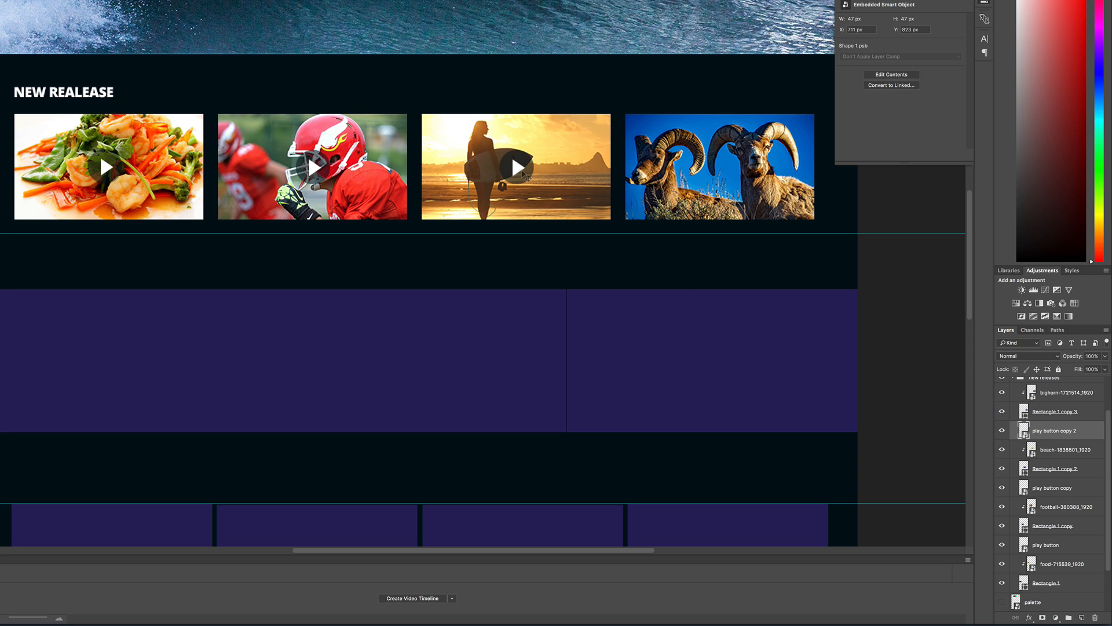
# Copy the play button onto the centre of the bighorn image, placing the copy's layer directly above the bighorn image layer.
pyautogui.moveTo(522, 172); pyautogui.dragTo(725, 172)
pyautogui.moveTo(1029, 427); pyautogui.dragTo(1037, 387)
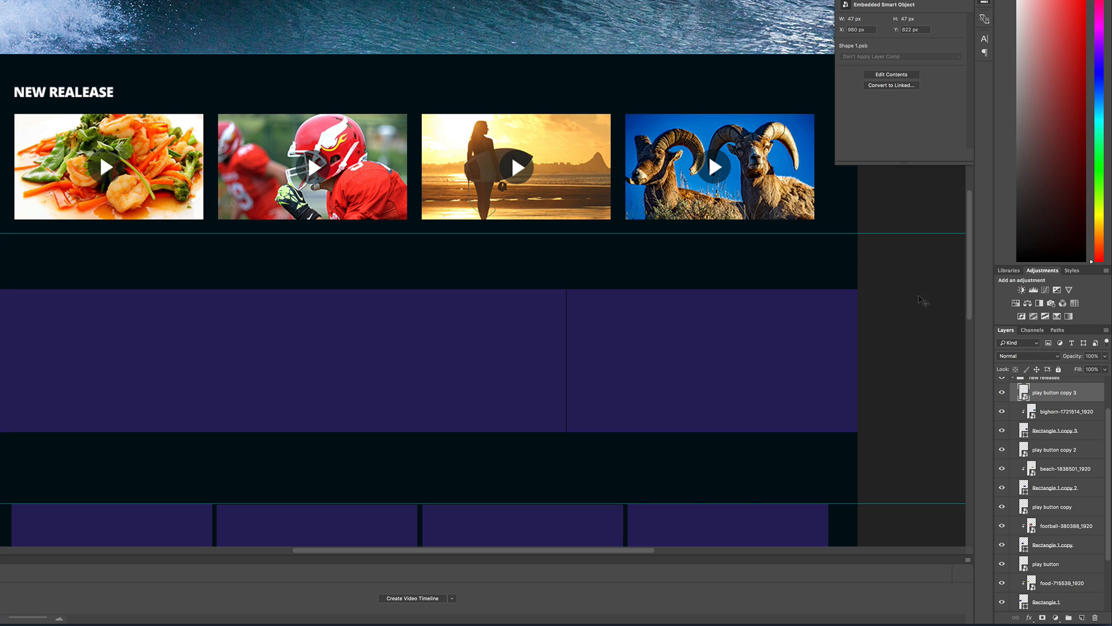
# Move the horizontal guide beneath the new release thumbnails slightly up, closer to their lower edges.
pyautogui.press('super+minus')
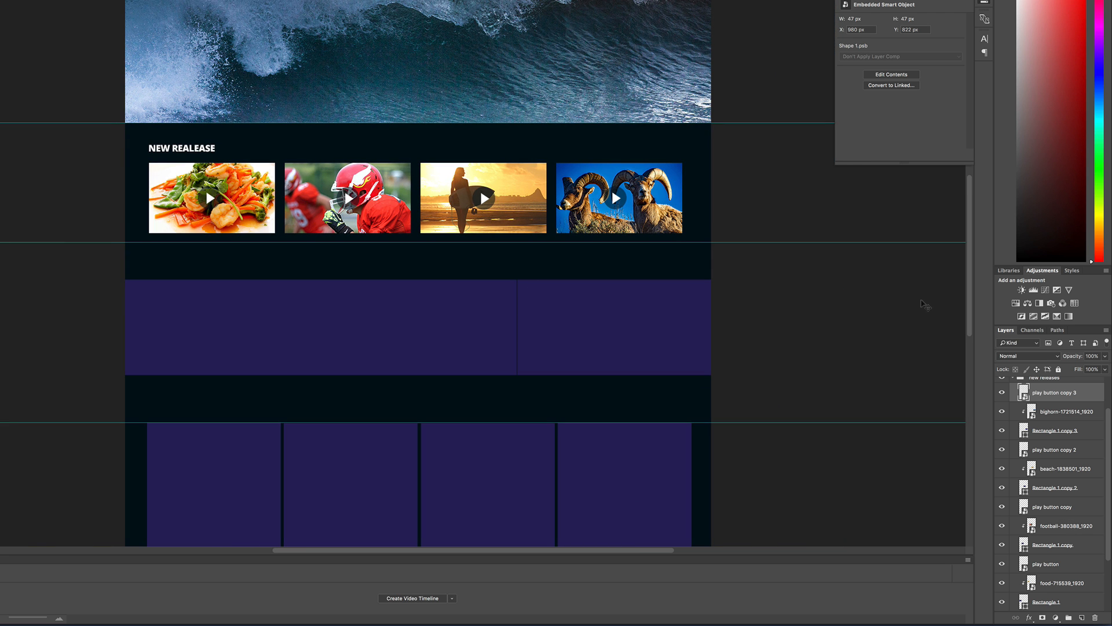
pyautogui.press('super+minus')
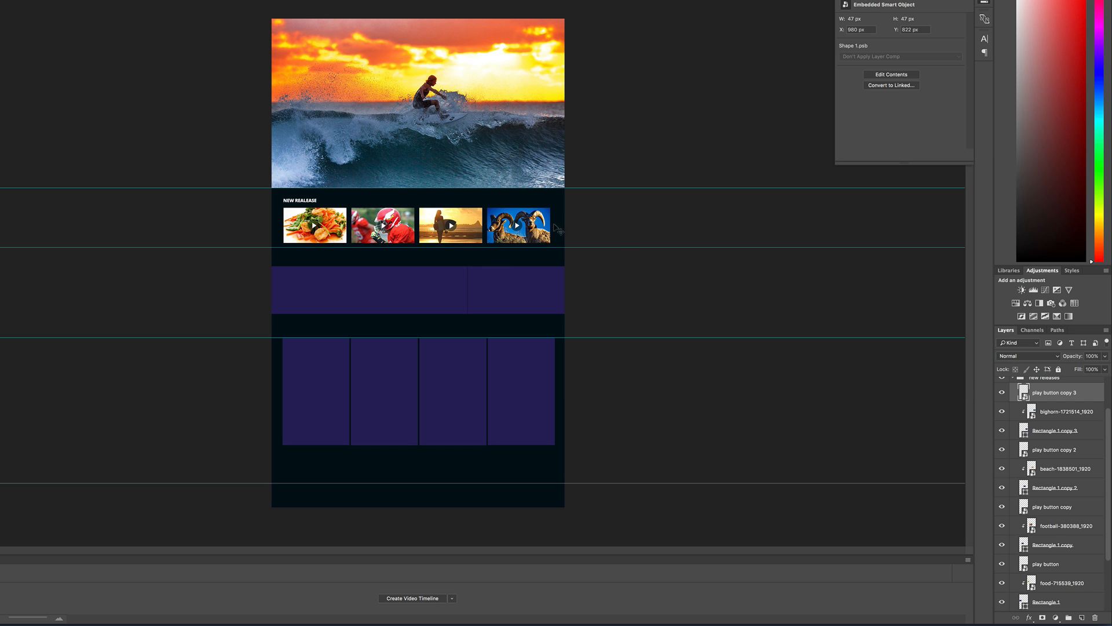
pyautogui.moveTo(571, 247); pyautogui.dragTo(575, 243)
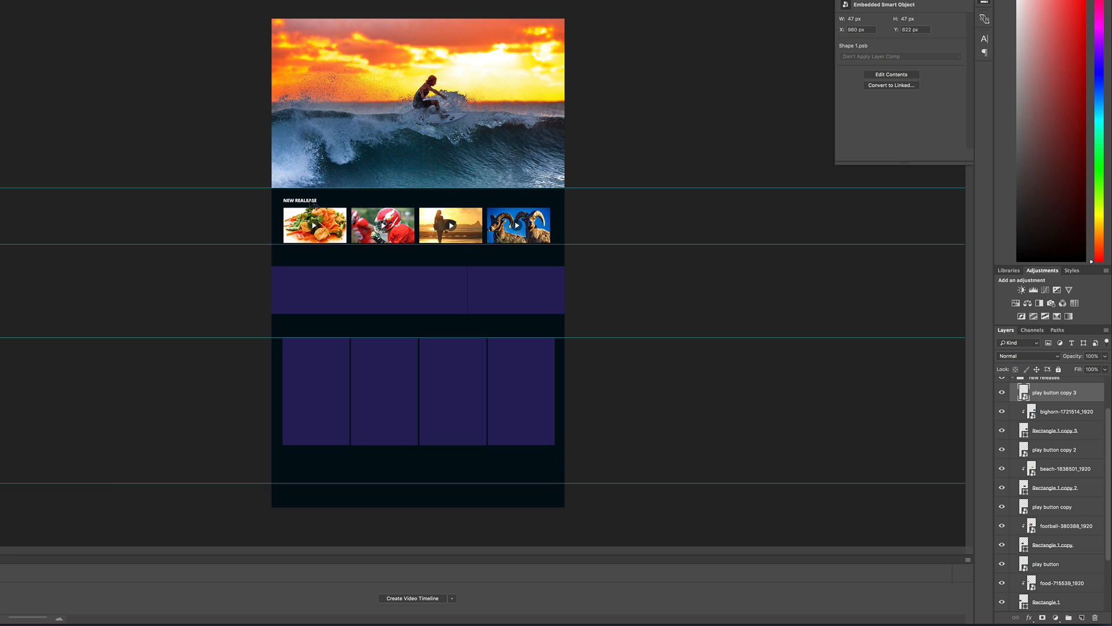
# Duplicate the "NEW REALEASE" heading straight down into the gap above the row of three wide rectangles, at about Y 960 px.
pyautogui.scroll(2, 312, 204)
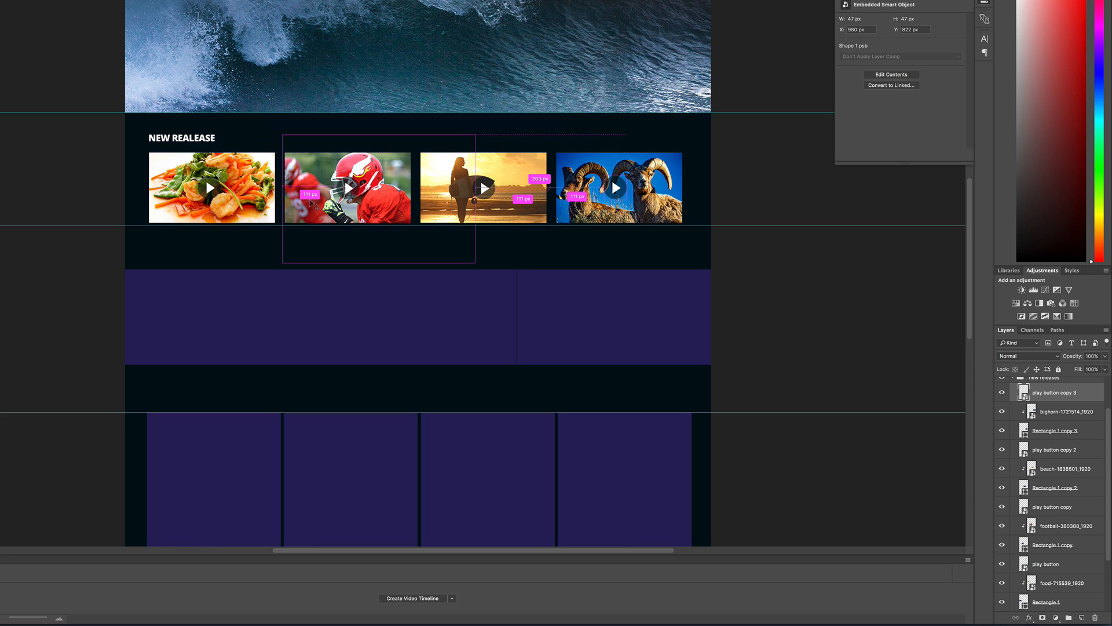
pyautogui.click(197, 136)
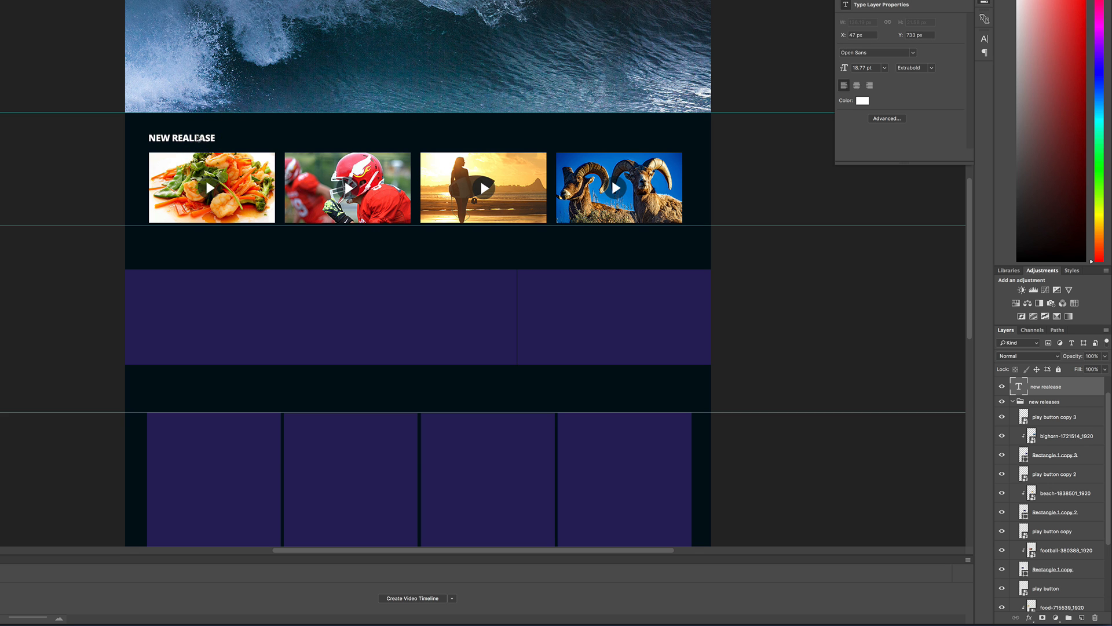
pyautogui.moveTo(196, 137); pyautogui.dragTo(199, 250)
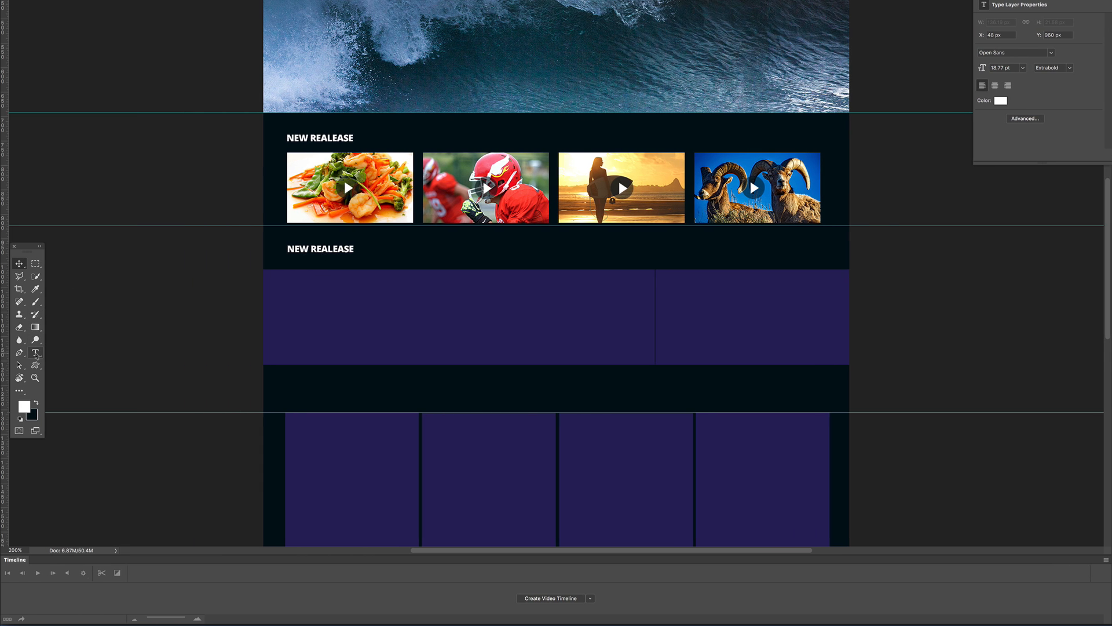
# Replace the duplicated heading's text with "UPCOMING".
pyautogui.click(36, 353)
pyautogui.click(338, 249)
pyautogui.moveTo(296, 249); pyautogui.dragTo(356, 253)
pyautogui.press('BackSpace')
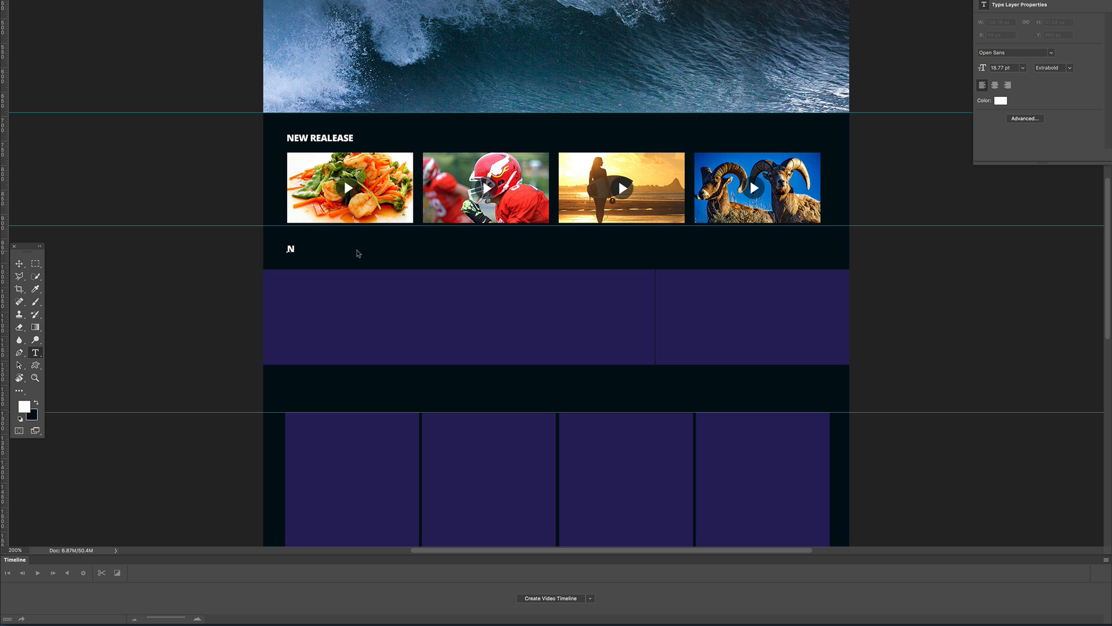
pyautogui.press('BackSpace')
pyautogui.write('UPCOMING')
pyautogui.click(19, 263)
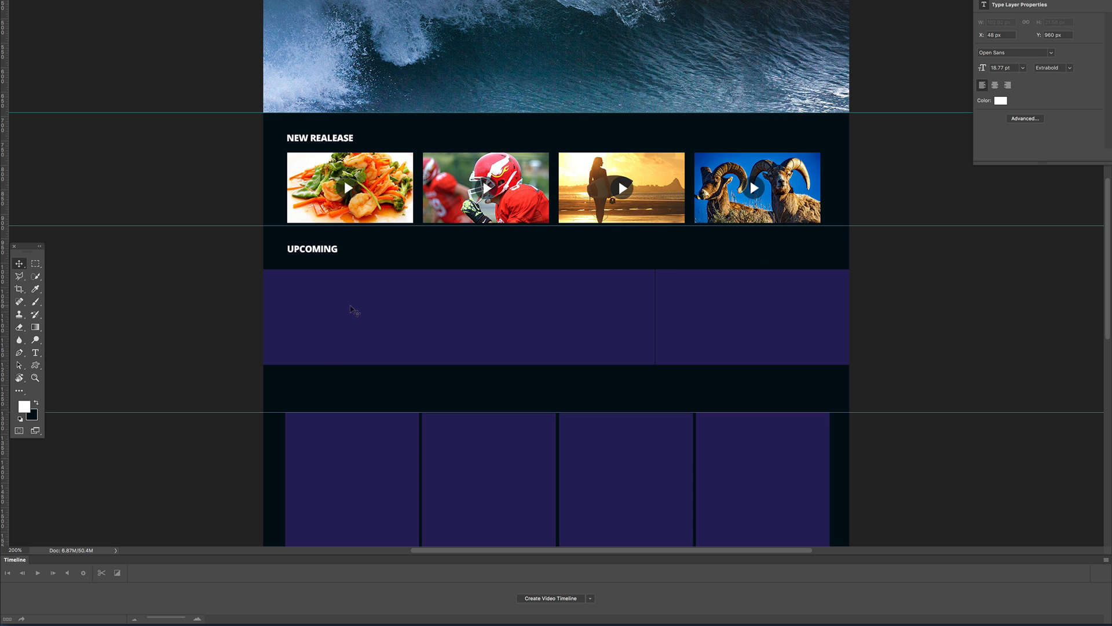
# Place auto-1327801_1920.jpg from the 1 Site Images folder over the first upcoming rectangle, scaled to about 479 by 321 px.
pyautogui.moveTo(238, 619)
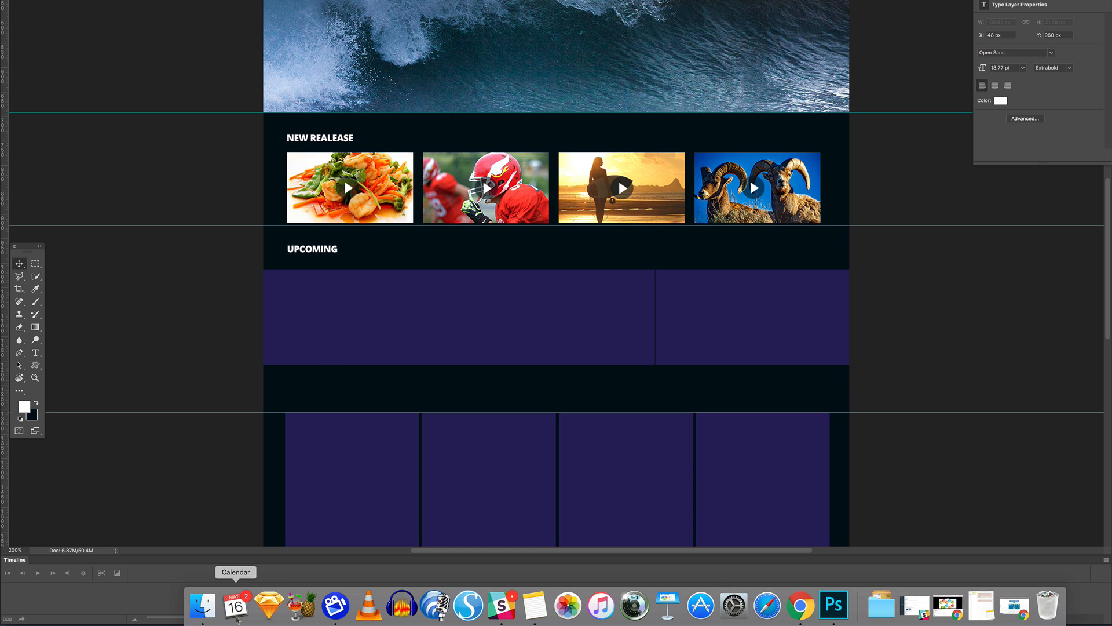
pyautogui.click(202, 606)
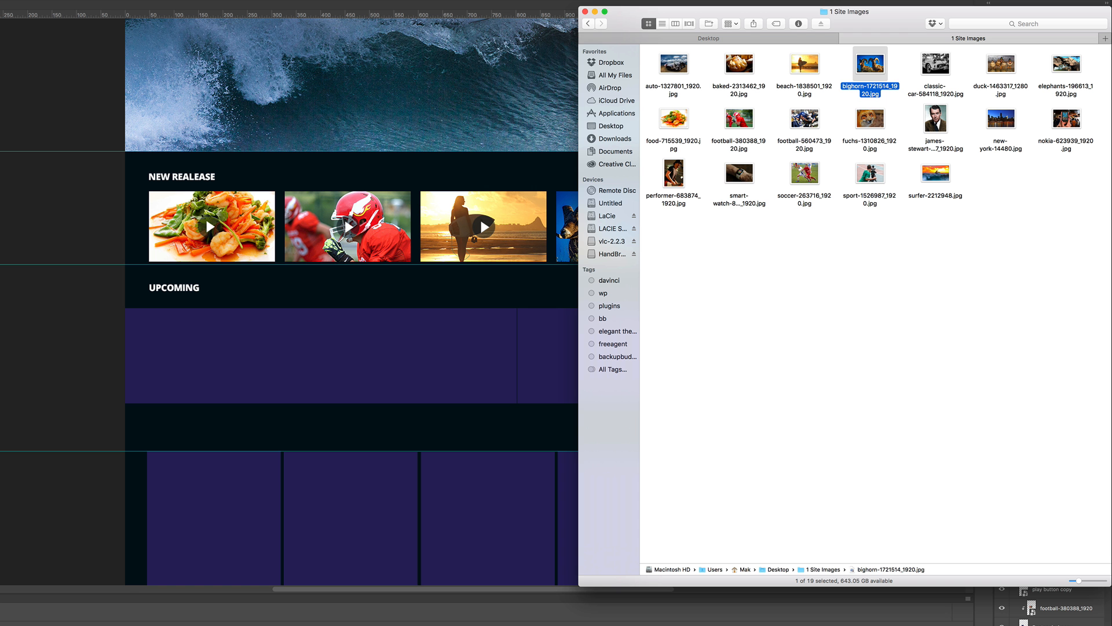
pyautogui.moveTo(870, 63); pyautogui.dragTo(182, 340)
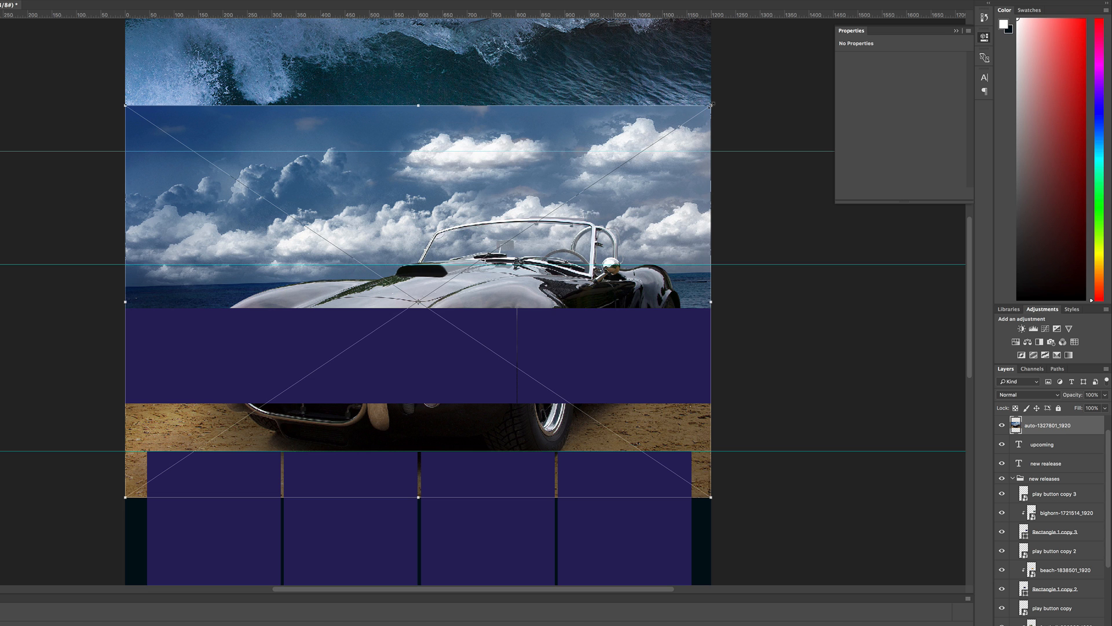
pyautogui.moveTo(711, 105); pyautogui.dragTo(400, 293)
pyautogui.moveTo(331, 429); pyautogui.dragTo(288, 384)
pyautogui.moveTo(364, 261); pyautogui.dragTo(315, 294)
pyautogui.press('Return')
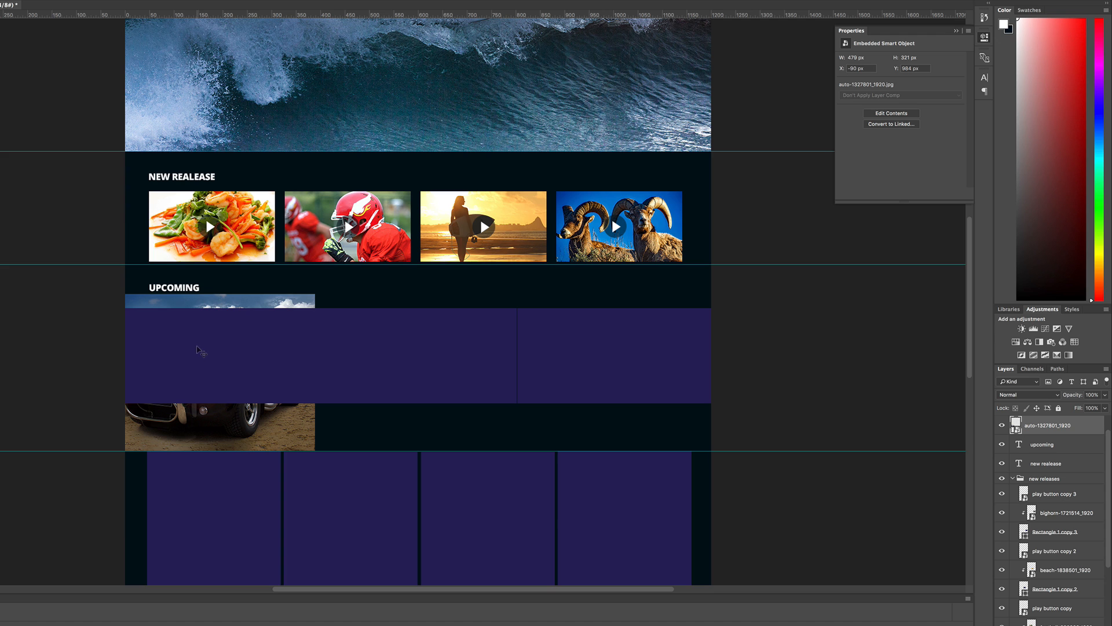
# Move the car image layer directly above the first upcoming rectangle's layer and clip it to that rectangle.
pyautogui.click(186, 351)
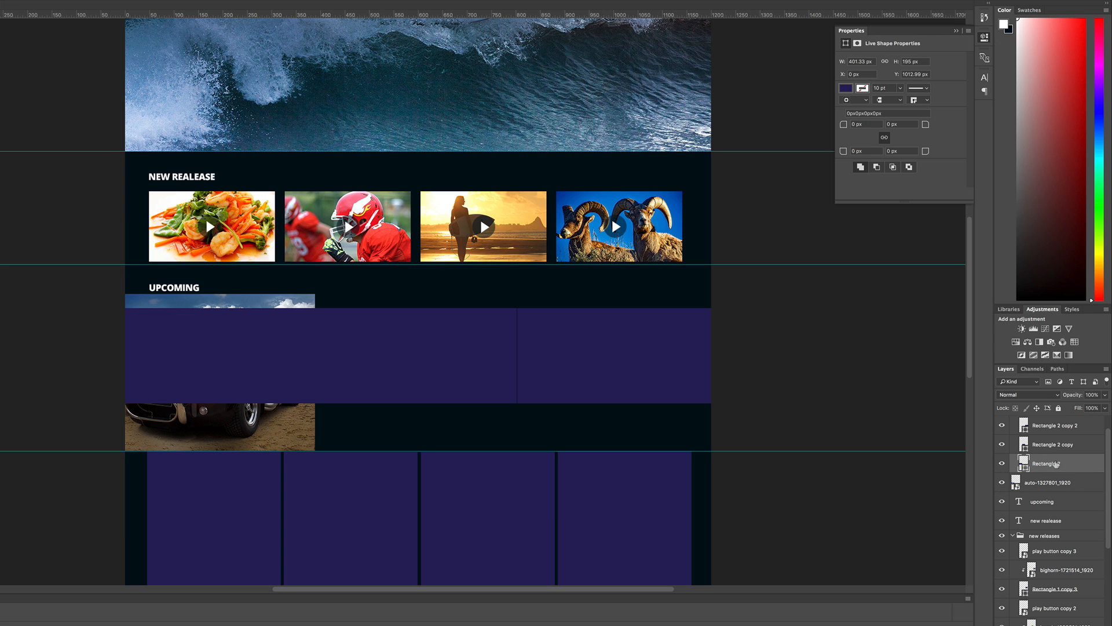
pyautogui.click(282, 436)
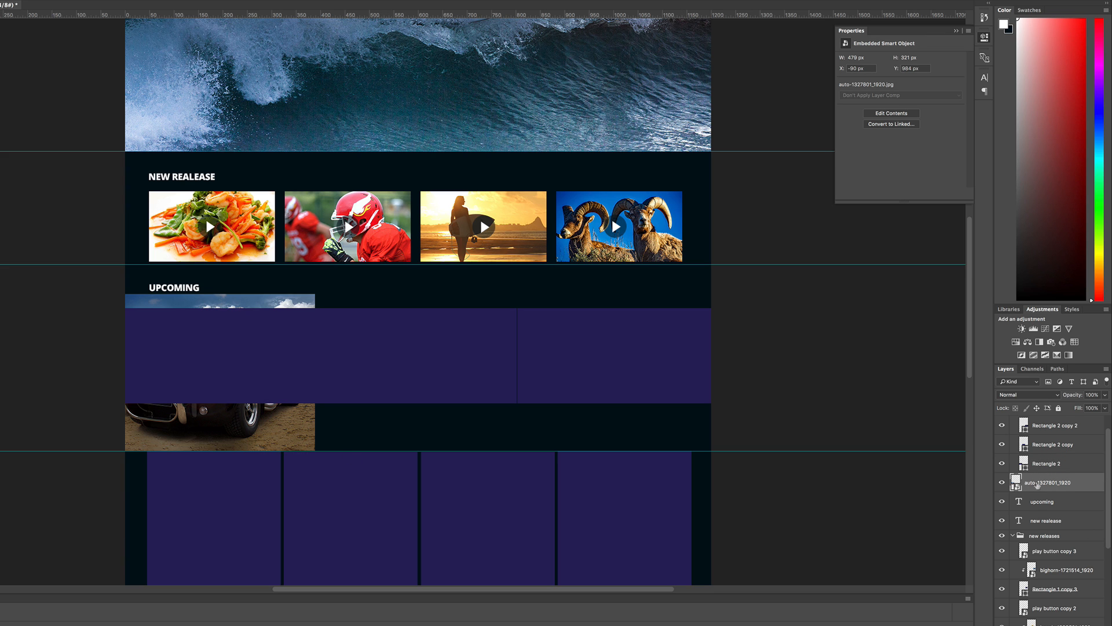
pyautogui.moveTo(1017, 485); pyautogui.dragTo(1018, 458)
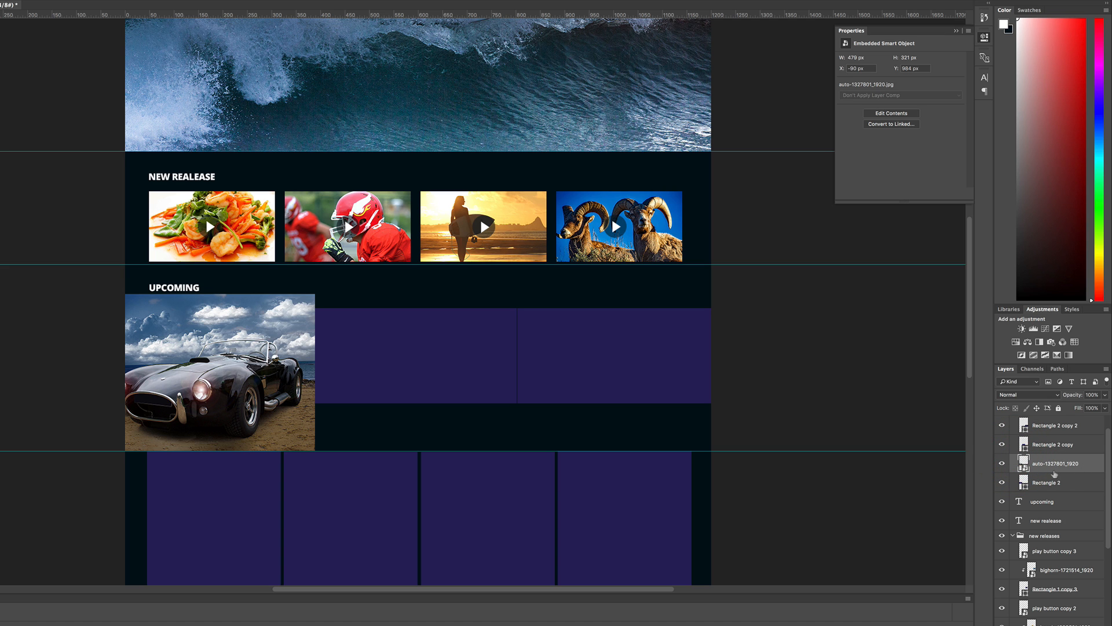
pyautogui.keyDown('alt'); pyautogui.click(1054, 473); pyautogui.keyUp('alt')
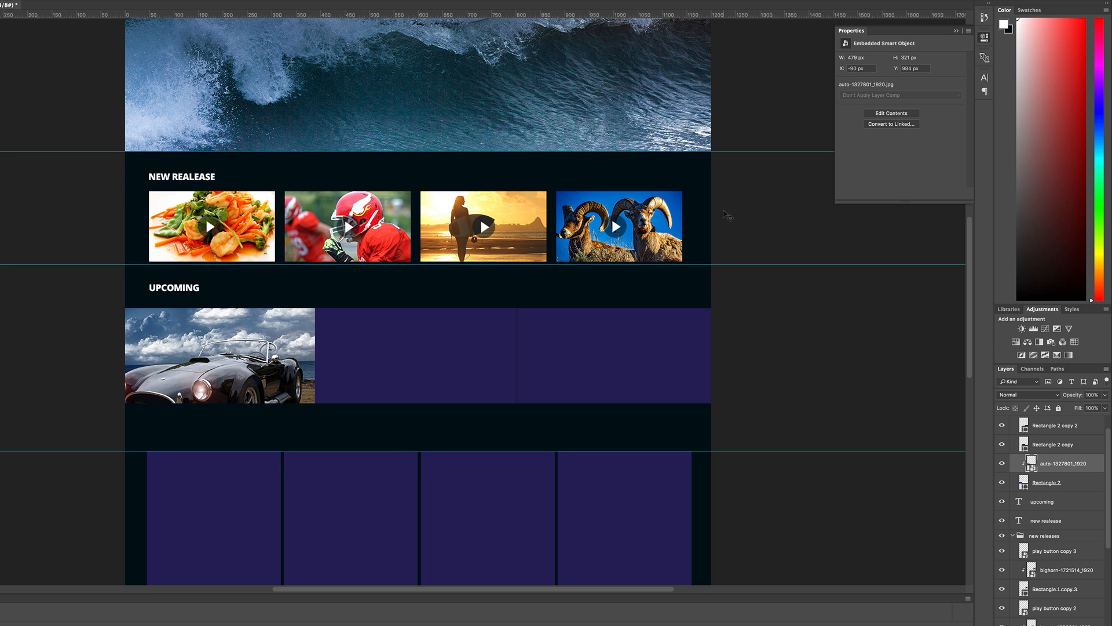
# Reposition the clipped car image and scale it to about 413 by 277 px so the whole car fits its rectangle.
pyautogui.moveTo(262, 370); pyautogui.dragTo(272, 345)
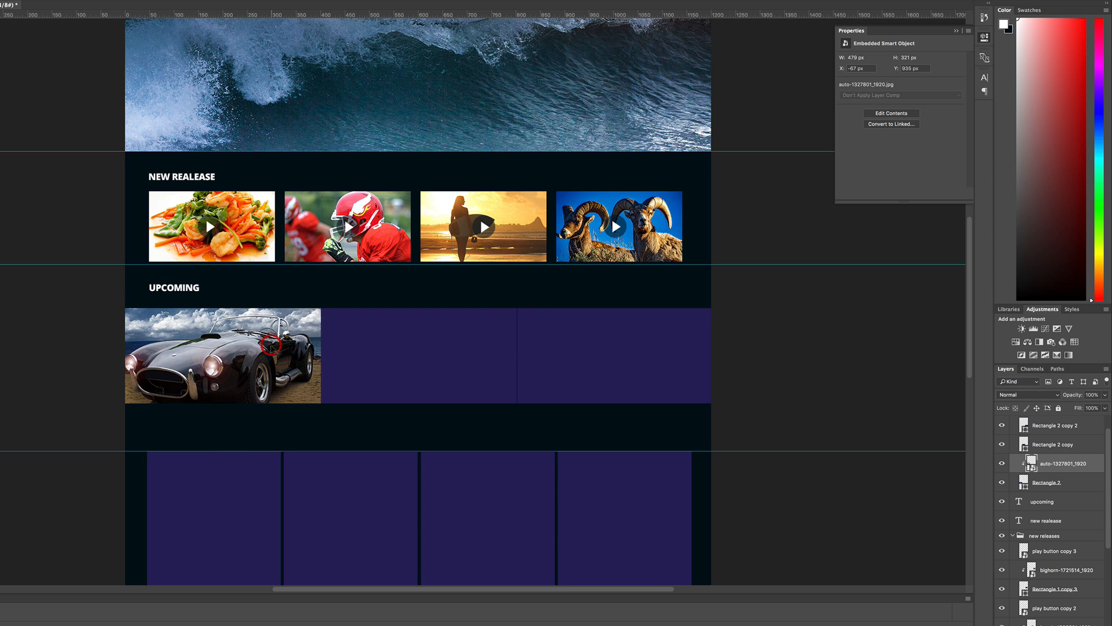
pyautogui.hotkey('ctrl', 't')
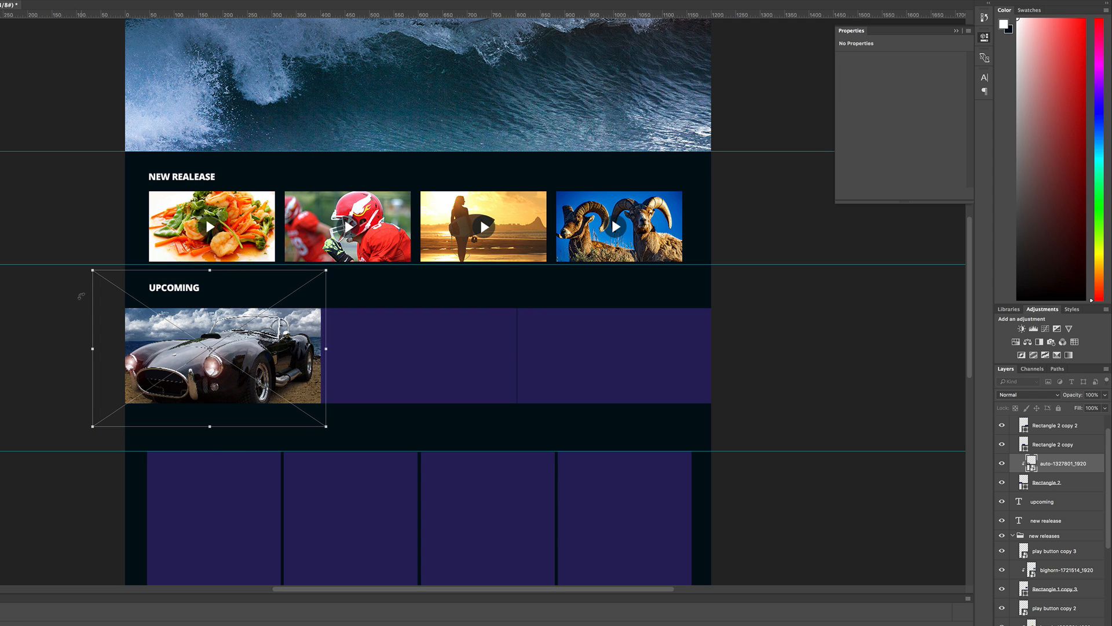
pyautogui.moveTo(94, 271); pyautogui.dragTo(122, 288)
pyautogui.moveTo(325, 426); pyautogui.dragTo(322, 424)
pyautogui.moveTo(298, 362); pyautogui.dragTo(297, 352)
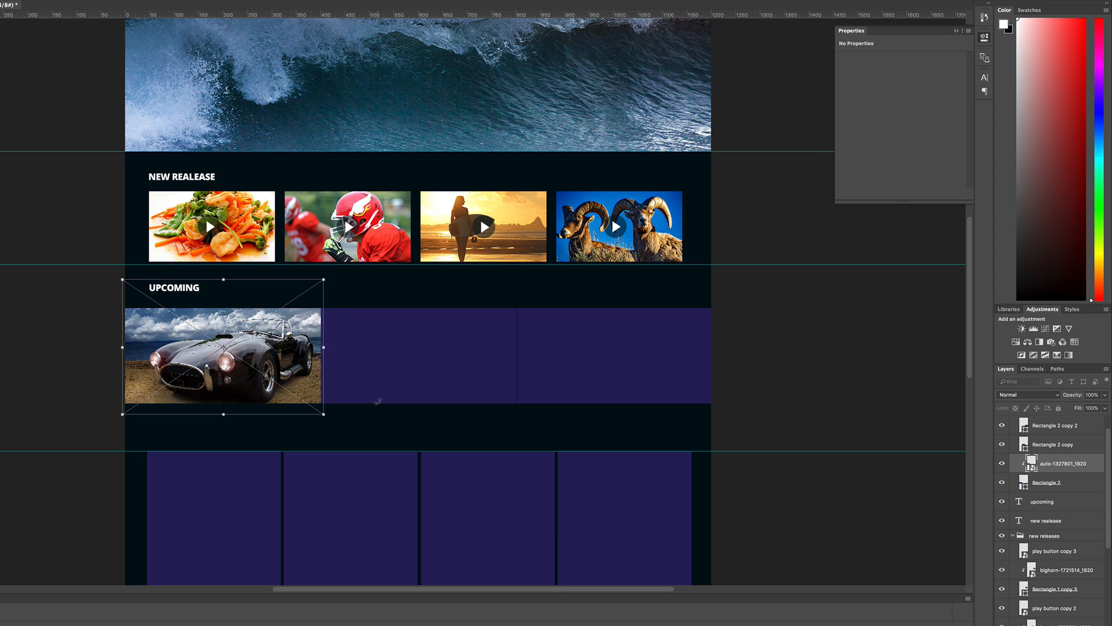
pyautogui.press('Return')
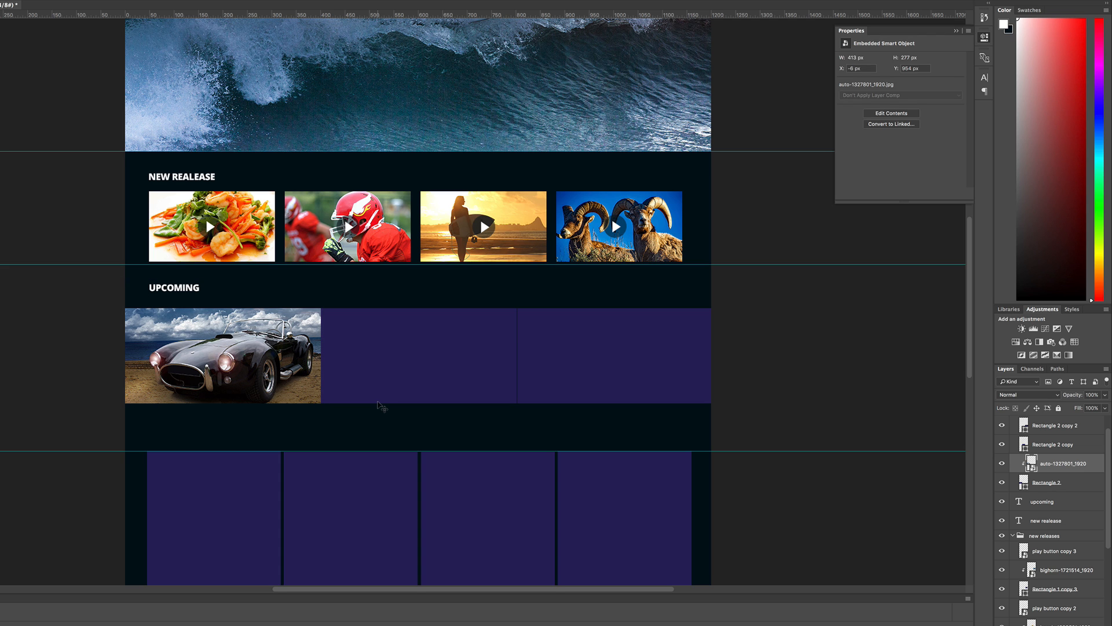
# Place new-york-14480.jpg directly above the middle upcoming rectangle's layer, scaled to about 560 by 373 px and positioned over that rectangle.
pyautogui.click(416, 355)
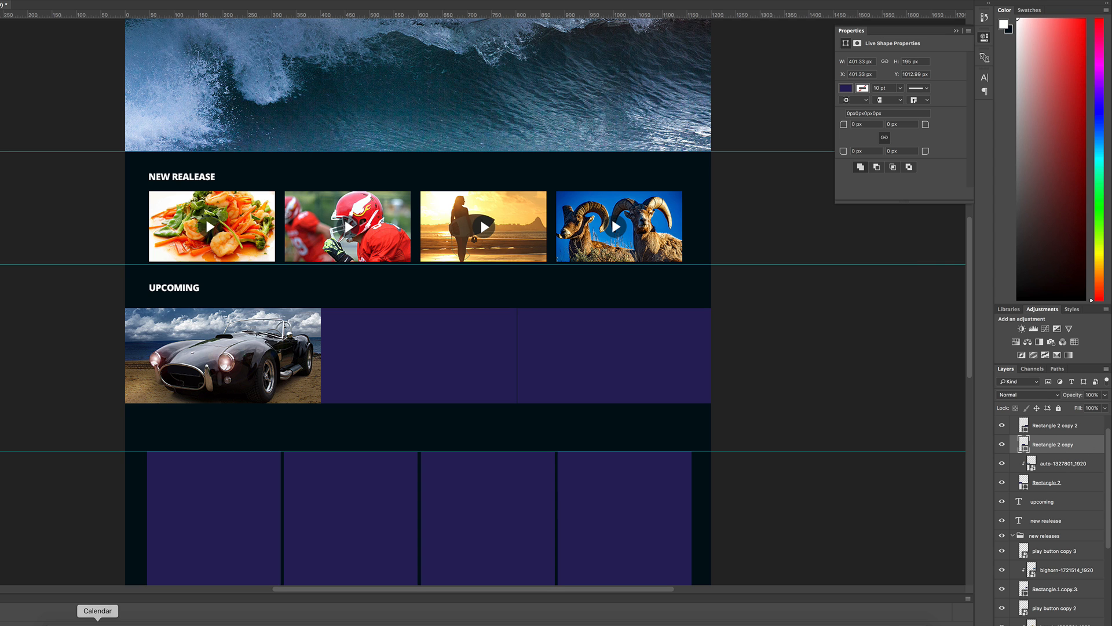
pyautogui.click(64, 624)
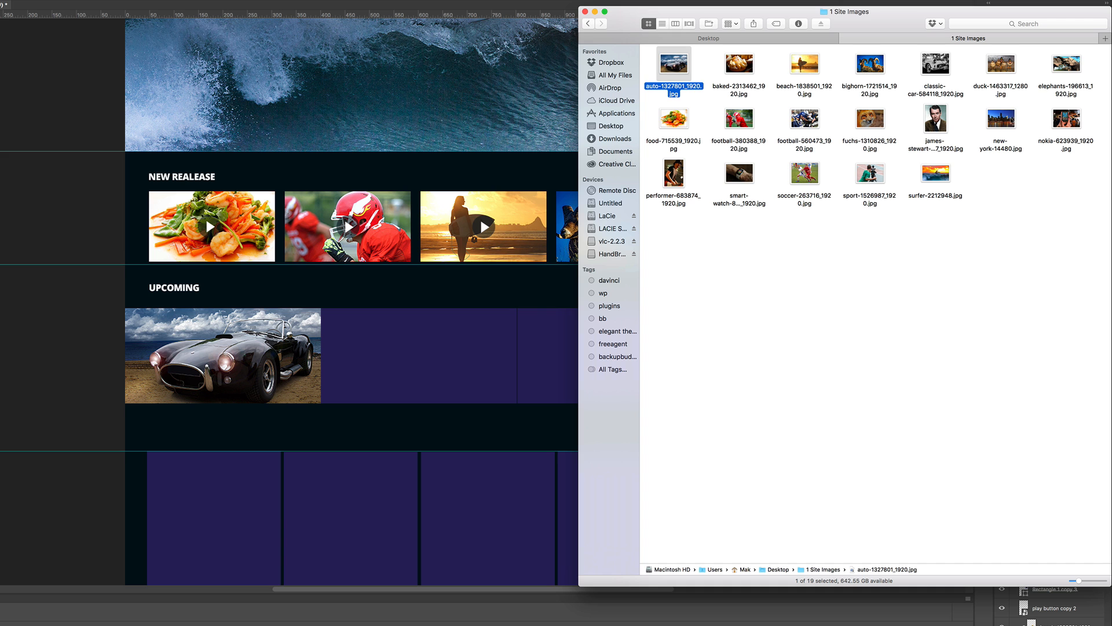
pyautogui.click(1007, 118)
pyautogui.moveTo(1001, 118); pyautogui.dragTo(367, 342)
pyautogui.moveTo(711, 106); pyautogui.dragTo(398, 315)
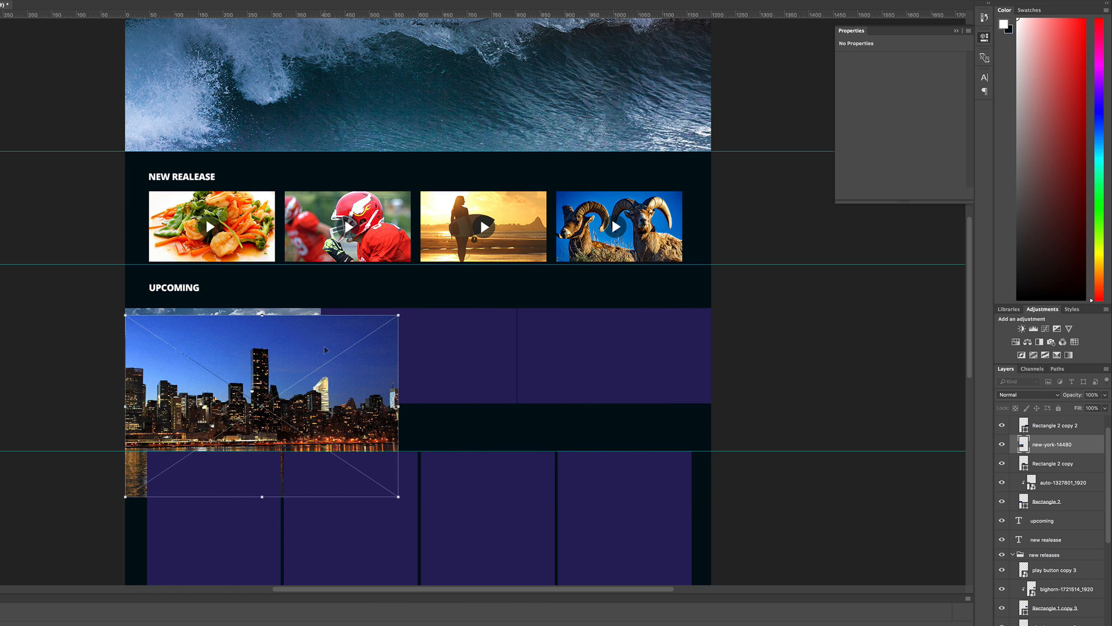
pyautogui.moveTo(325, 350); pyautogui.dragTo(476, 314)
pyautogui.press('Return')
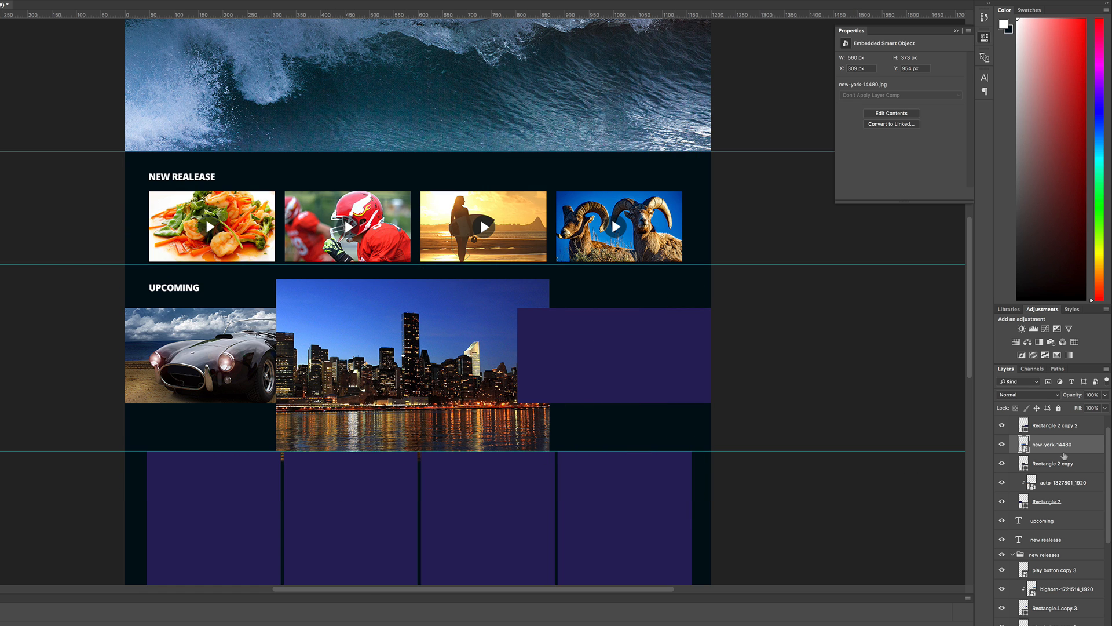
# Clip the New York image to the middle rectangle and scale it to about 420 by 279 px, framing the skyline.
pyautogui.moveTo(1059, 455); pyautogui.dragTo(1059, 451)
pyautogui.keyDown('alt'); pyautogui.click(1060, 452); pyautogui.keyUp('alt')
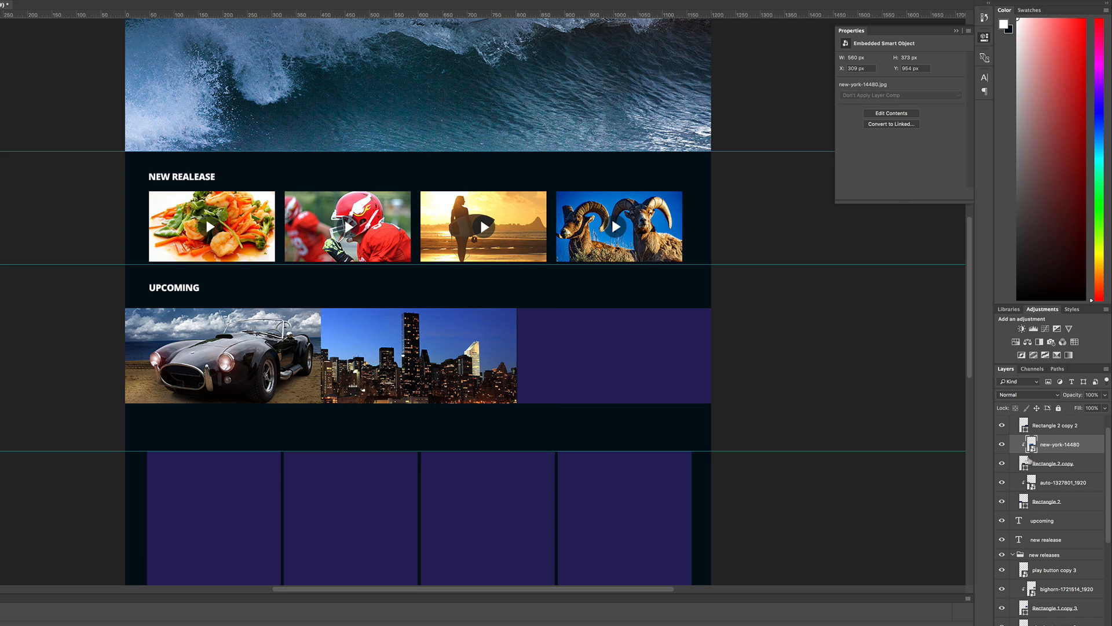
pyautogui.hotkey('ctrl', 't')
pyautogui.moveTo(578, 268); pyautogui.dragTo(517, 300)
pyautogui.moveTo(403, 358); pyautogui.dragTo(409, 335)
pyautogui.press('Return')
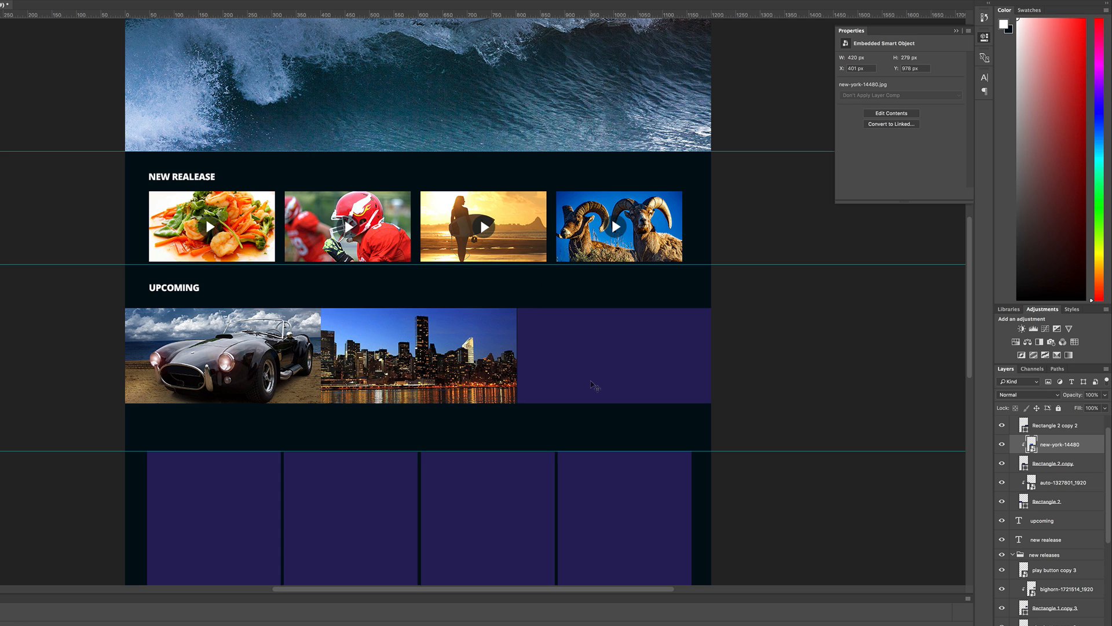
# Place football-560473_1920.jpg directly above the third upcoming rectangle's layer, scaled to about 575 by 382 px and positioned over that rectangle.
pyautogui.click(593, 382)
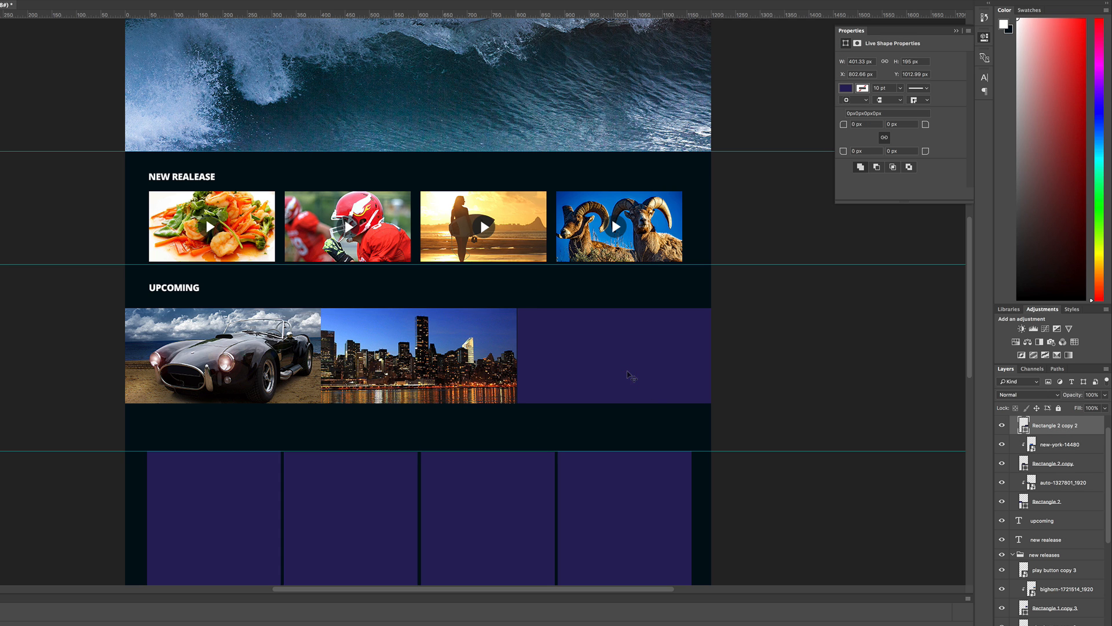
pyautogui.click(648, 337)
pyautogui.click(64, 625)
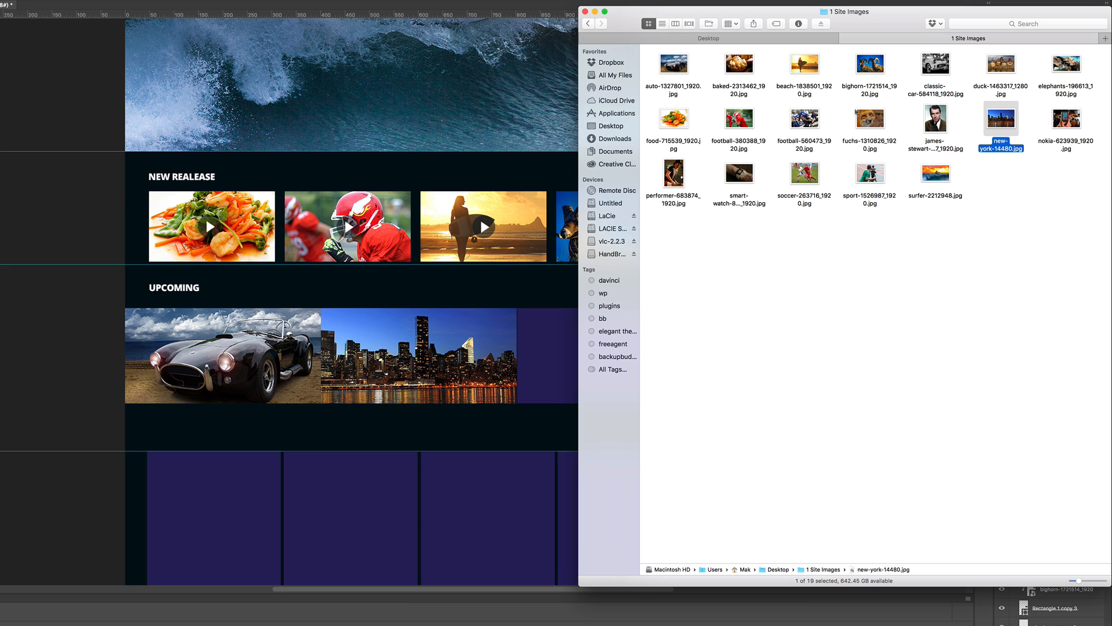
pyautogui.click(807, 118)
pyautogui.moveTo(808, 119); pyautogui.dragTo(556, 335)
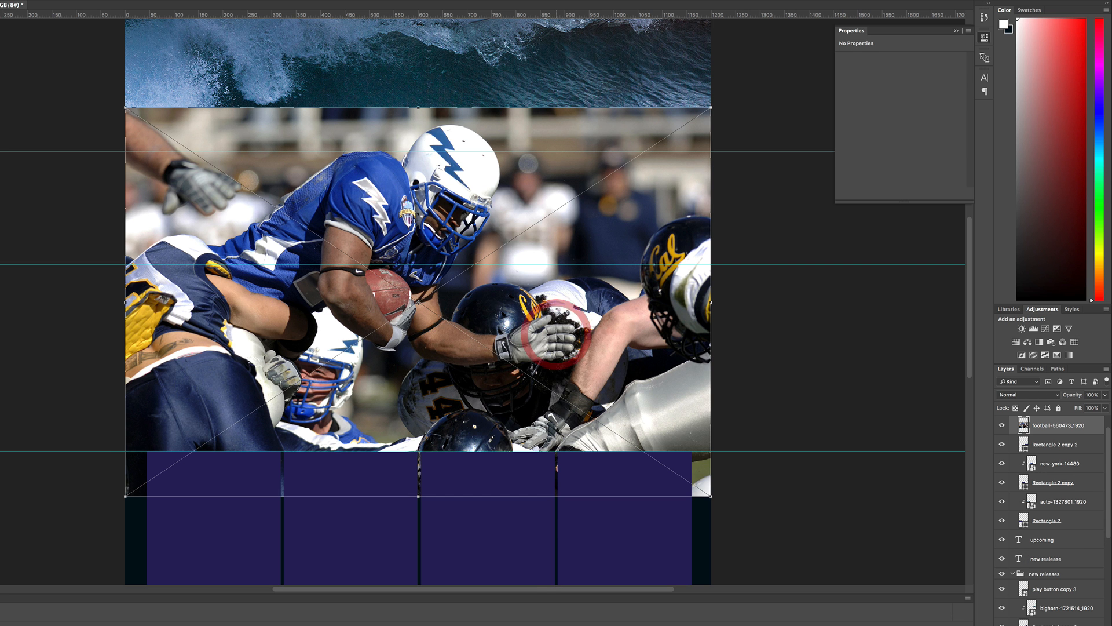
pyautogui.moveTo(122, 105); pyautogui.dragTo(451, 274)
pyautogui.moveTo(590, 340); pyautogui.dragTo(624, 310)
pyautogui.press('Return')
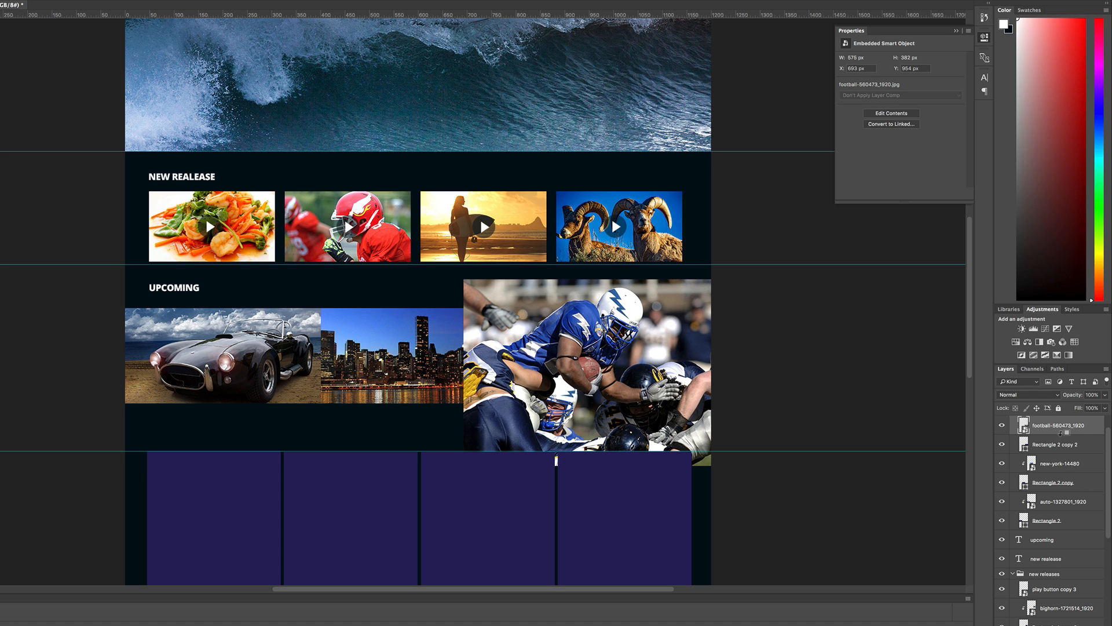
# Clip the football image to the third rectangle, then scale it to about 412 by 274 px and position the ball carrier inside.
pyautogui.keyDown('alt'); pyautogui.click(1060, 434); pyautogui.keyUp('alt')
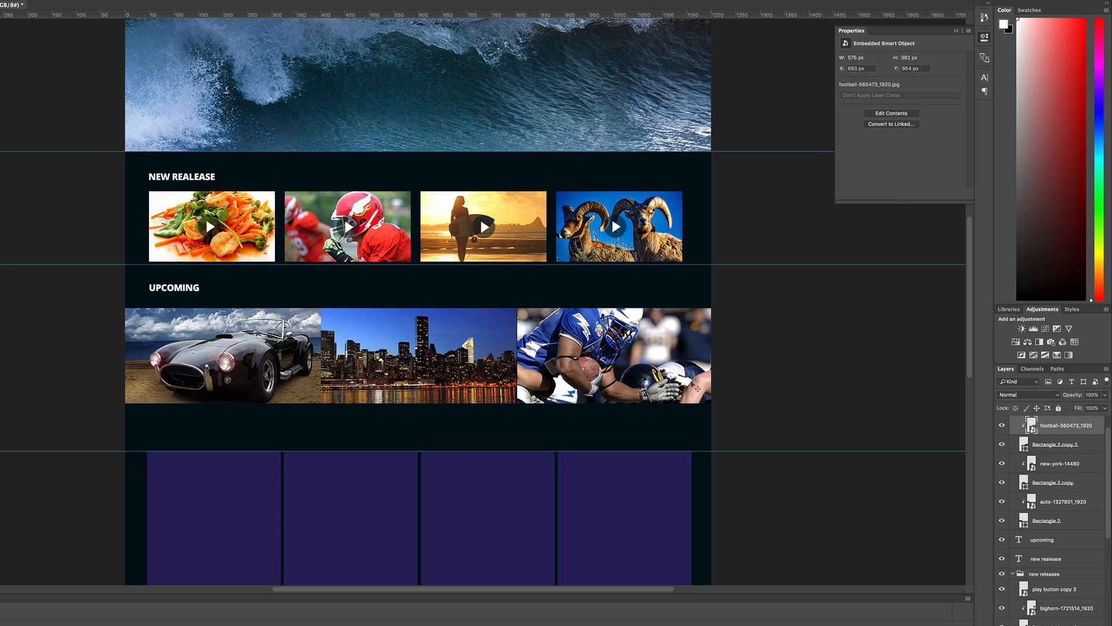
pyautogui.moveTo(586, 368); pyautogui.dragTo(607, 385)
pyautogui.hotkey('ctrl', 't')
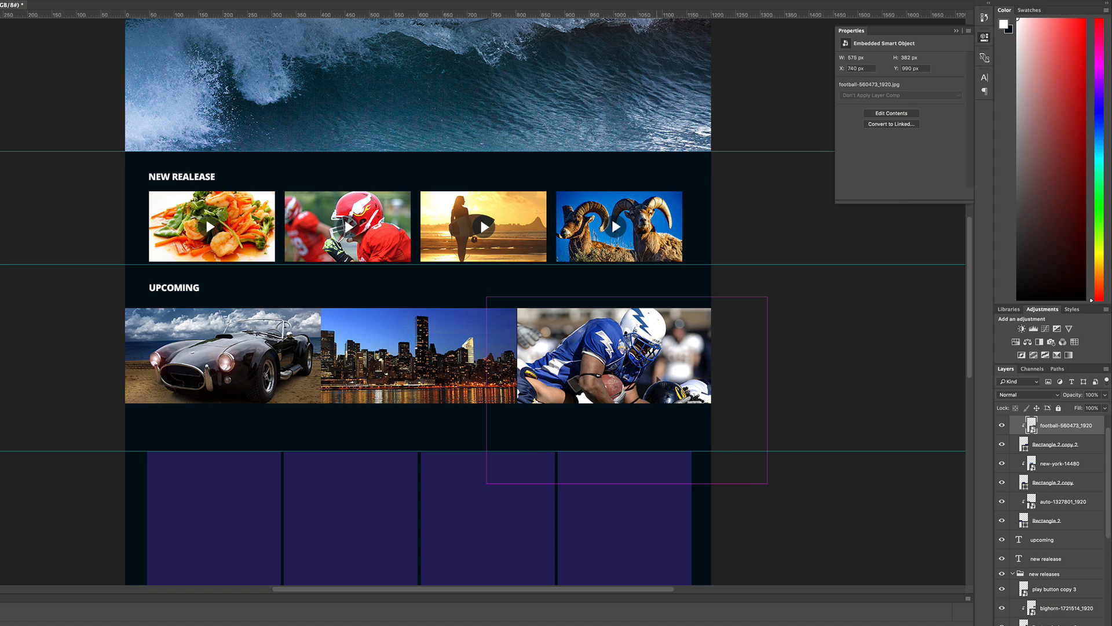
pyautogui.moveTo(767, 483); pyautogui.dragTo(725, 436)
pyautogui.moveTo(486, 449); pyautogui.dragTo(516, 431)
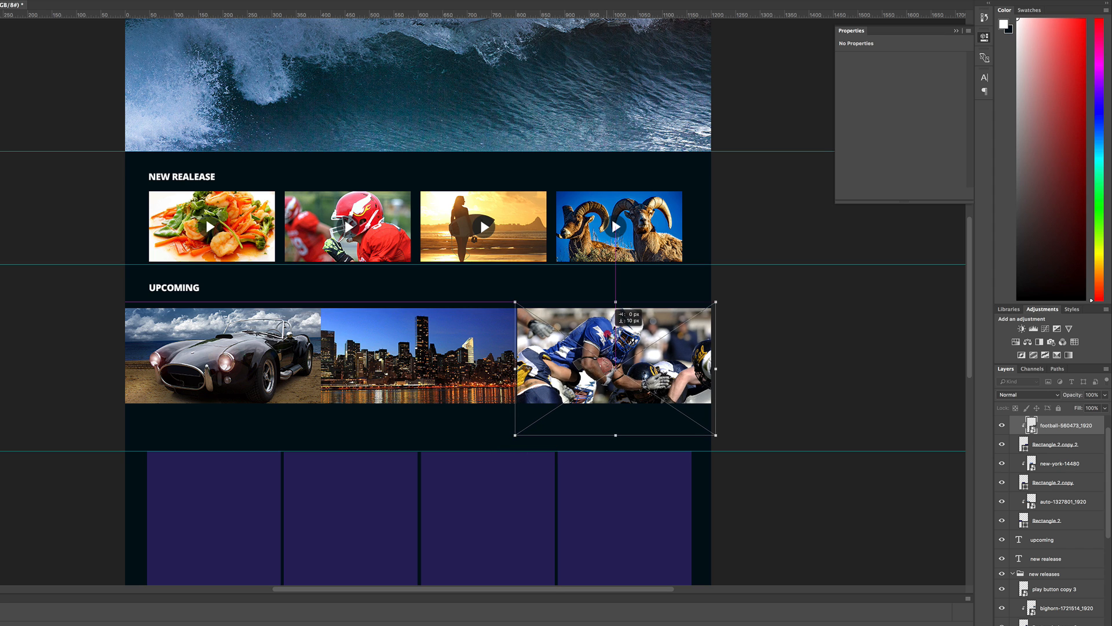
pyautogui.press('Return')
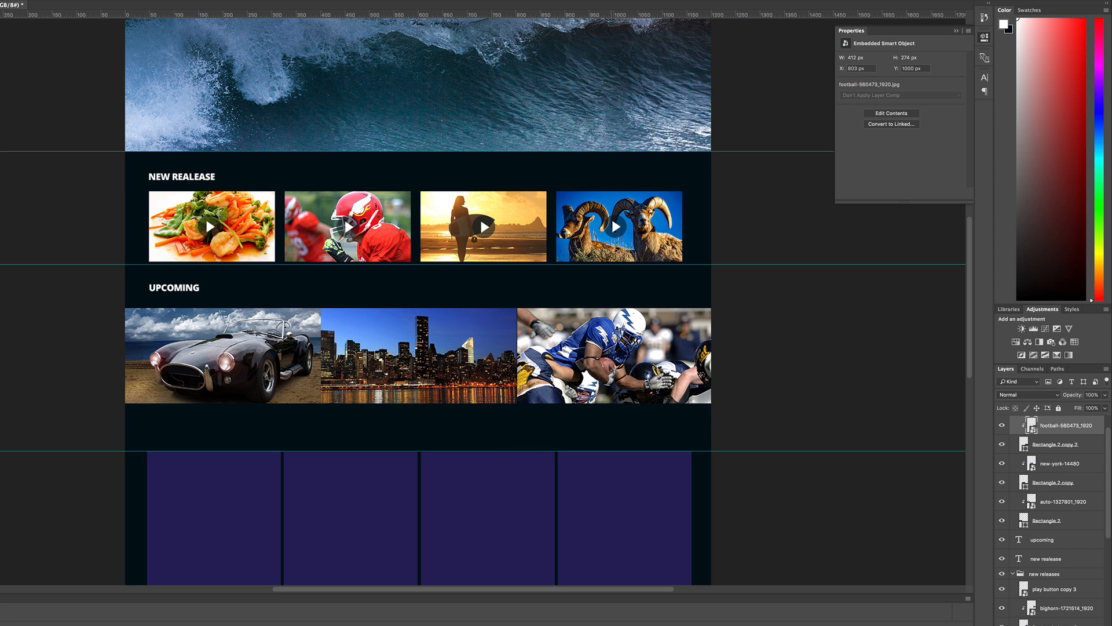
# Nudge the clipped football image in the third upcoming rectangle 2 px left, to X 801 px.
pyautogui.press('Left')
pyautogui.press('Left')
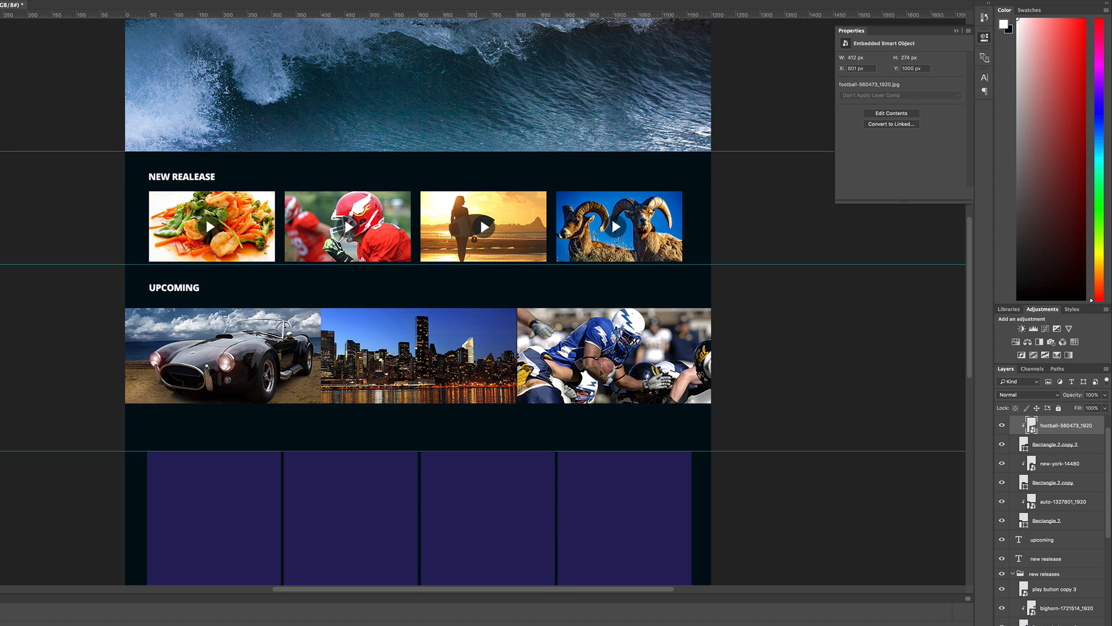
# Hide the guides to view the page layout without them.
pyautogui.scroll(-5, 747, 354)
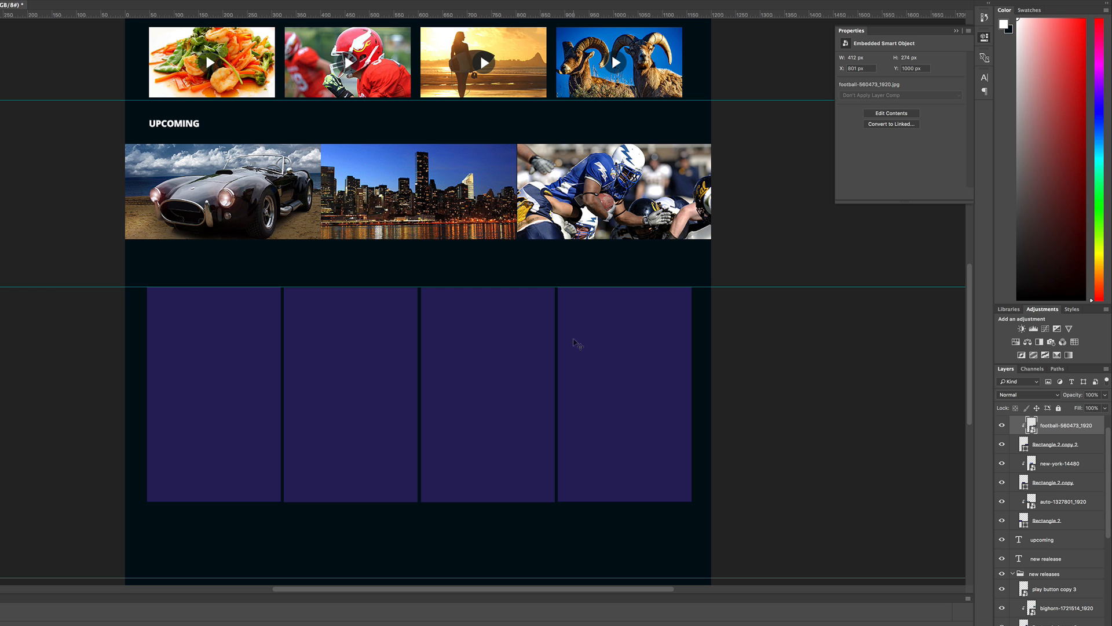
pyautogui.scroll(5, 70, 333)
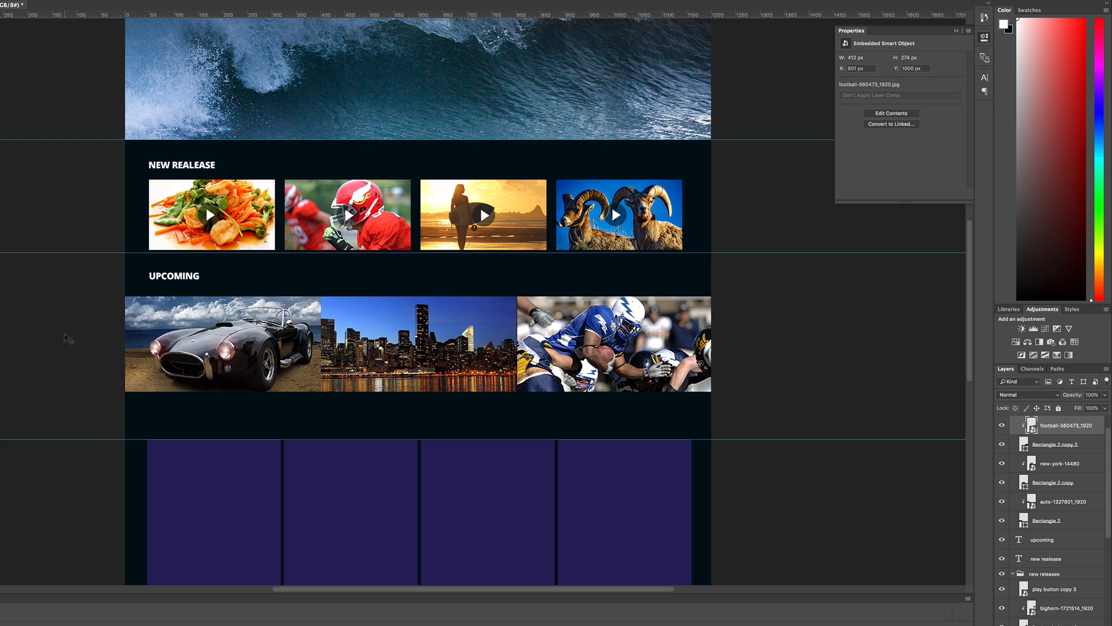
pyautogui.scroll(10, 30, 303)
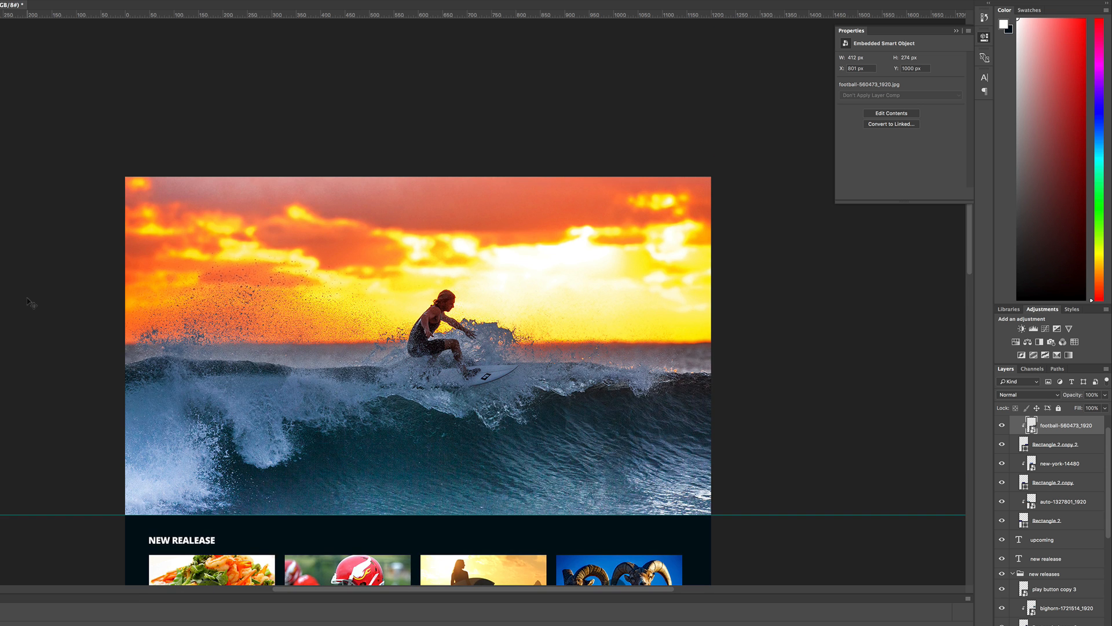
pyautogui.scroll(-20, 30, 302)
pyautogui.scroll(10, 30, 302)
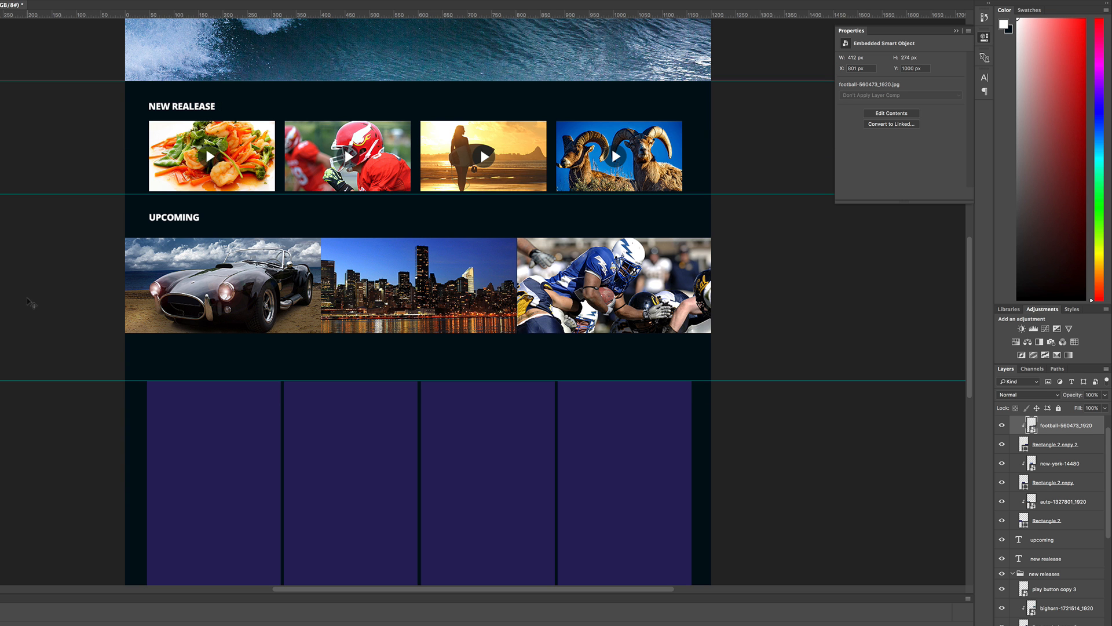
pyautogui.press('super+minus')
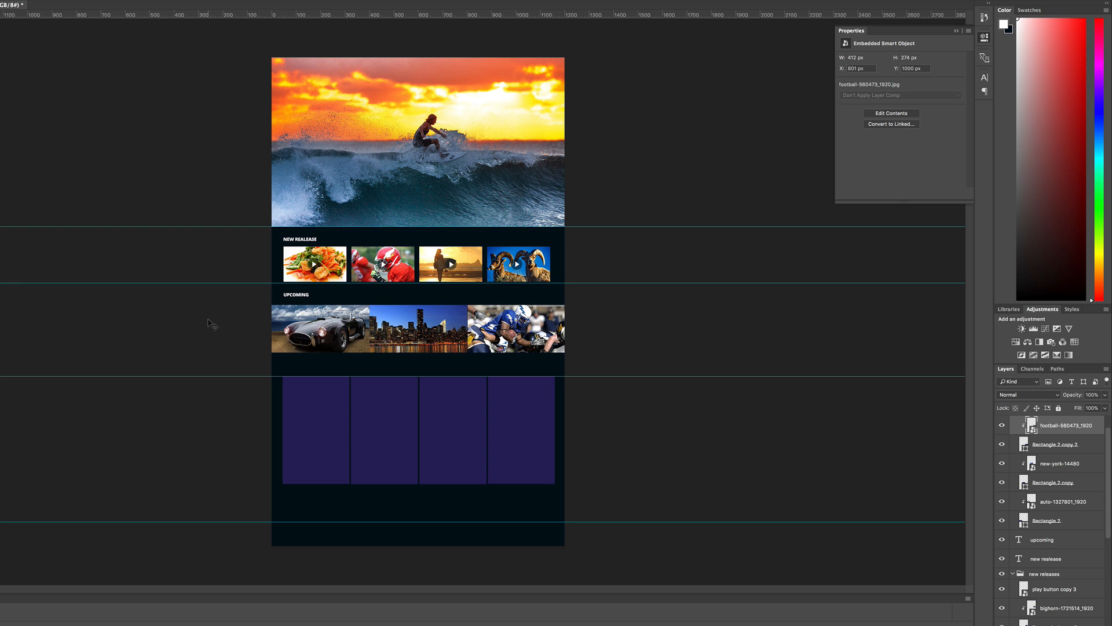
pyautogui.press('super+semicolon')
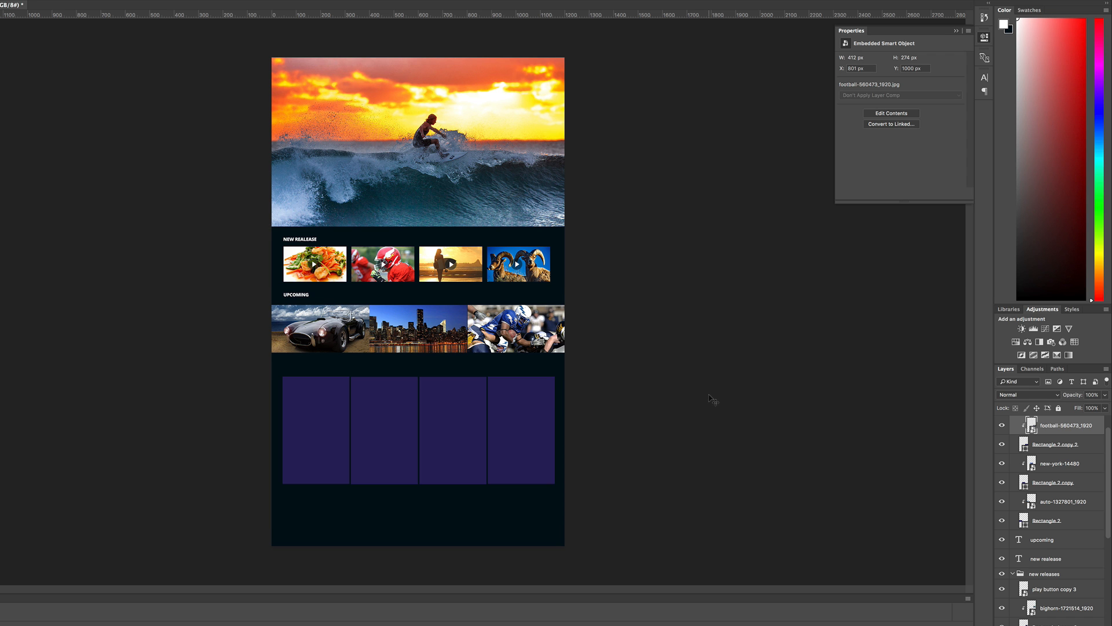
pyautogui.press('super+plus')
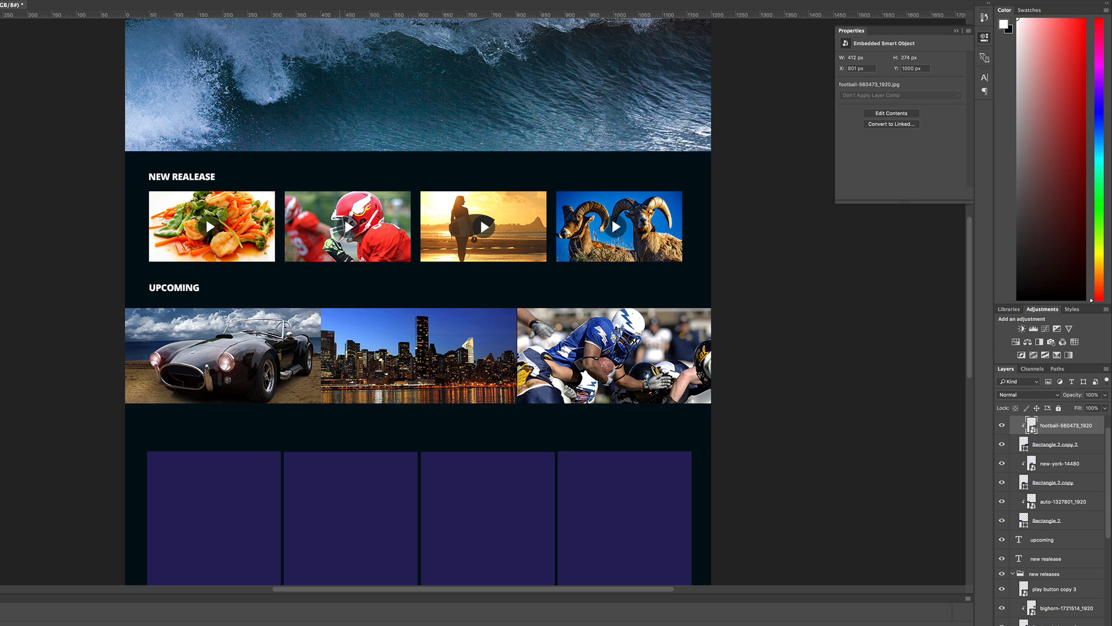
# Duplicate the UPCOMING heading into the gap above the four purple rectangles, at X 48 px and Y 1258 px.
pyautogui.moveTo(421, 107); pyautogui.dragTo(444, 139)
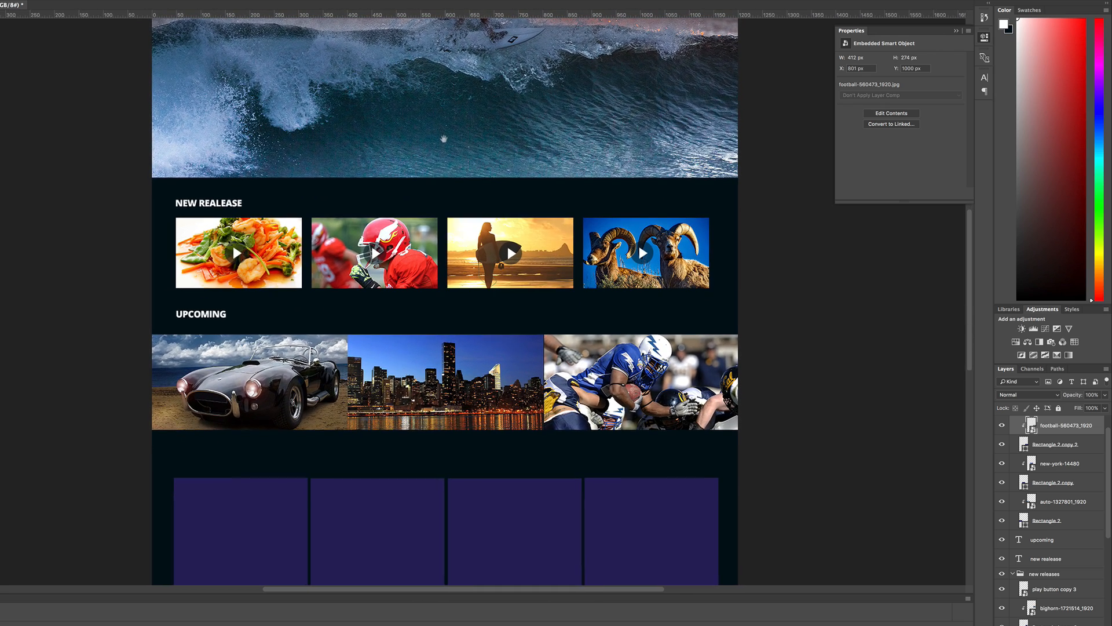
pyautogui.moveTo(485, 400); pyautogui.dragTo(485, 295)
pyautogui.click(469, 392)
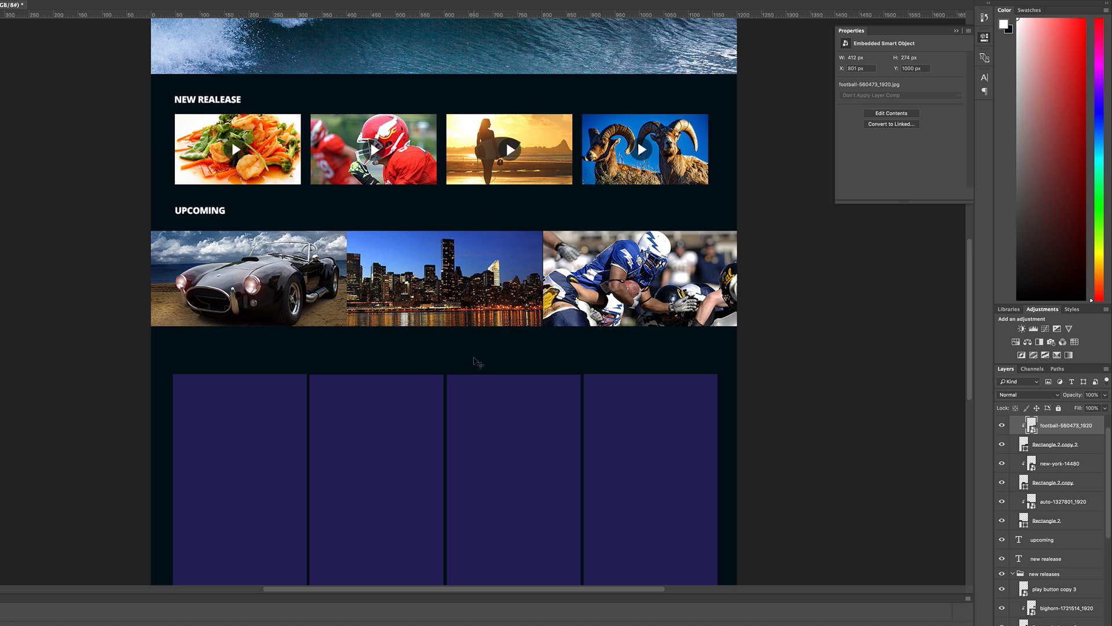
pyautogui.scroll(-5, 476, 362)
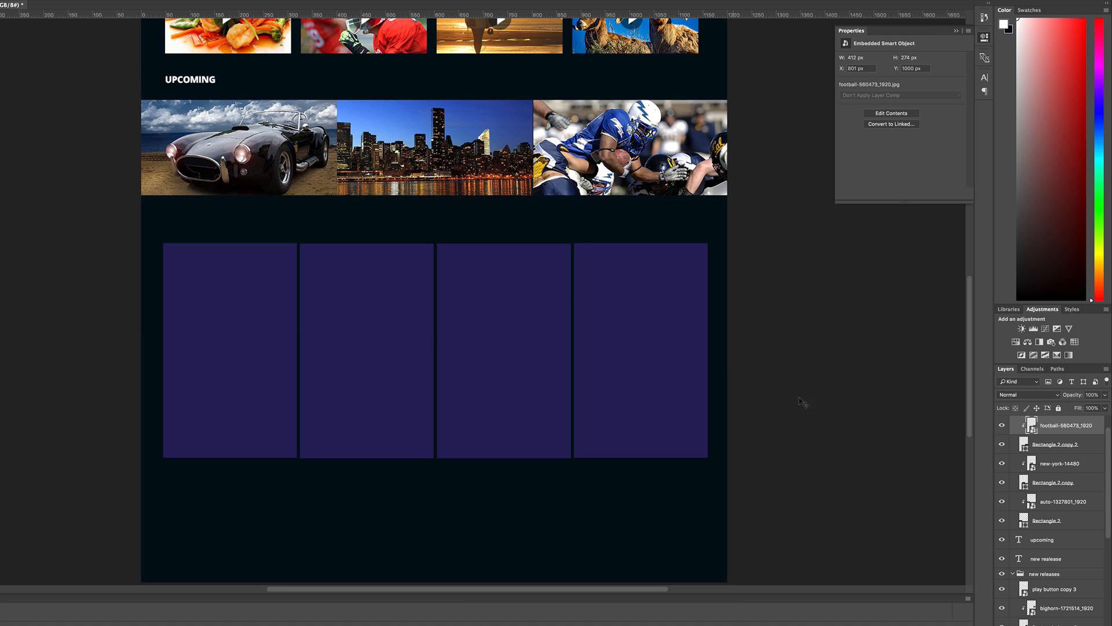
pyautogui.click(215, 84)
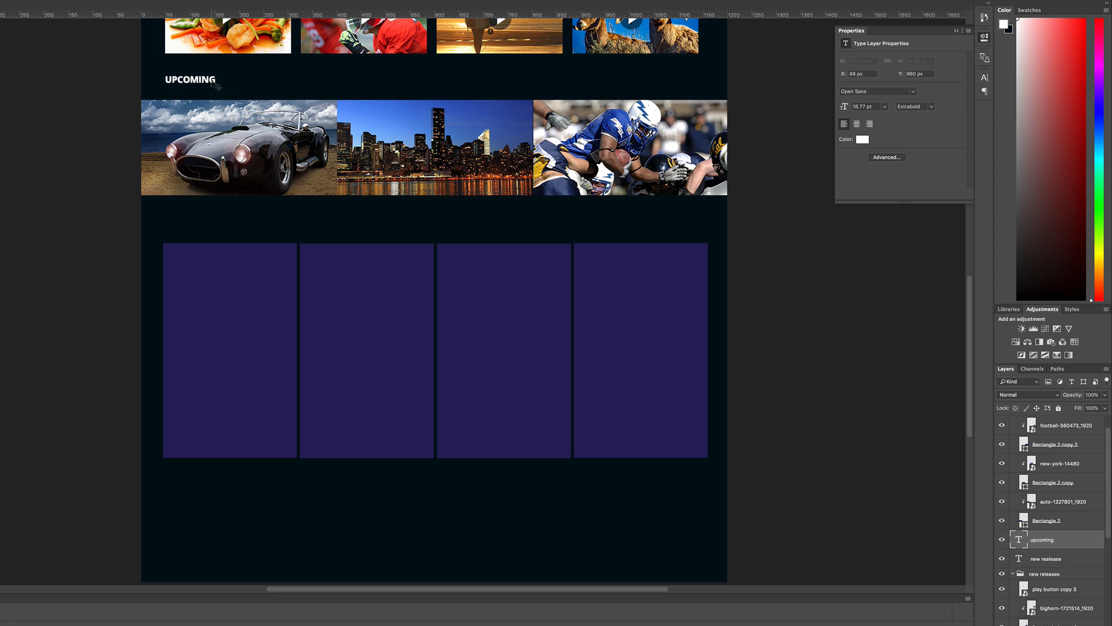
pyautogui.moveTo(214, 83); pyautogui.dragTo(212, 227)
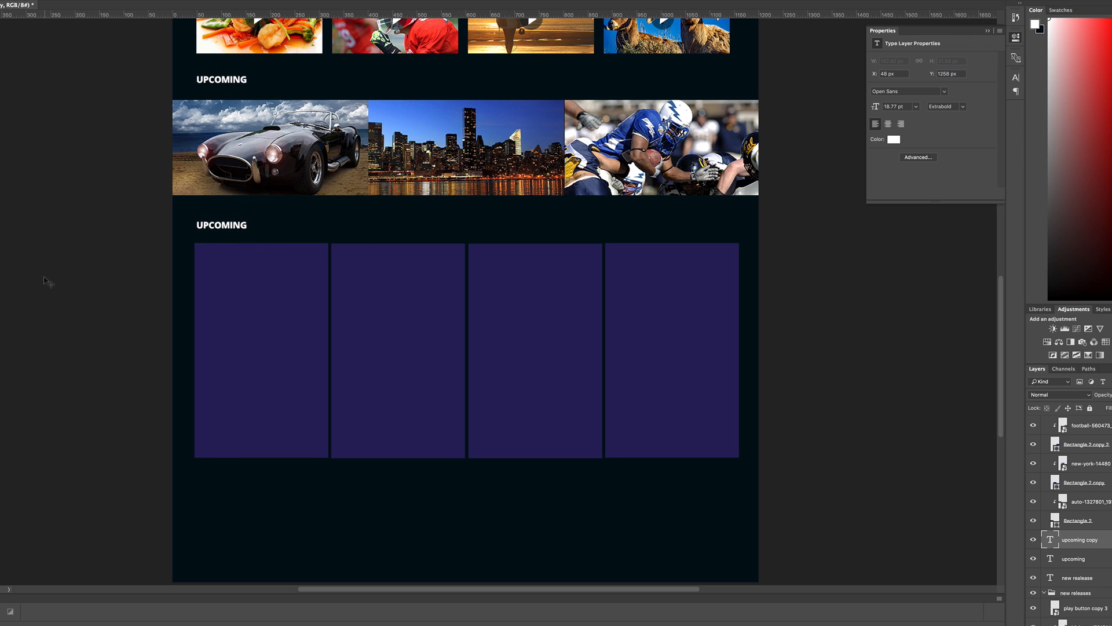
# Change the text of the duplicated heading above the purple rectangles to "MOST POPULAR".
pyautogui.click(37, 394)
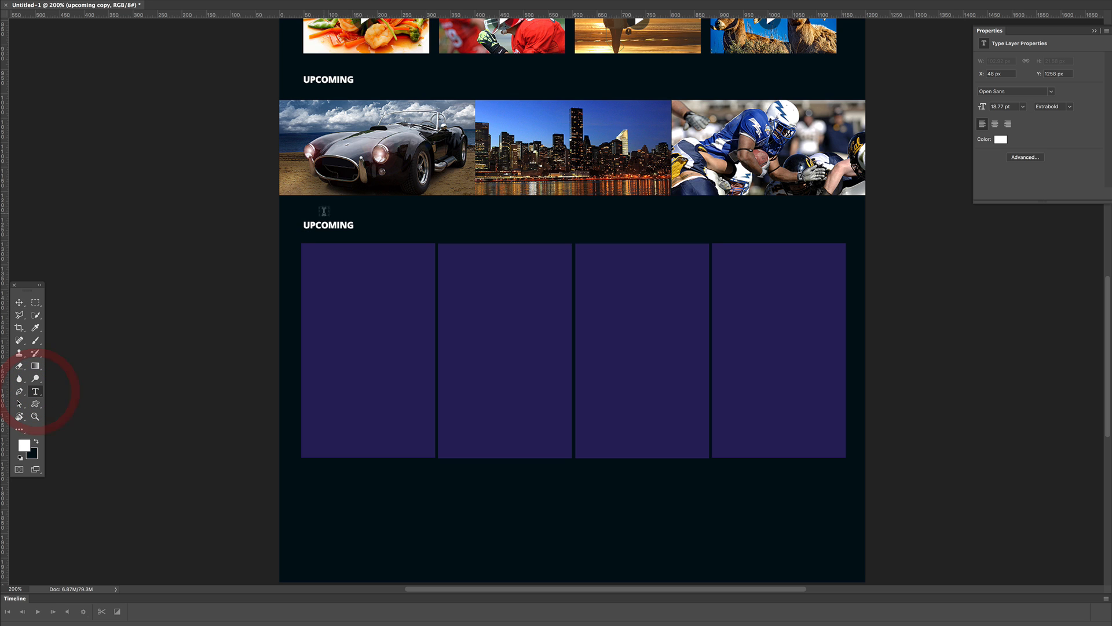
pyautogui.click(323, 225)
pyautogui.moveTo(310, 225); pyautogui.dragTo(355, 225)
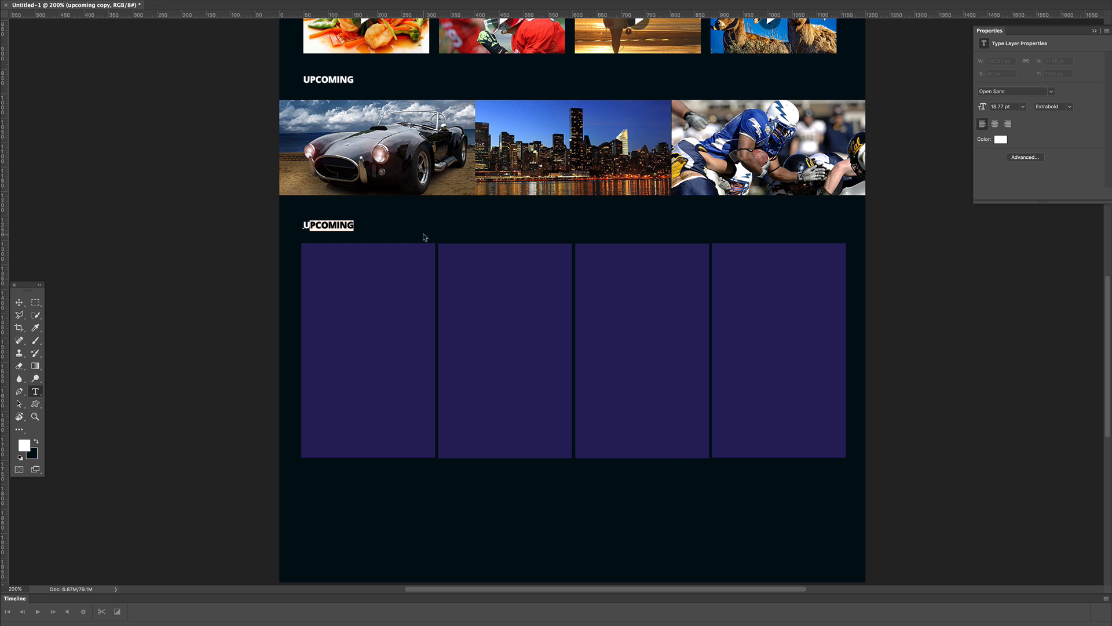
pyautogui.press('BackSpace')
pyautogui.write('MOST POPULAR')
pyautogui.click(19, 302)
pyautogui.scroll(2, 137, 280)
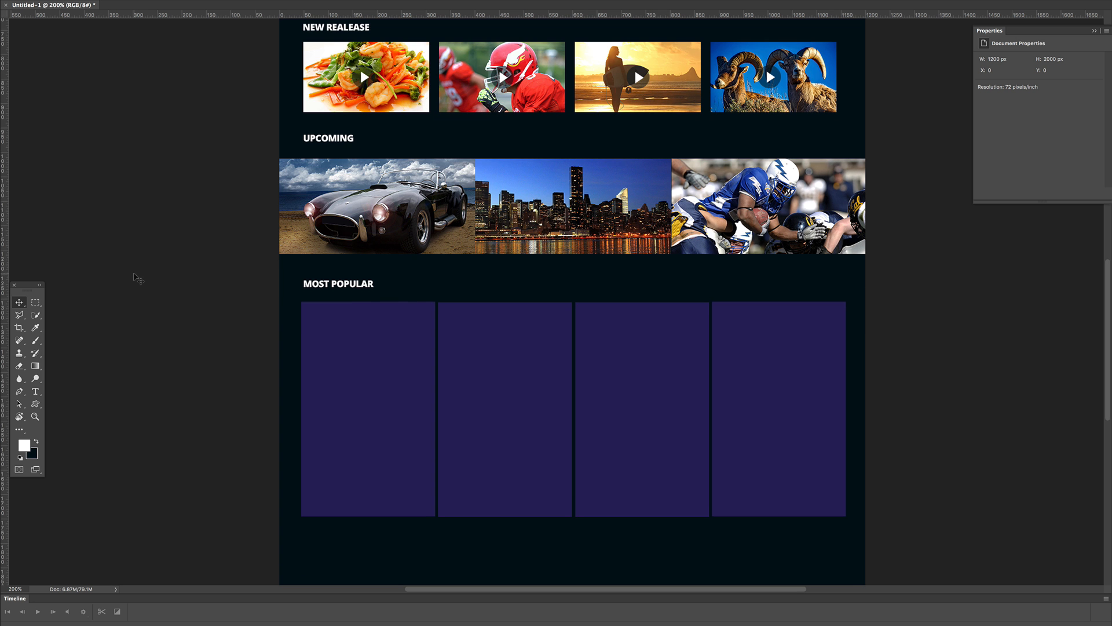
pyautogui.scroll(-2, 136, 279)
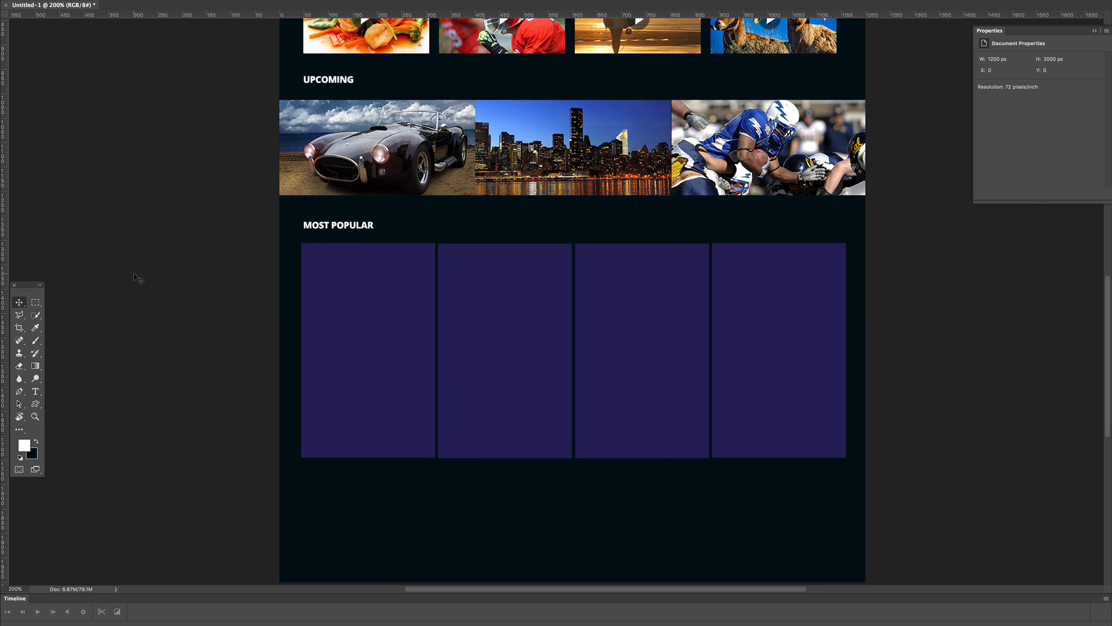
# Place performer-683874_1920.jpg over the first Most Popular rectangle, scaled to about 414 by 581 px, and clip it to that rectangle.
pyautogui.click(379, 316)
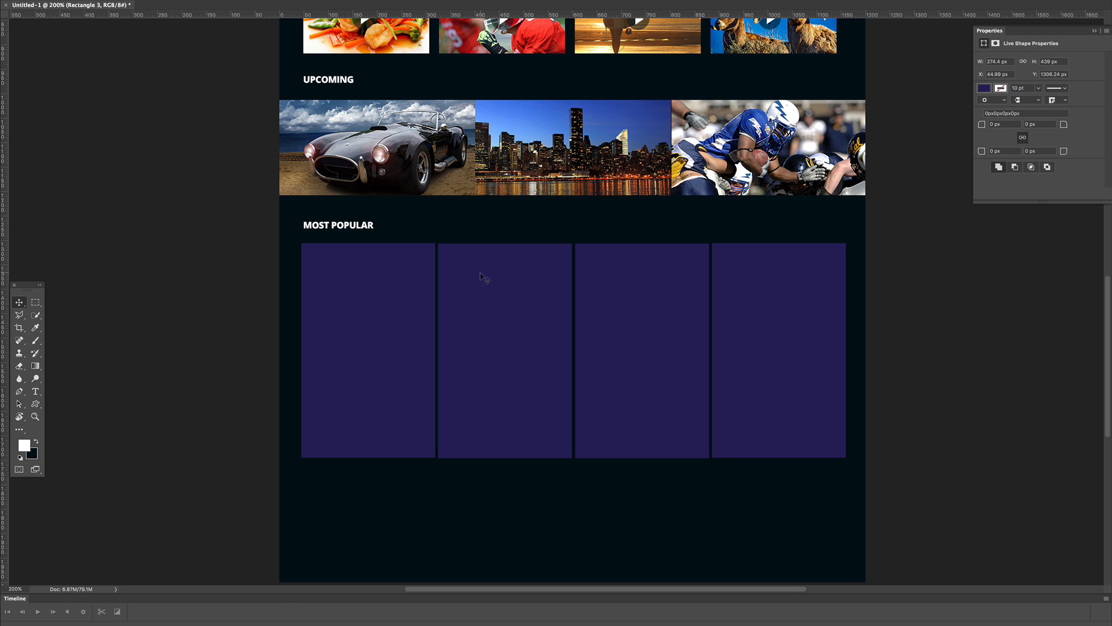
pyautogui.click(201, 622)
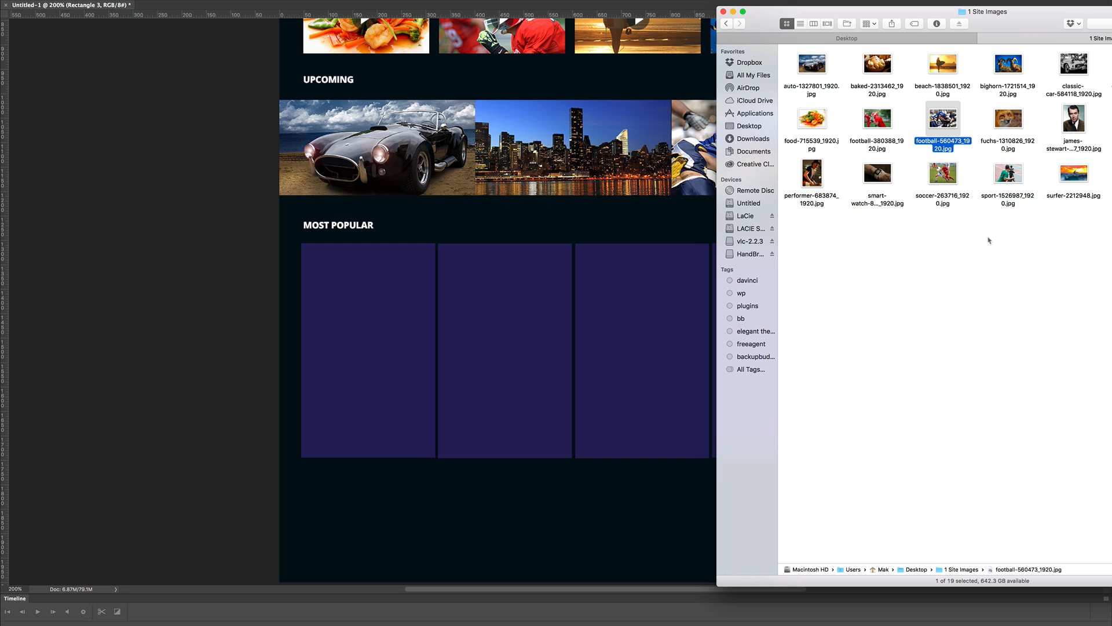
pyautogui.moveTo(812, 173); pyautogui.dragTo(347, 316)
pyautogui.moveTo(595, 156); pyautogui.dragTo(461, 222)
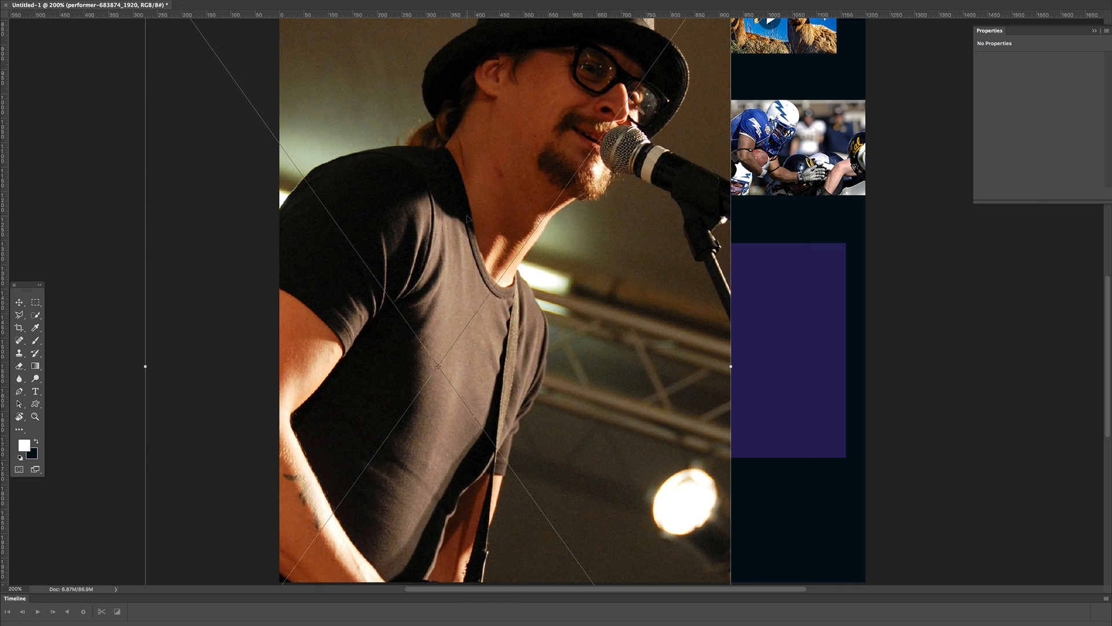
pyautogui.press('super+minus')
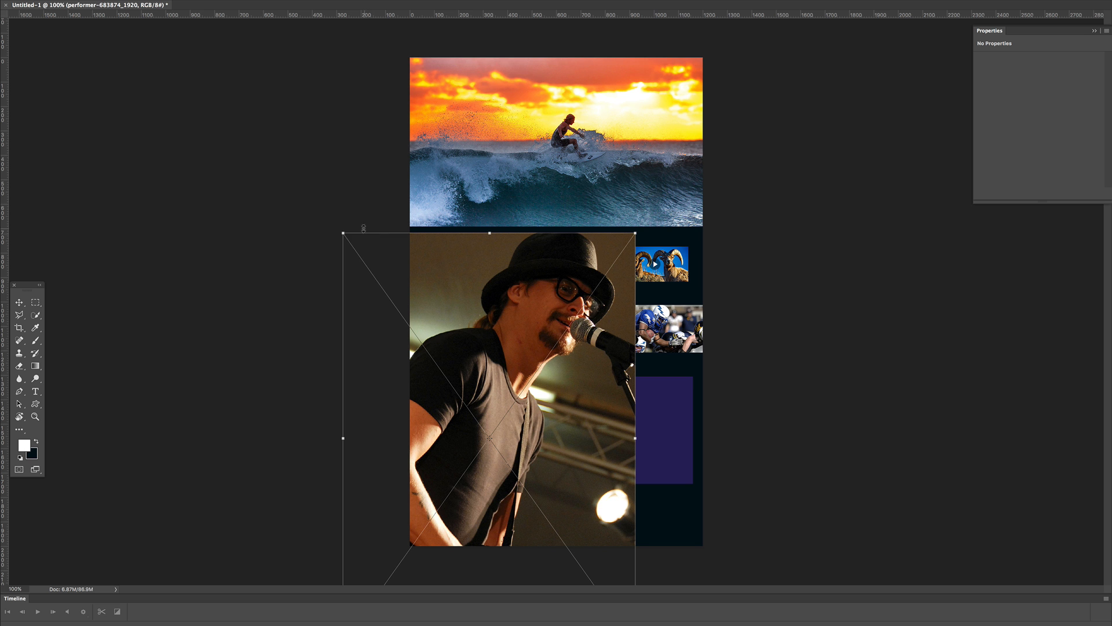
pyautogui.moveTo(342, 232); pyautogui.dragTo(438, 396)
pyautogui.press('Return')
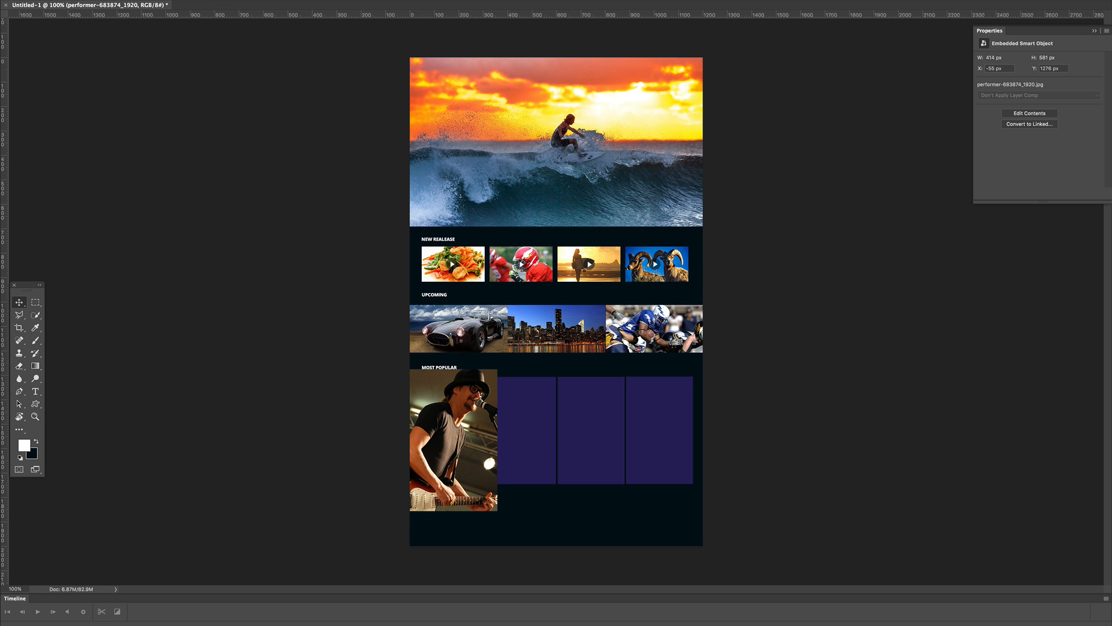
pyautogui.press('super+alt+g')
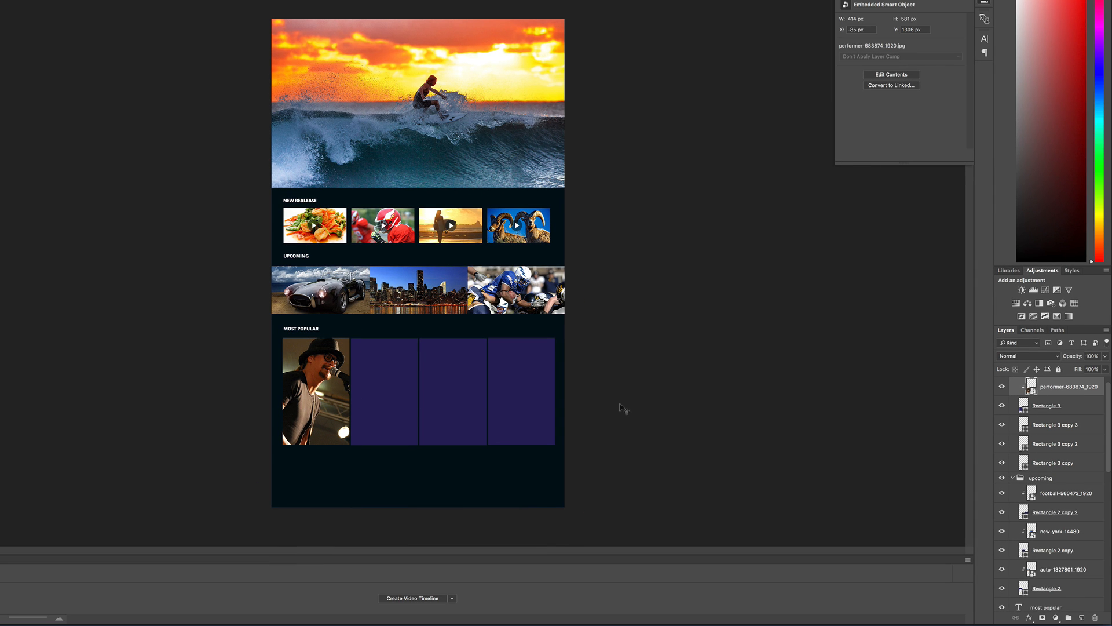
# Select the second Most Popular rectangle's layer.
pyautogui.click(394, 376)
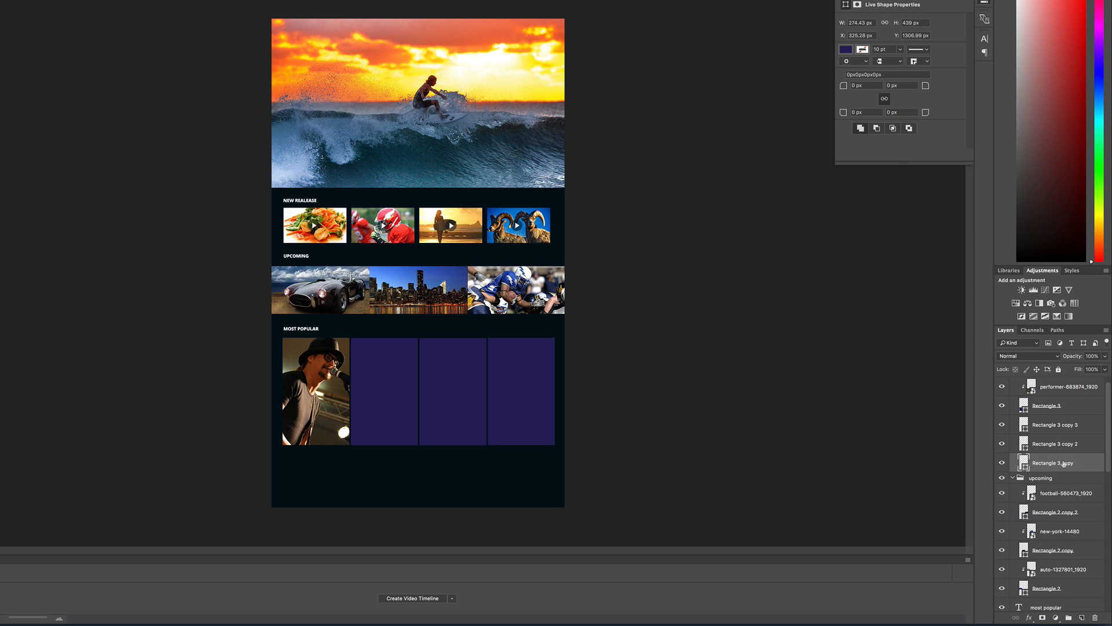
pyautogui.moveTo(197, 621)
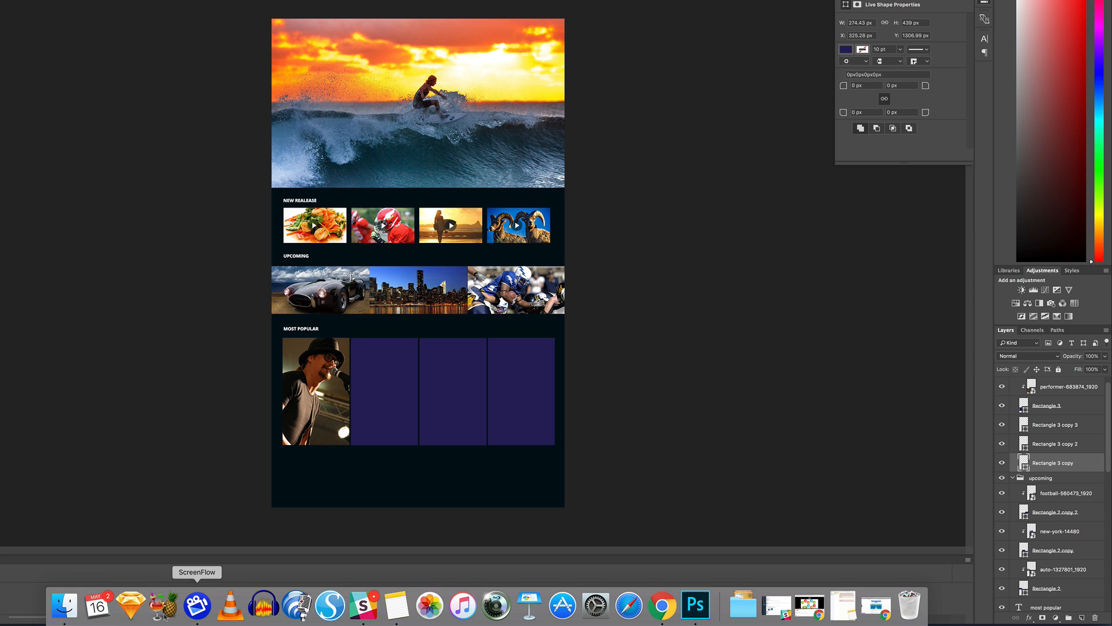
pyautogui.click(69, 609)
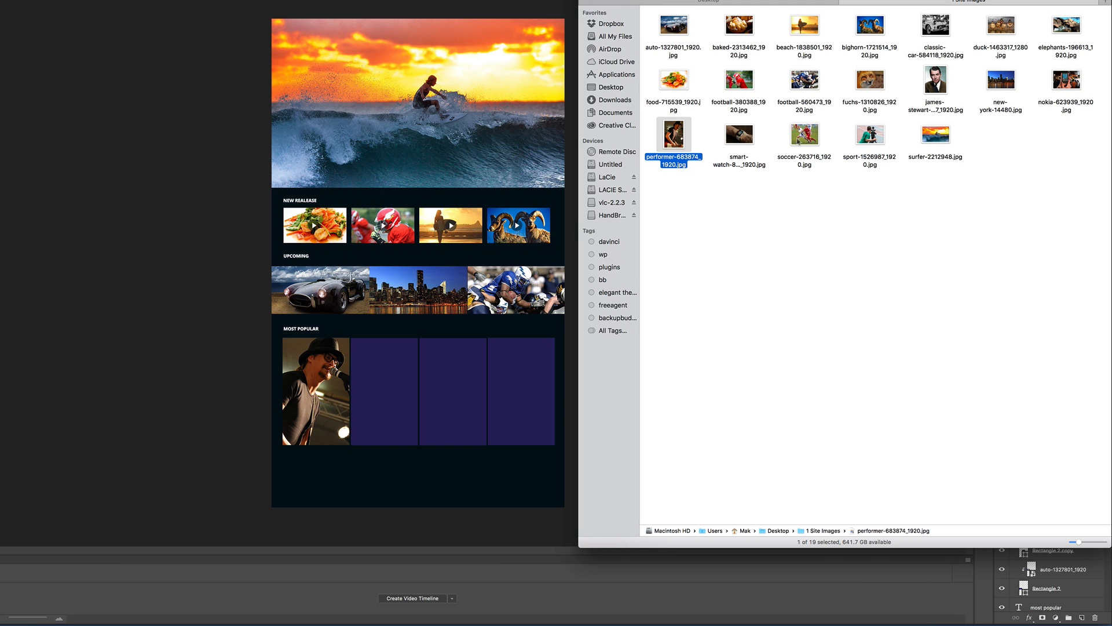
pyautogui.moveTo(870, 134); pyautogui.dragTo(393, 375)
pyautogui.moveTo(410, 244); pyautogui.dragTo(382, 370)
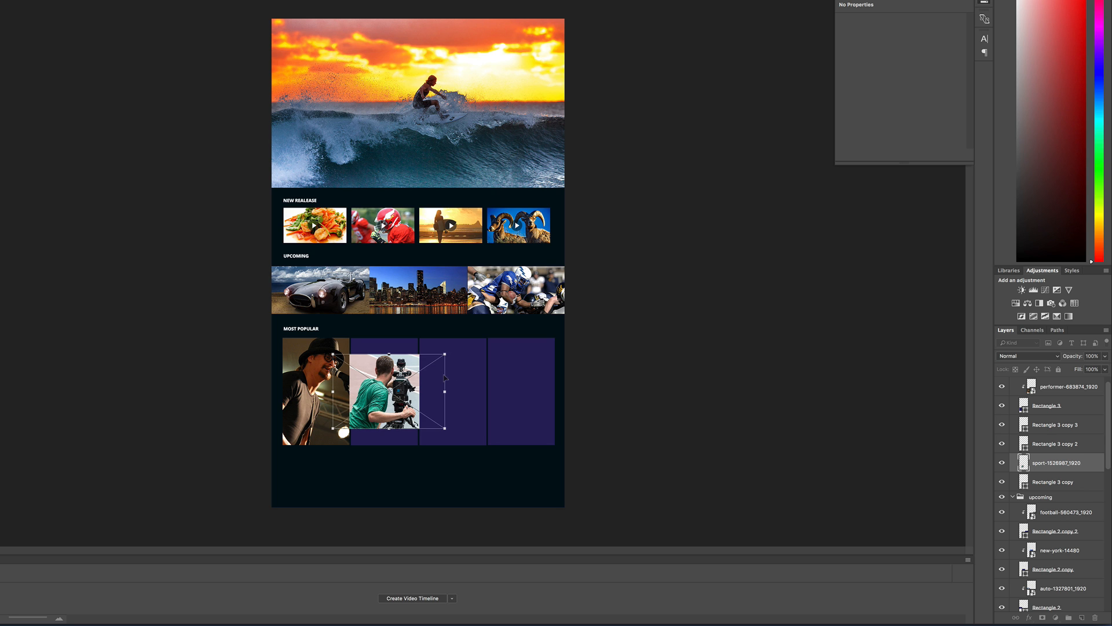
pyautogui.press('Escape')
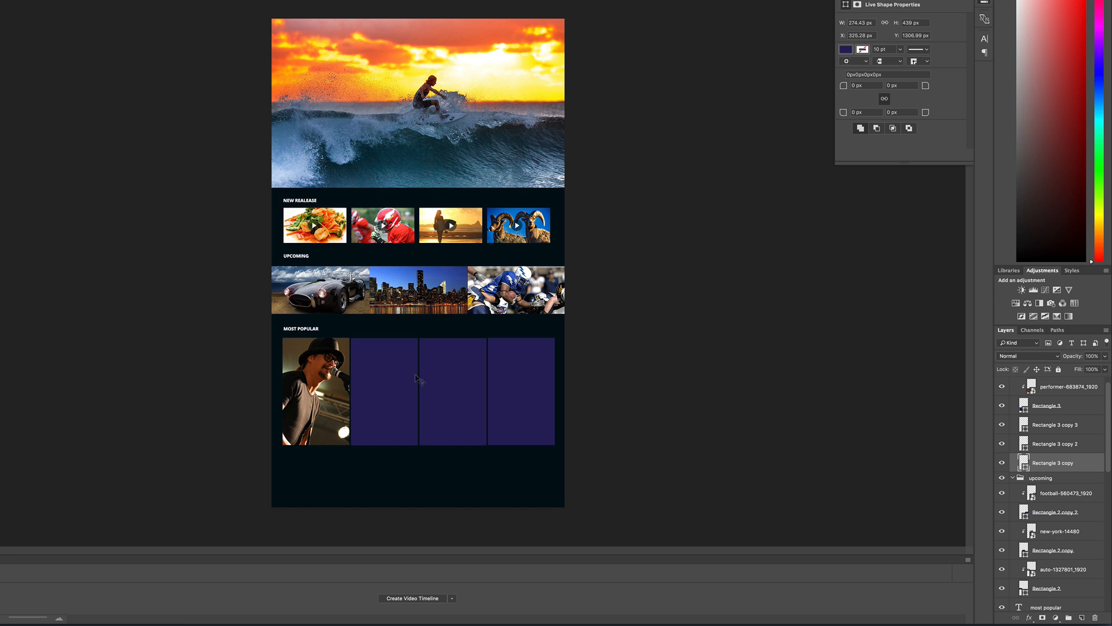
# Place james-stewart-675177_1920.jpg above the second Most Popular rectangle's layer, scaled to about 525 by 656 px, and clip it to that rectangle.
pyautogui.click(67, 603)
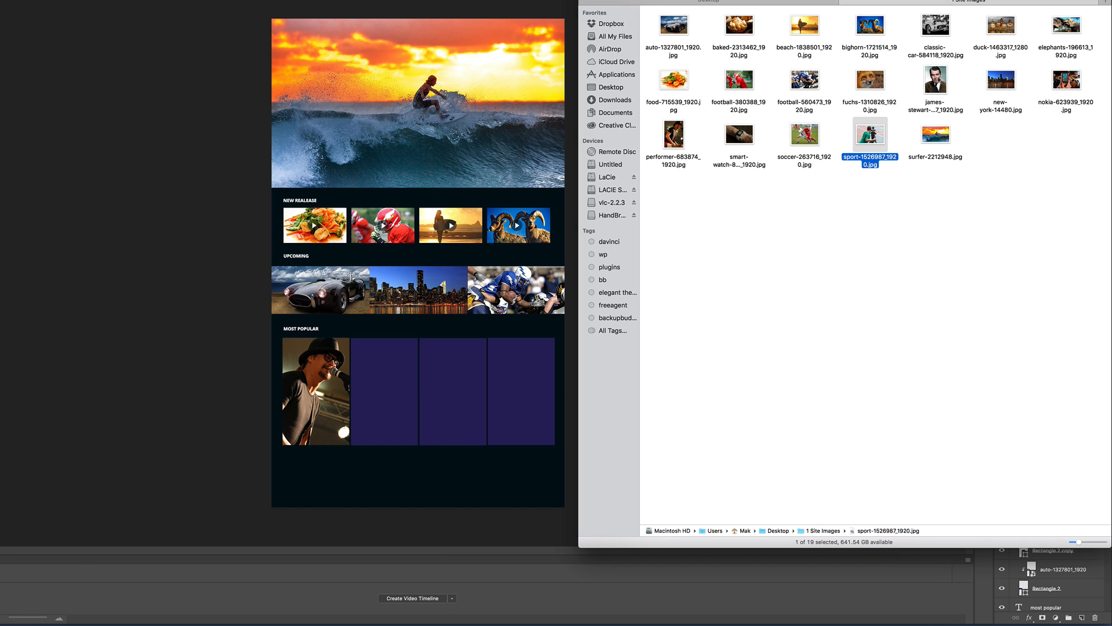
pyautogui.moveTo(935, 80); pyautogui.dragTo(382, 388)
pyautogui.moveTo(431, 267); pyautogui.dragTo(431, 269)
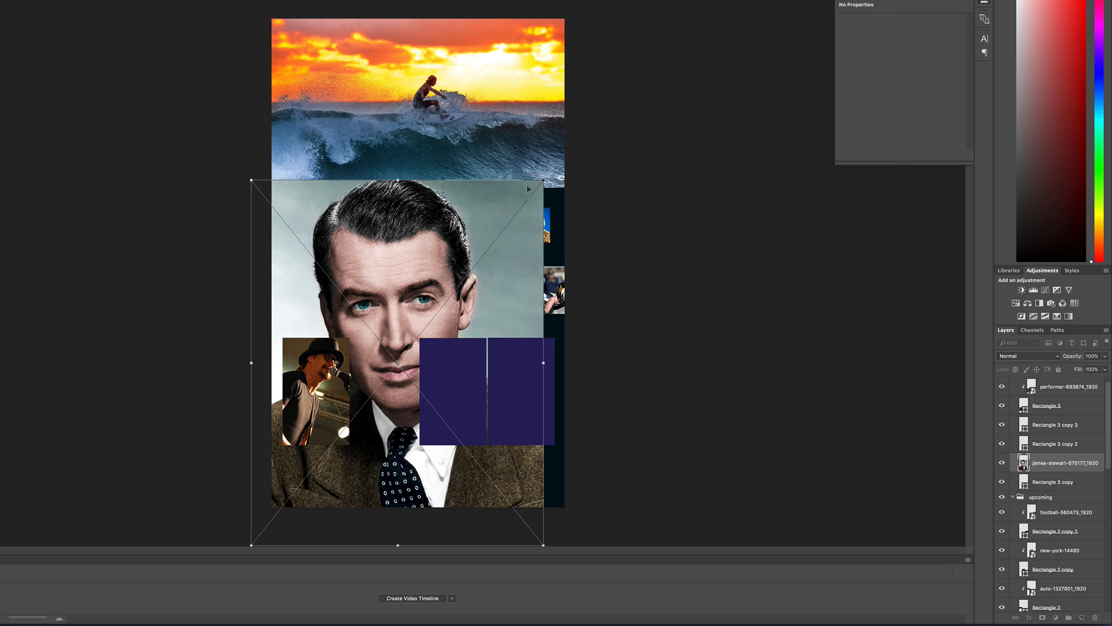
pyautogui.moveTo(542, 180); pyautogui.dragTo(418, 348)
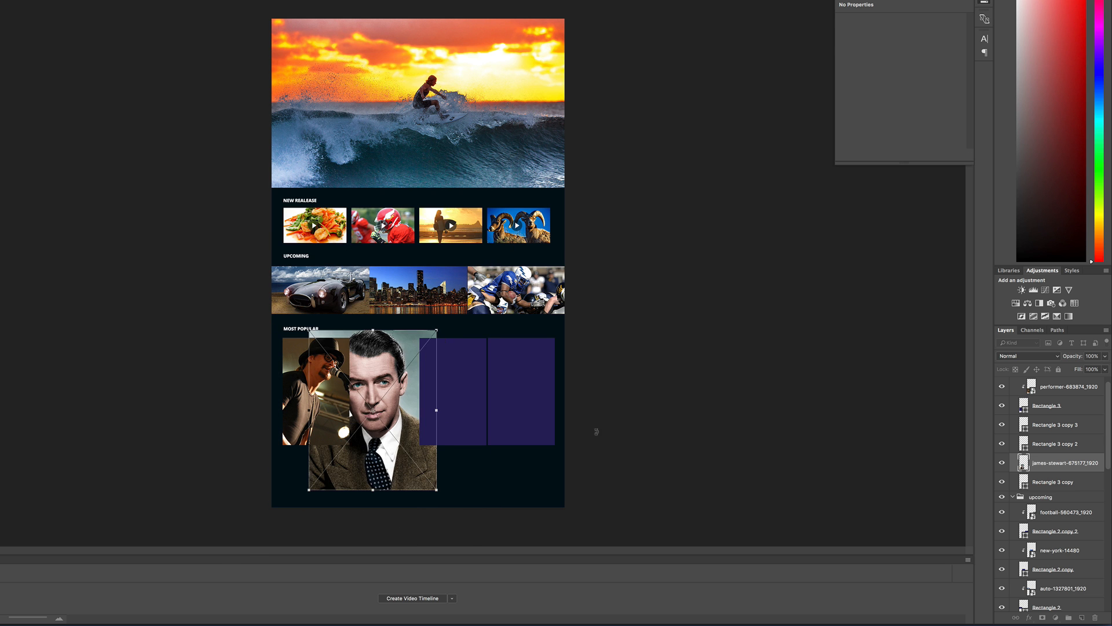
pyautogui.press('Return')
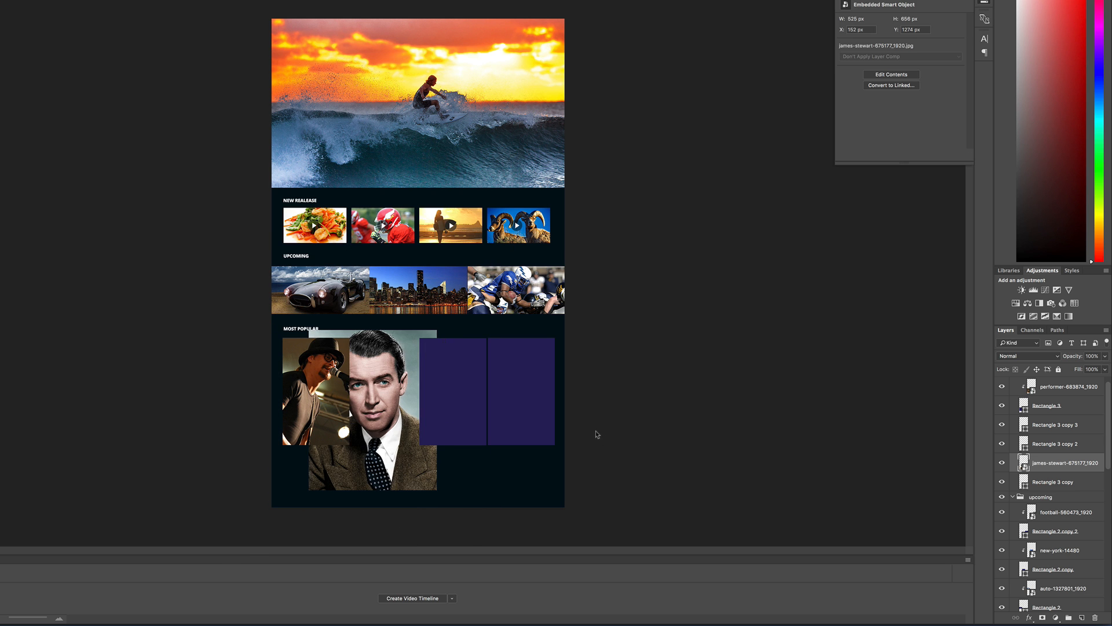
pyautogui.moveTo(1074, 483); pyautogui.dragTo(1073, 469)
pyautogui.keyDown('alt'); pyautogui.click(1072, 471); pyautogui.keyUp('alt')
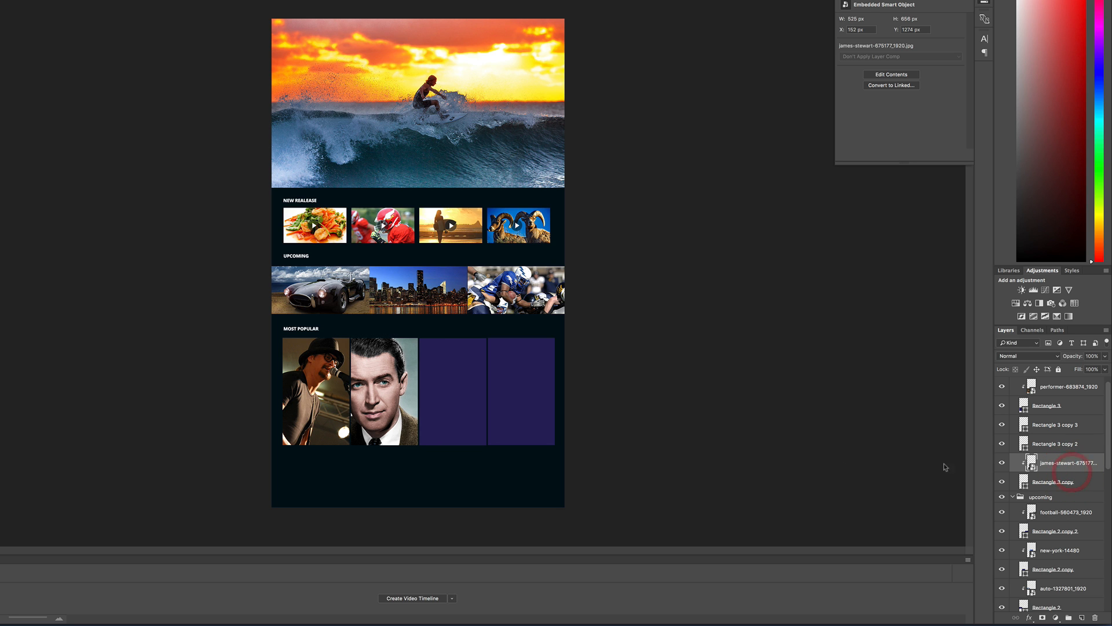
# Scale the james-stewart portrait down to about 381 × 475 px and position it to fill the second Most Popular rectangle.
pyautogui.moveTo(381, 381); pyautogui.dragTo(394, 382)
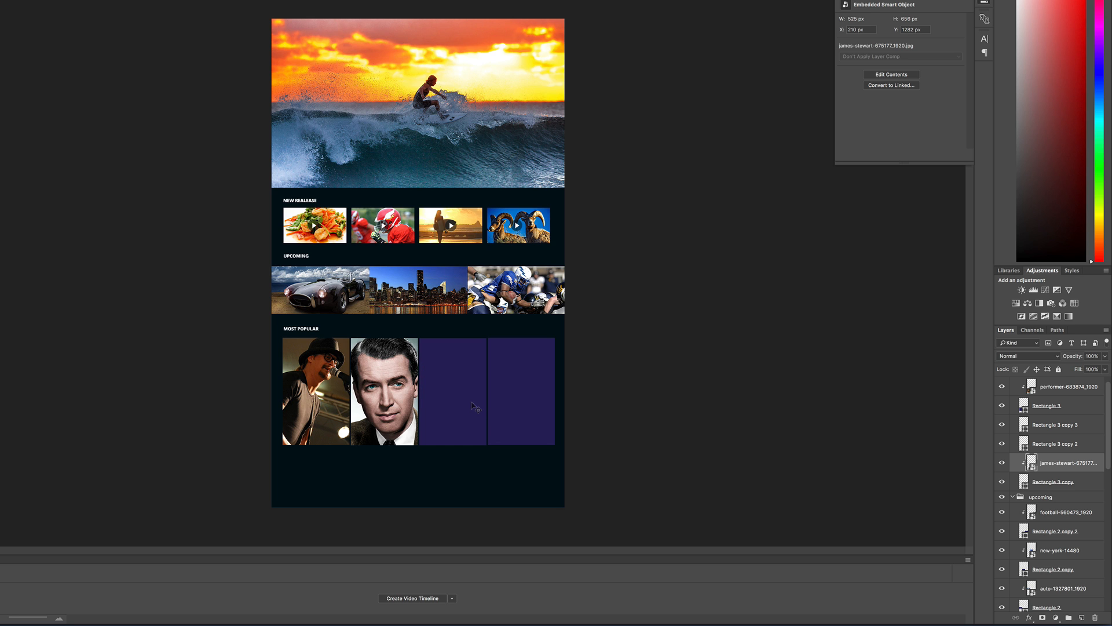
pyautogui.hotkey('ctrl', 't')
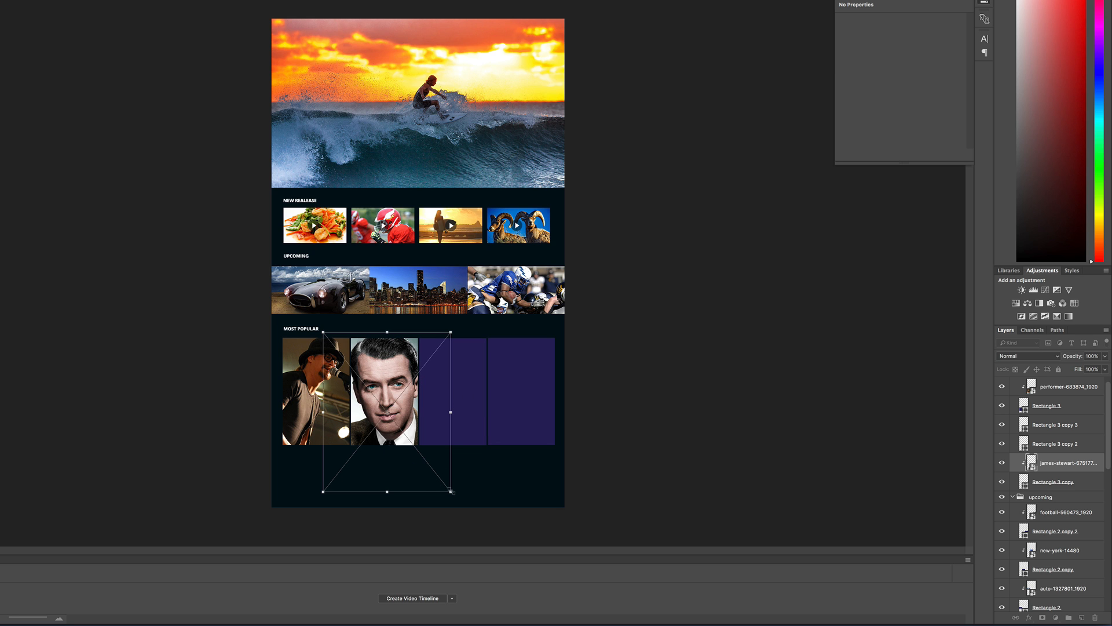
pyautogui.moveTo(452, 494); pyautogui.dragTo(431, 462)
pyautogui.moveTo(401, 404); pyautogui.dragTo(409, 410)
pyautogui.moveTo(330, 471); pyautogui.dragTo(341, 460)
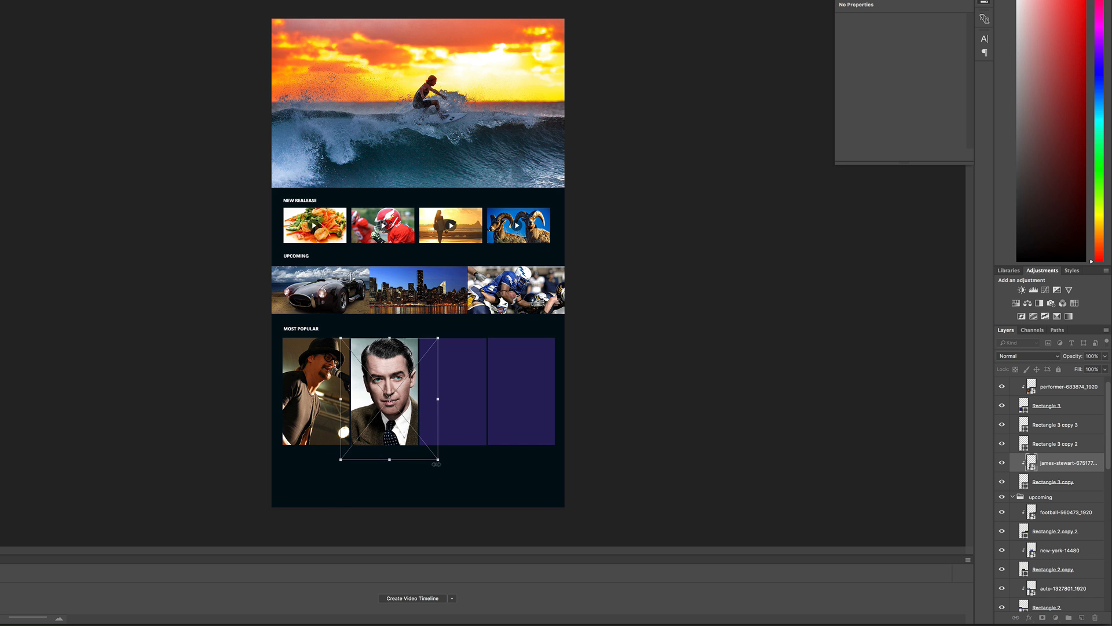
pyautogui.moveTo(438, 458); pyautogui.dragTo(433, 452)
pyautogui.press('Return')
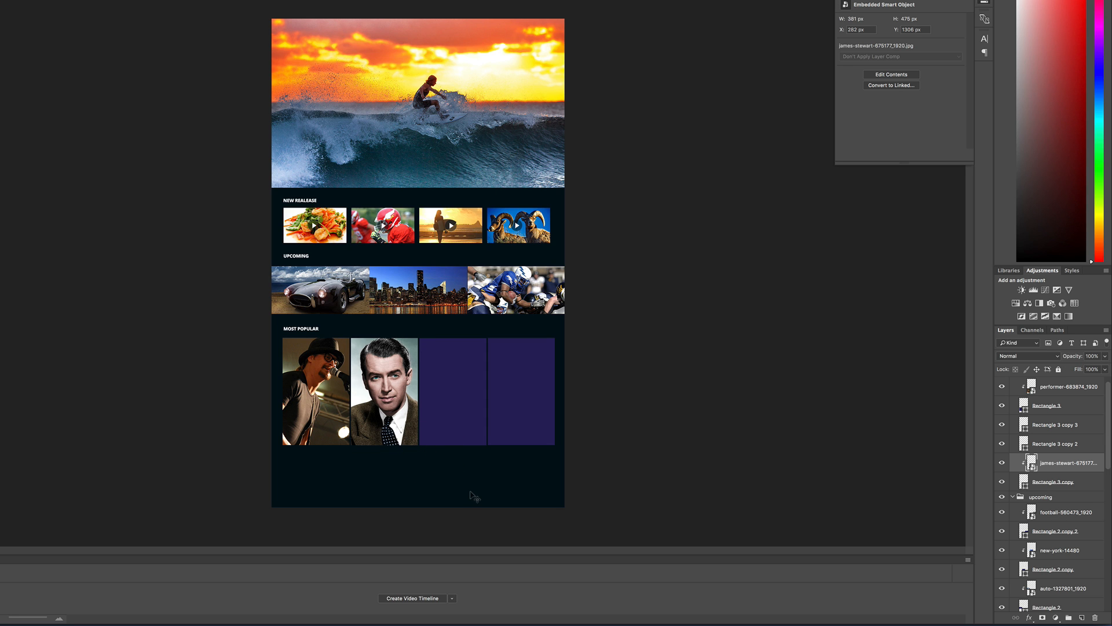
# Place classic-car-584118_1920.jpg from the 1 Site Images folder directly above Rectangle 3 copy 2, scaled to about 767 × 575 px.
pyautogui.click(462, 417)
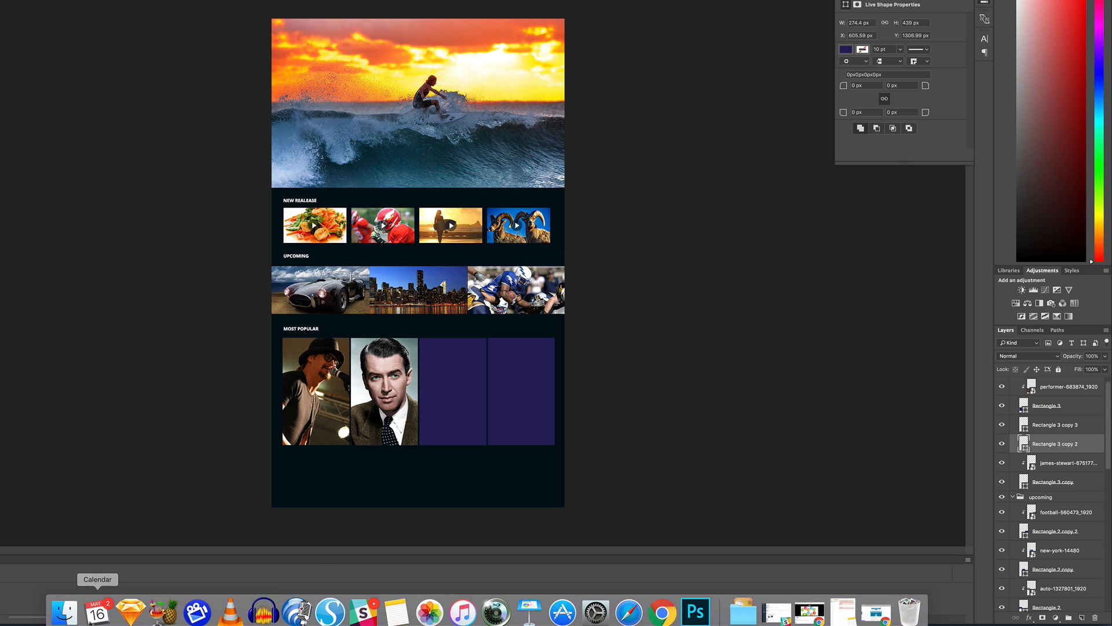
pyautogui.click(97, 609)
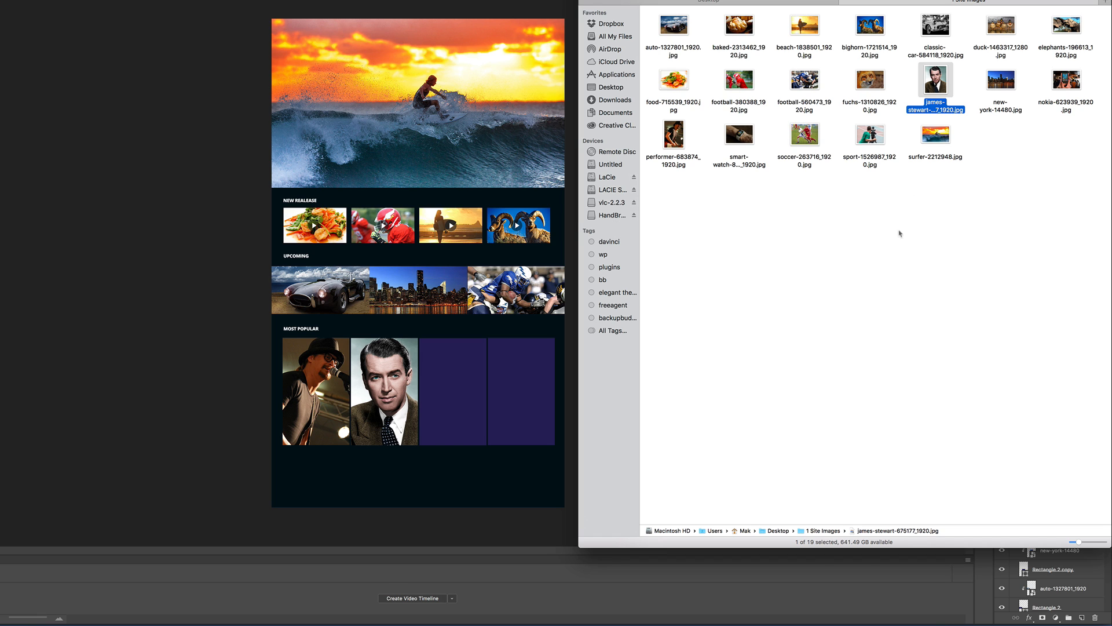
pyautogui.moveTo(935, 26); pyautogui.dragTo(452, 397)
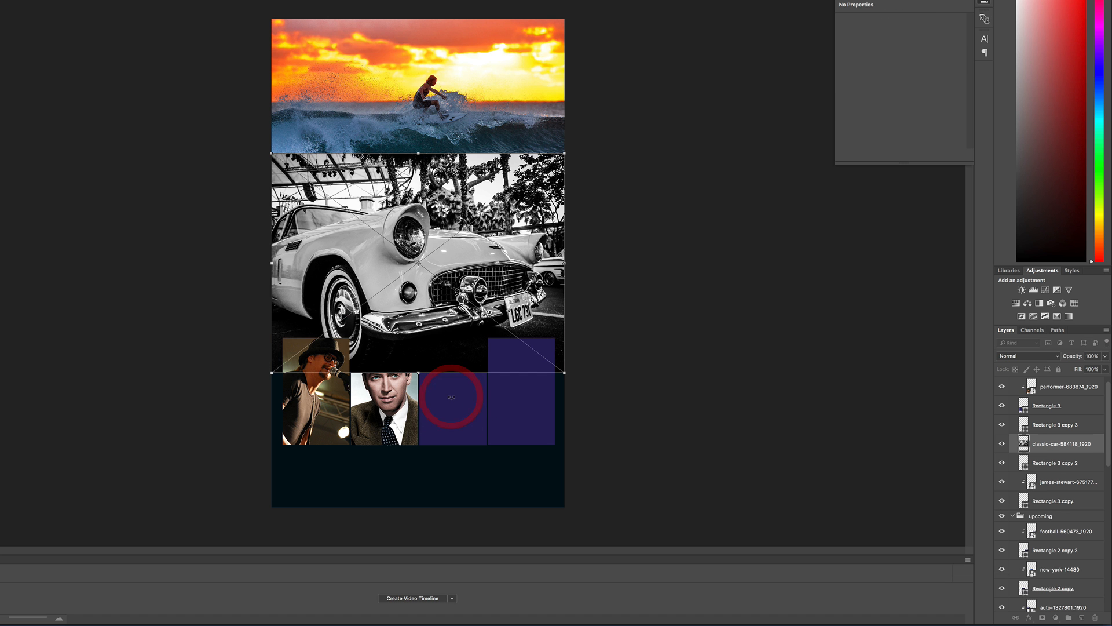
pyautogui.moveTo(437, 304); pyautogui.dragTo(501, 426)
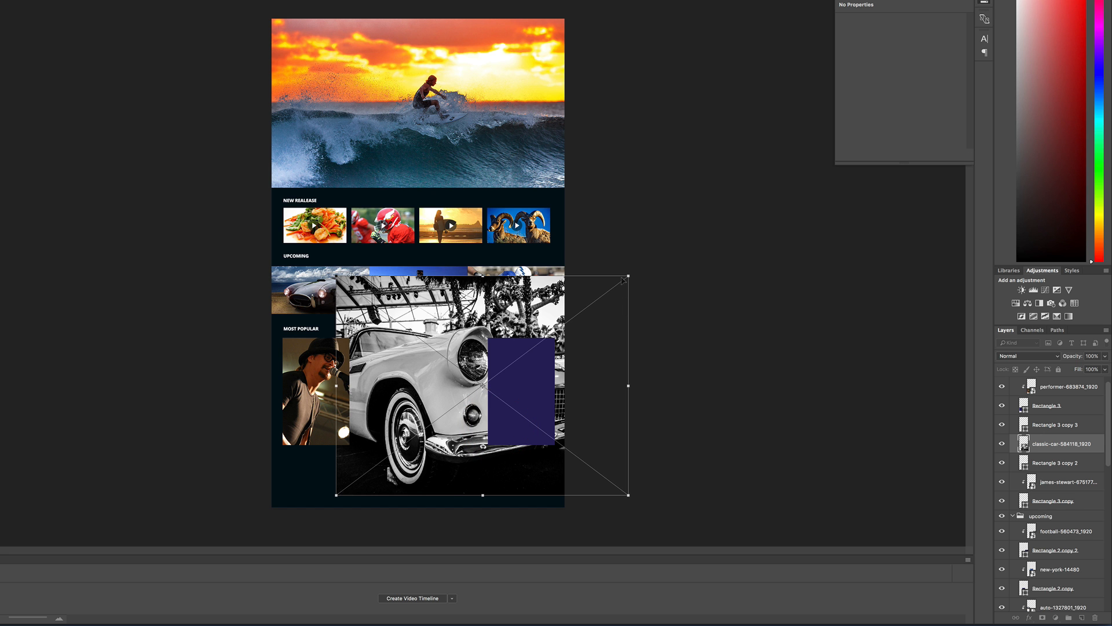
pyautogui.moveTo(629, 274); pyautogui.dragTo(548, 317)
pyautogui.moveTo(337, 495); pyautogui.dragTo(372, 468)
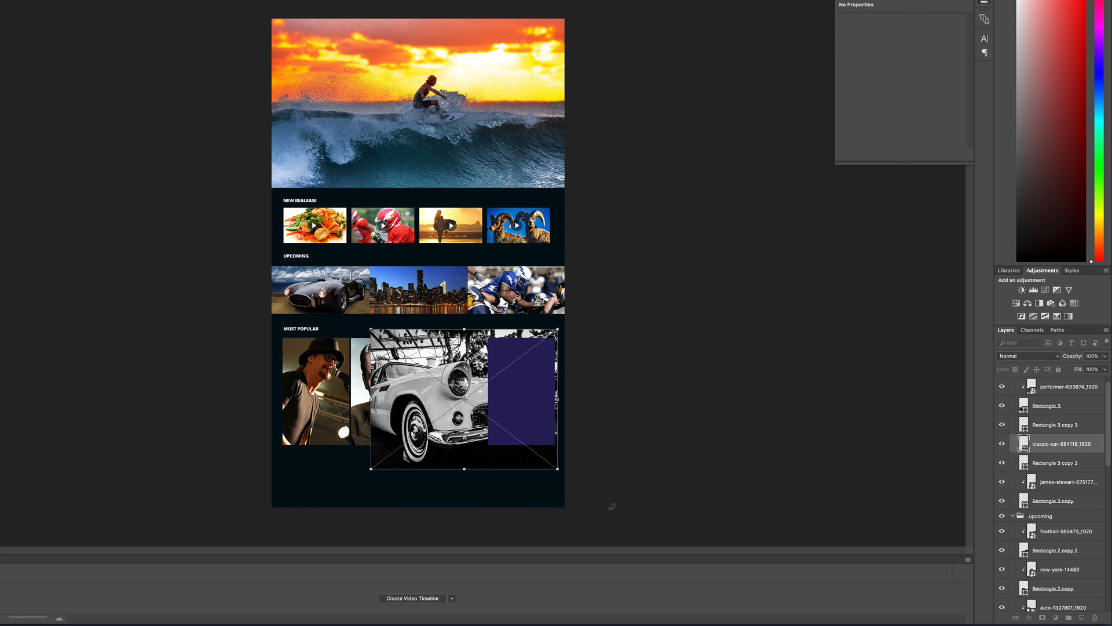
pyautogui.press('Return')
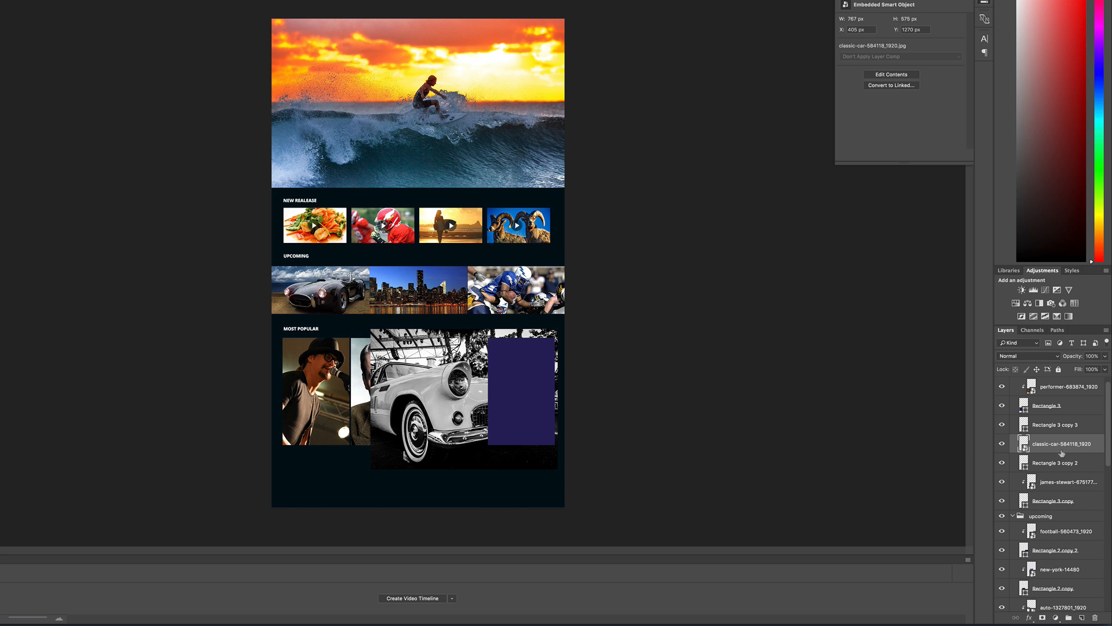
# Clip the classic car image to the third Most Popular rectangle and scale it to about 623 × 467 px within that frame.
pyautogui.moveTo(1061, 453); pyautogui.dragTo(1062, 449)
pyautogui.keyDown('alt'); pyautogui.click(1063, 451); pyautogui.keyUp('alt')
pyautogui.moveTo(425, 395); pyautogui.dragTo(459, 394)
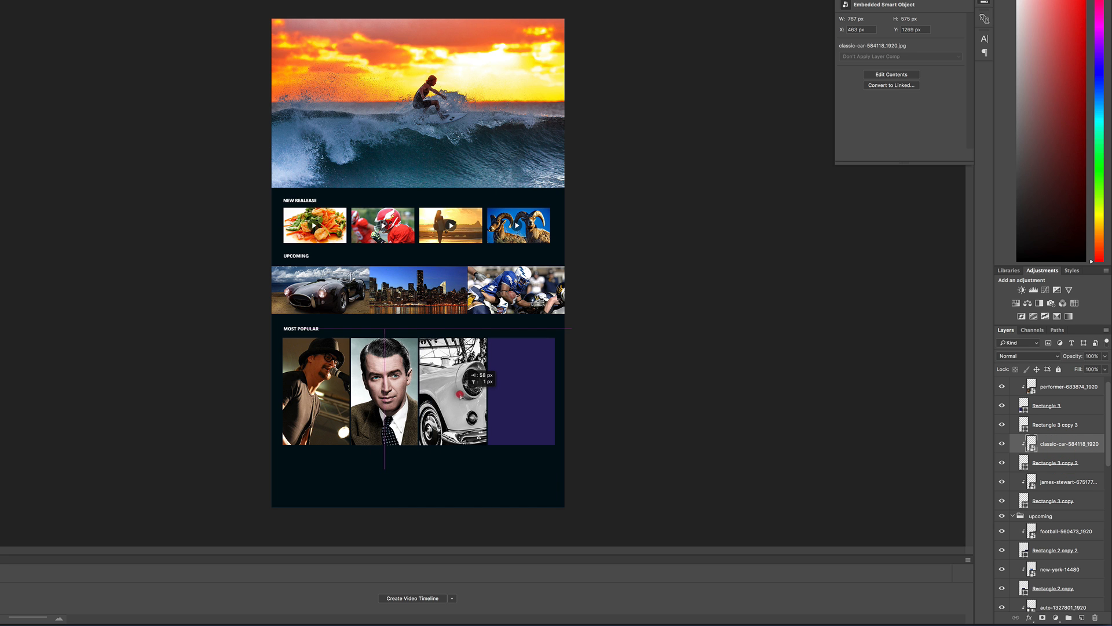
pyautogui.hotkey('ctrl', 't')
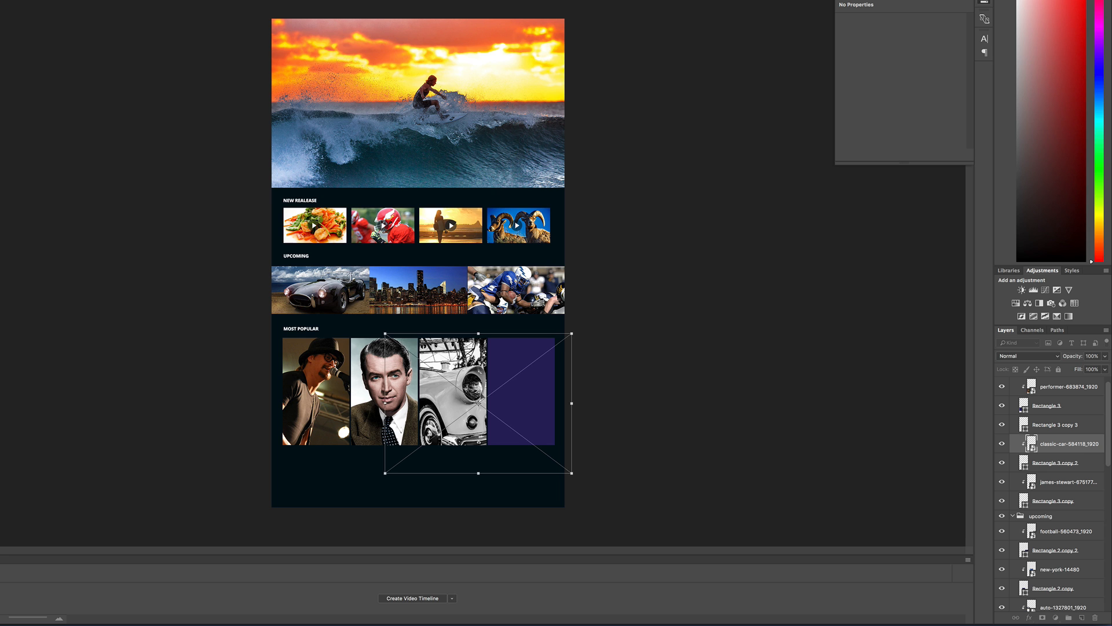
pyautogui.moveTo(572, 333); pyautogui.dragTo(554, 346)
pyautogui.moveTo(457, 381); pyautogui.dragTo(450, 372)
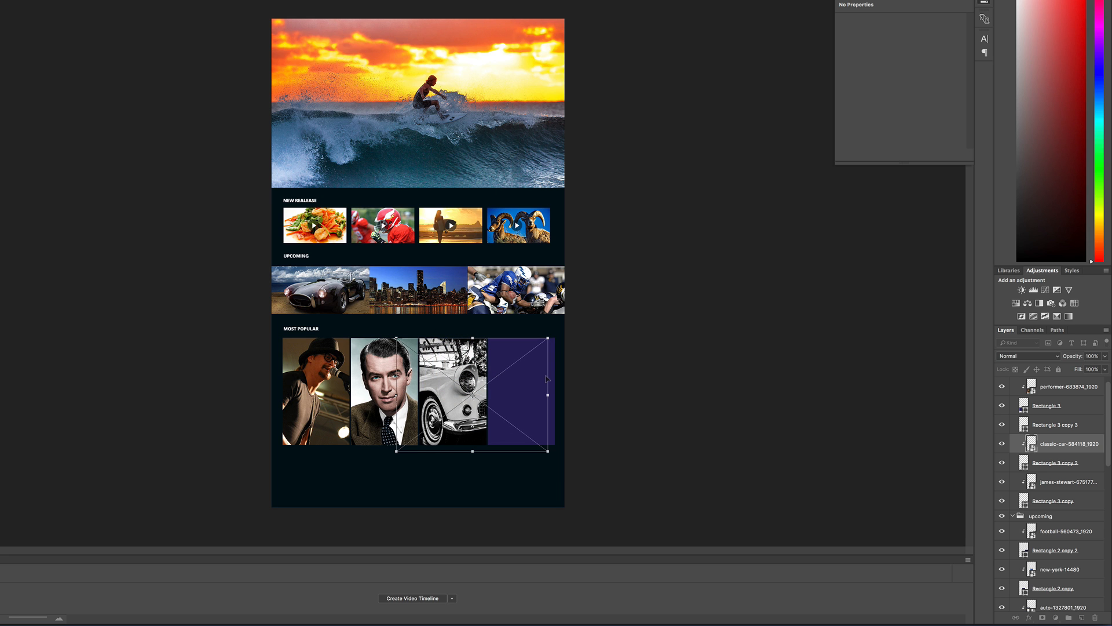
pyautogui.press('Return')
# Place fuchs-1310826_1920.jpg above Rectangle 3 copy 3, scale it to about 704 × 468 px, and clip it to that rectangle.
pyautogui.click(522, 391)
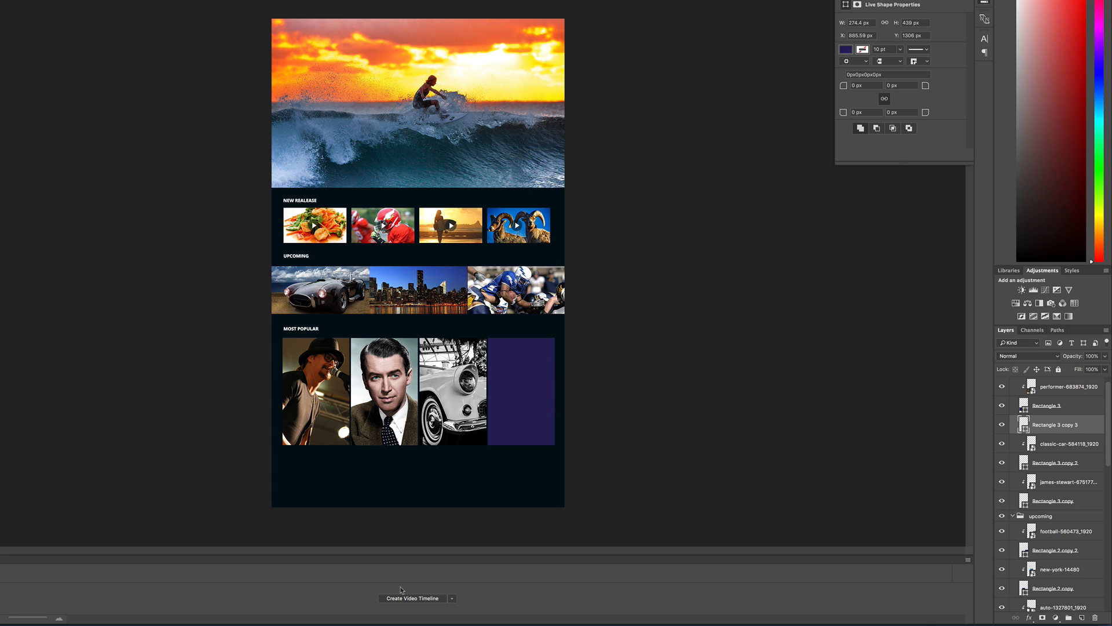
pyautogui.moveTo(417, 623)
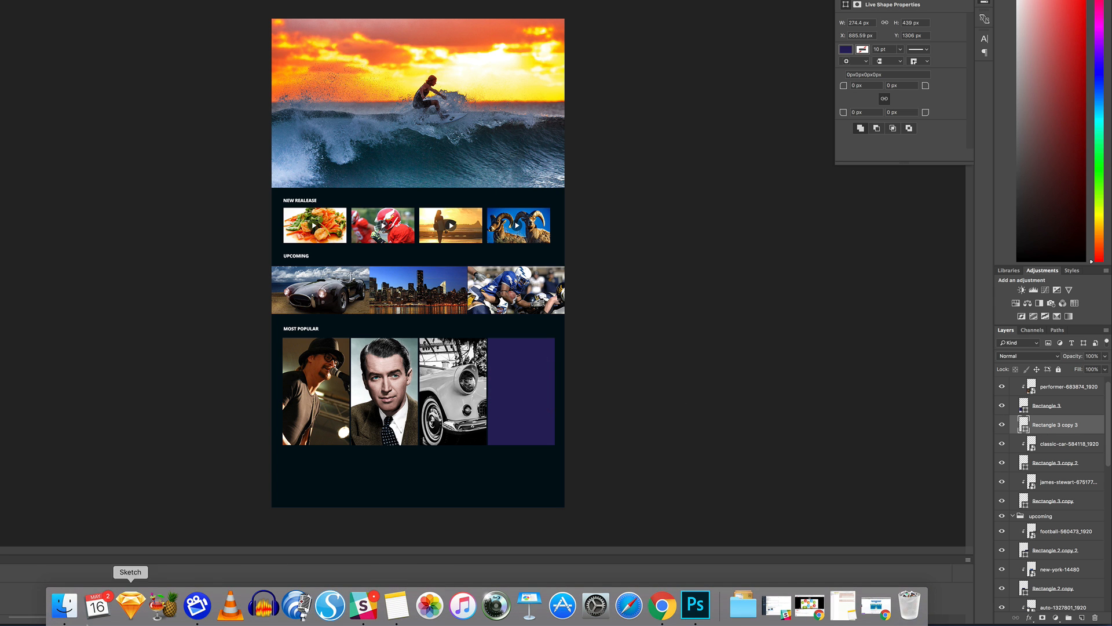
pyautogui.click(59, 607)
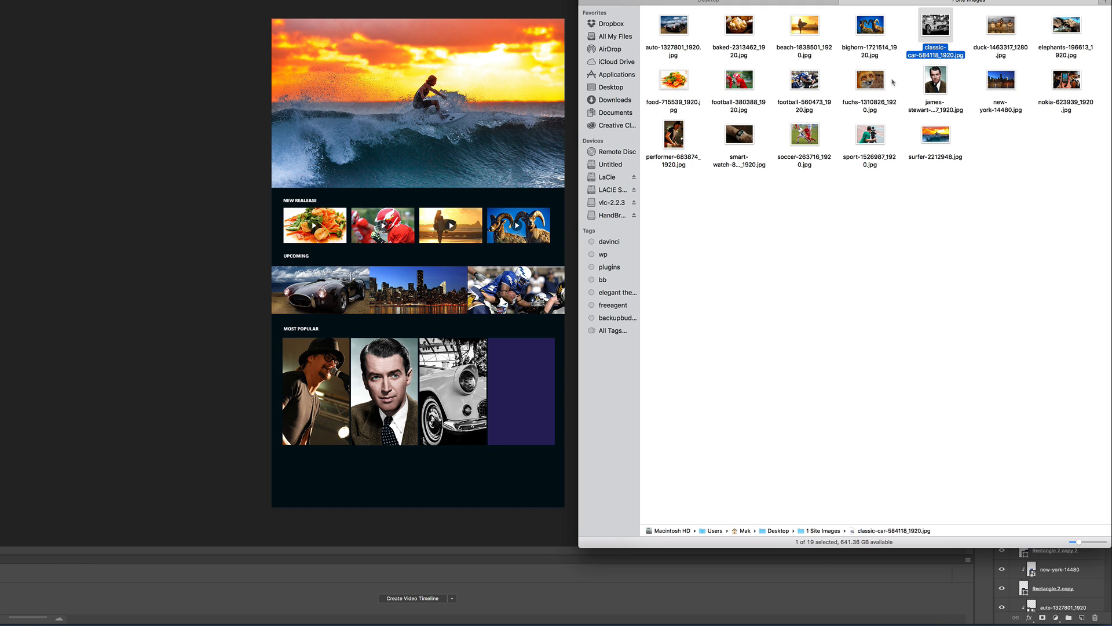
pyautogui.moveTo(870, 79); pyautogui.dragTo(510, 385)
pyautogui.moveTo(389, 218); pyautogui.dragTo(558, 365)
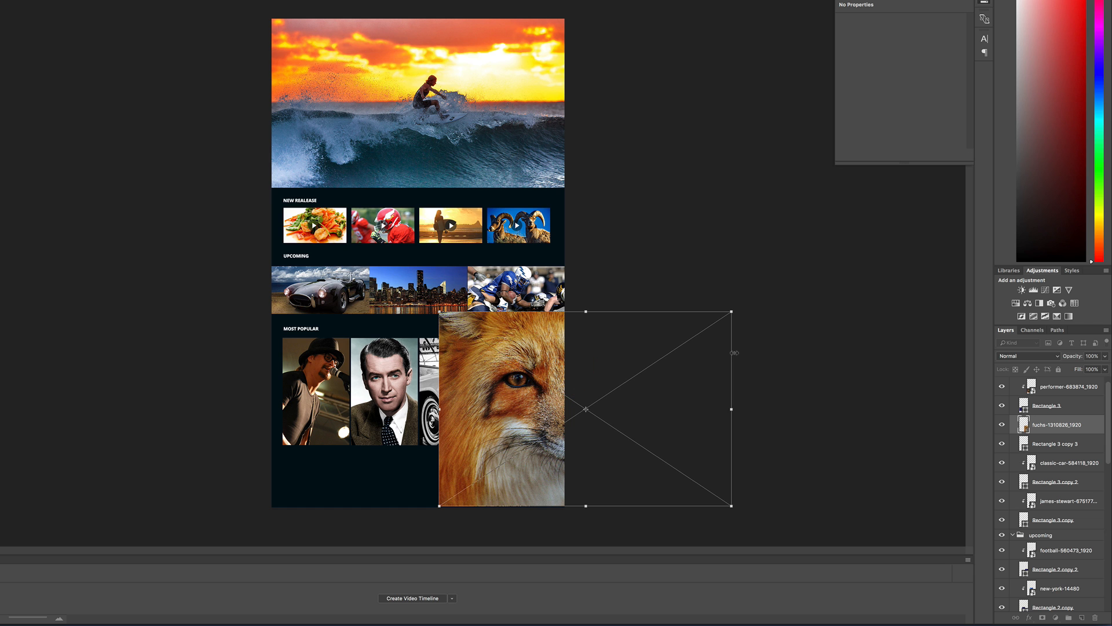
pyautogui.moveTo(732, 312); pyautogui.dragTo(597, 404)
pyautogui.moveTo(505, 474); pyautogui.dragTo(530, 421)
pyautogui.press('Return')
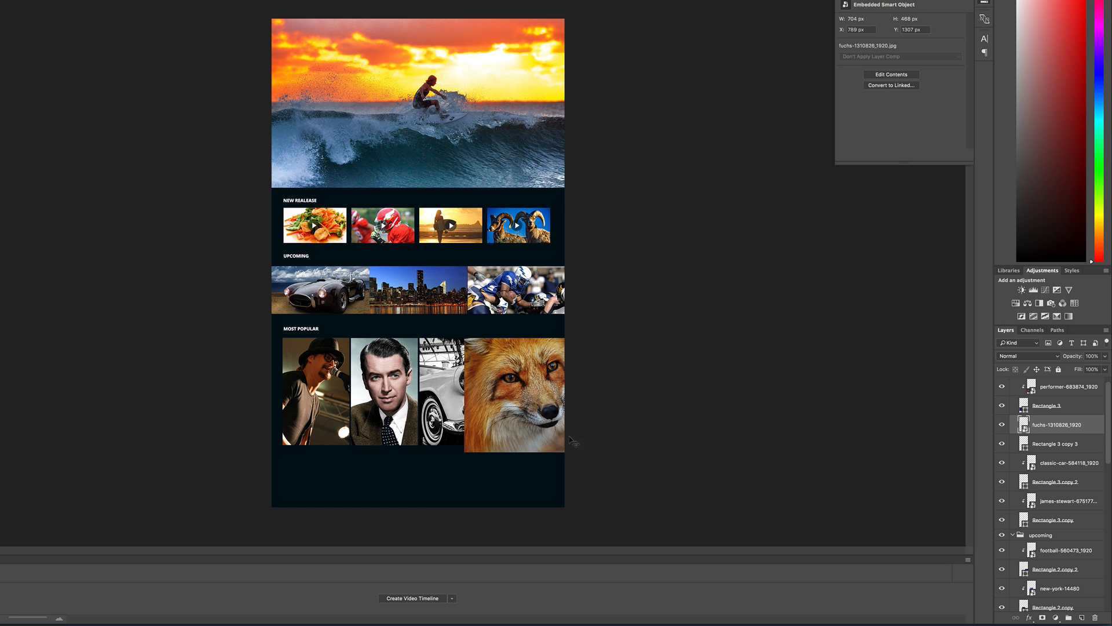
pyautogui.keyDown('alt'); pyautogui.click(1068, 434); pyautogui.keyUp('alt')
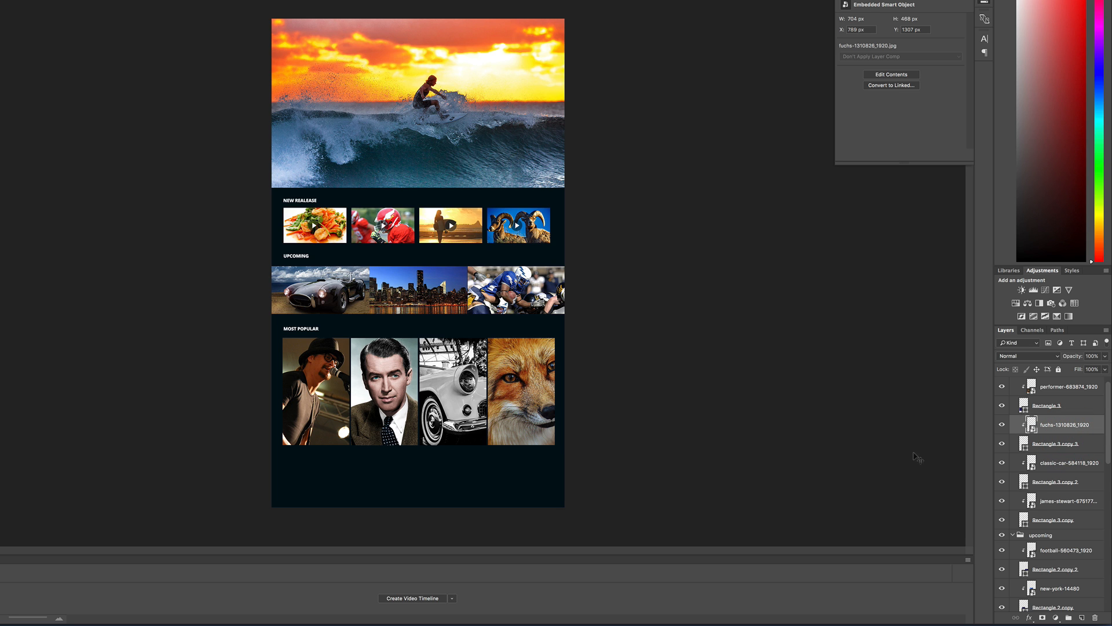
pyautogui.click(612, 388)
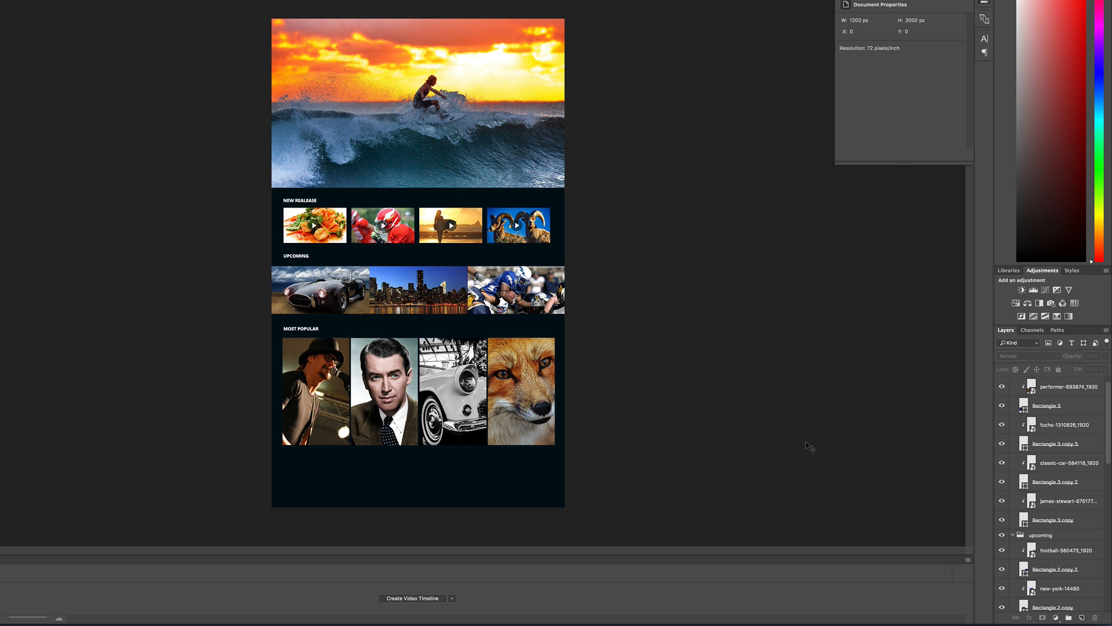
# Convert the performer image and its clipping base Rectangle 3 into a single smart object.
pyautogui.hotkey('ctrl', '+')
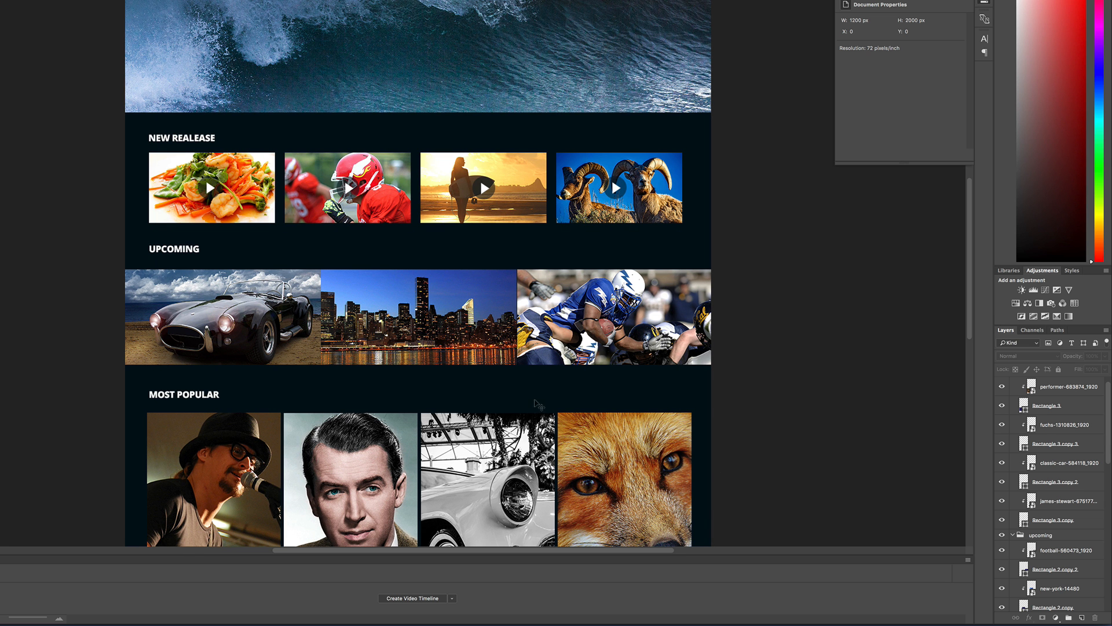
pyautogui.scroll(-5, 492, 353)
pyautogui.moveTo(484, 123); pyautogui.dragTo(530, 118)
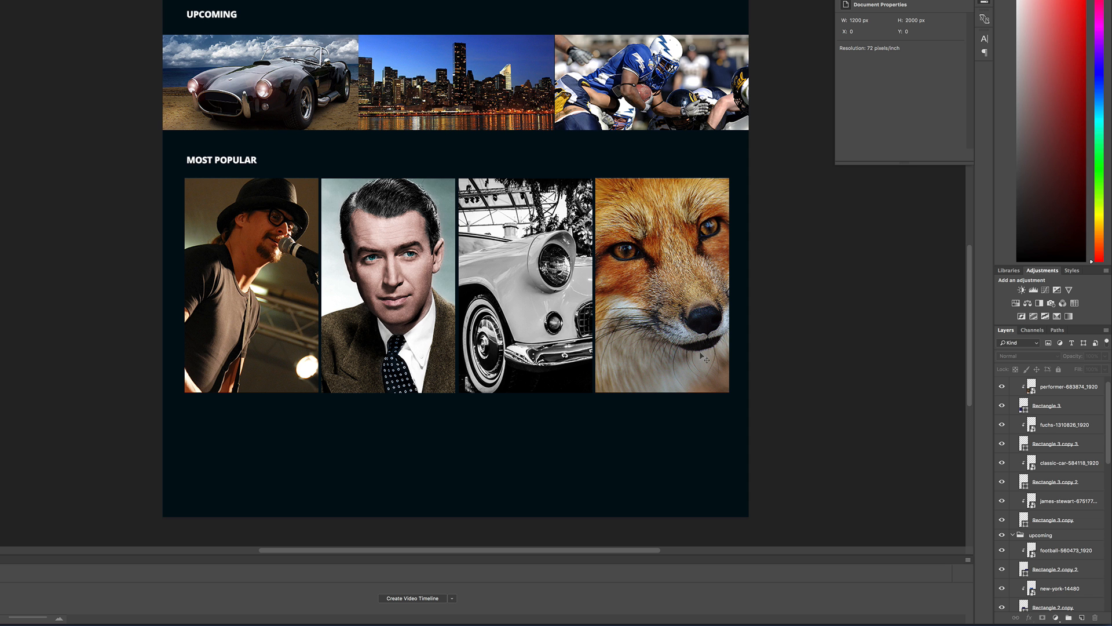
pyautogui.moveTo(468, 119); pyautogui.dragTo(503, 546)
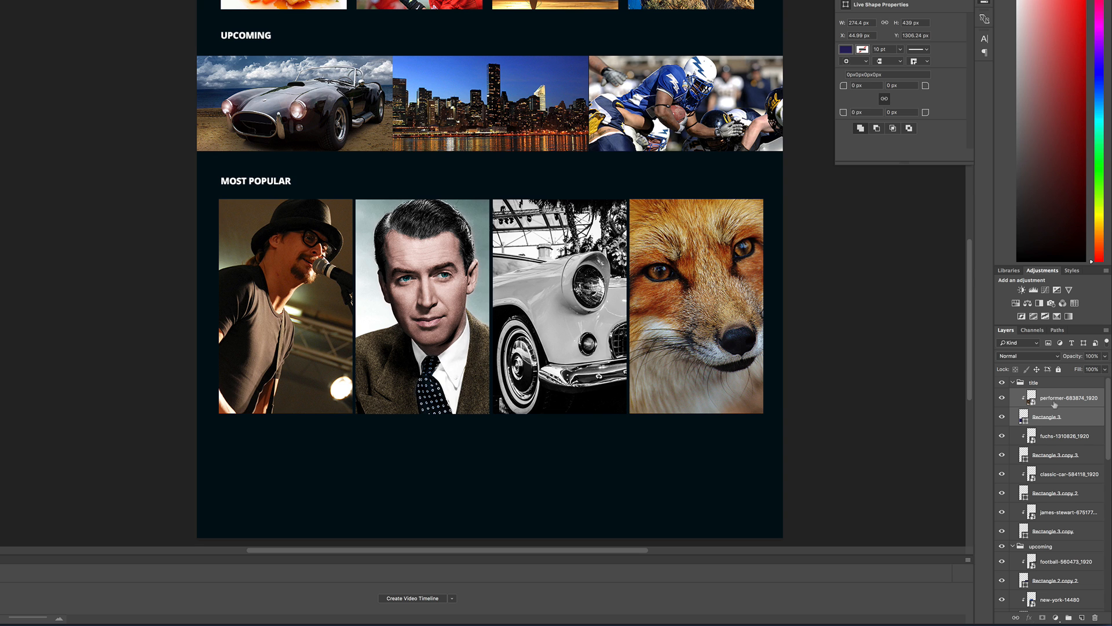
pyautogui.click(1001, 399)
pyautogui.click(1002, 417)
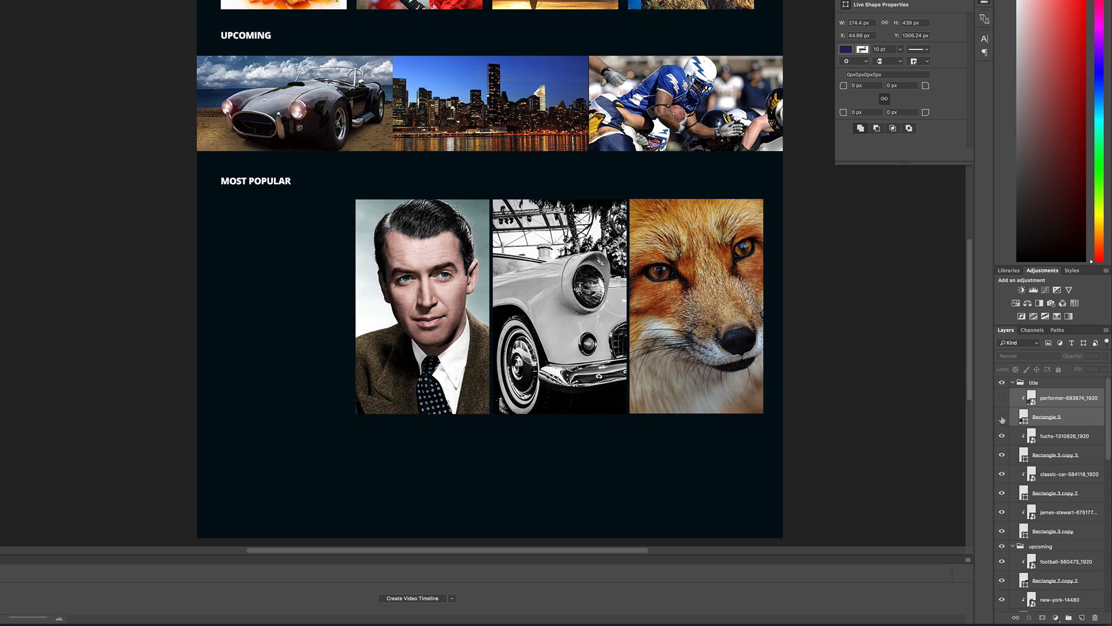
pyautogui.click(1001, 417)
pyautogui.click(1003, 399)
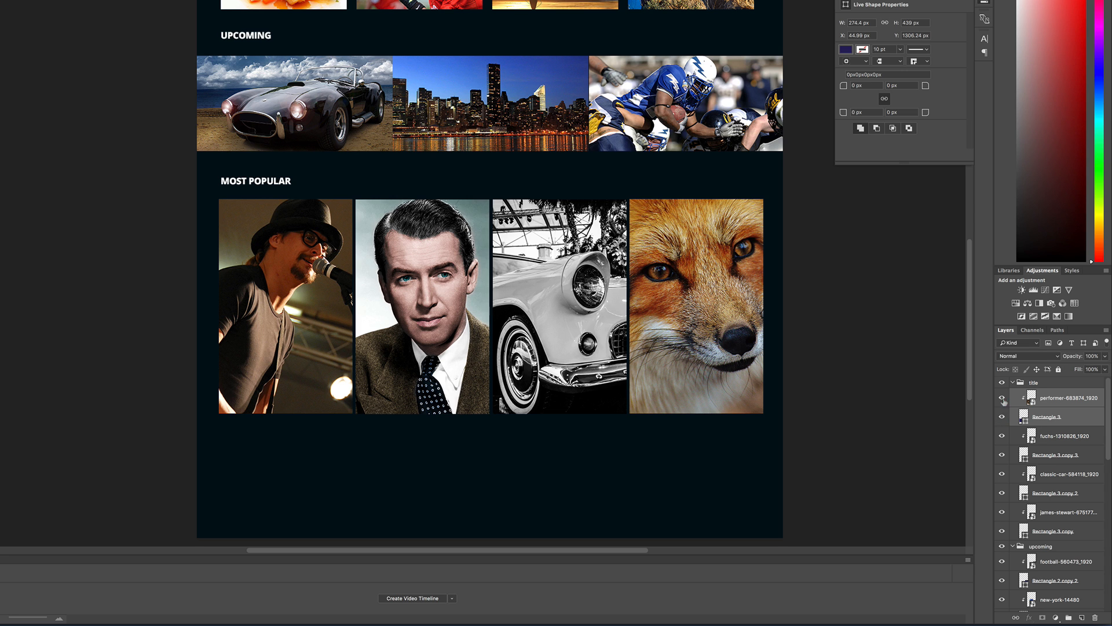
pyautogui.rightClick(1077, 399)
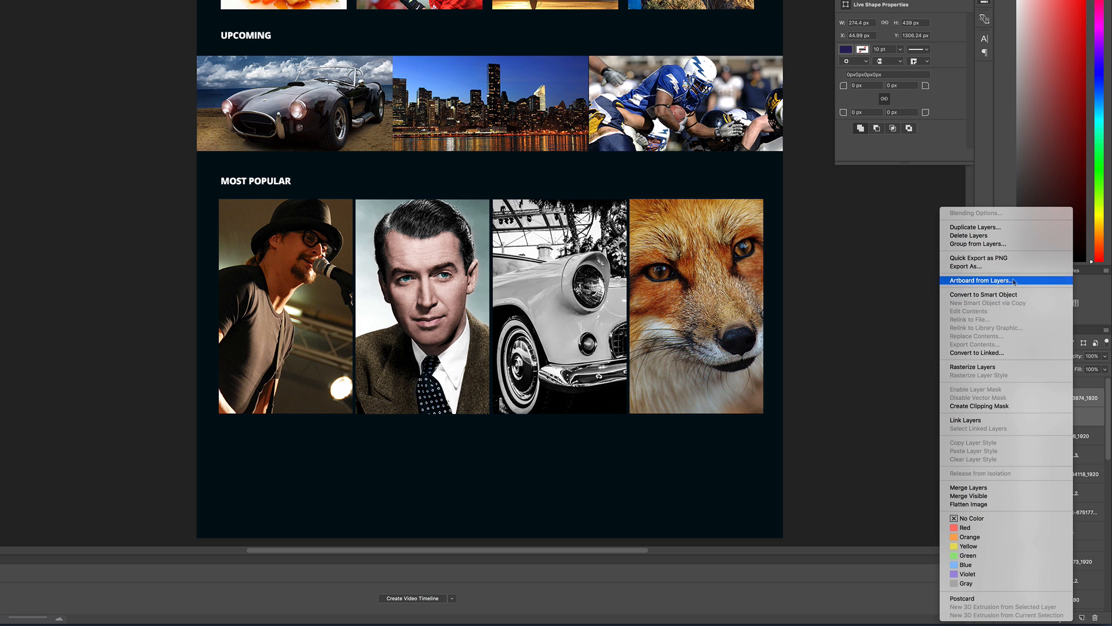
pyautogui.click(1008, 295)
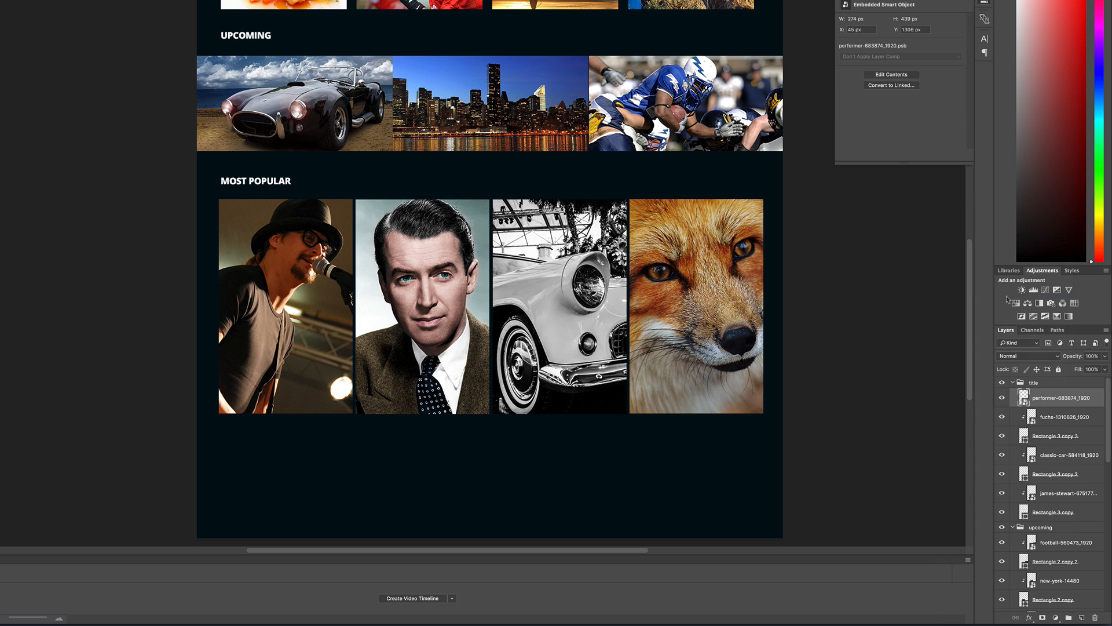
# Combine the fuchs fox image and Rectangle 3 copy 3 into one smart object.
pyautogui.click(1057, 421)
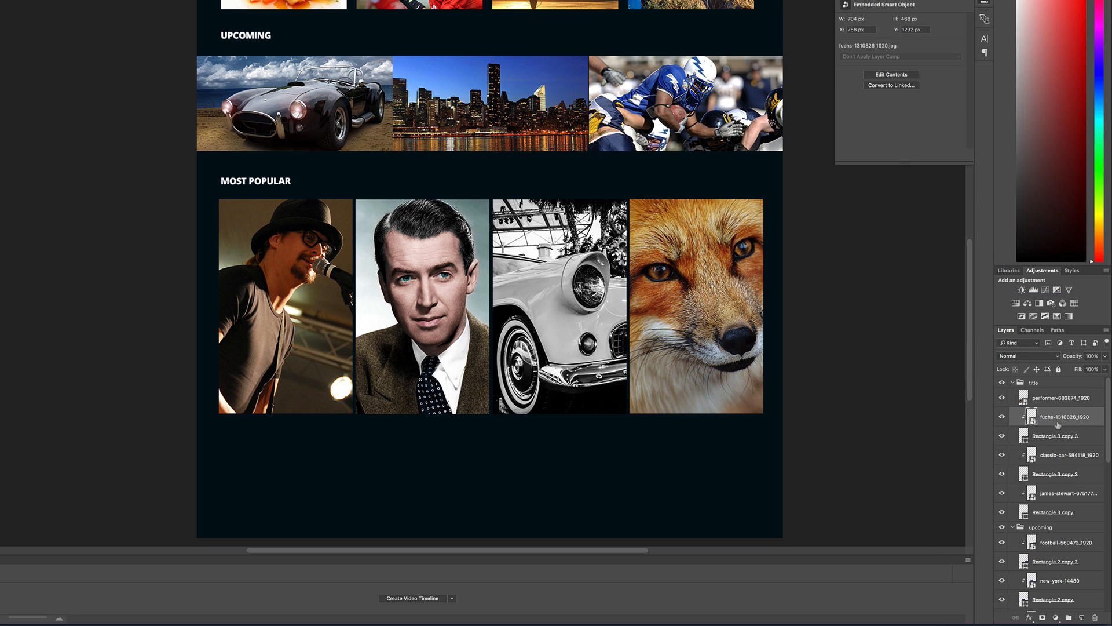
pyautogui.keyDown('shift'); pyautogui.click(1060, 438); pyautogui.keyUp('shift')
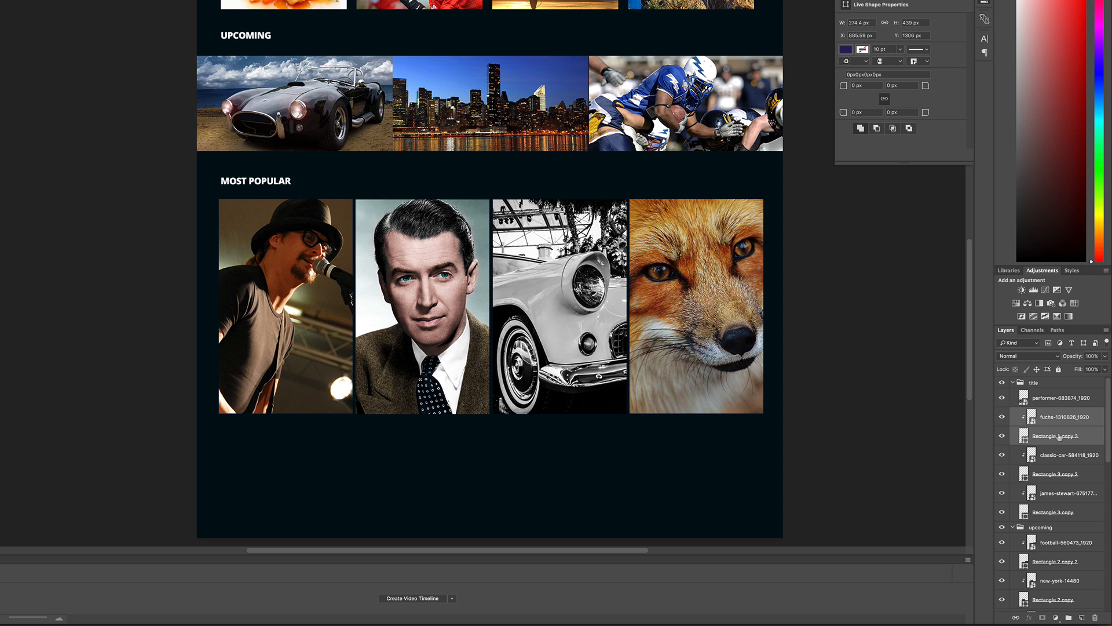
pyautogui.rightClick(1058, 426)
pyautogui.click(992, 296)
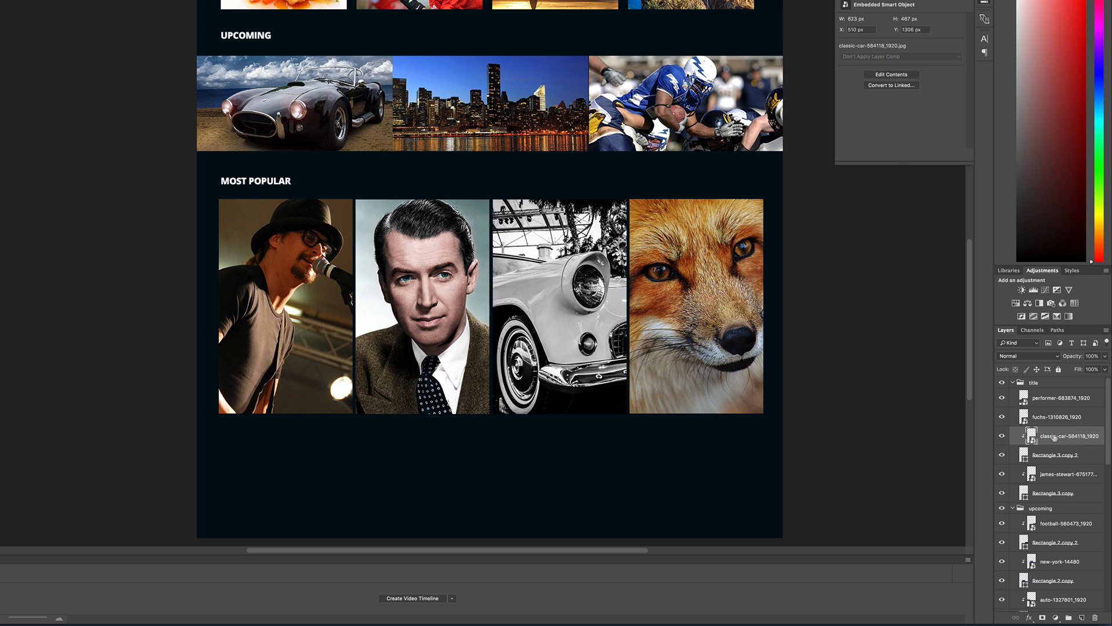
# Merge the classic car image and Rectangle 3 copy 2 into one smart object.
pyautogui.keyDown('shift'); pyautogui.click(1060, 457); pyautogui.keyUp('shift')
pyautogui.rightClick(1055, 439)
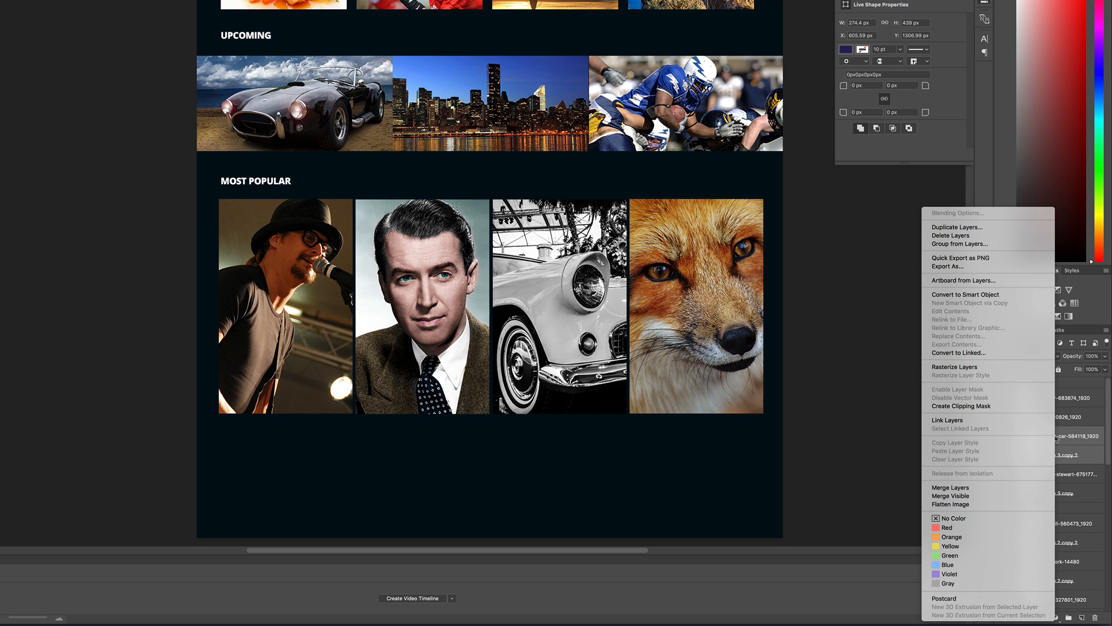
pyautogui.click(980, 295)
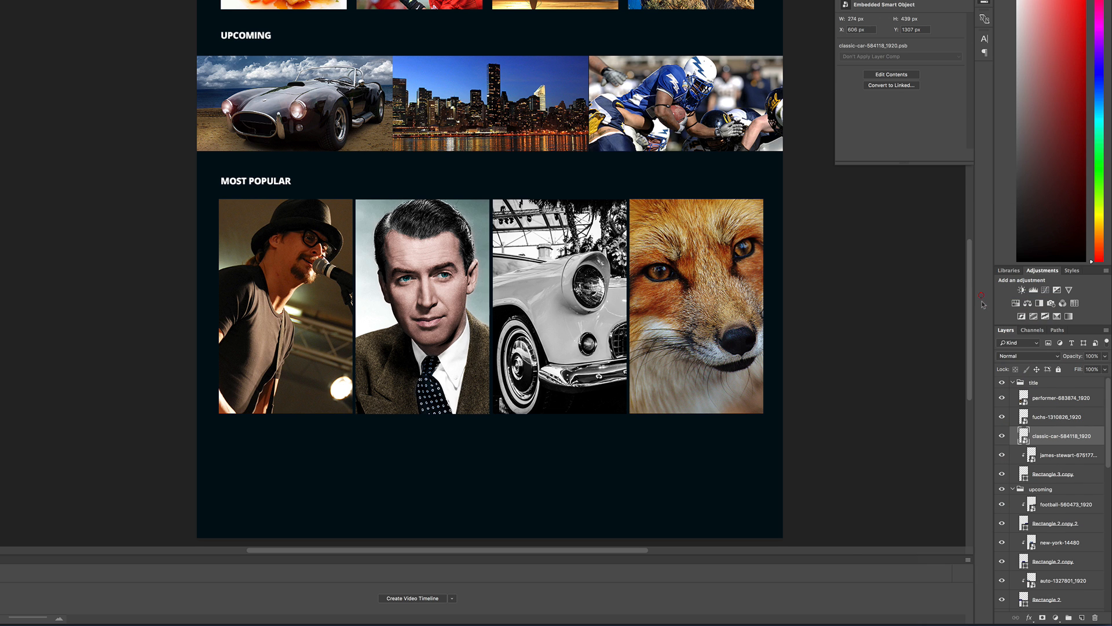
# Convert the james-stewart portrait and Rectangle 3 copy together into one smart object.
pyautogui.click(1049, 456)
pyautogui.keyDown('shift'); pyautogui.click(1050, 476); pyautogui.keyUp('shift')
pyautogui.rightClick(1050, 459)
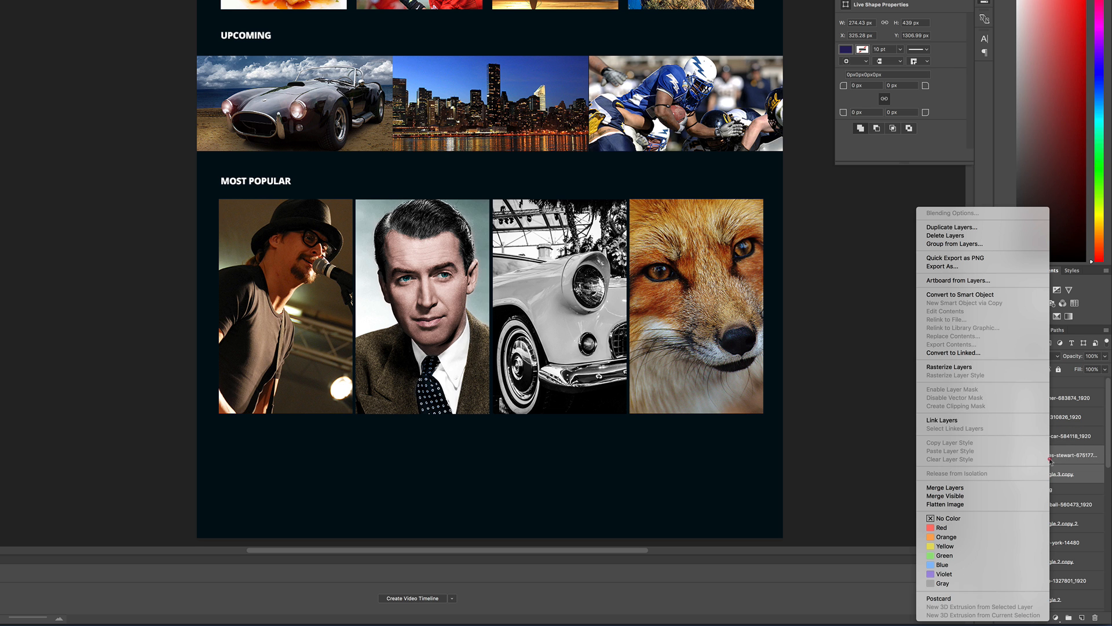
pyautogui.click(979, 295)
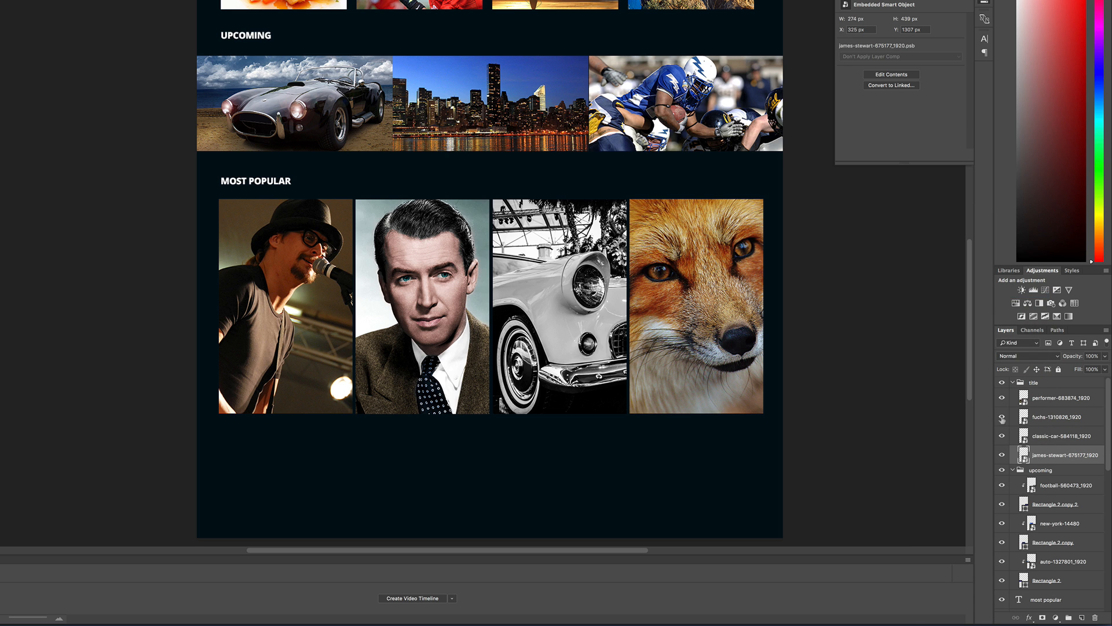
pyautogui.scroll(-4, 1052, 453)
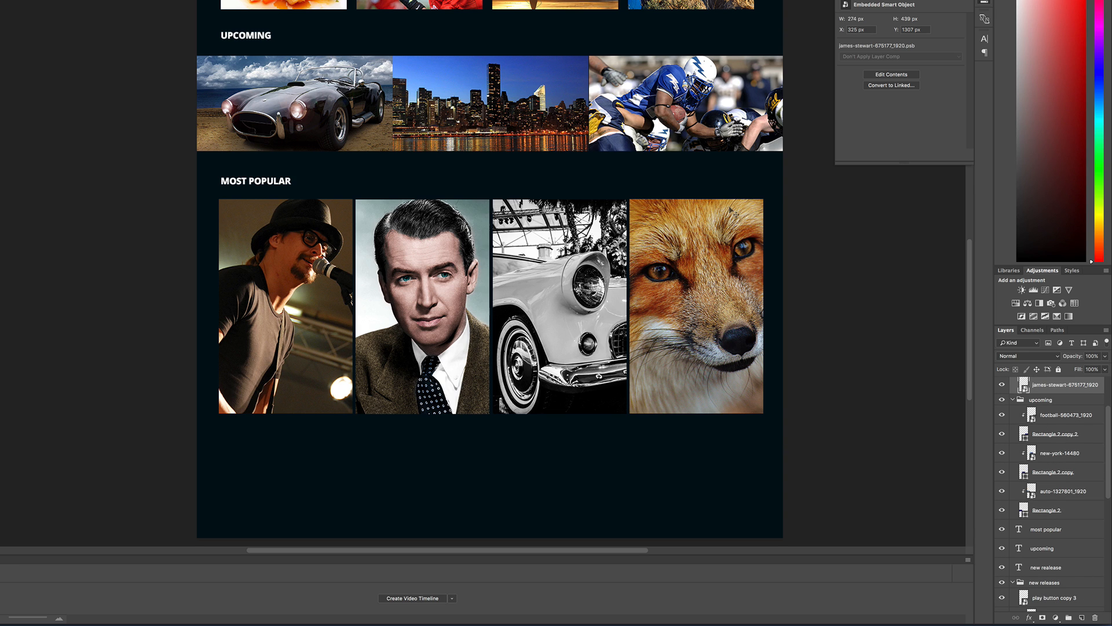
# Convert the football-560473_1920 image and its clipping base Rectangle 2 copy 2 into a single smart object.
pyautogui.click(1058, 417)
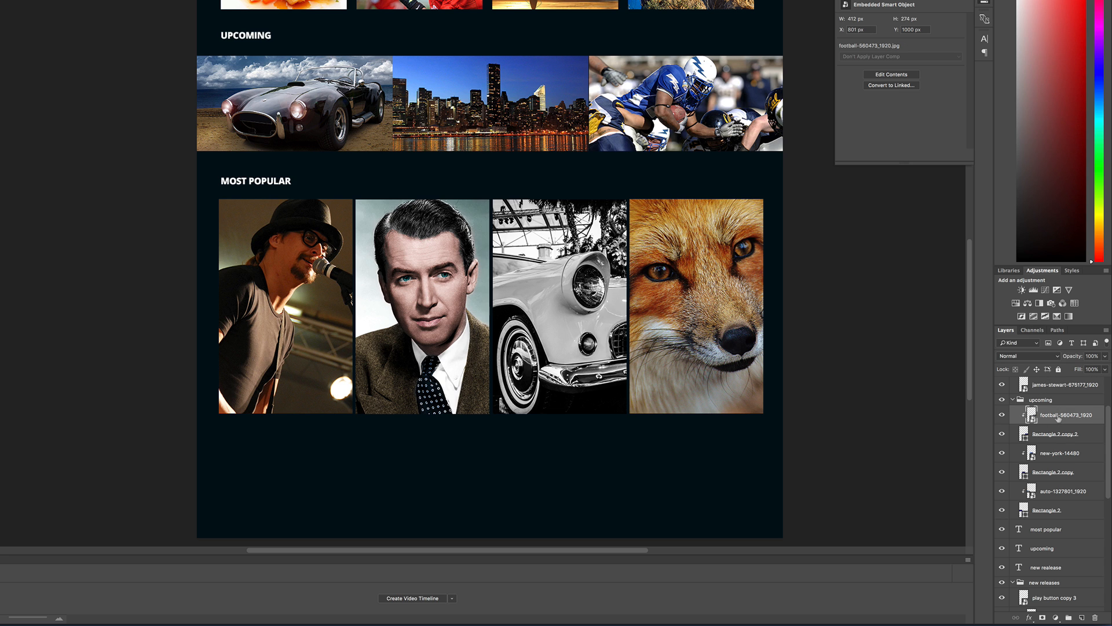
pyautogui.click(1061, 435)
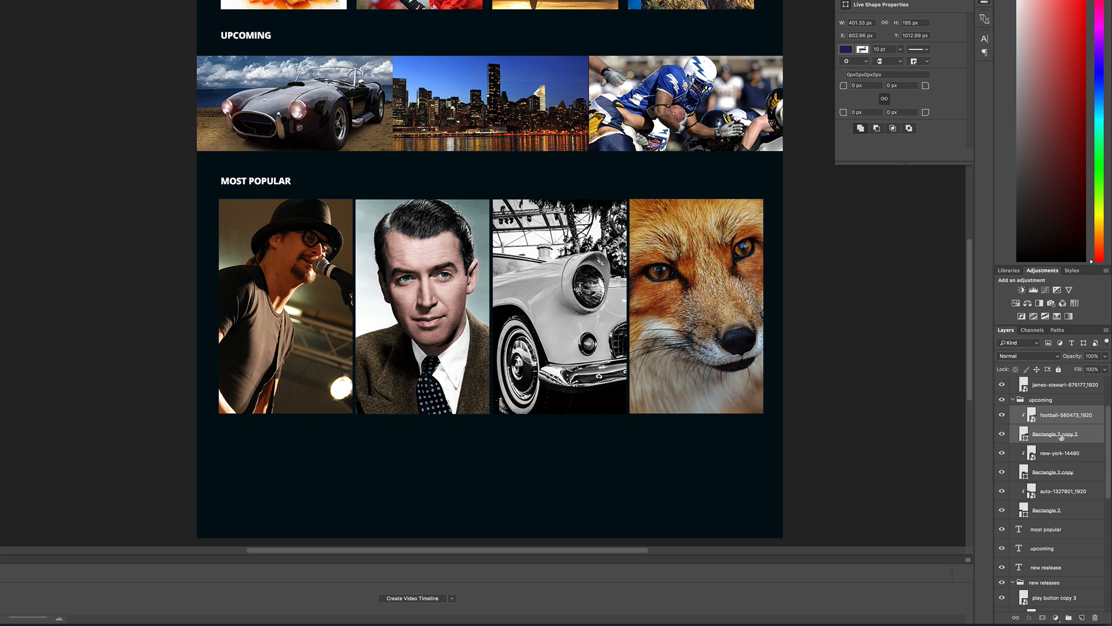
pyautogui.rightClick(1061, 434)
pyautogui.click(1010, 330)
# Combine the new-york-14480 image and Rectangle 2 copy into one smart object.
pyautogui.click(1055, 438)
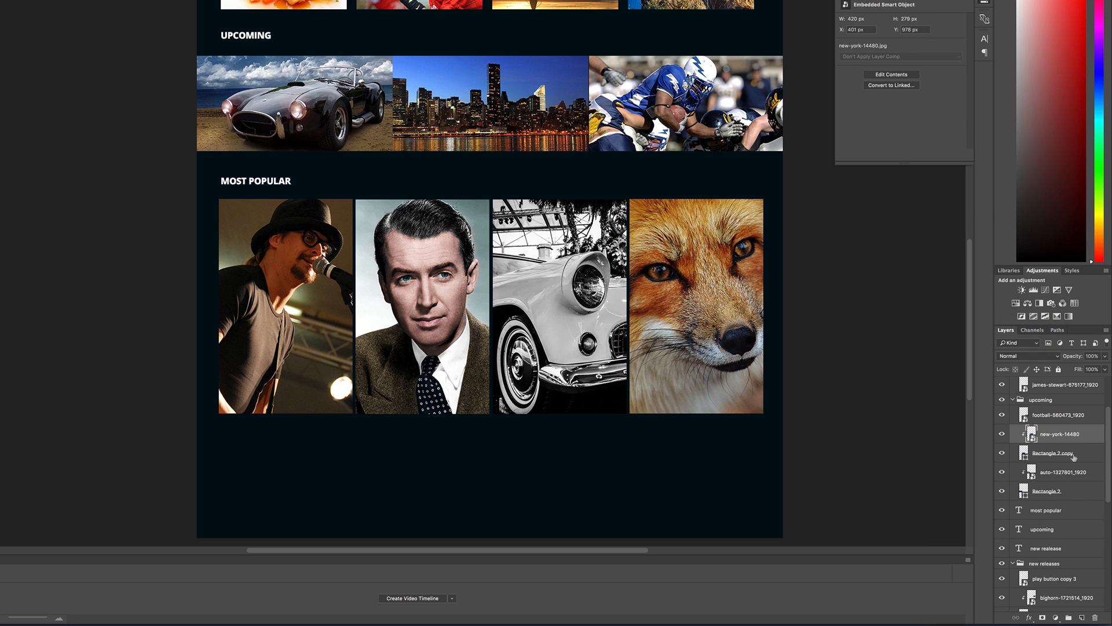
pyautogui.keyDown('shift'); pyautogui.click(1070, 455); pyautogui.keyUp('shift')
pyautogui.rightClick(1069, 439)
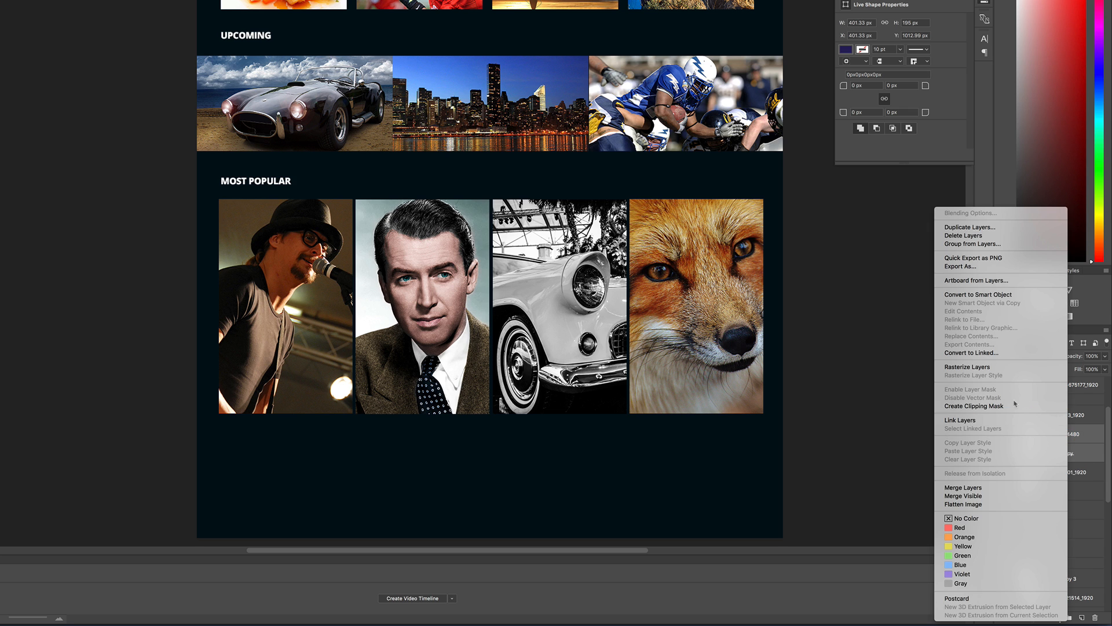
pyautogui.click(997, 294)
# Merge the auto-1327801_1920 image and Rectangle 2 into one smart object.
pyautogui.scroll(-2, 1025, 434)
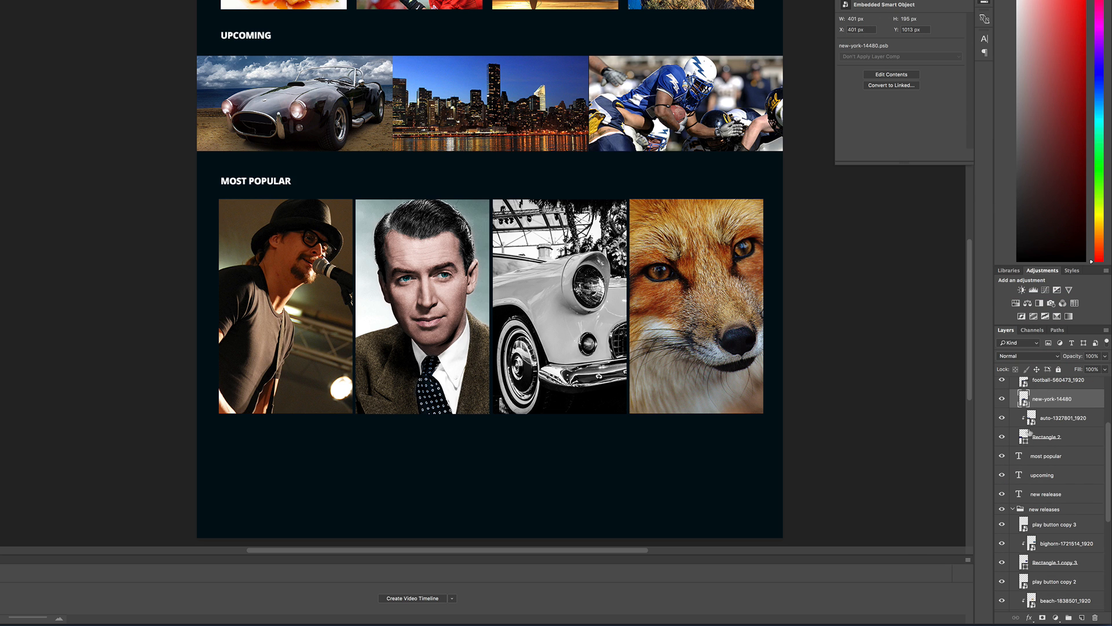
pyautogui.click(1091, 419)
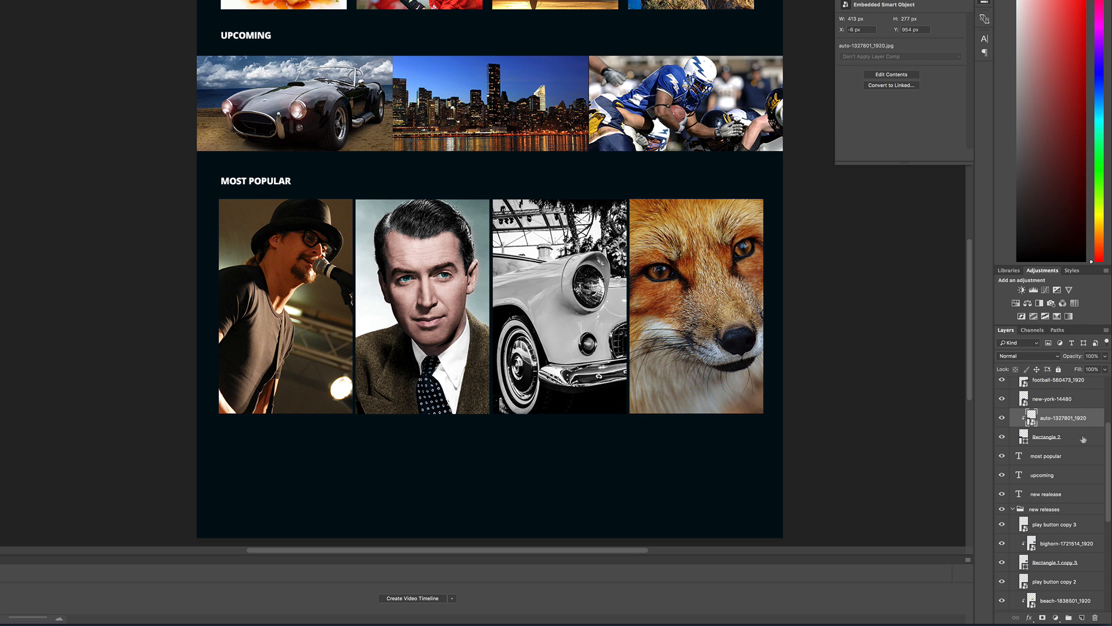
pyautogui.keyDown('shift'); pyautogui.click(1083, 438); pyautogui.keyUp('shift')
pyautogui.rightClick(1051, 418)
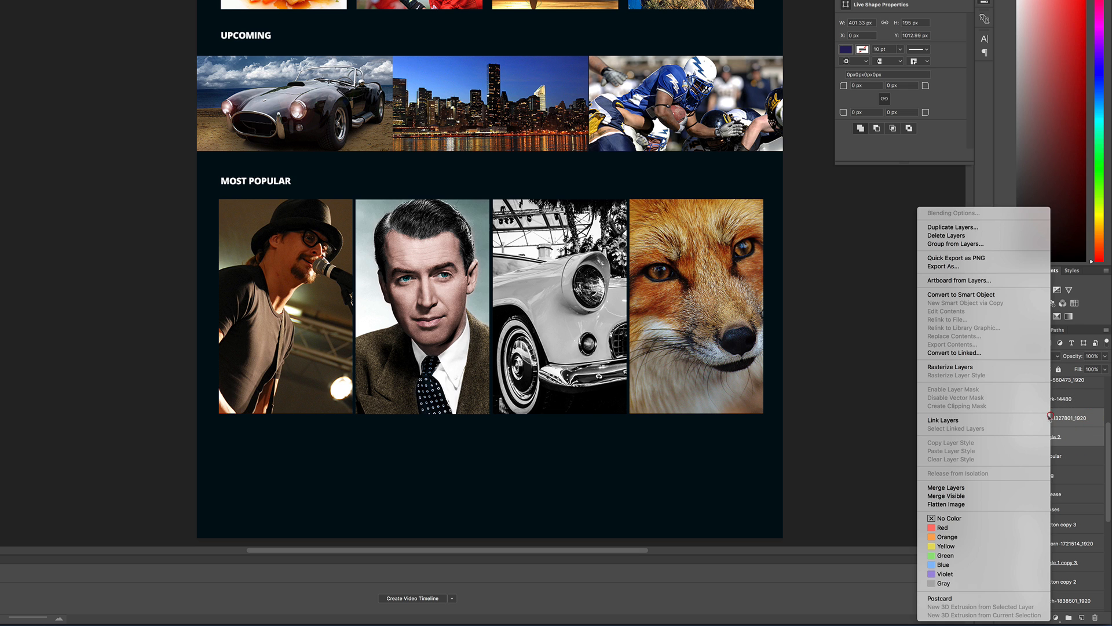
pyautogui.click(962, 295)
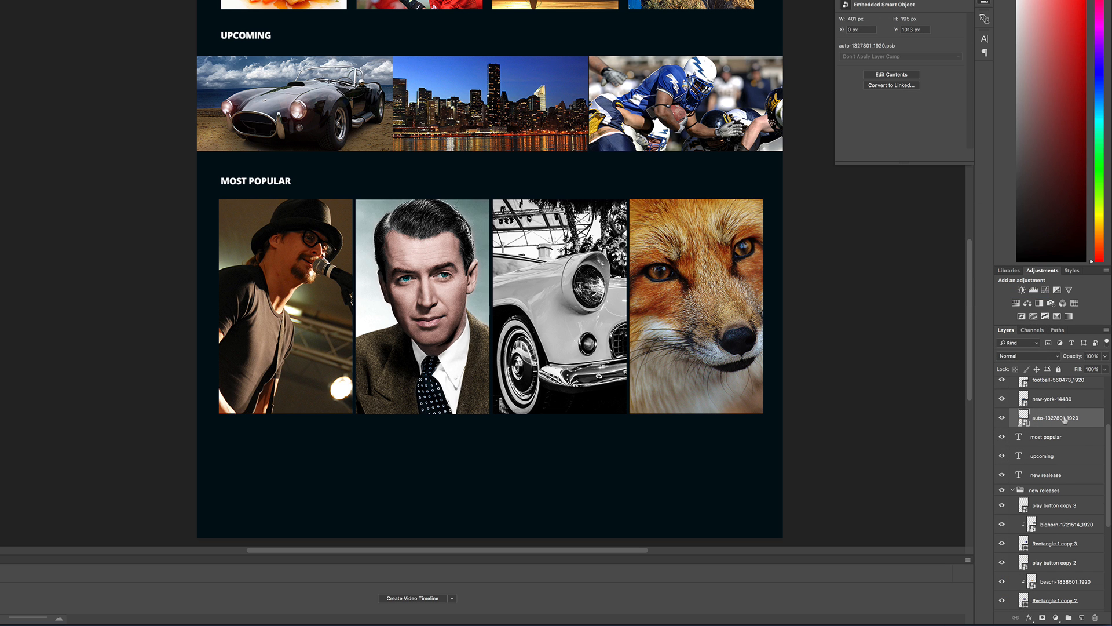
# Identify the beach-1838501_1920 image and Rectangle 1 copy 2 by toggling their visibility, and convert both into one smart object.
pyautogui.scroll(-4, 1068, 478)
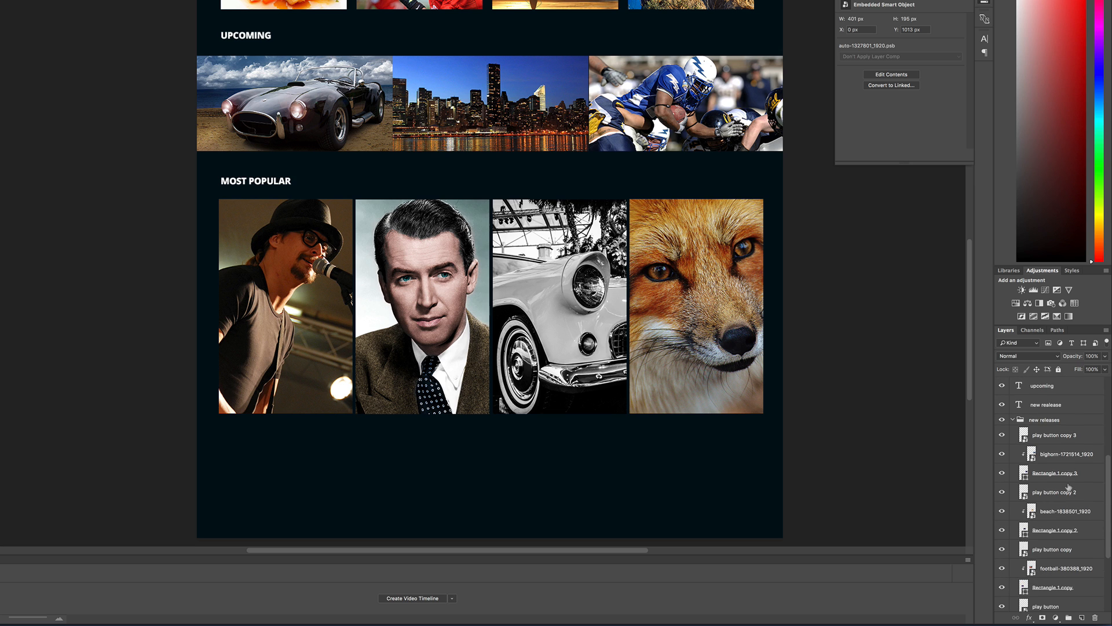
pyautogui.click(1002, 436)
pyautogui.scroll(5, 724, 347)
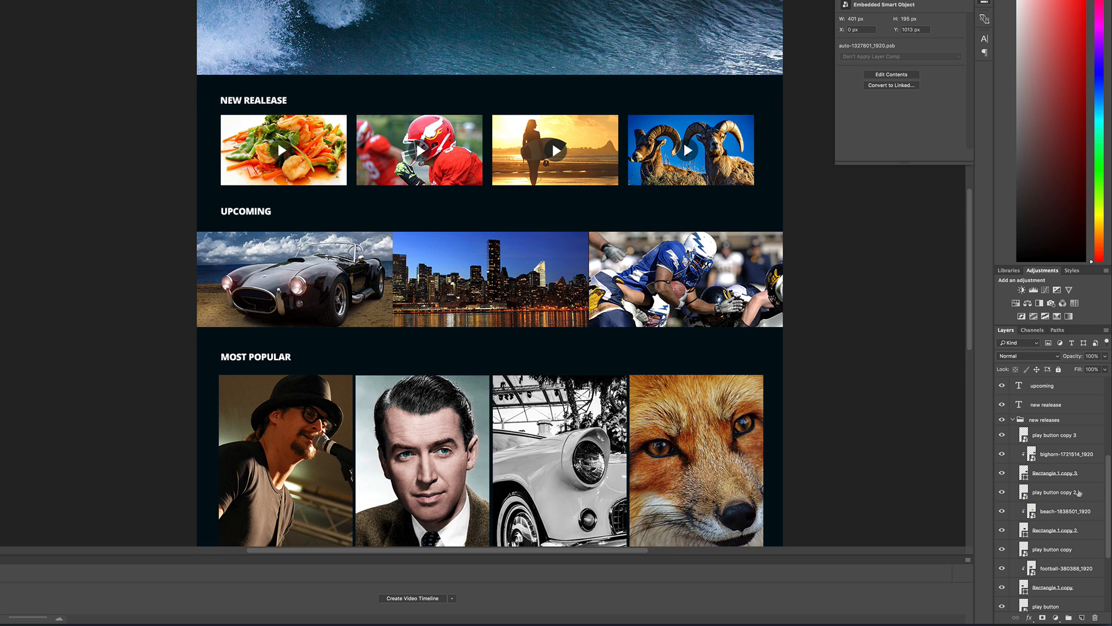
pyautogui.click(1086, 493)
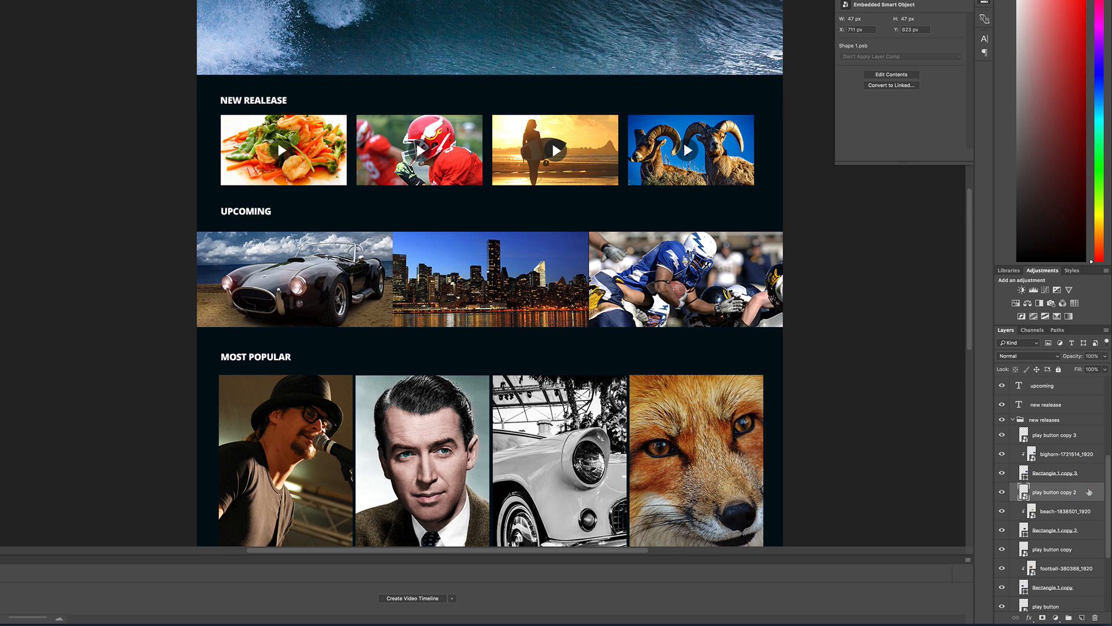
pyautogui.click(1087, 512)
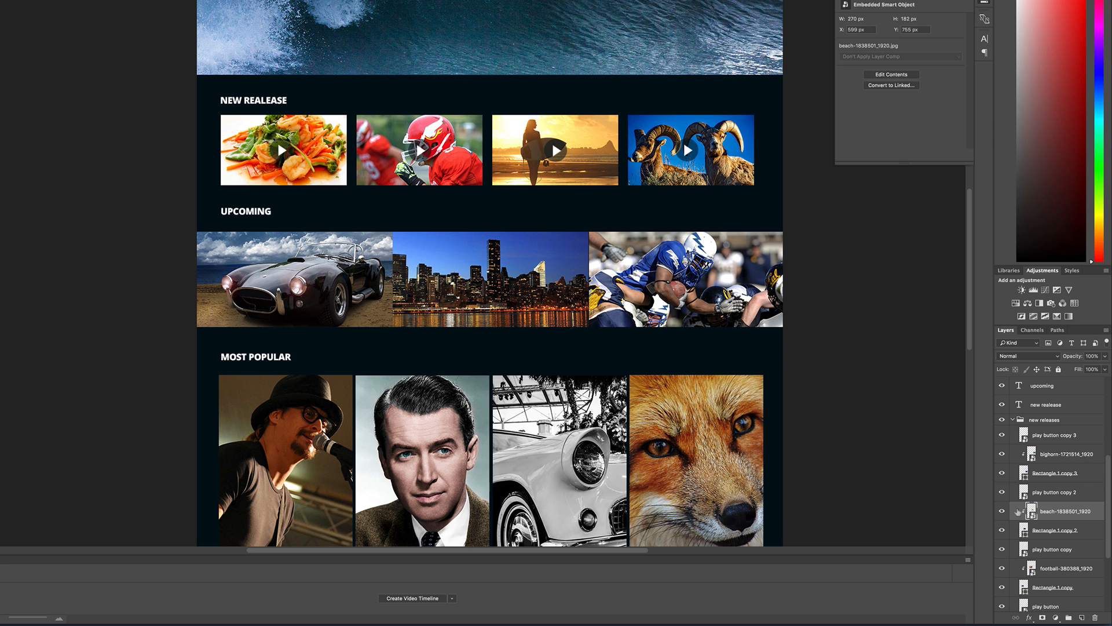
pyautogui.click(1001, 512)
pyautogui.click(1001, 512)
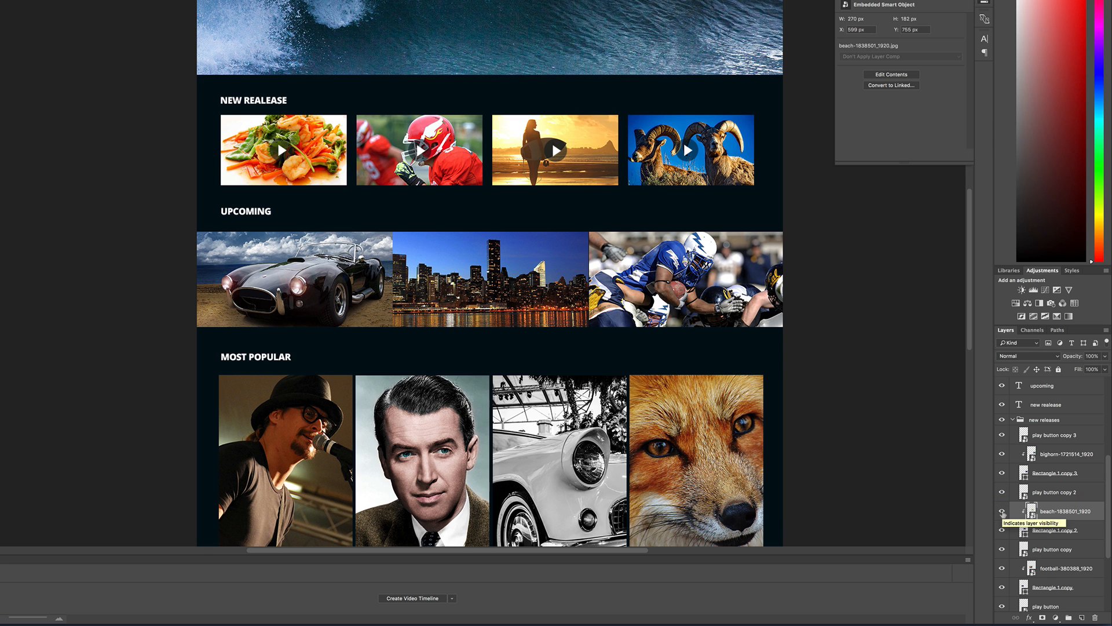
pyautogui.click(1002, 512)
pyautogui.click(1001, 512)
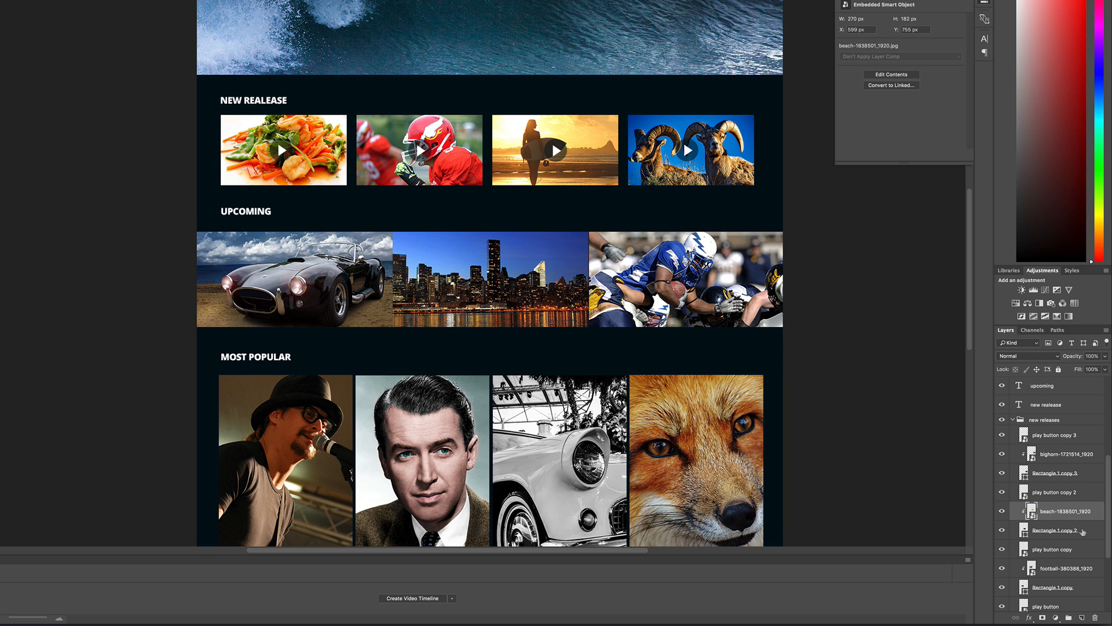
pyautogui.click(1002, 530)
pyautogui.click(1001, 530)
# Convert football-380388_1920 with Rectangle 1 copy into one smart object, and food-715539_1920 with Rectangle 1 into another.
pyautogui.click(1074, 502)
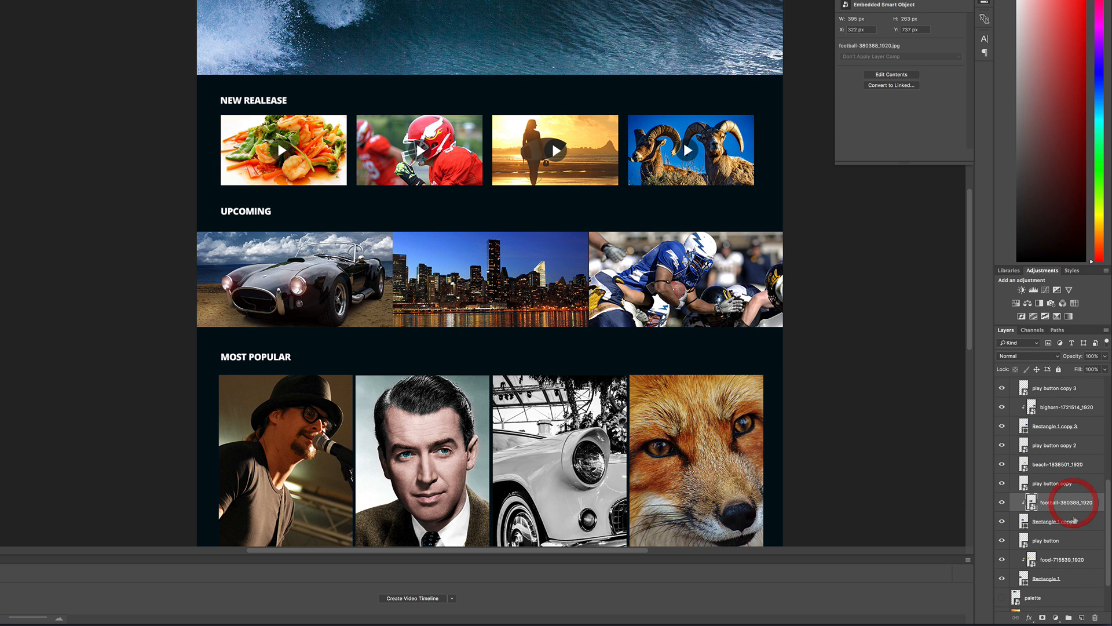
pyautogui.keyDown('shift'); pyautogui.click(1082, 520); pyautogui.keyUp('shift')
pyautogui.rightClick(1063, 499)
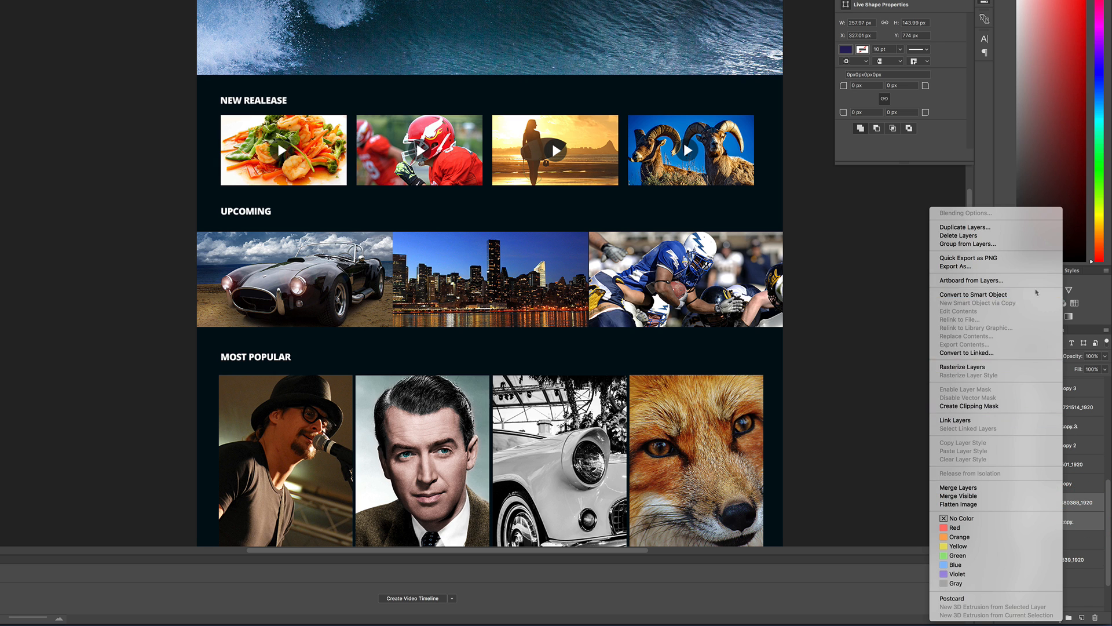
pyautogui.click(1025, 295)
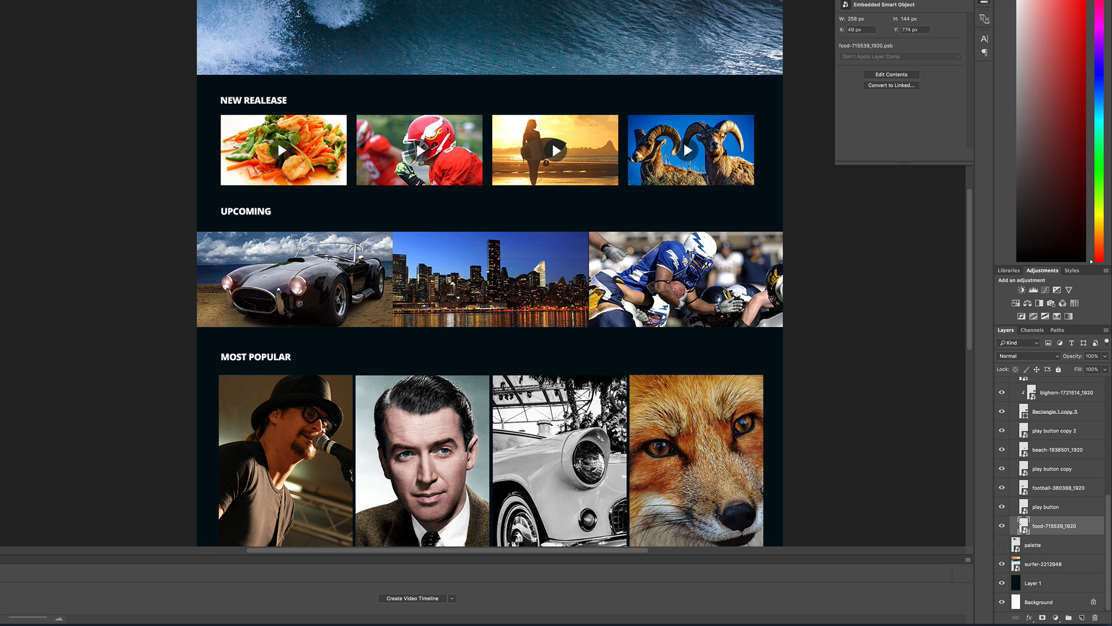
# Add the text SATURDAY NIGHT over the performer image in the Most Popular row, in white Open Sans Extrabold at 18.77 pt.
pyautogui.scroll(-3, 606, 342)
pyautogui.scroll(5, 605, 341)
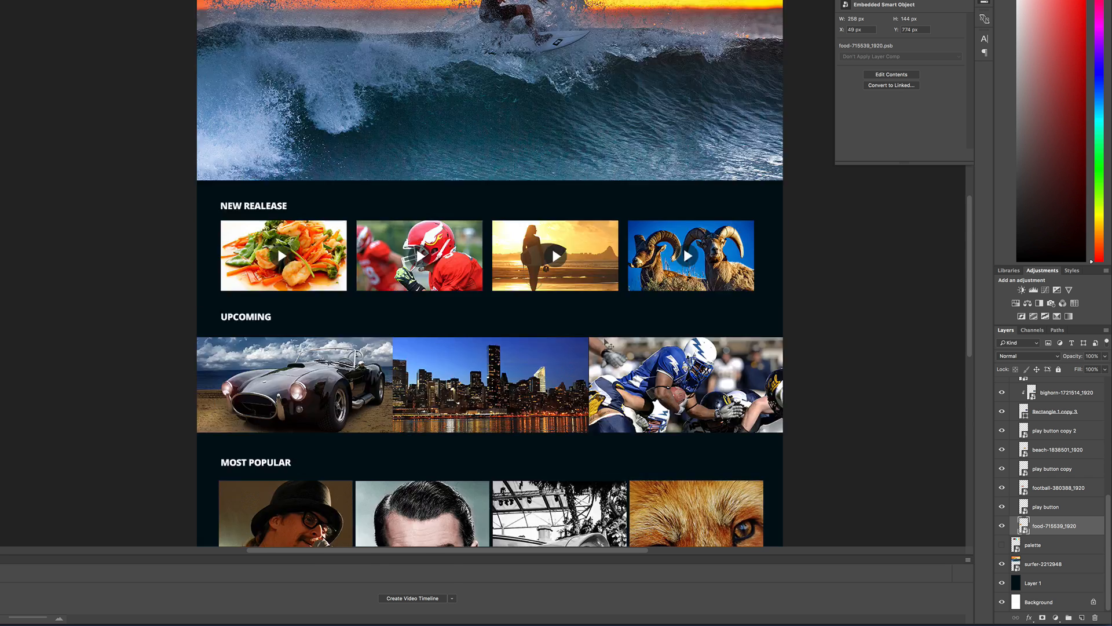
pyautogui.scroll(5, 606, 341)
pyautogui.scroll(-10, 605, 342)
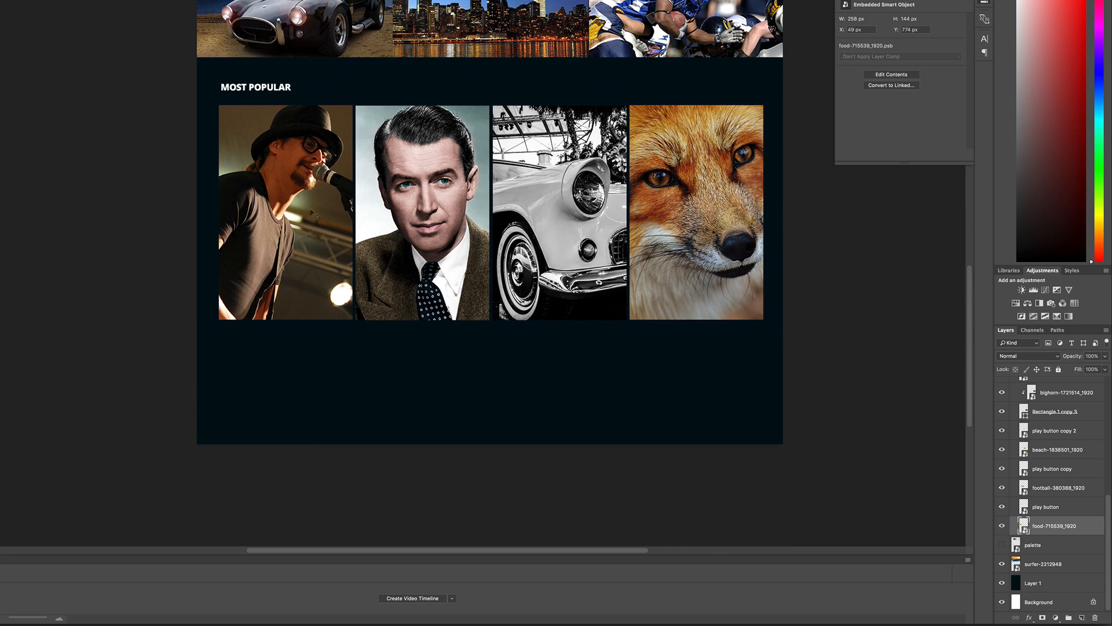
pyautogui.click(290, 251)
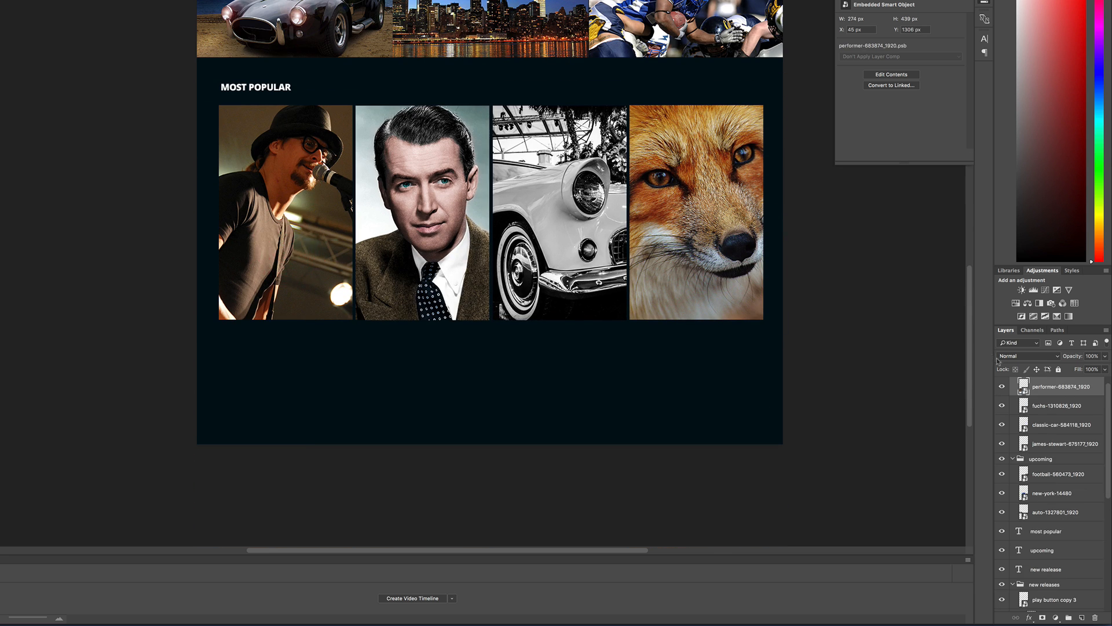
pyautogui.scroll(2, 1003, 364)
pyautogui.scroll(1, 1003, 364)
pyautogui.scroll(-2, 1003, 364)
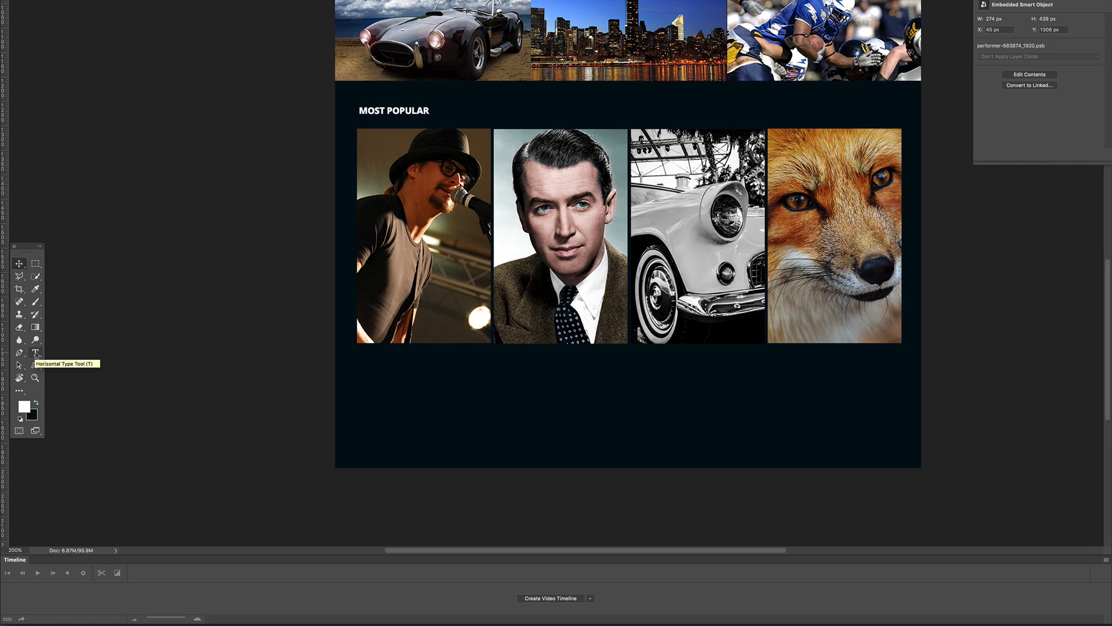
pyautogui.click(35, 353)
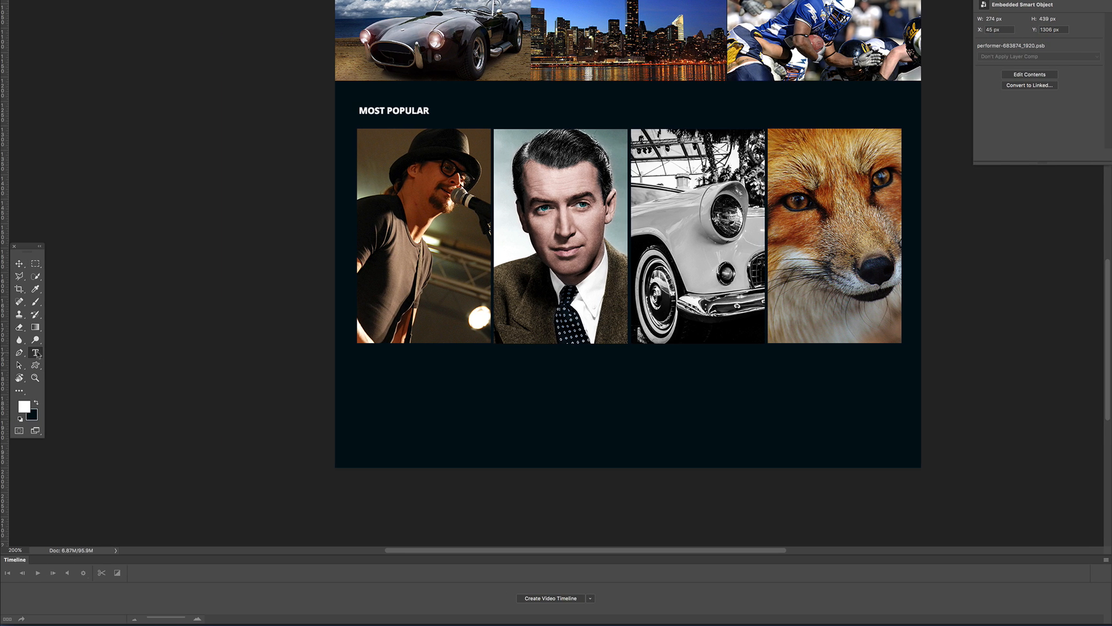
pyautogui.click(381, 297)
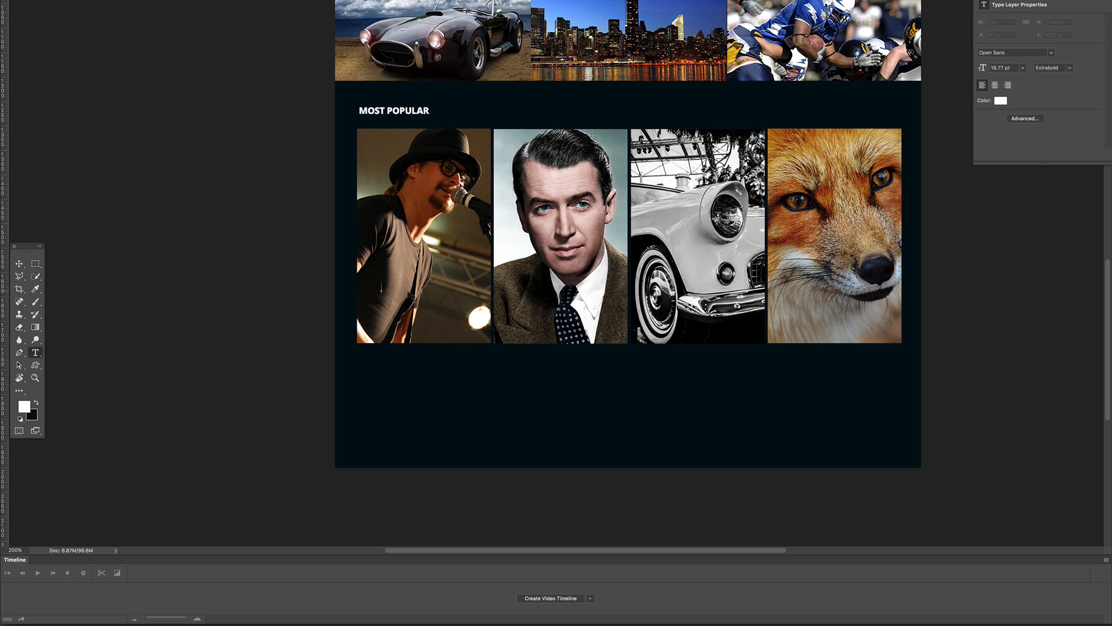
pyautogui.write('SATURDAY NIGHT')
pyautogui.hotkey('ctrl', 'Return')
pyautogui.press('v')
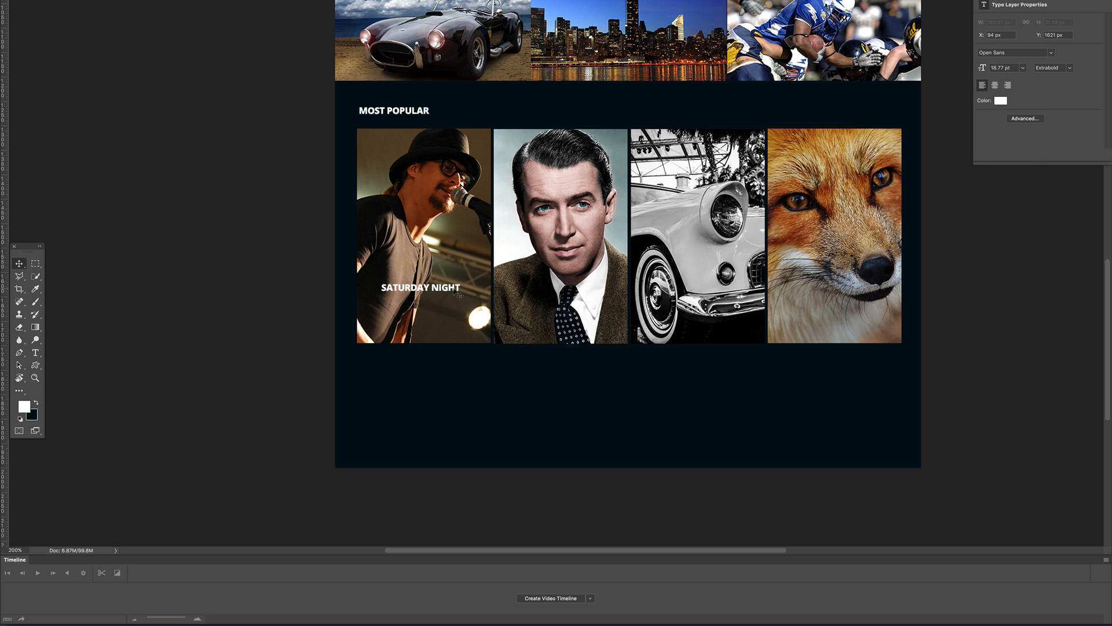
# Centre the SATURDAY NIGHT title on the performer image and enlarge it to about 28.48 pt, nearly the image's width.
pyautogui.moveTo(454, 290)
pyautogui.mouseDown()
pyautogui.moveTo(451, 300)
pyautogui.moveTo(497, 322)
pyautogui.moveTo(463, 295)
pyautogui.mouseUp()
pyautogui.hotkey('ctrl', 't')
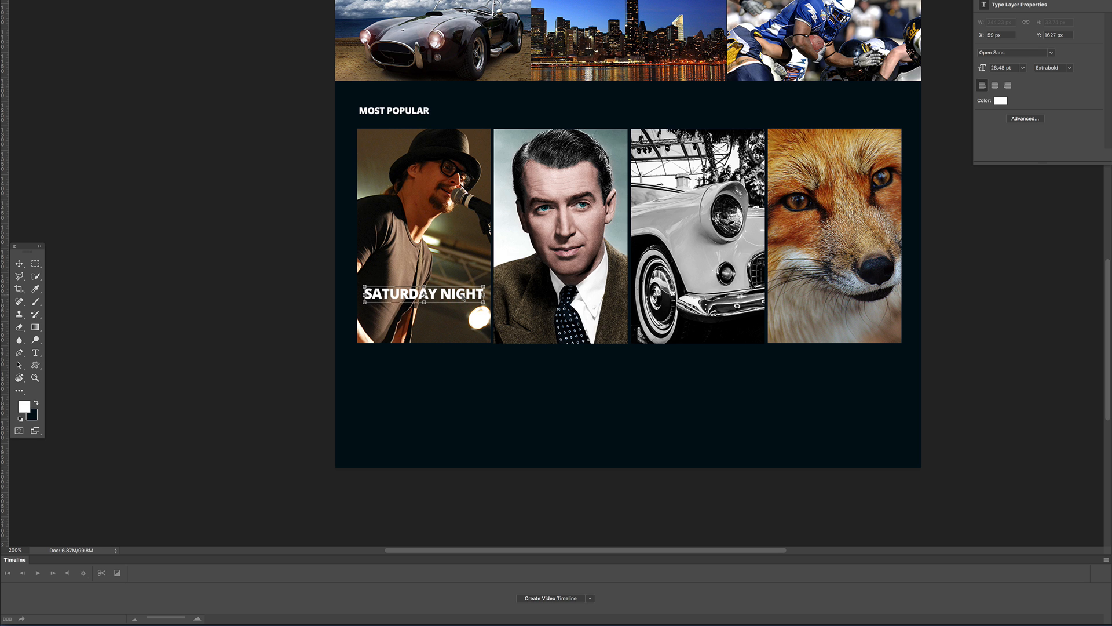
pyautogui.press('Return')
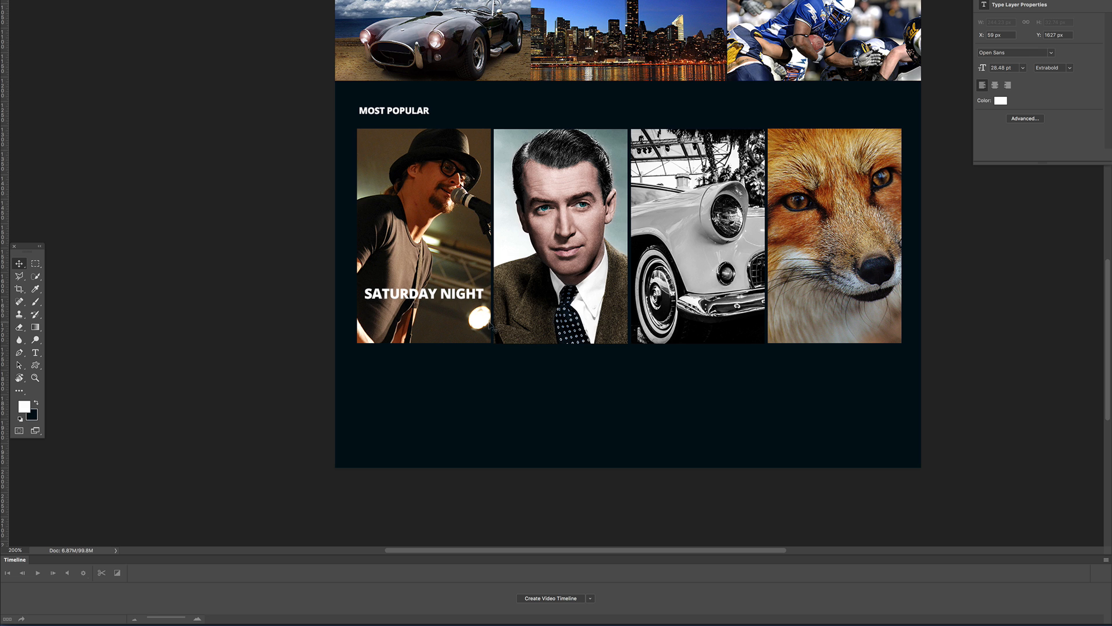
# Duplicate the SATURDAY NIGHT title onto the man's portrait and change the copy's text to MOVIE MADNESS.
pyautogui.moveTo(455, 295); pyautogui.dragTo(588, 297)
pyautogui.press('t')
pyautogui.tripleClick(525, 296)
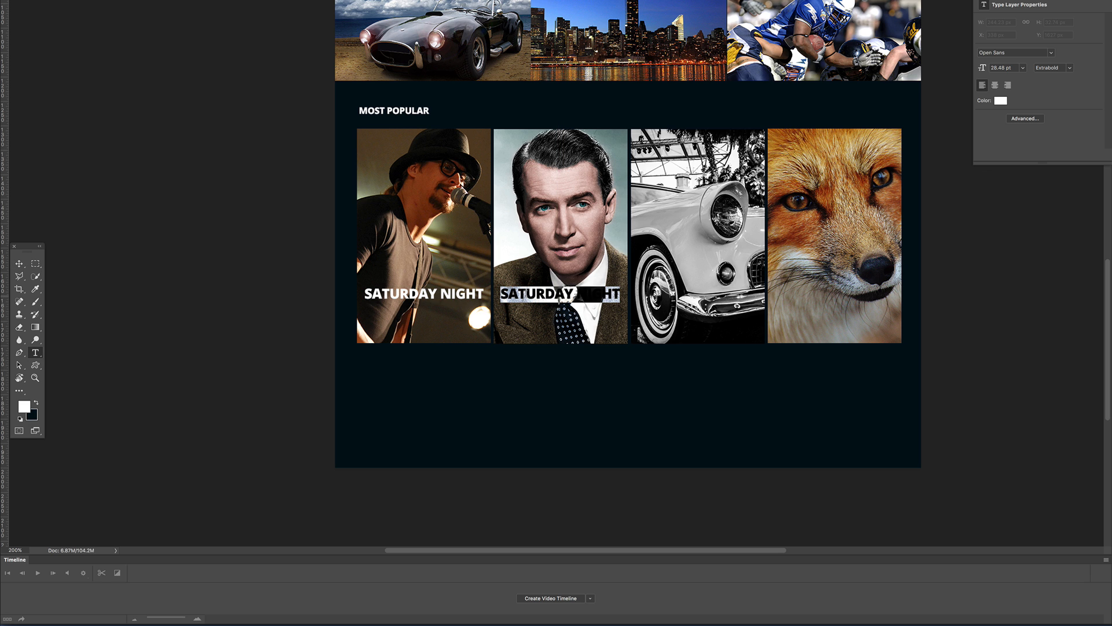
pyautogui.write('MOVIE MADNESS')
pyautogui.hotkey('ctrl', 'Return')
pyautogui.press('v')
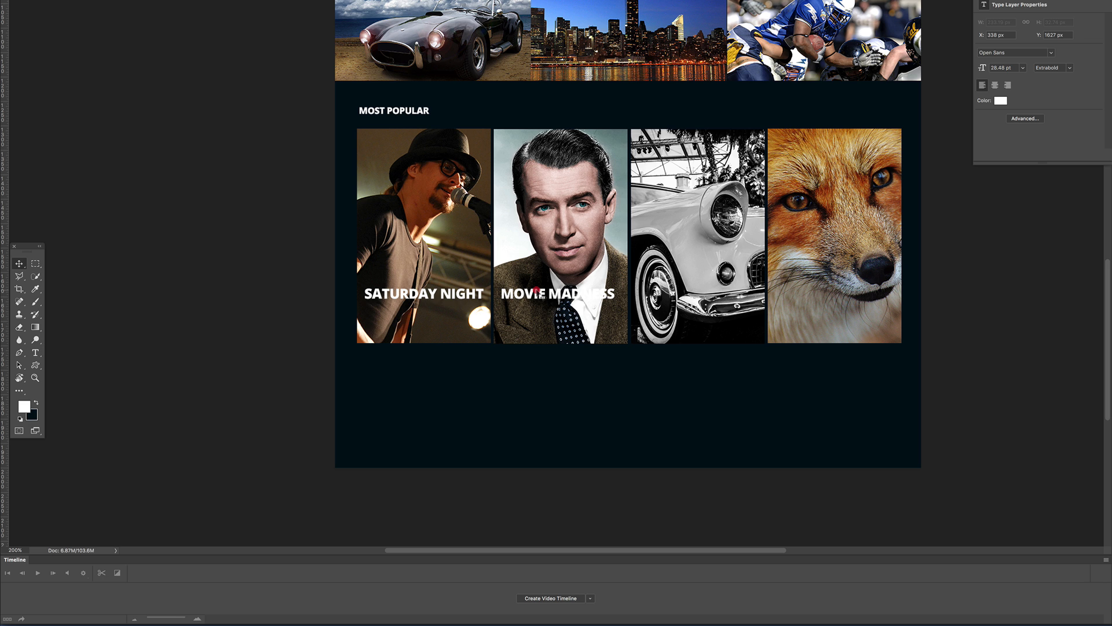
# Copy the MOVIE MADNESS title onto the classic car image and reword the copy as CLASSIC MOTORS.
pyautogui.moveTo(537, 292); pyautogui.dragTo(681, 292)
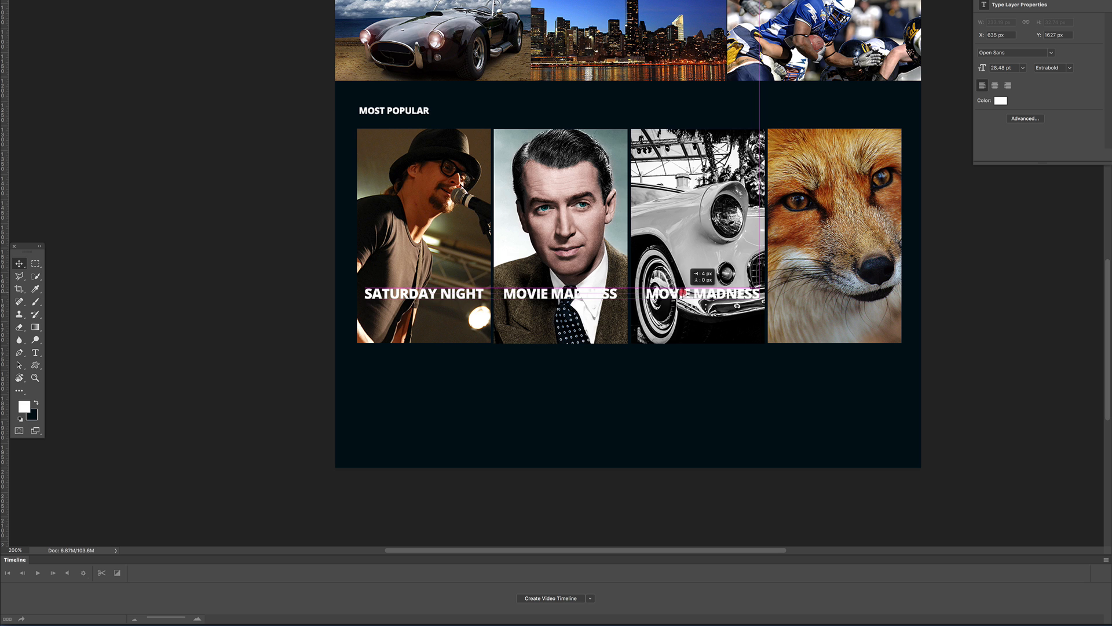
pyautogui.click(35, 352)
pyautogui.press('Return')
pyautogui.write('CLASSIC MOTORS')
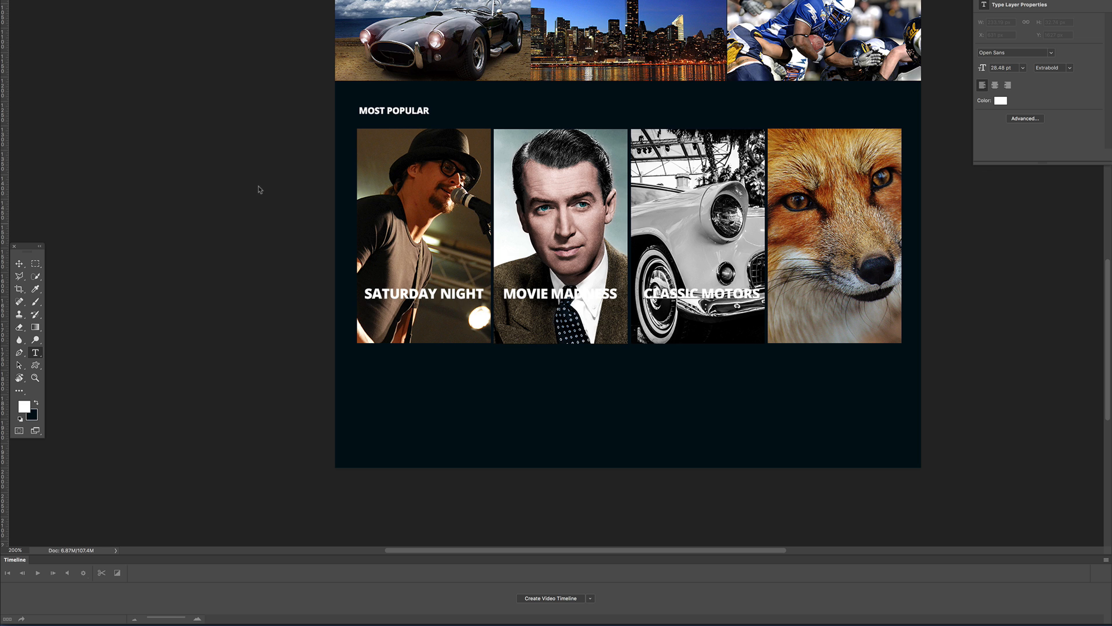
# Duplicate the CLASSIC MOTORS title onto the fox image, change its text to ANIMAL JUNGLE and centre it on the image.
pyautogui.click(19, 263)
pyautogui.moveTo(720, 296); pyautogui.dragTo(853, 298)
pyautogui.press('t')
pyautogui.tripleClick(835, 296)
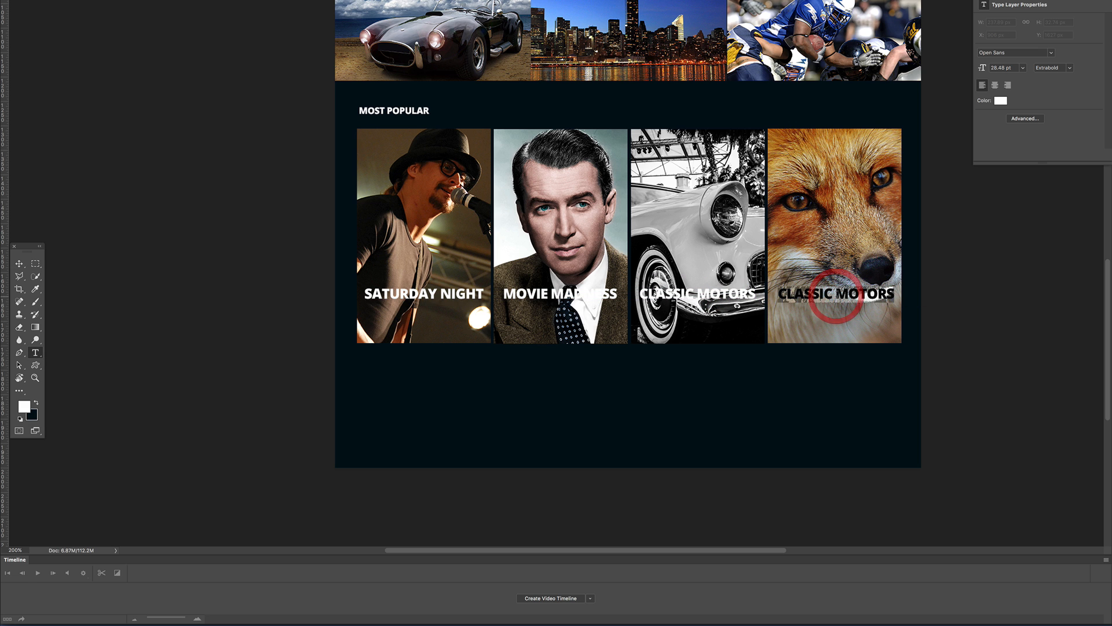
pyautogui.write('AN')
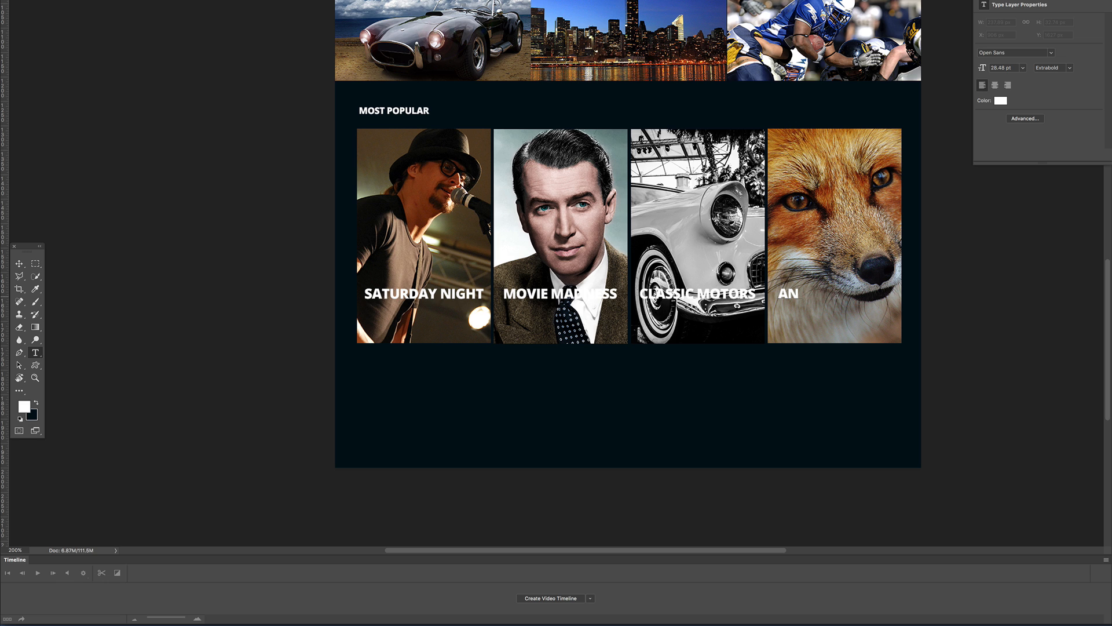
pyautogui.write('IMAL JUNGLE')
pyautogui.hotkey('ctrl', 'Return')
pyautogui.moveTo(837, 298); pyautogui.dragTo(840, 298)
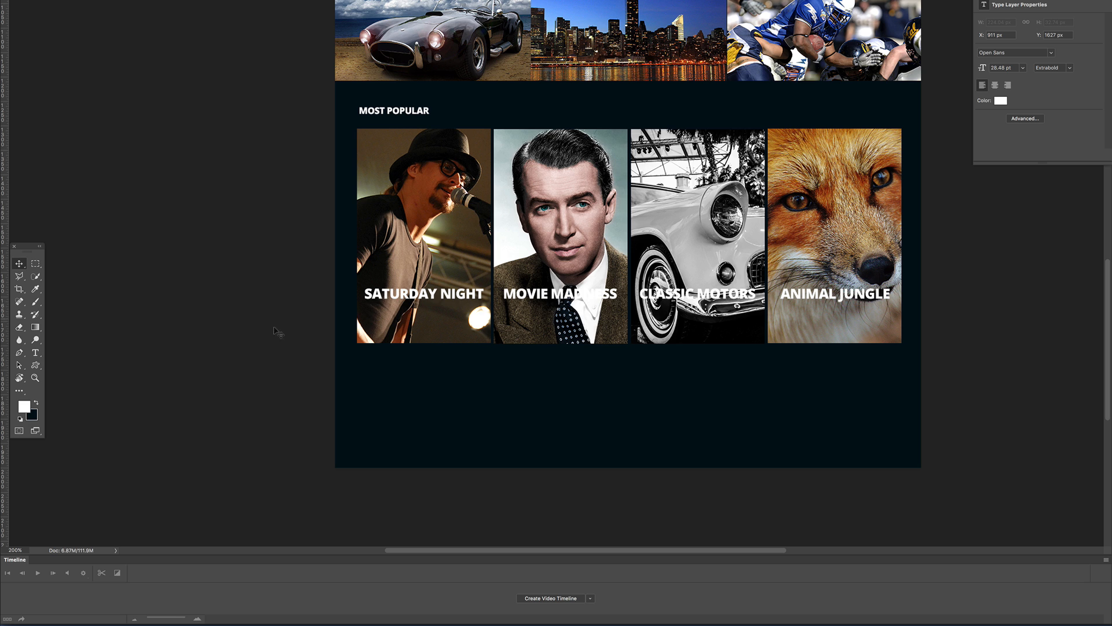
# Add the text LIVE beneath the SATURDAY NIGHT title on the performer image and set its font weight to Light.
pyautogui.click(36, 353)
pyautogui.click(374, 321)
pyautogui.write('LIV')
pyautogui.press('super+a')
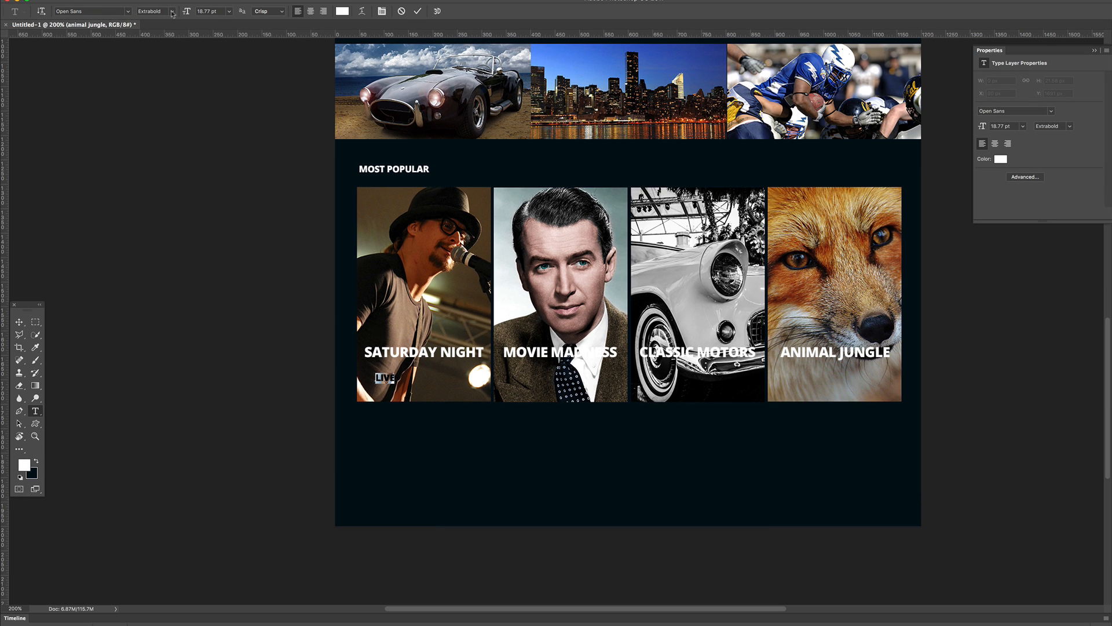
pyautogui.click(172, 13)
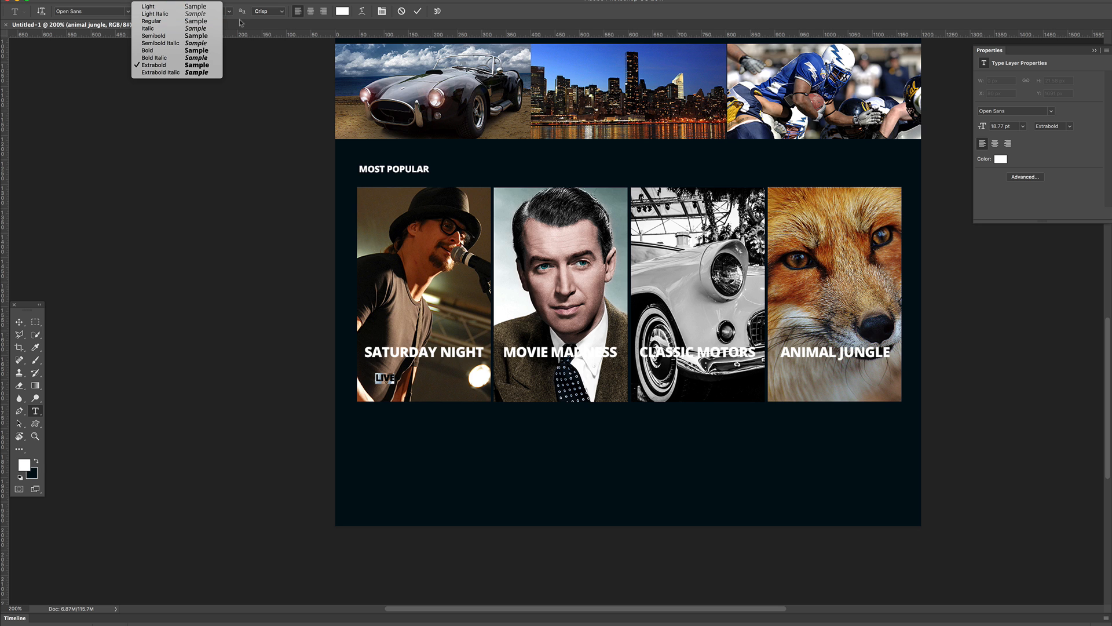
pyautogui.click(200, 6)
pyautogui.click(19, 322)
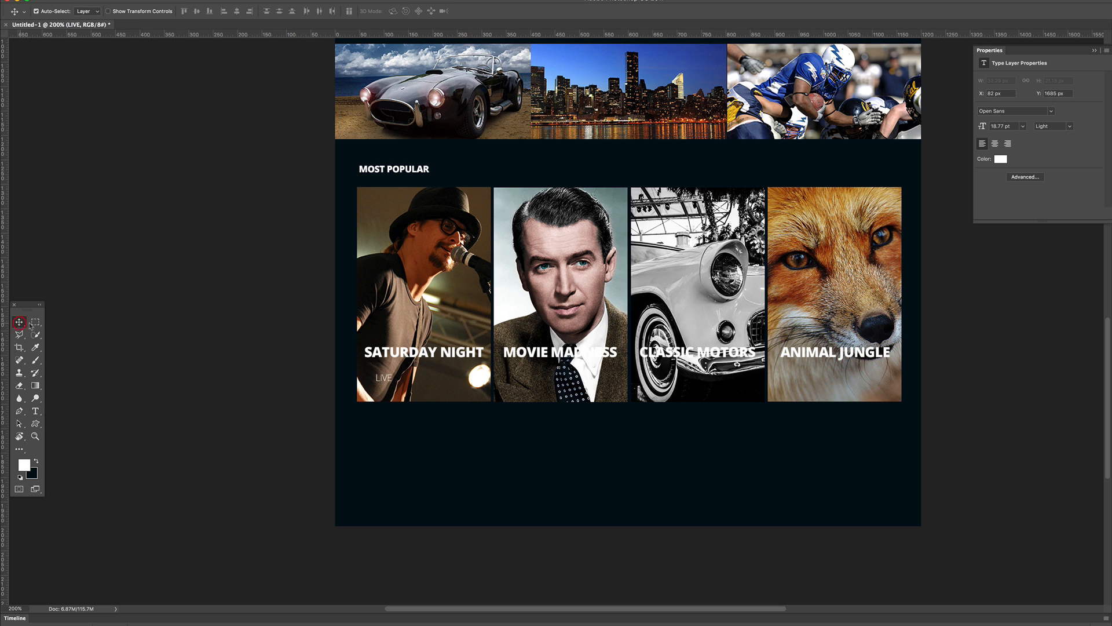
# Enlarge the LIVE caption to about 77.57 pt and centre it under the SATURDAY NIGHT title.
pyautogui.press('super+t')
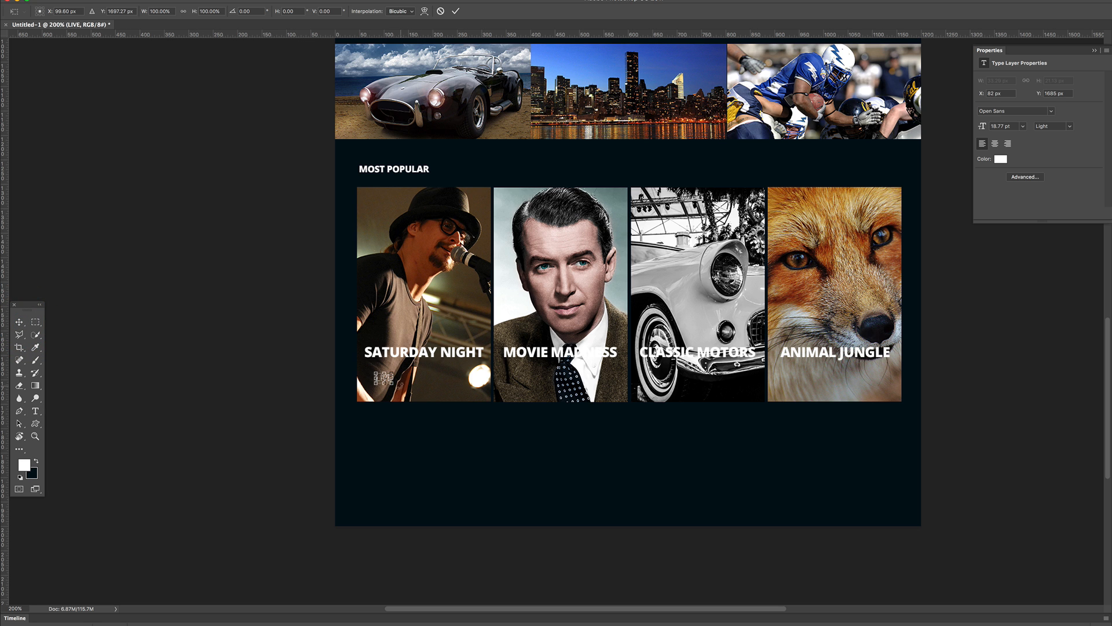
pyautogui.moveTo(393, 384); pyautogui.dragTo(454, 382)
pyautogui.moveTo(466, 411); pyautogui.dragTo(451, 403)
pyautogui.press('Return')
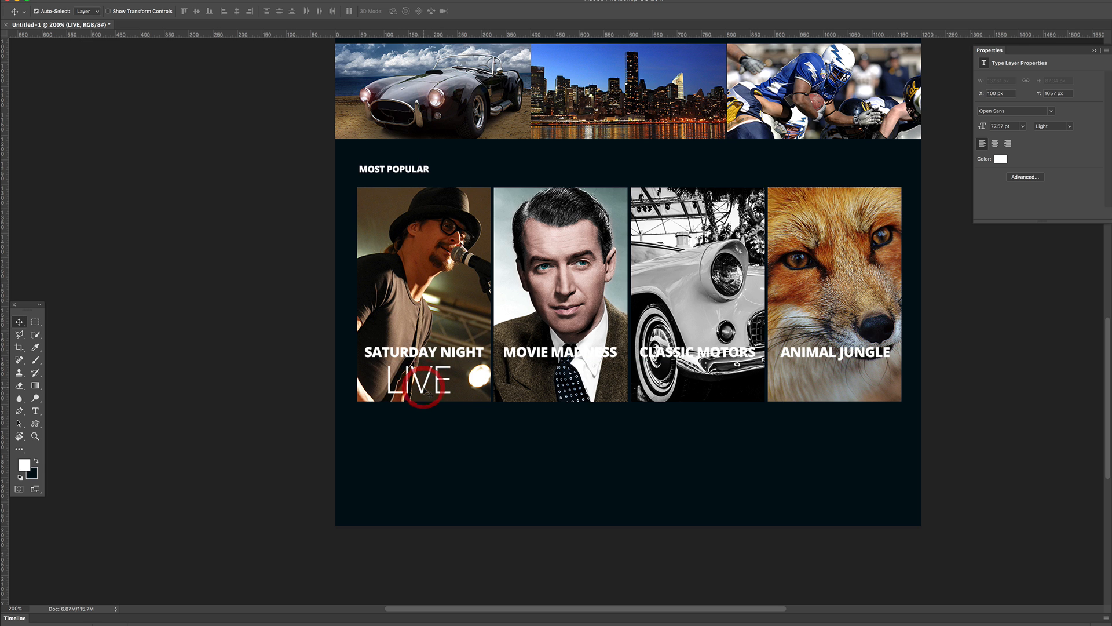
# Duplicate the LIVE caption below MOVIE MADNESS on the man's portrait and change the copy's text to EXTRA.
pyautogui.moveTo(430, 395); pyautogui.dragTo(572, 390)
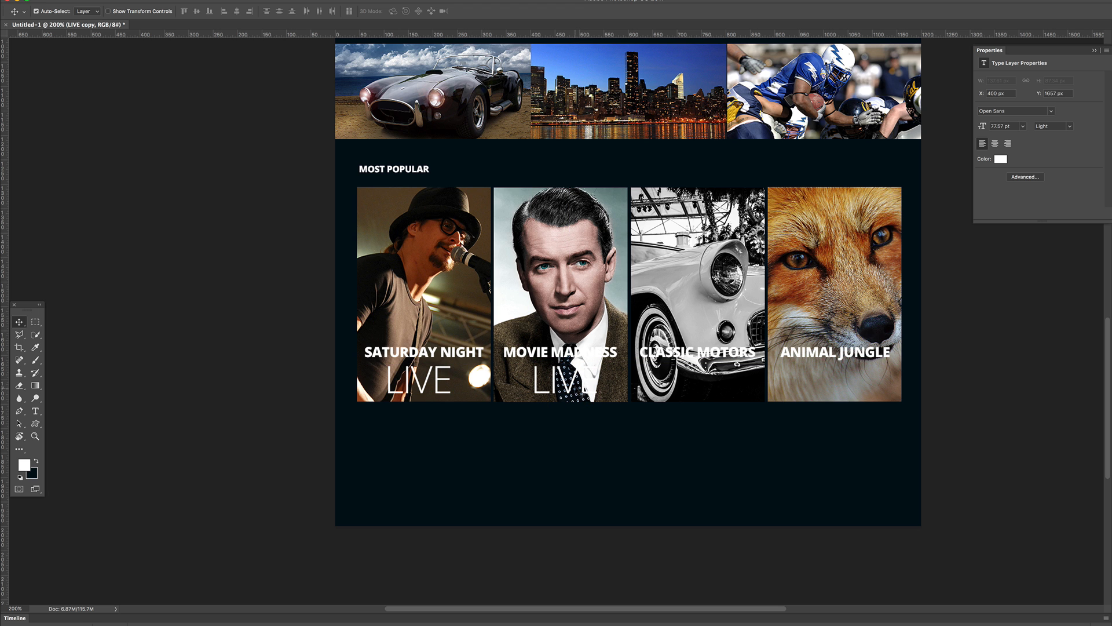
pyautogui.click(35, 410)
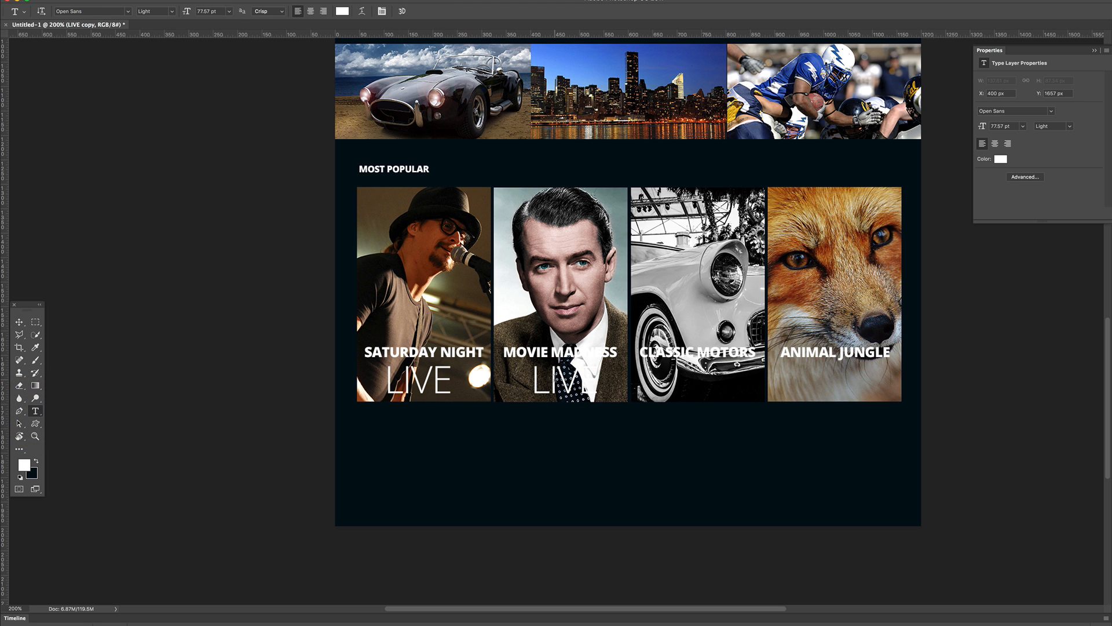
pyautogui.doubleClick(558, 380)
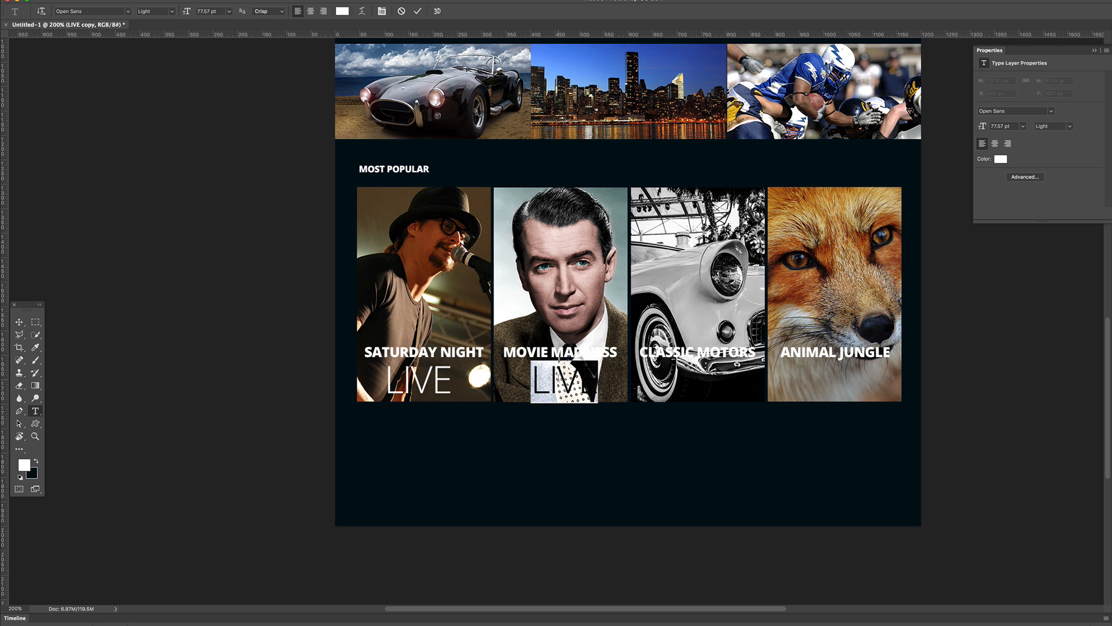
pyautogui.write('EXTRA')
pyautogui.hotkey('ctrl', 'Return')
pyautogui.click(35, 411)
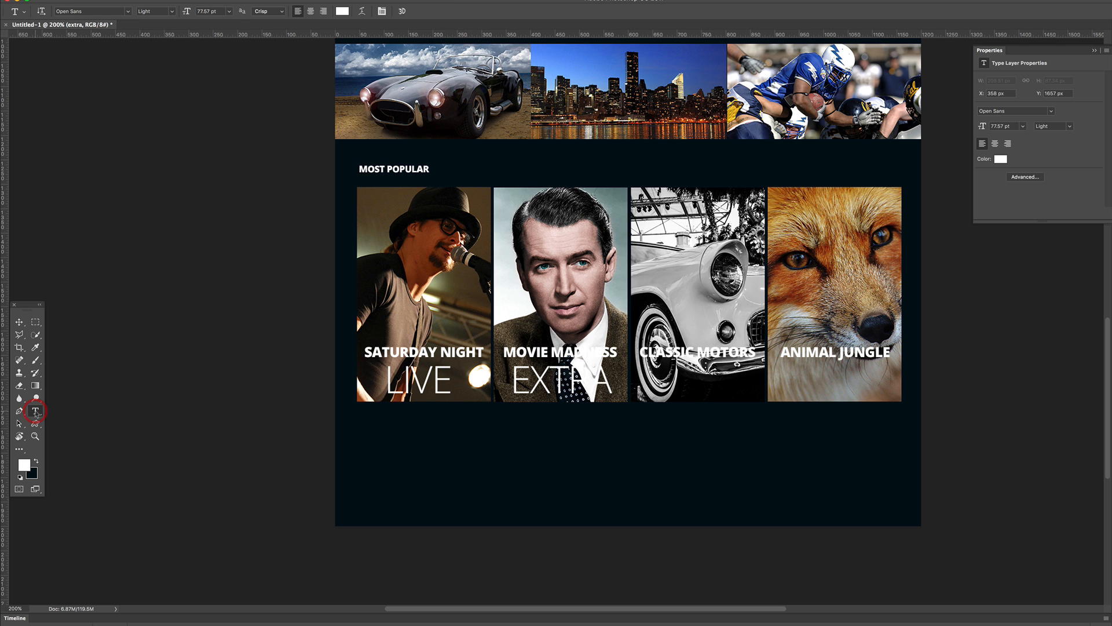
# Copy the EXTRA caption under CLASSIC MOTORS, reword it as SHOW and centre it, and duplicate the LIVE caption under ANIMAL JUNGLE.
pyautogui.click(19, 322)
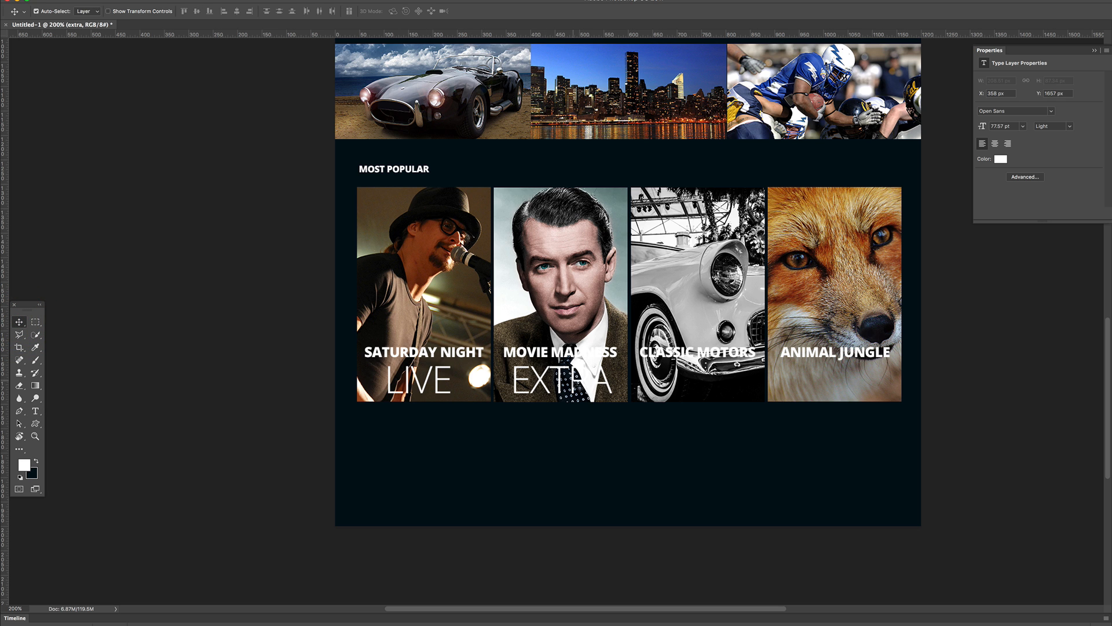
pyautogui.moveTo(577, 386); pyautogui.dragTo(705, 380)
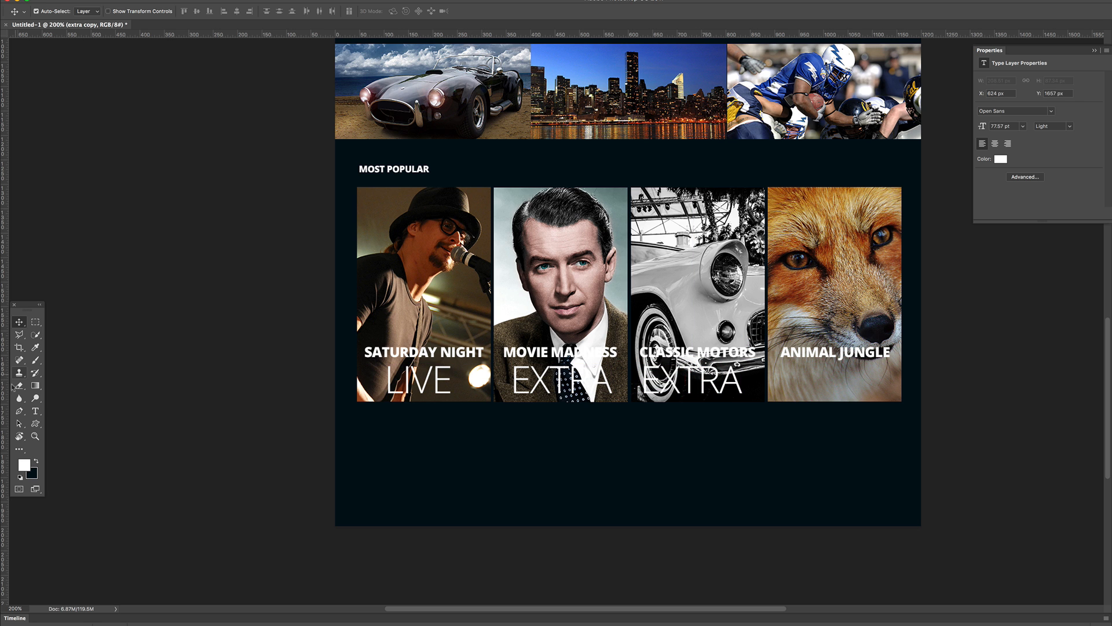
pyautogui.click(35, 411)
pyautogui.doubleClick(682, 380)
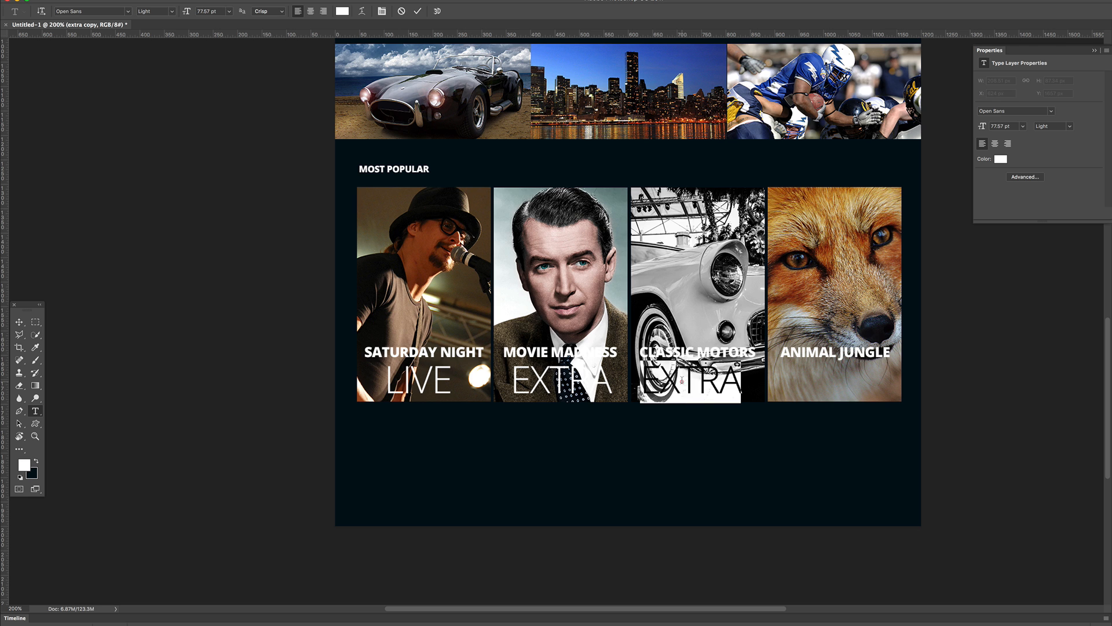
pyautogui.write('SHOW')
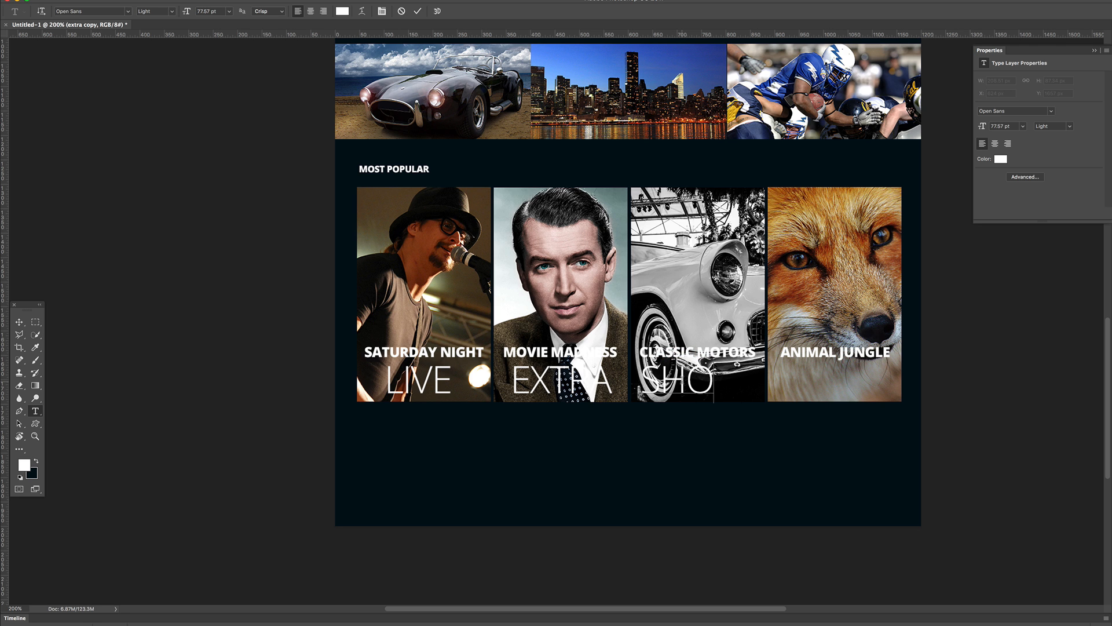
pyautogui.click(19, 322)
pyautogui.moveTo(701, 398); pyautogui.dragTo(705, 398)
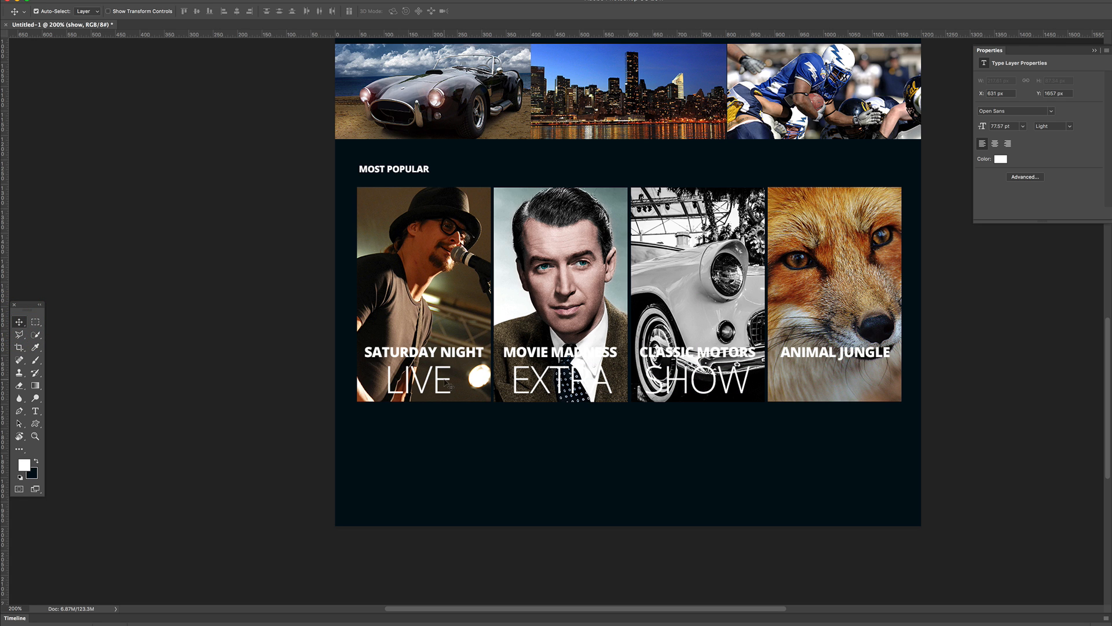
pyautogui.moveTo(446, 382); pyautogui.dragTo(863, 383)
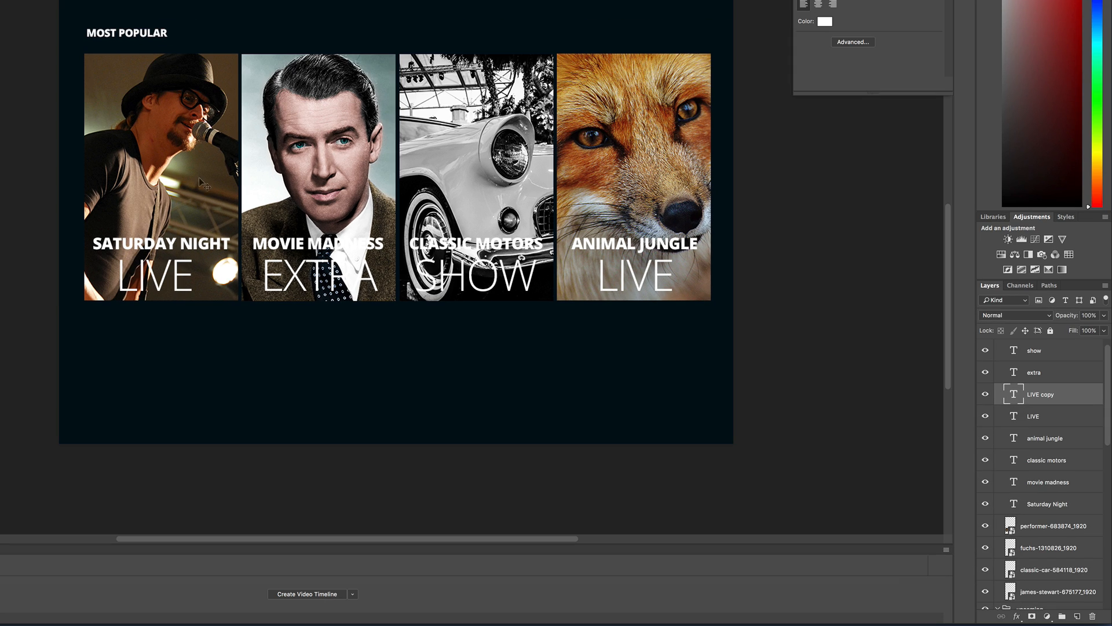
# Create a new layer directly above the performer image and switch to the Gradient tool.
pyautogui.click(185, 145)
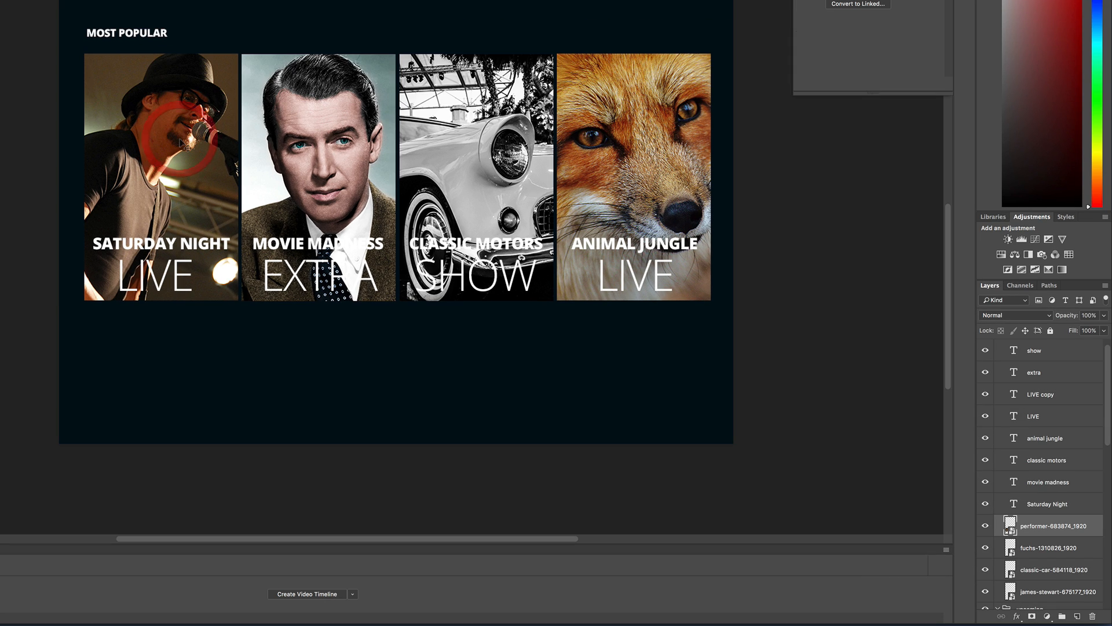
pyautogui.click(1078, 616)
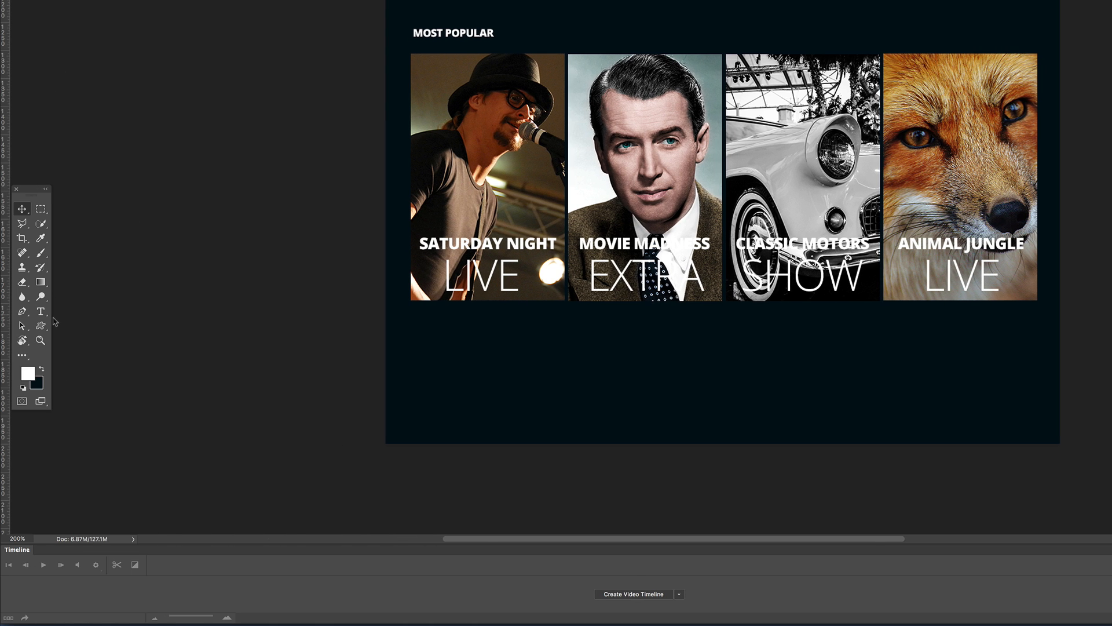
pyautogui.click(41, 282)
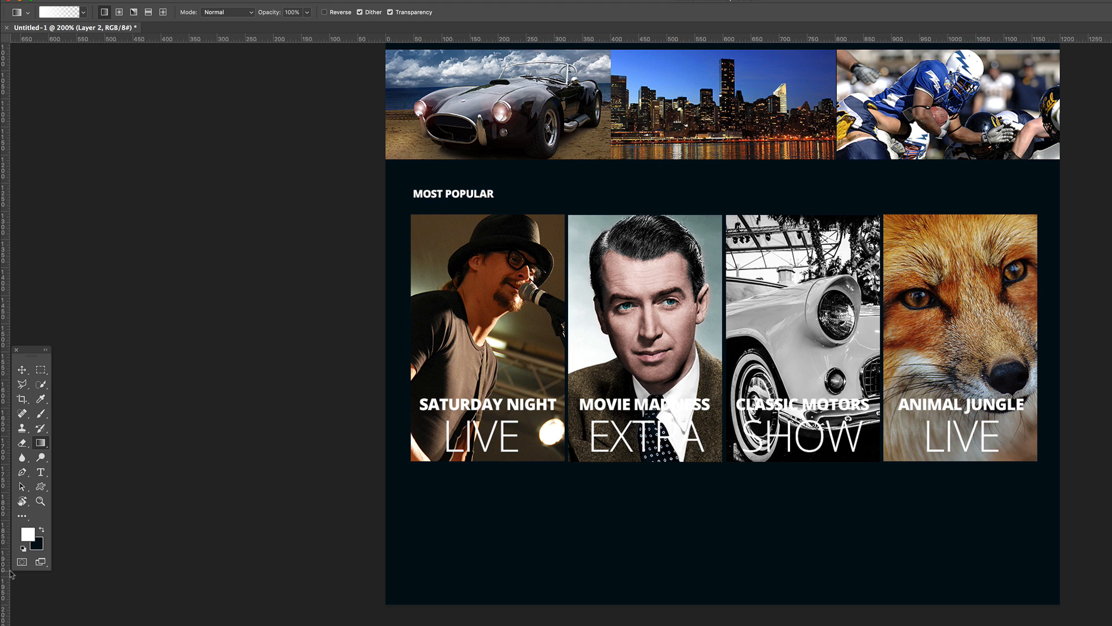
# Try a dark navy gradient fading upward over the lower part of the Most Popular images and undo it.
pyautogui.press('x')
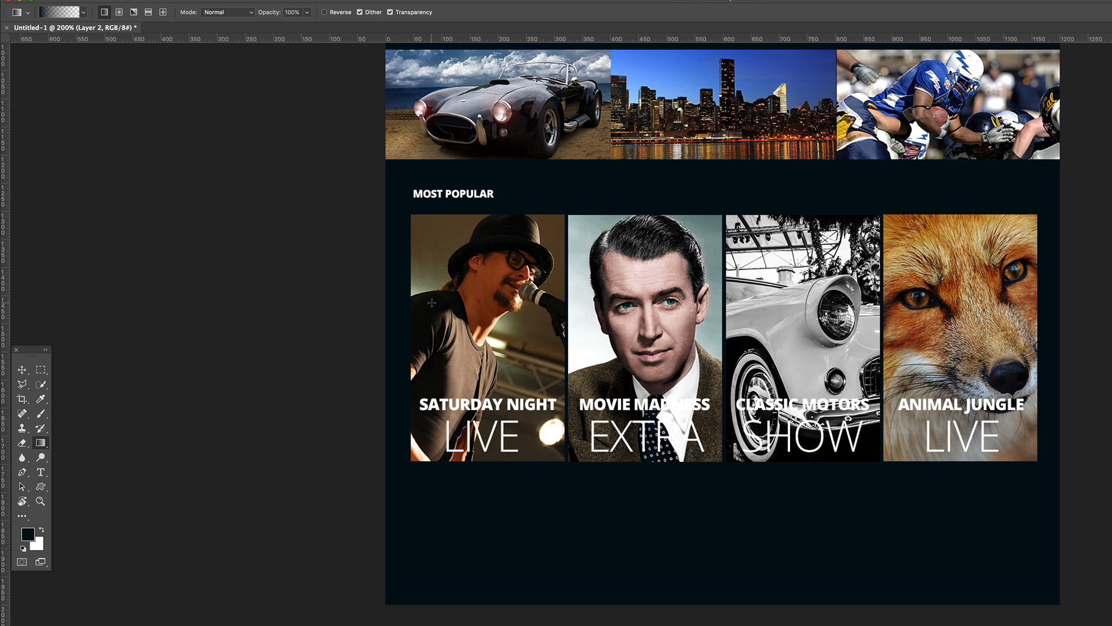
pyautogui.moveTo(491, 461); pyautogui.dragTo(492, 346)
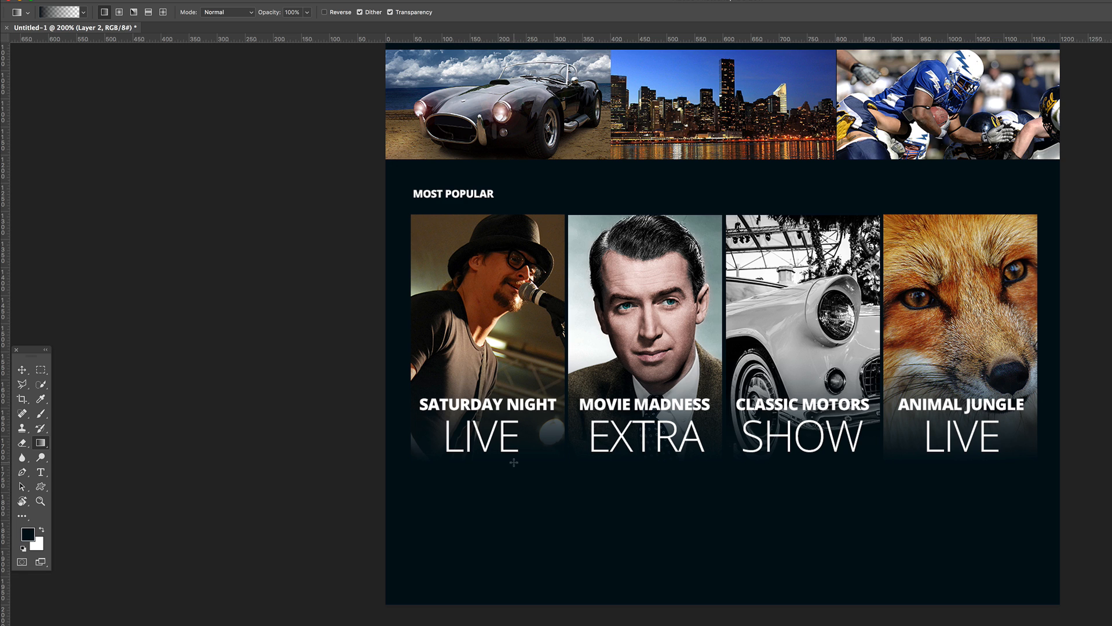
pyautogui.press('super+z')
# Reset the colours to their defaults and confirm pure black (000000) as the foreground colour.
pyautogui.press('d')
pyautogui.click(29, 536)
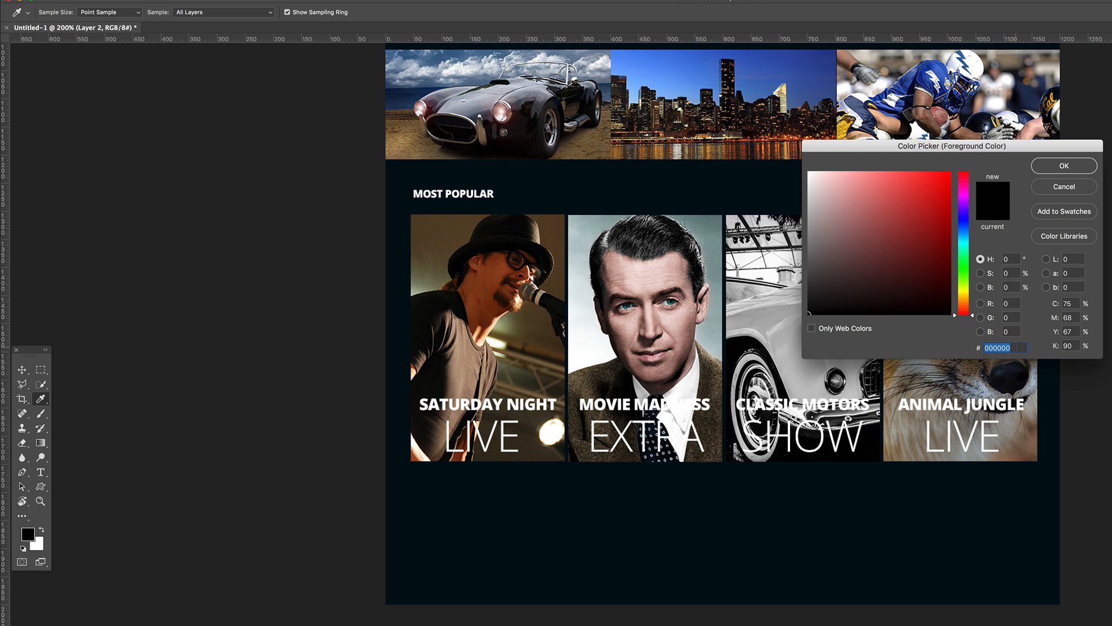
pyautogui.click(1063, 166)
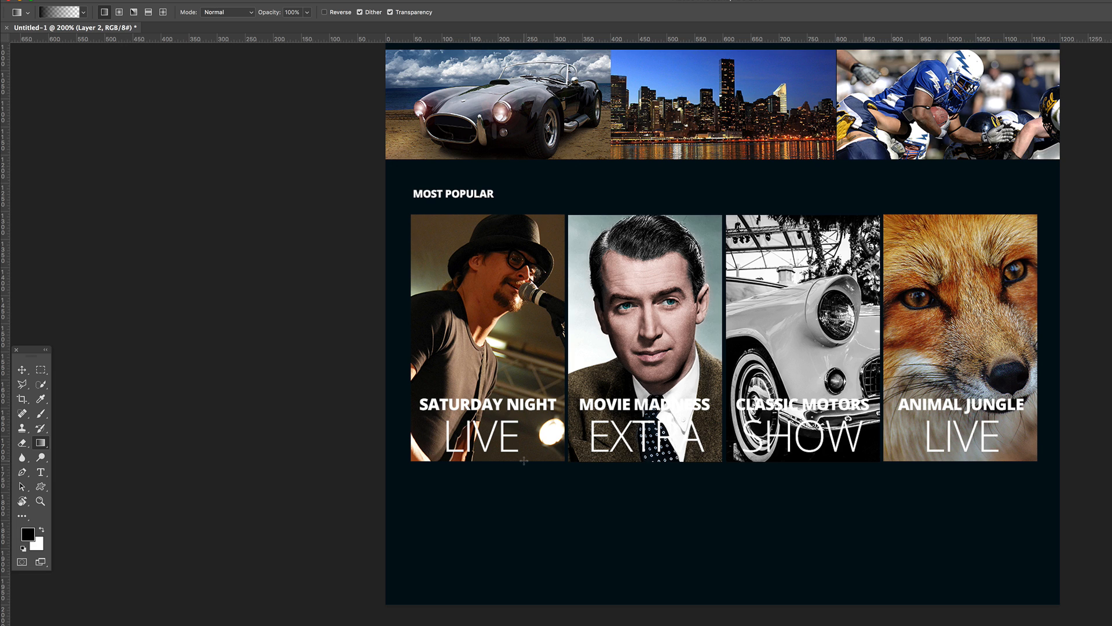
# Show the guides and move the lower horizontal guide up to the bottom edge of the Most Popular images.
pyautogui.press('super+semicolon')
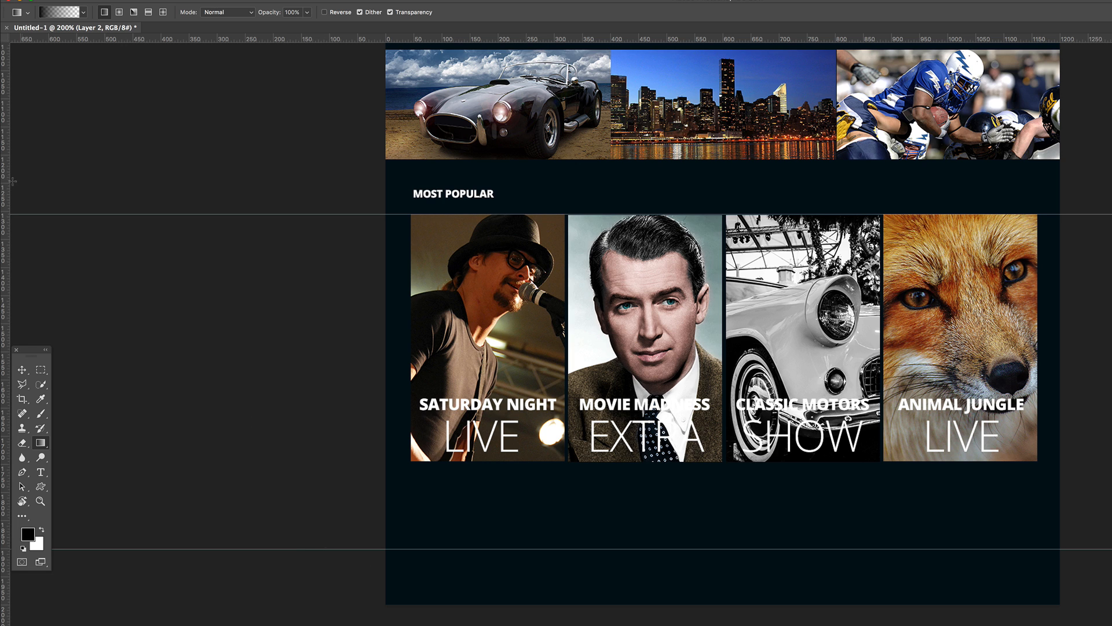
pyautogui.click(21, 370)
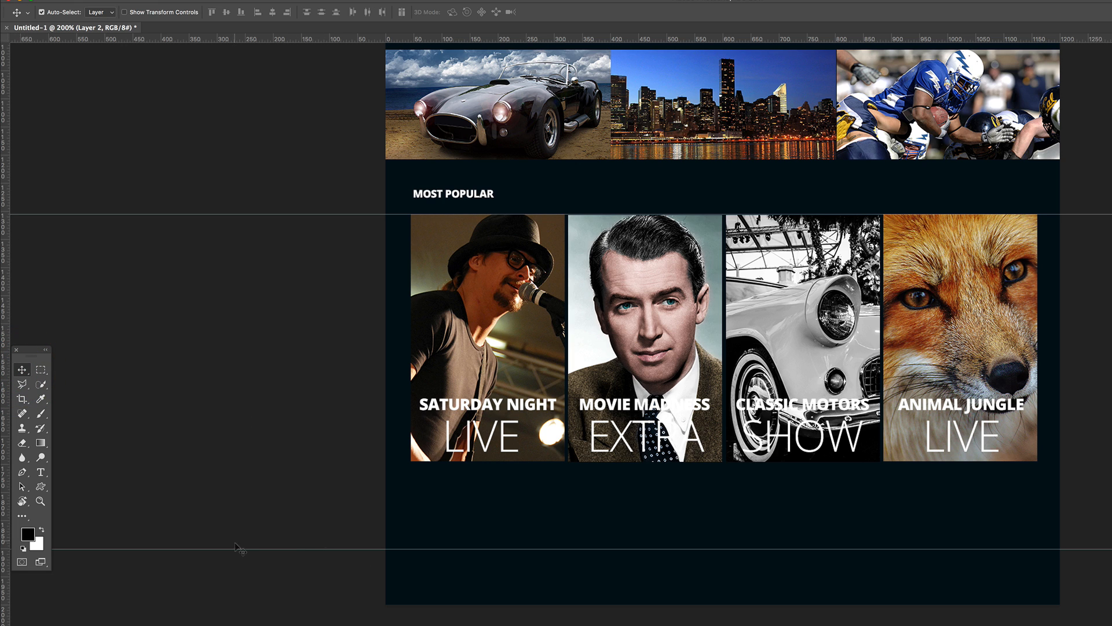
pyautogui.moveTo(236, 546); pyautogui.dragTo(257, 461)
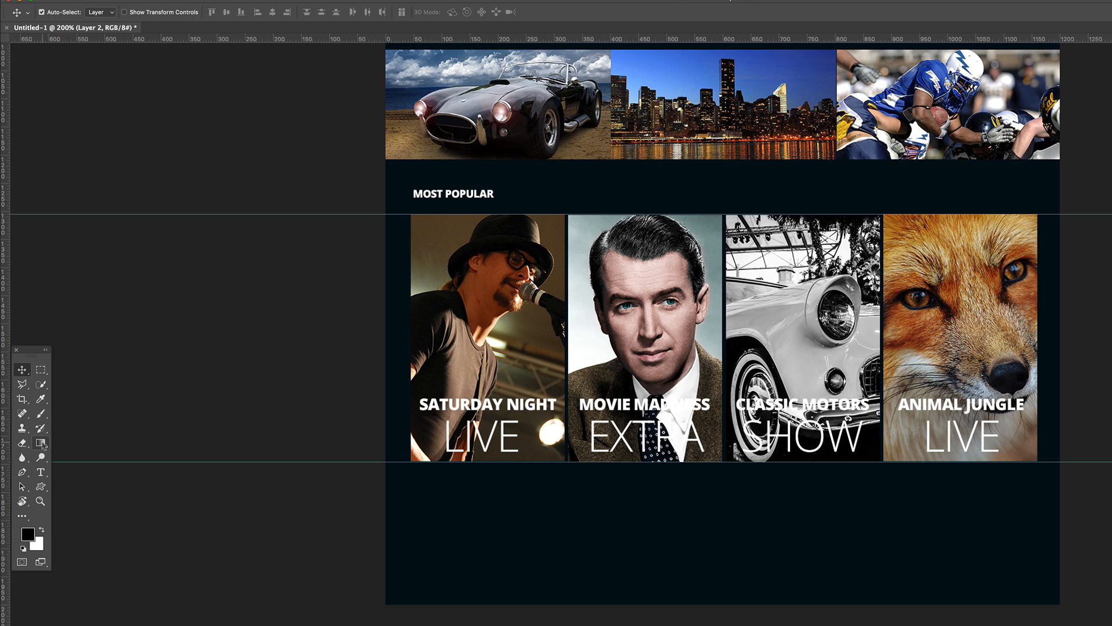
# Draw a black-to-transparent gradient on the new layer from the lower guide up to about the middle of the images.
pyautogui.click(41, 444)
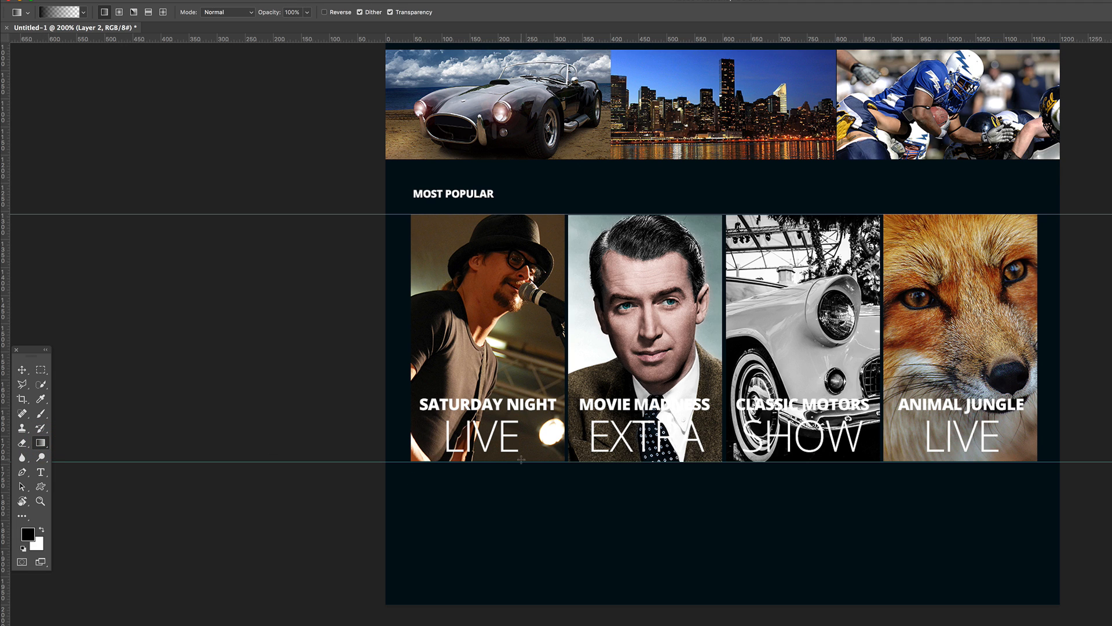
pyautogui.moveTo(521, 461); pyautogui.dragTo(527, 340)
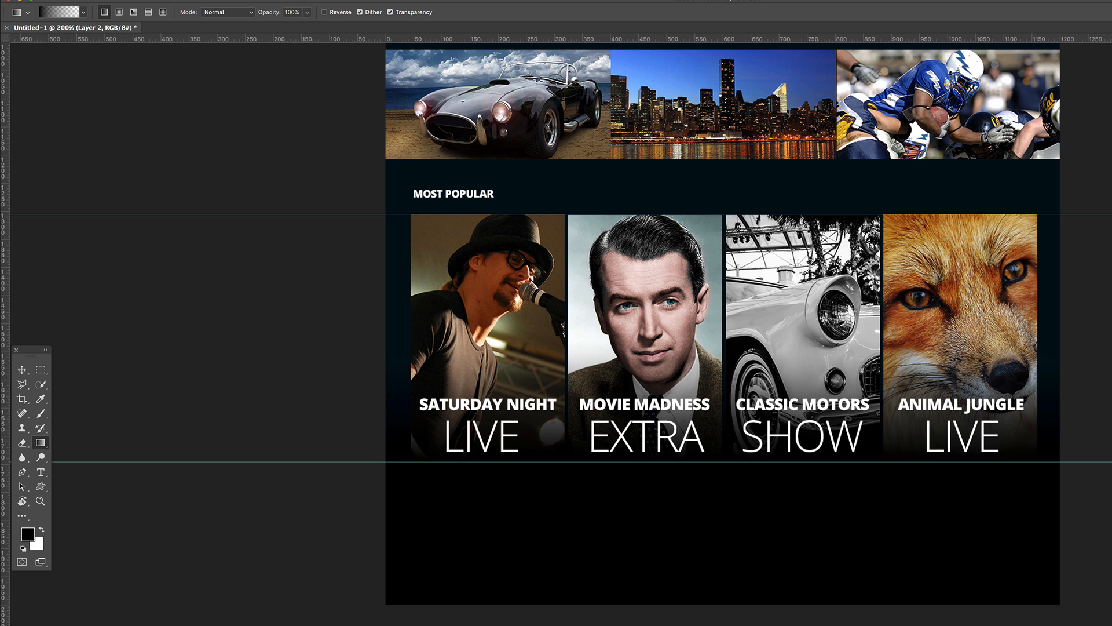
# Toggle the gradient layer's visibility to compare the titles and captions with and without the dark fade.
pyautogui.scroll(4, 1085, 513)
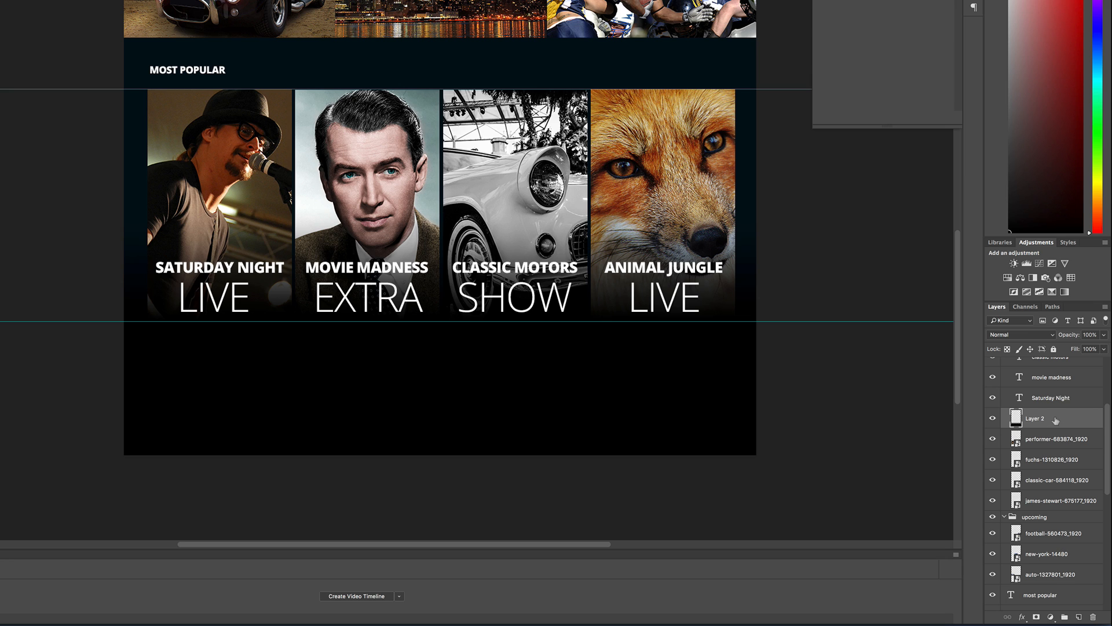
pyautogui.click(993, 418)
pyautogui.click(992, 419)
pyautogui.click(992, 420)
pyautogui.click(992, 420)
pyautogui.click(993, 420)
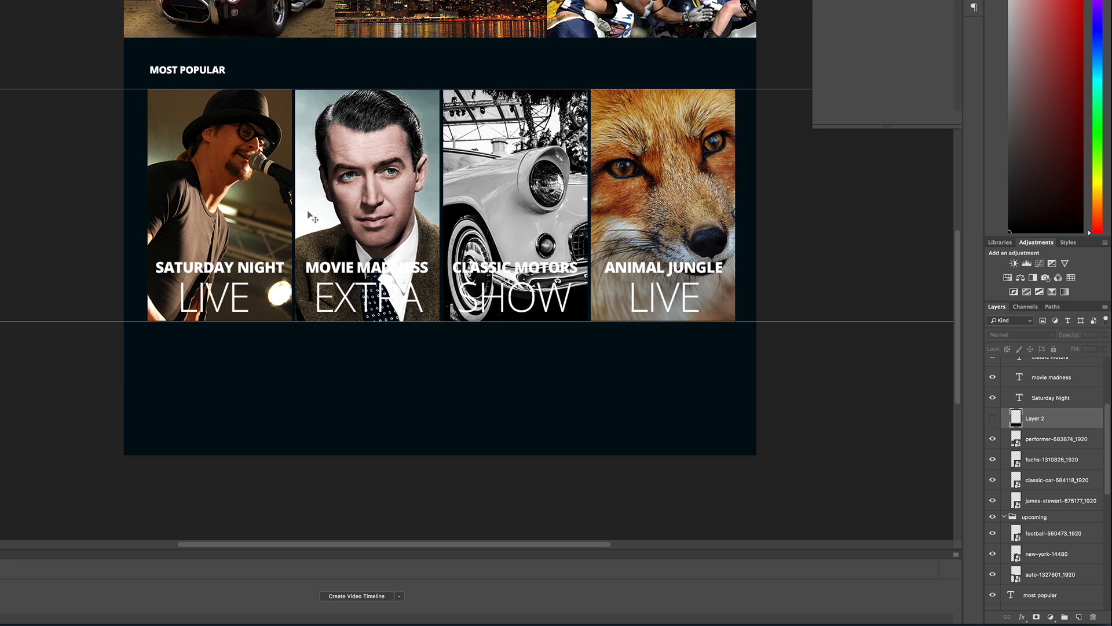
# Show the gradient layer again and clip it to the performer image layer with a clipping mask.
pyautogui.click(1054, 438)
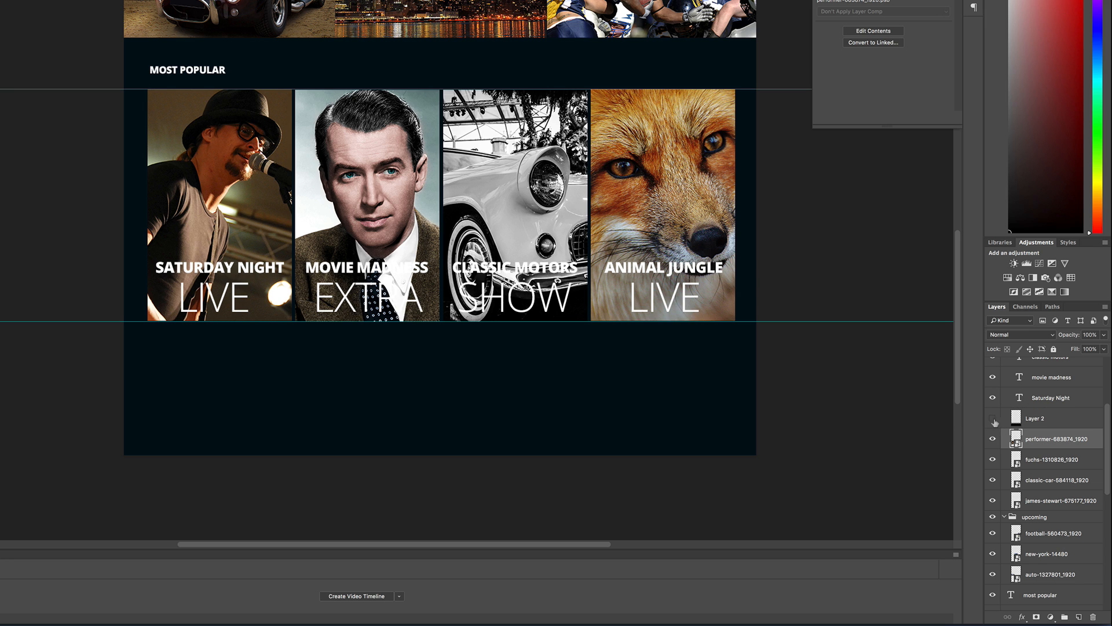
pyautogui.click(992, 418)
pyautogui.click(1059, 421)
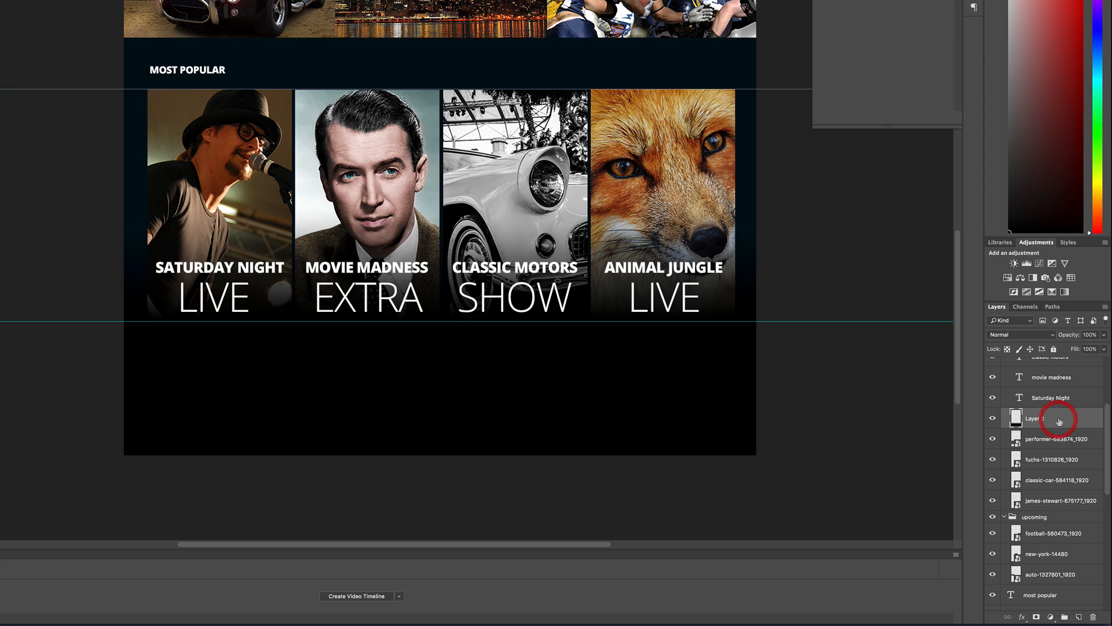
pyautogui.moveTo(1054, 433); pyautogui.dragTo(1054, 425)
pyautogui.keyDown('alt'); pyautogui.click(1054, 427); pyautogui.keyUp('alt')
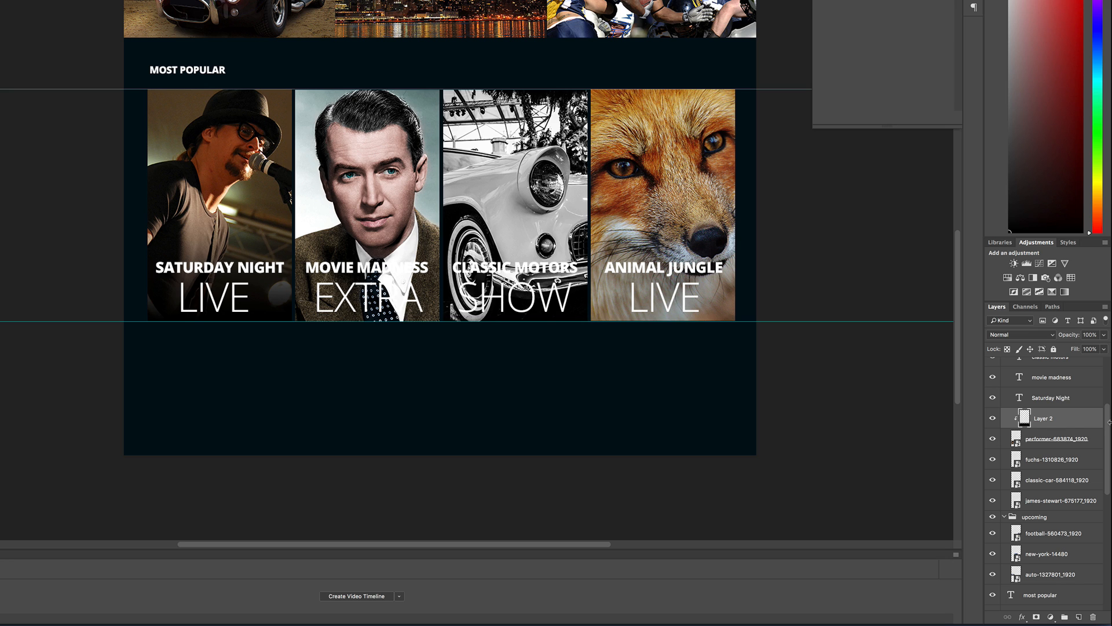
# Duplicate the gradient layer three times to provide a copy for each of the other Most Popular images.
pyautogui.click(1077, 422)
pyautogui.hotkey('ctrl', 'j')
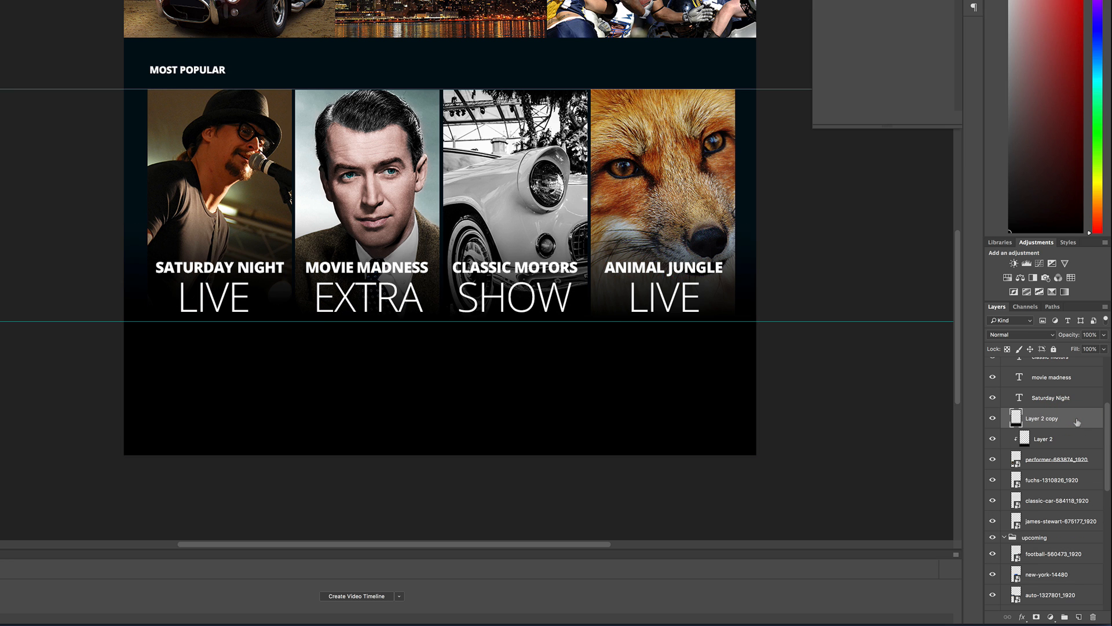
pyautogui.hotkey('ctrl', 'j')
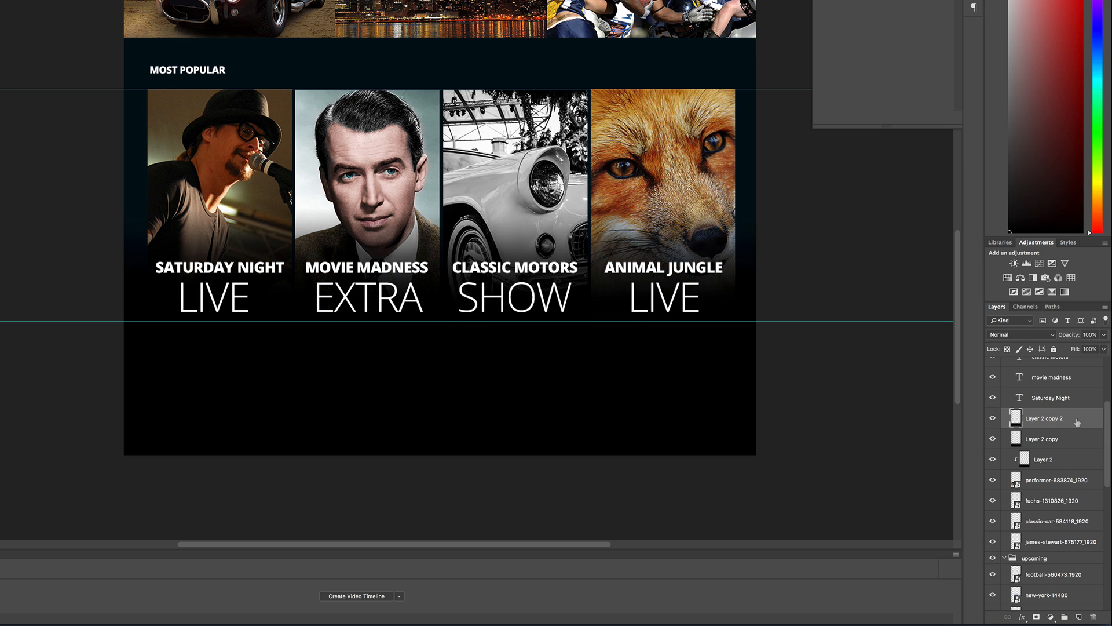
pyautogui.hotkey('ctrl', 'j')
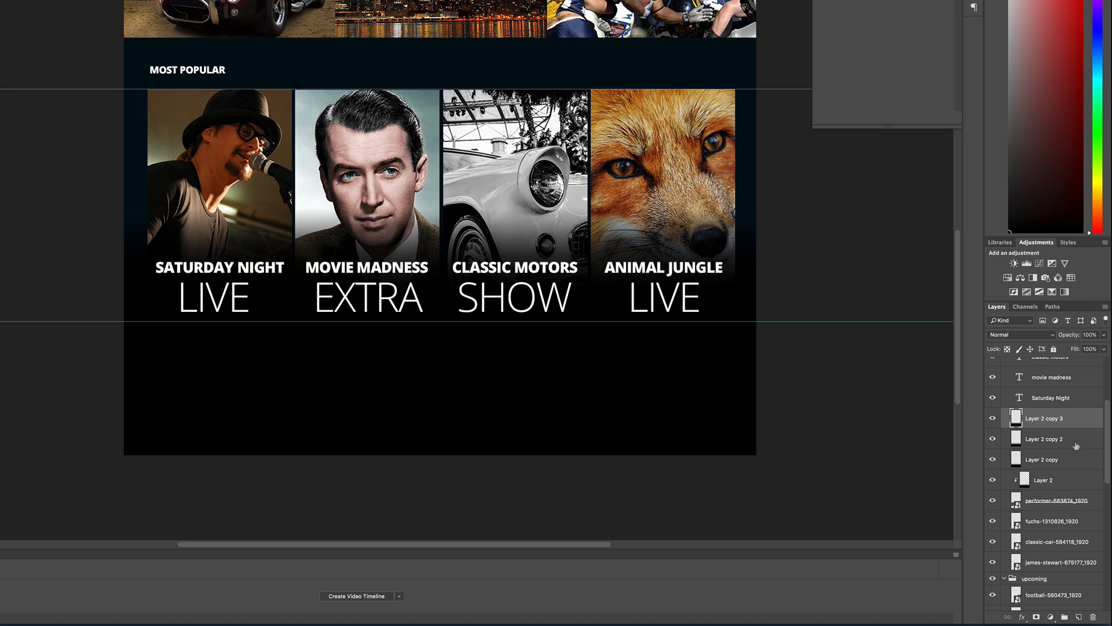
# Move one gradient copy directly above the Movie Madness portrait layer and clip it to that image.
pyautogui.click(367, 142)
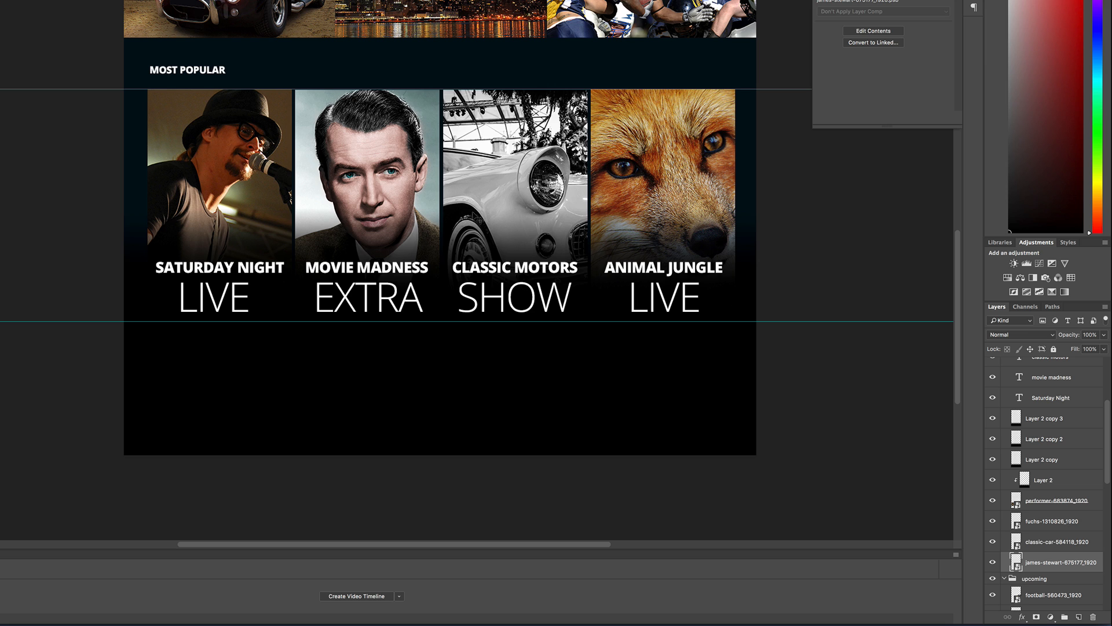
pyautogui.moveTo(1066, 459); pyautogui.dragTo(1062, 553)
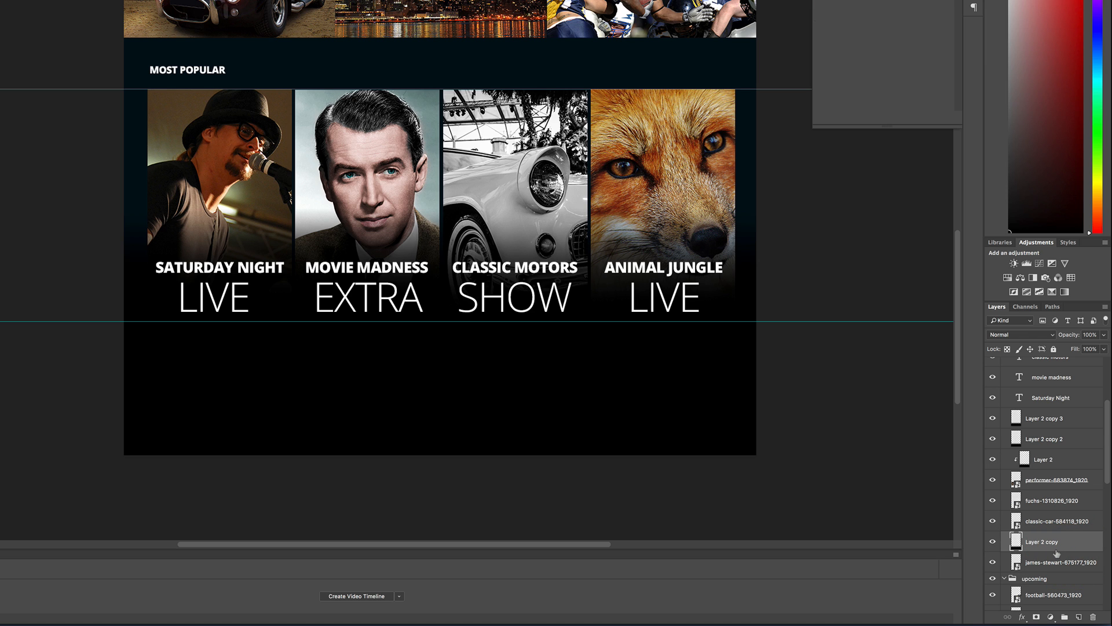
pyautogui.keyDown('alt'); pyautogui.click(1057, 549); pyautogui.keyUp('alt')
# Place a second gradient copy directly above the classic car image layer and clip it to the car.
pyautogui.click(527, 148)
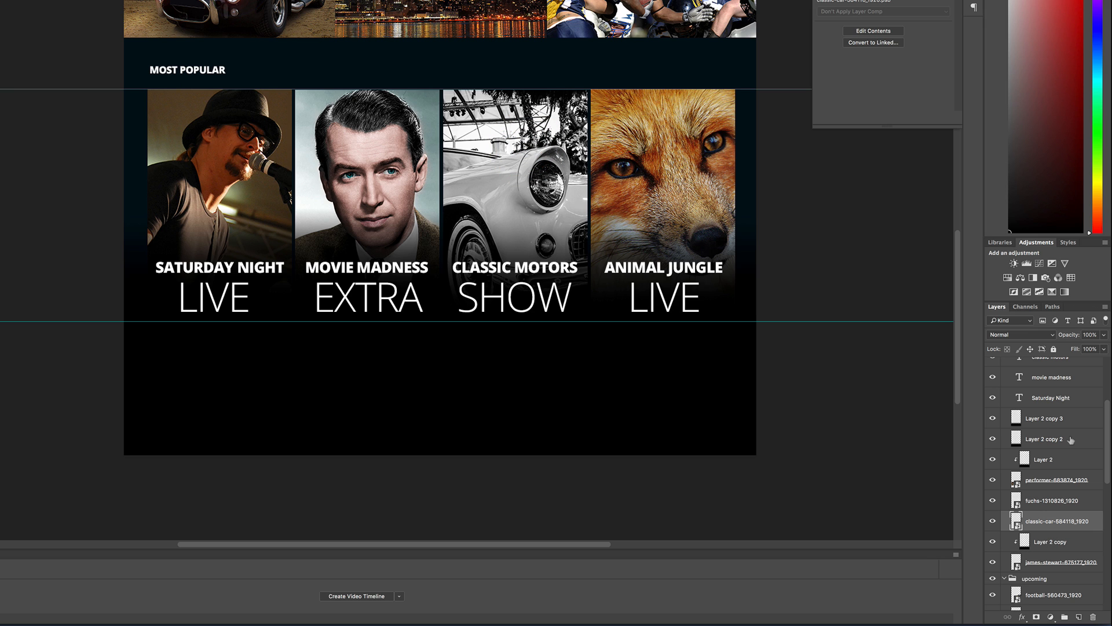
pyautogui.moveTo(1070, 438); pyautogui.dragTo(1066, 504)
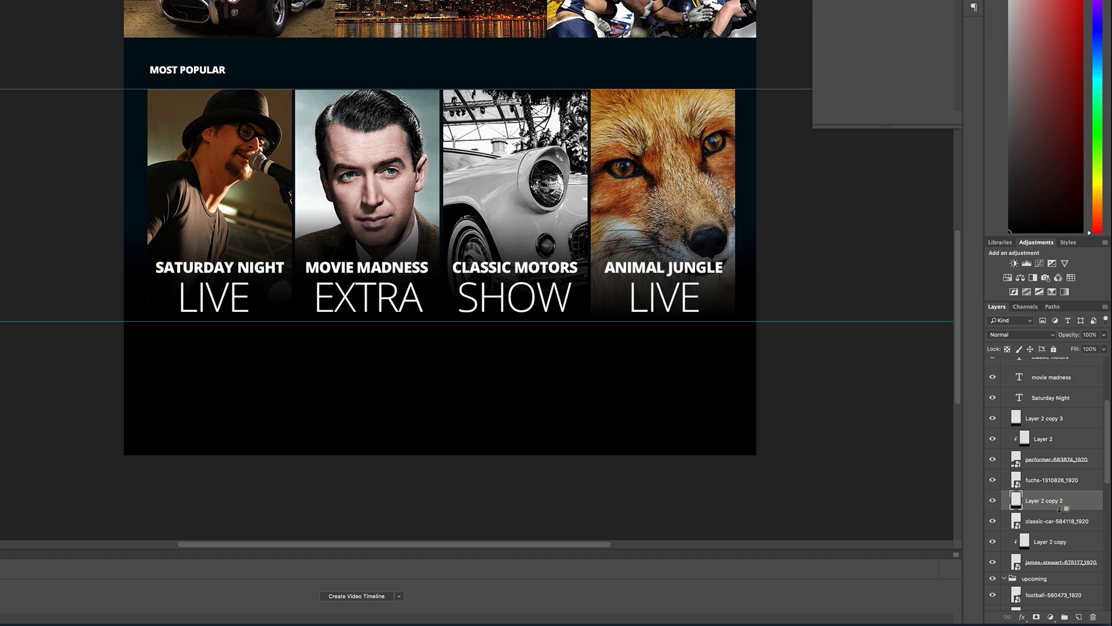
pyautogui.keyDown('alt'); pyautogui.click(1060, 509); pyautogui.keyUp('alt')
# Place the last gradient copy directly above the fox image layer and clip it to the fox.
pyautogui.click(672, 167)
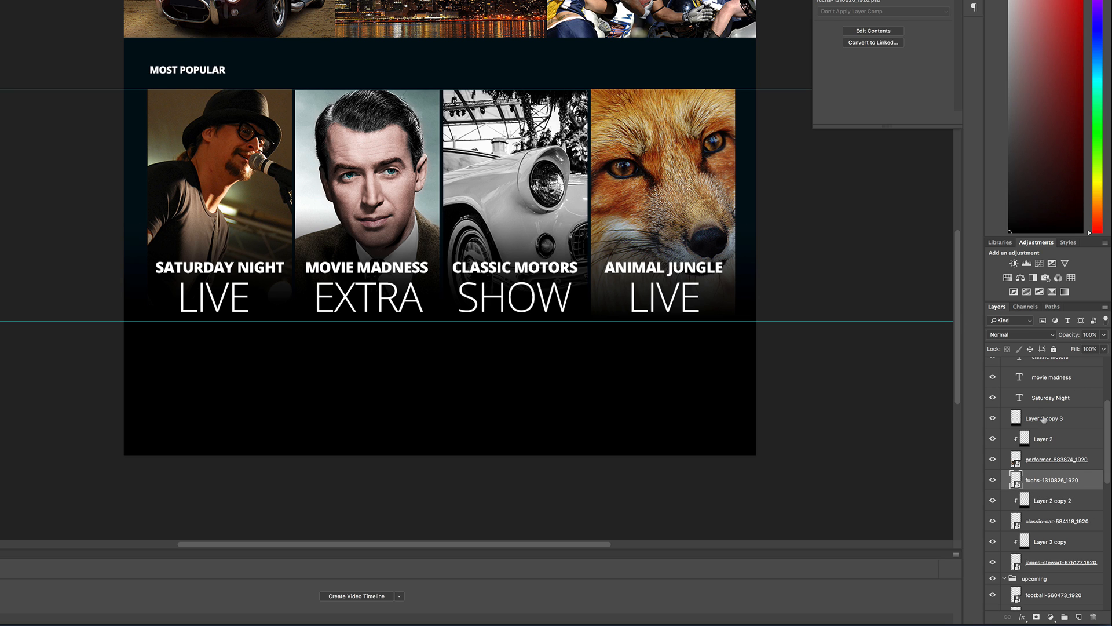
pyautogui.moveTo(1043, 417); pyautogui.dragTo(1050, 468)
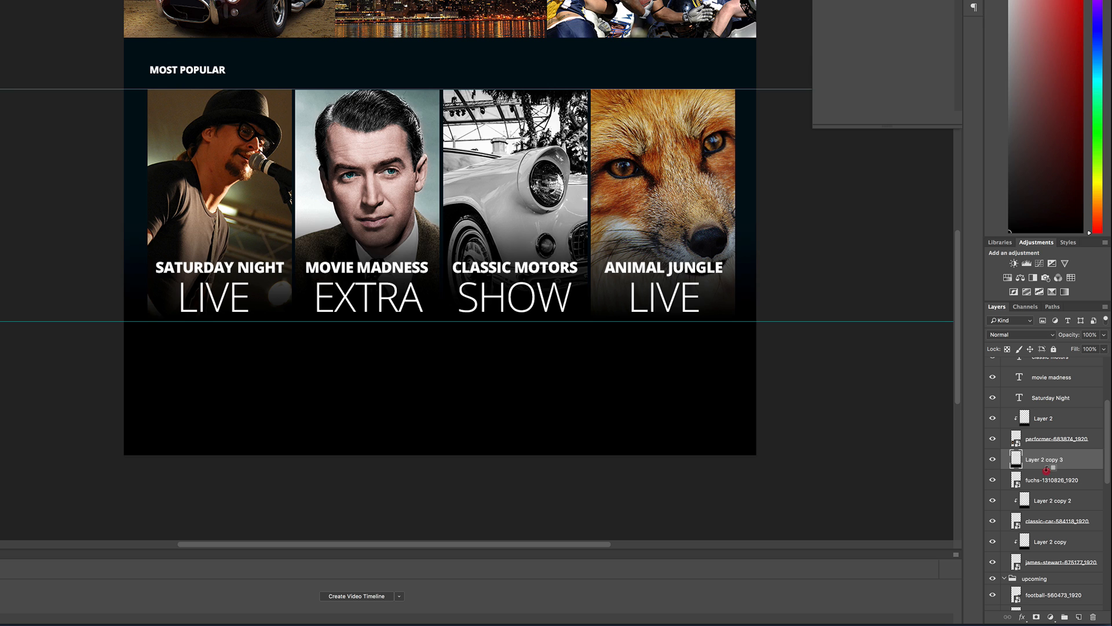
pyautogui.keyDown('alt'); pyautogui.click(1046, 469); pyautogui.keyUp('alt')
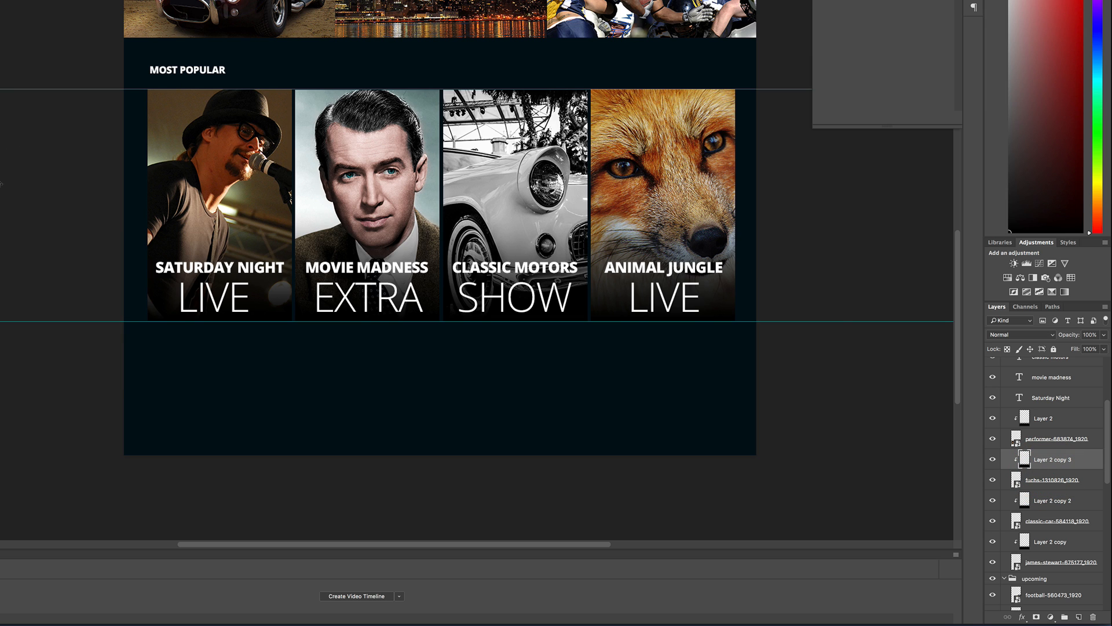
# Hide the guides and review the Most Popular row with its clipped gradients.
pyautogui.press('super+semicolon')
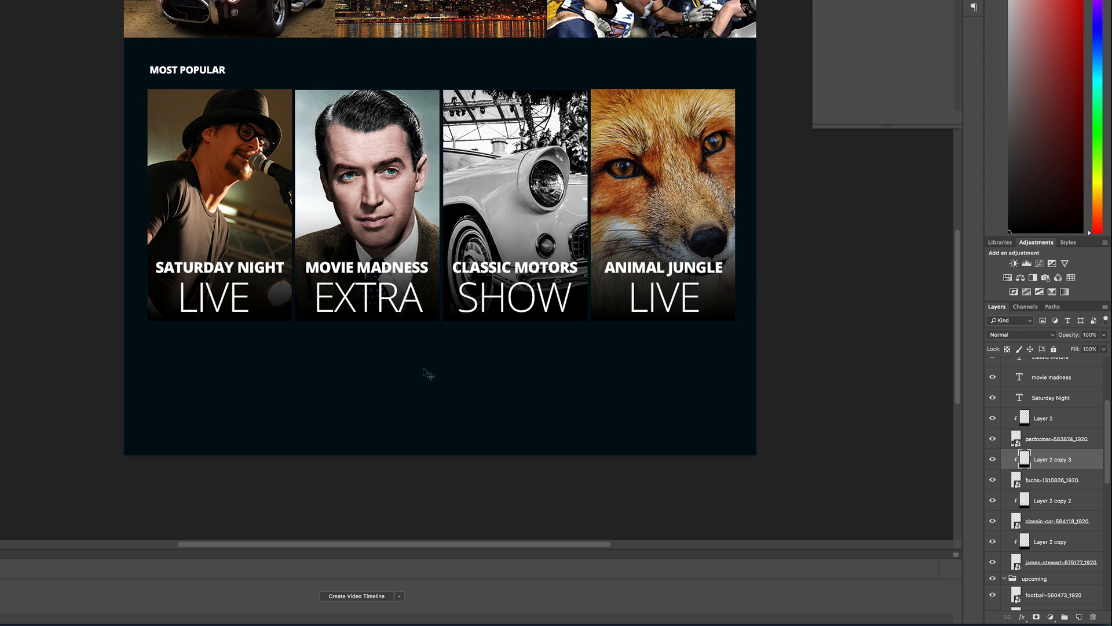
pyautogui.scroll(5, 273, 355)
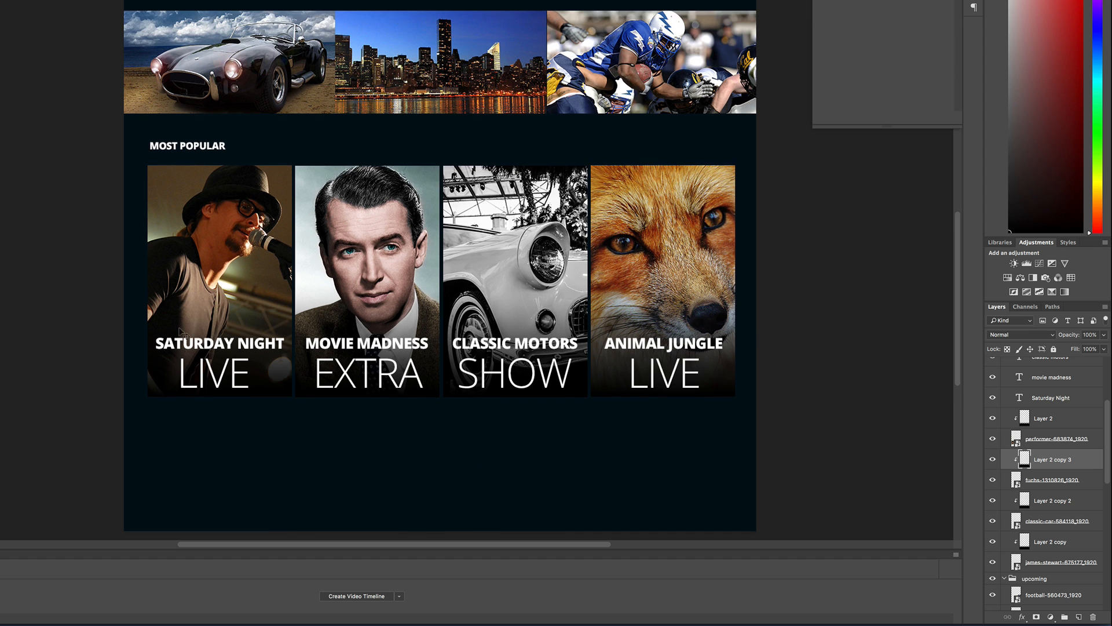
pyautogui.scroll(1, 183, 333)
pyautogui.scroll(-4, 183, 334)
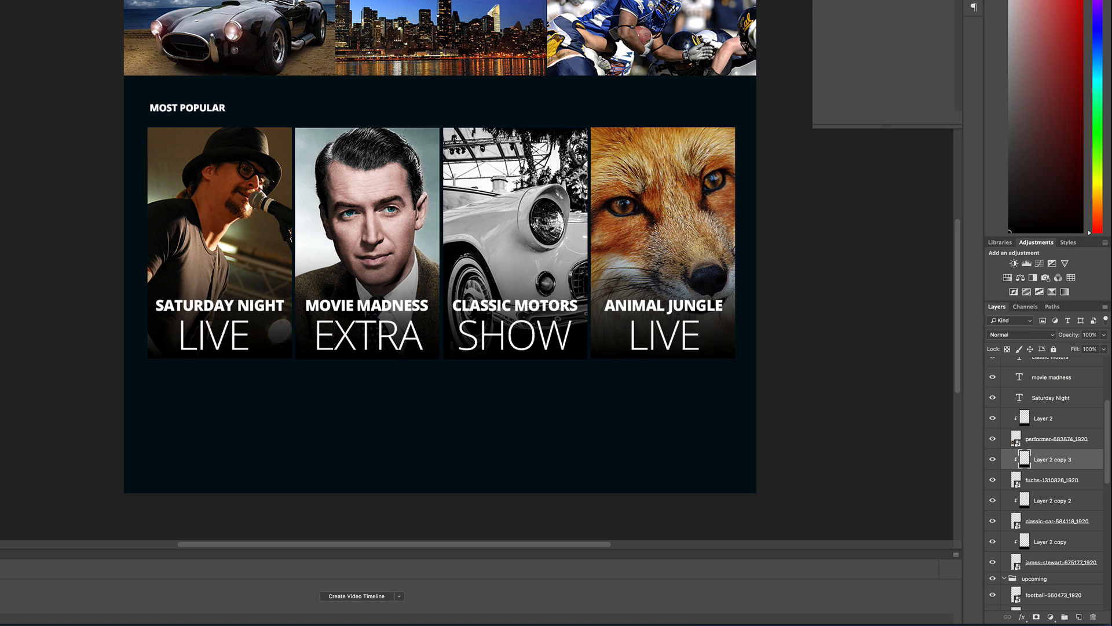
# Select the LIVE caption under Saturday Night and the EXTRA caption together and scale them down to about 402 by 51 px.
pyautogui.click(220, 351)
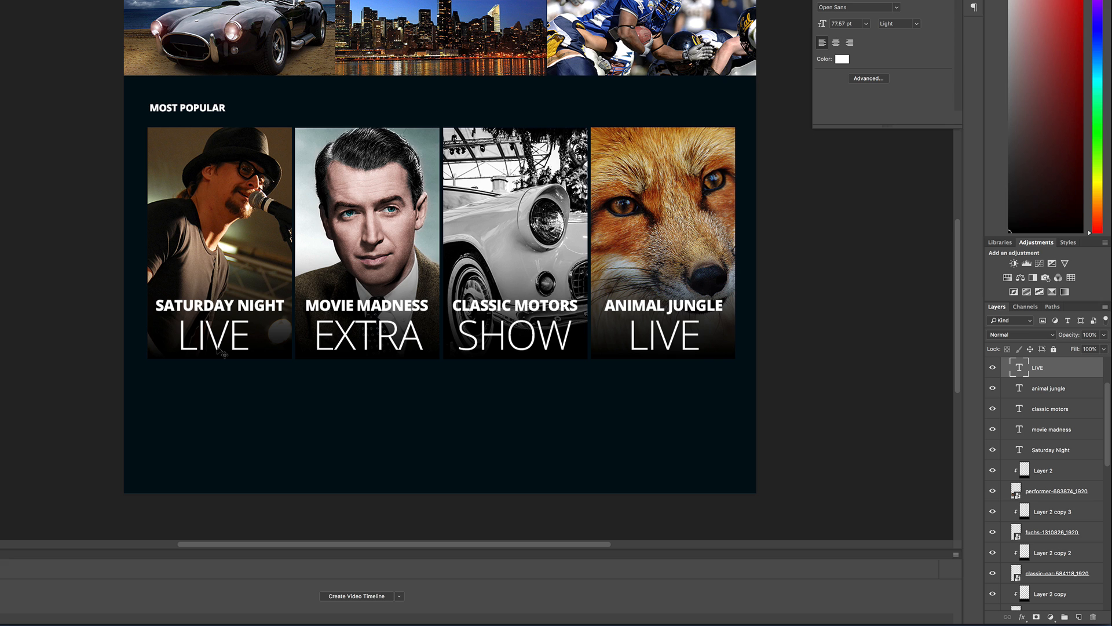
pyautogui.keyDown('shift'); pyautogui.click(316, 346); pyautogui.keyUp('shift')
pyautogui.press('super+t')
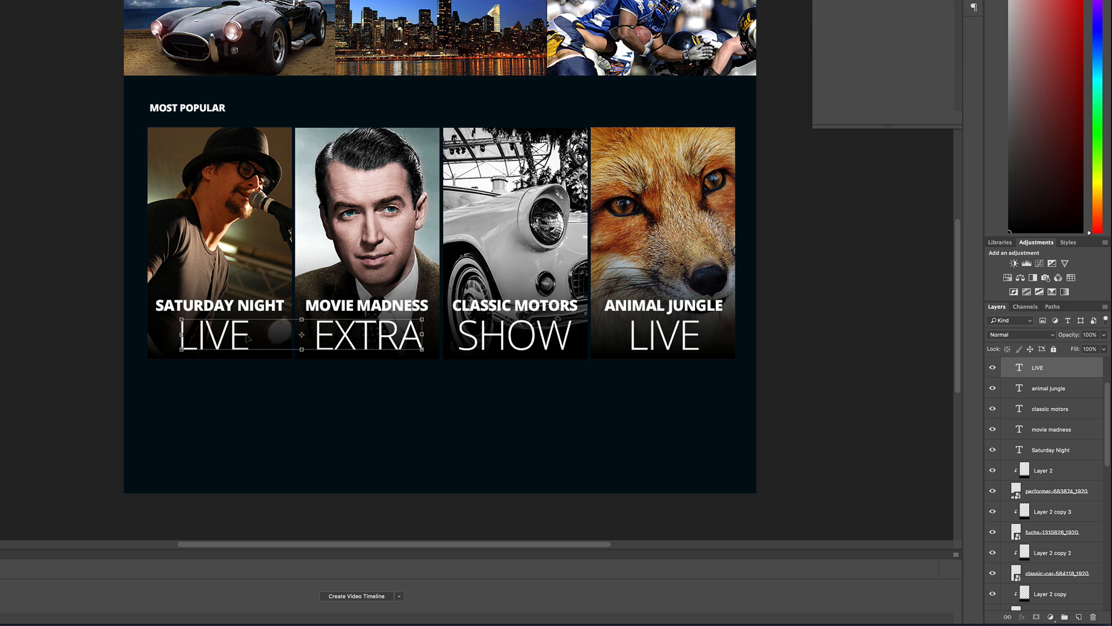
pyautogui.moveTo(421, 319); pyautogui.dragTo(395, 330)
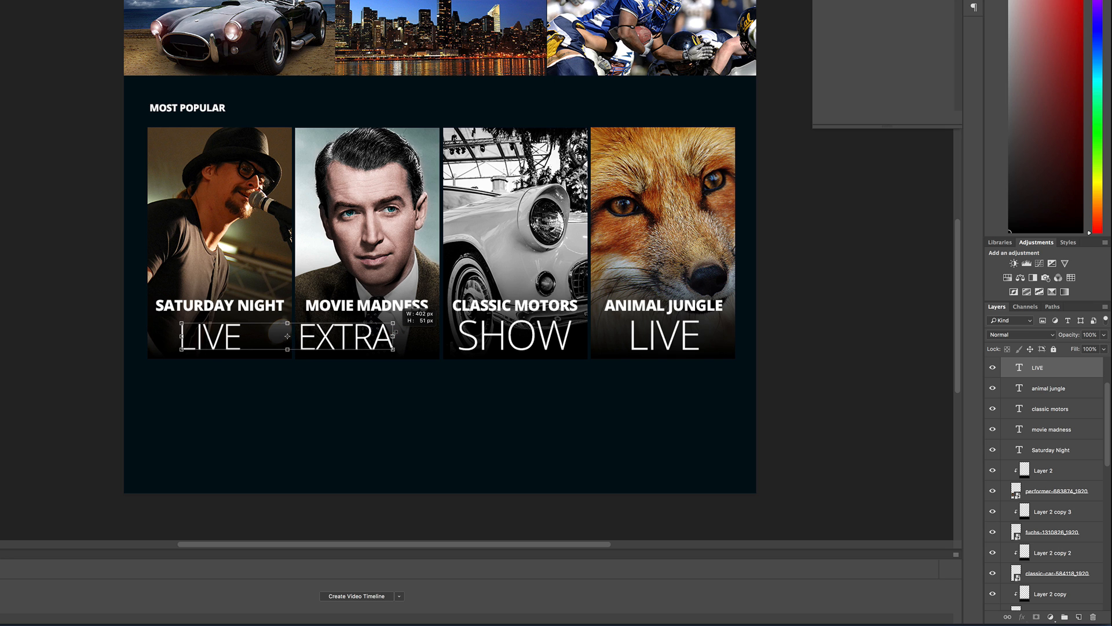
pyautogui.moveTo(395, 332); pyautogui.dragTo(395, 333)
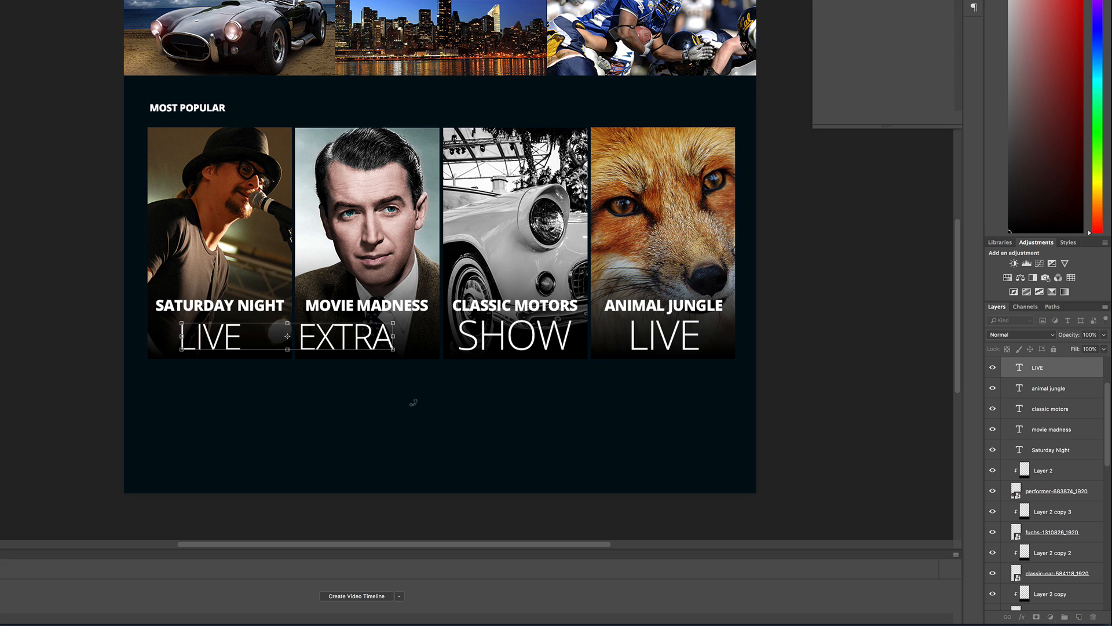
pyautogui.press('Return')
# Reposition the scaled LIVE and EXTRA captions beneath the Saturday Night and Movie Madness titles.
pyautogui.moveTo(222, 337); pyautogui.dragTo(225, 333)
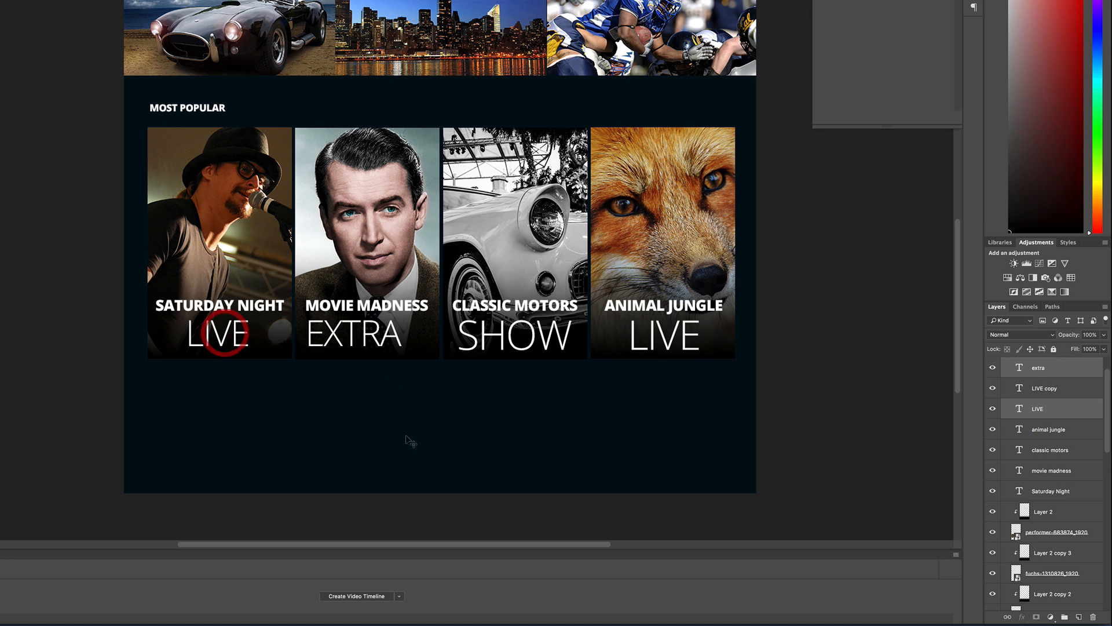
pyautogui.click(414, 453)
pyautogui.click(376, 334)
pyautogui.moveTo(376, 333); pyautogui.dragTo(395, 336)
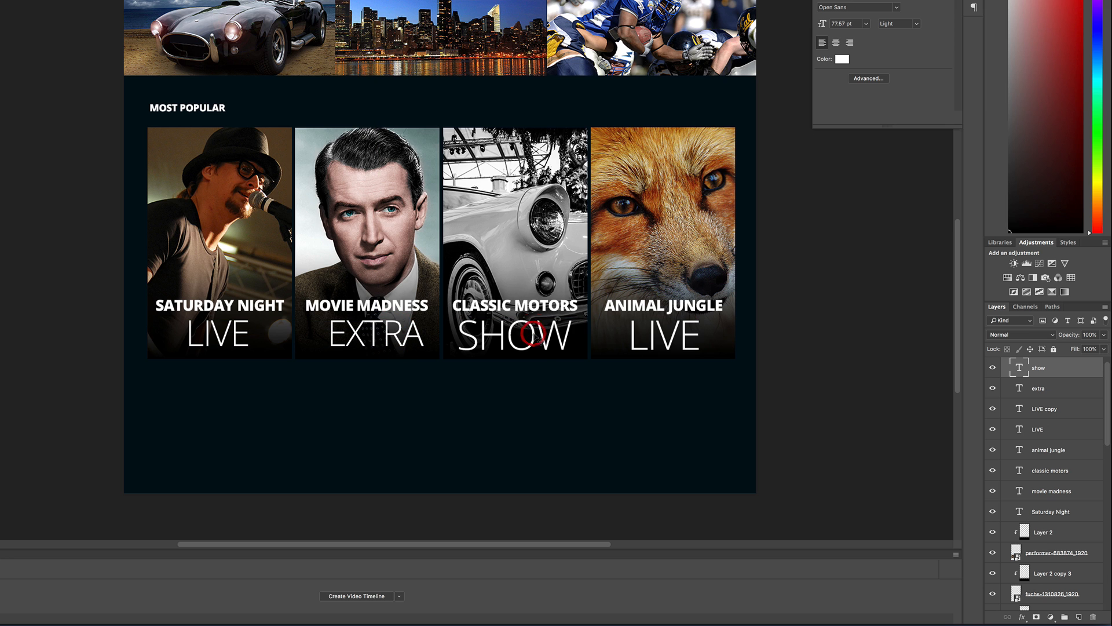
# Scale the SHOW caption under Classic Motors to about 61 pt and the LIVE caption under Animal Jungle to about 59 pt.
pyautogui.click(514, 337)
pyautogui.moveTo(572, 362); pyautogui.dragTo(557, 343)
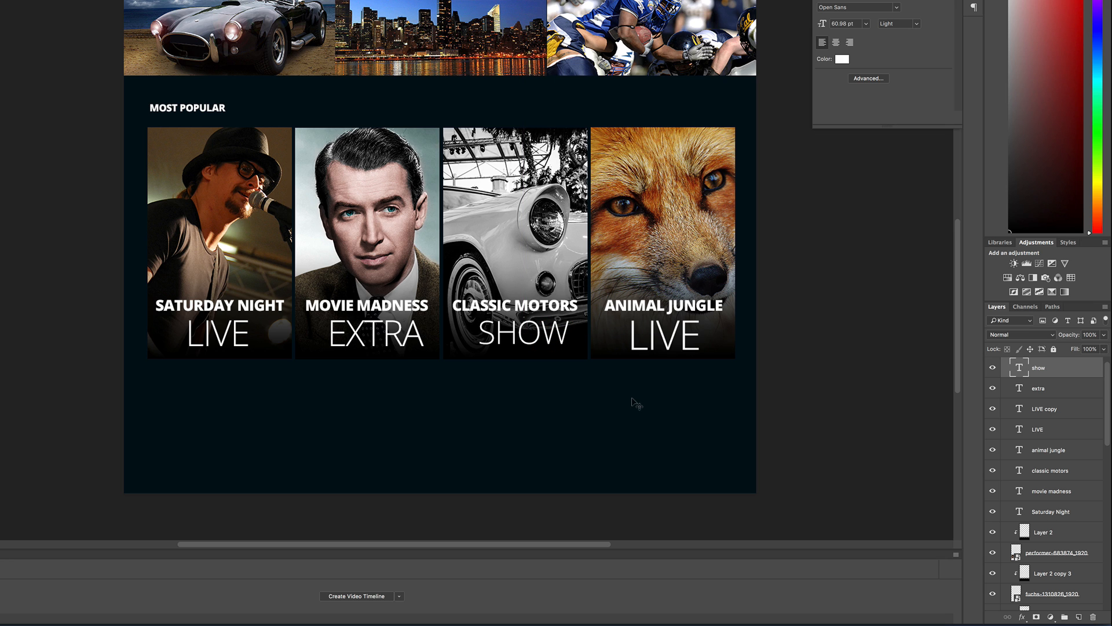
pyautogui.click(667, 350)
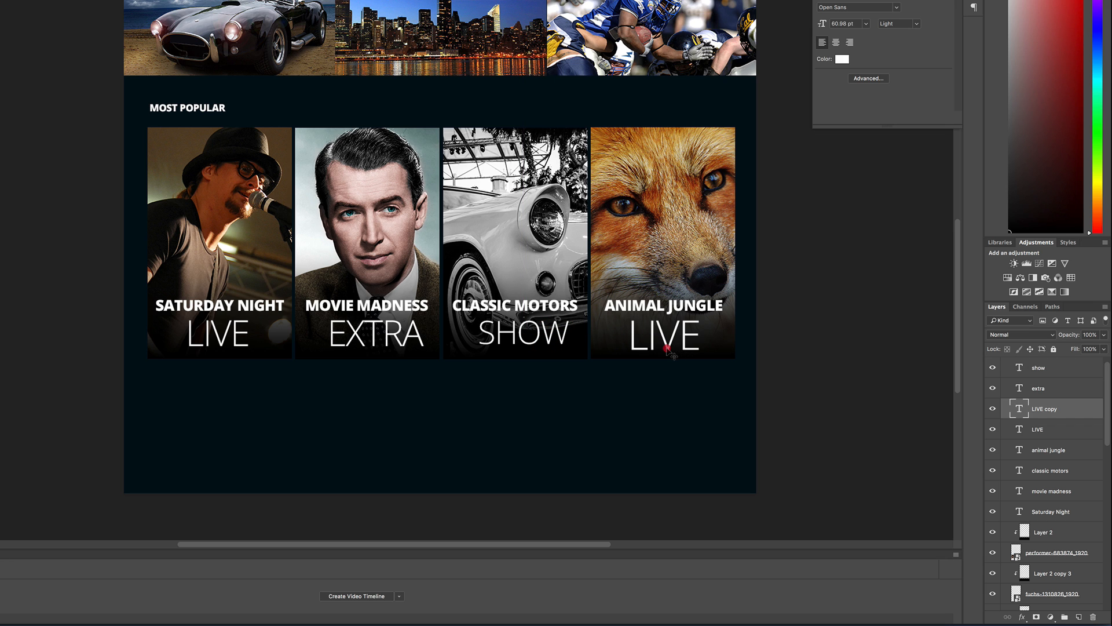
pyautogui.press('super+t')
pyautogui.moveTo(702, 359); pyautogui.dragTo(681, 332)
pyautogui.press('Return')
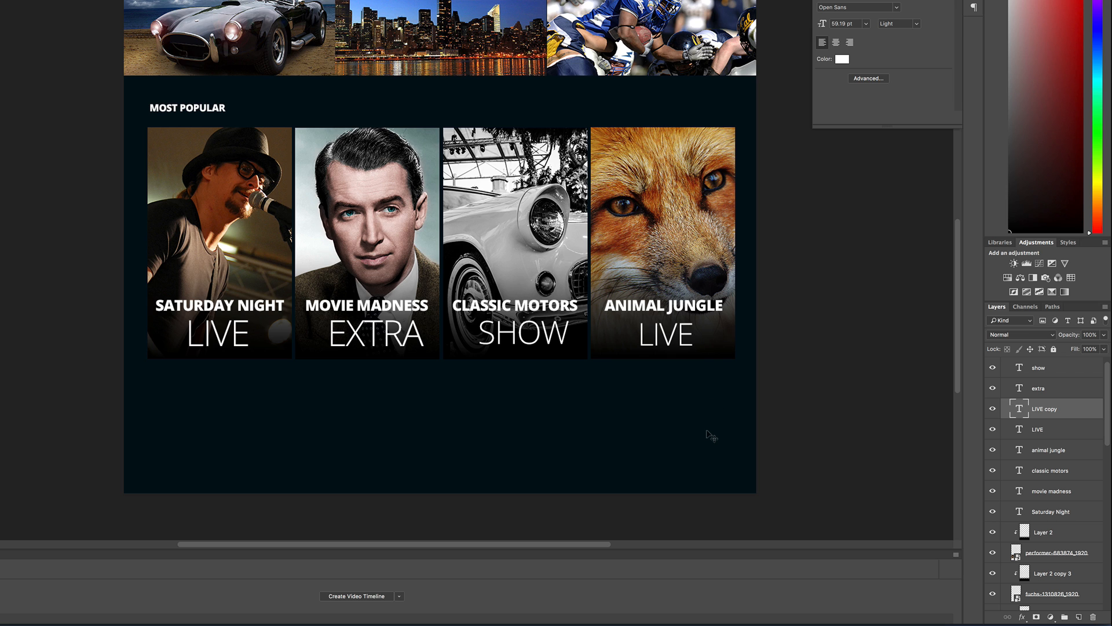
# Select the surfer hero image layer and start a new text line over its sky.
pyautogui.scroll(5, 711, 436)
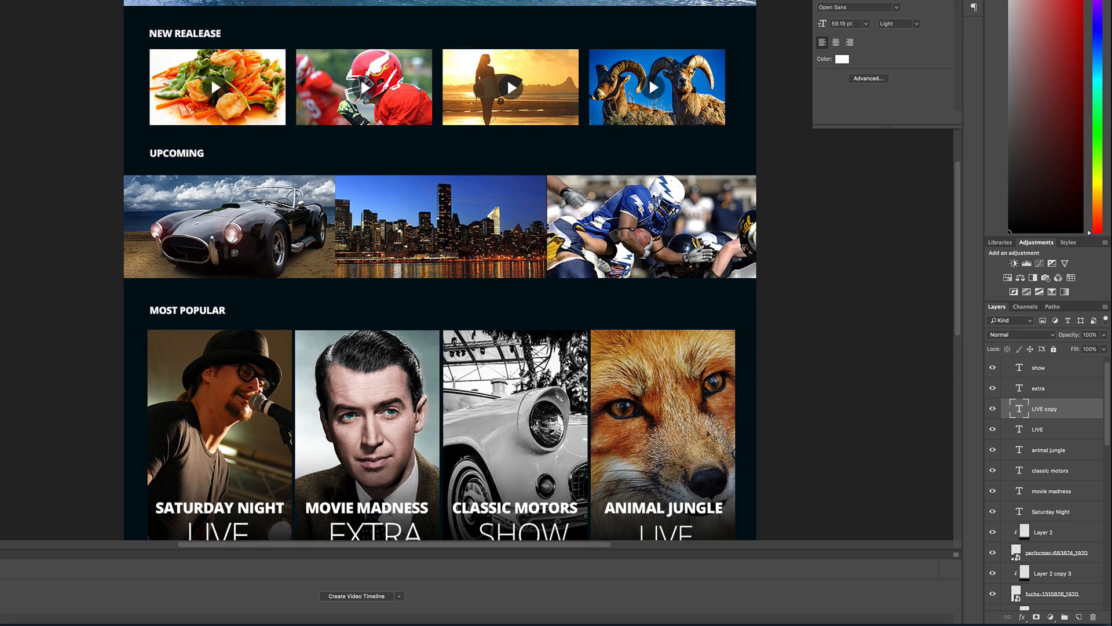
pyautogui.scroll(7, 711, 436)
pyautogui.scroll(-15, 711, 435)
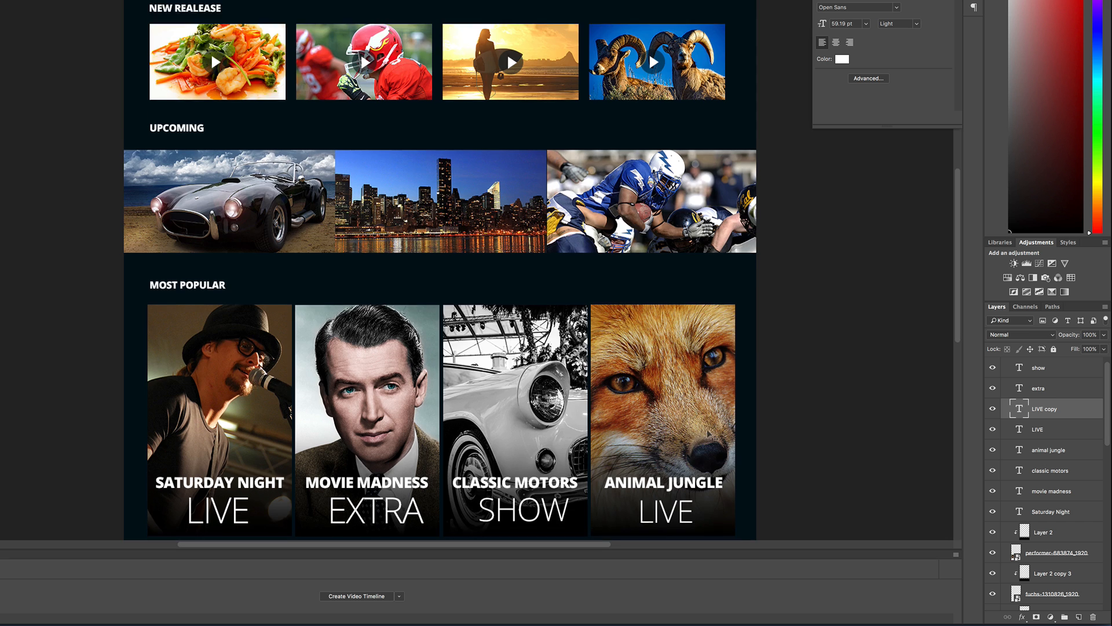
pyautogui.scroll(18, 712, 435)
pyautogui.scroll(1, 711, 436)
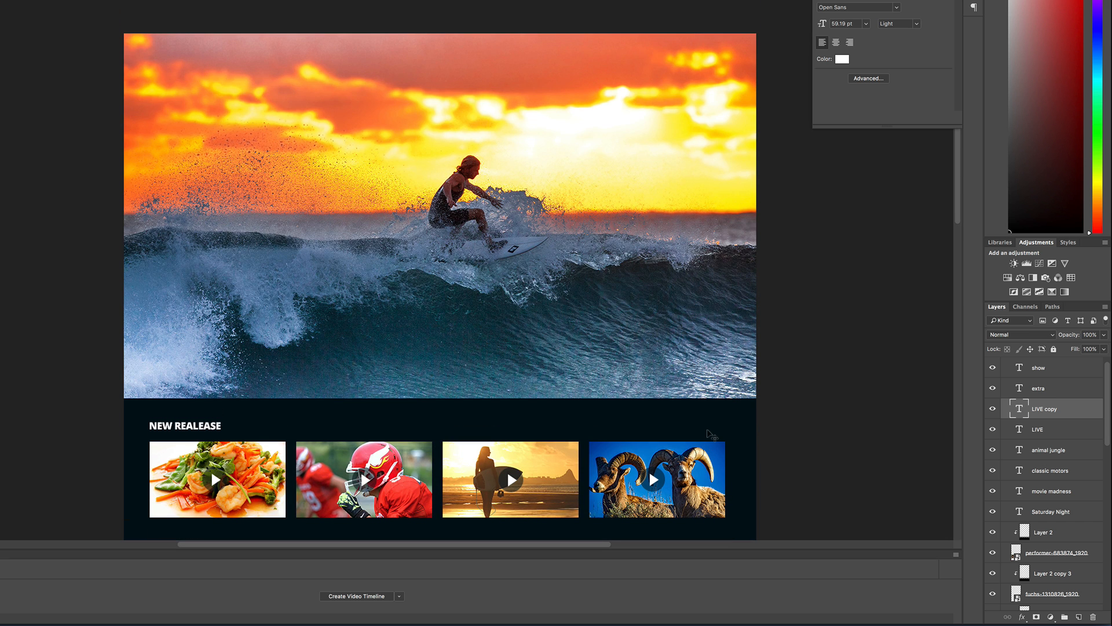
pyautogui.click(553, 172)
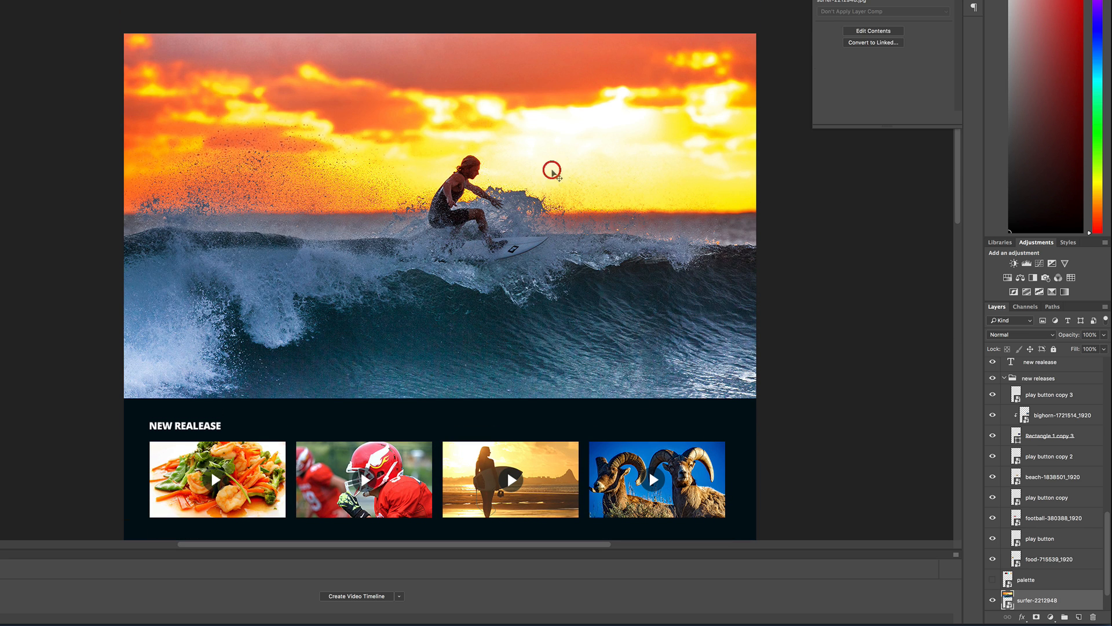
pyautogui.scroll(-2, 1073, 580)
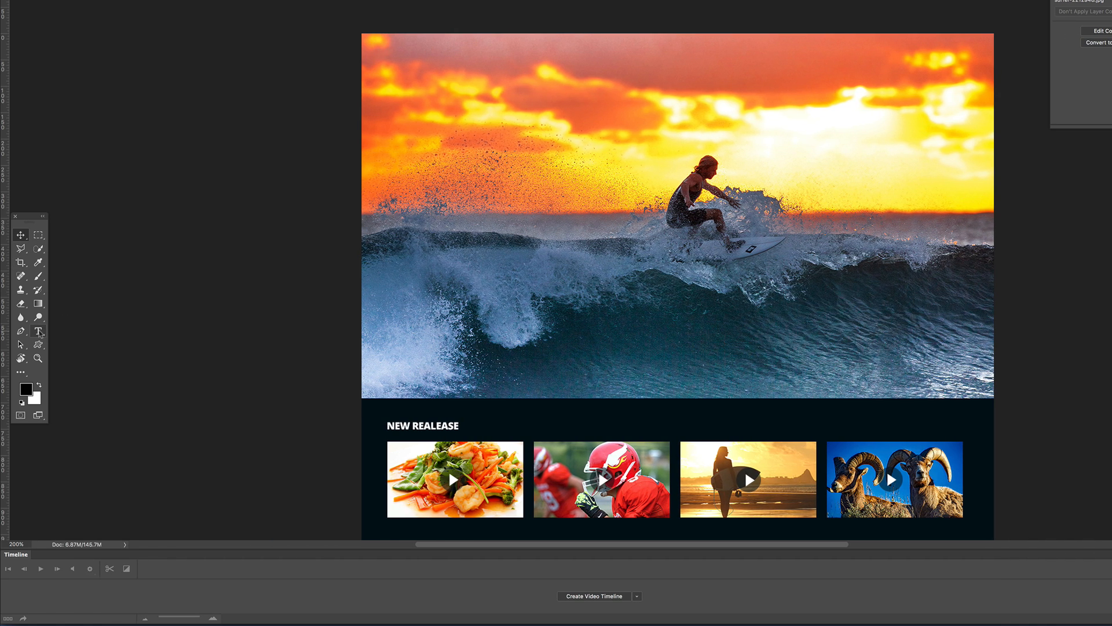
pyautogui.click(39, 331)
pyautogui.click(433, 156)
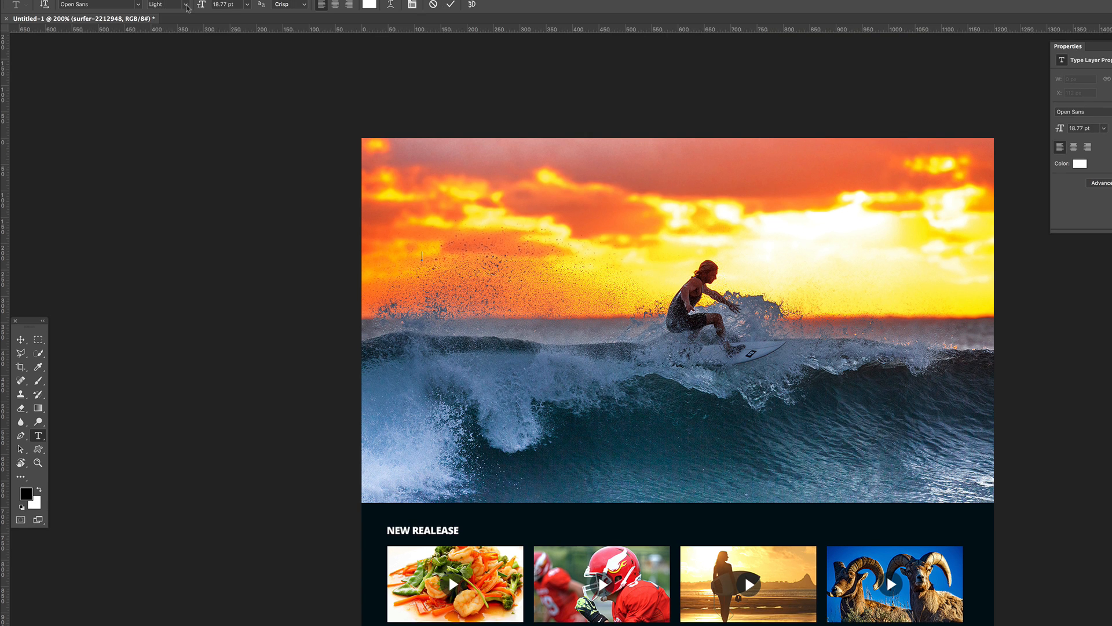
# Set the text font to Bebas and enter the title SURFING LIVE on the surfer image.
pyautogui.click(186, 20)
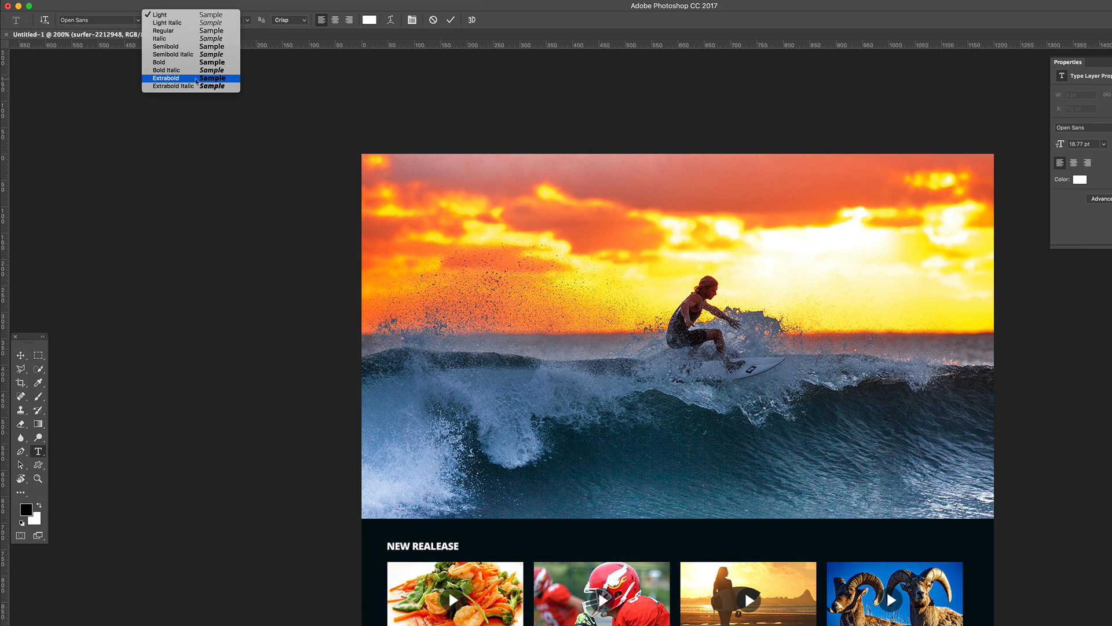
pyautogui.click(208, 81)
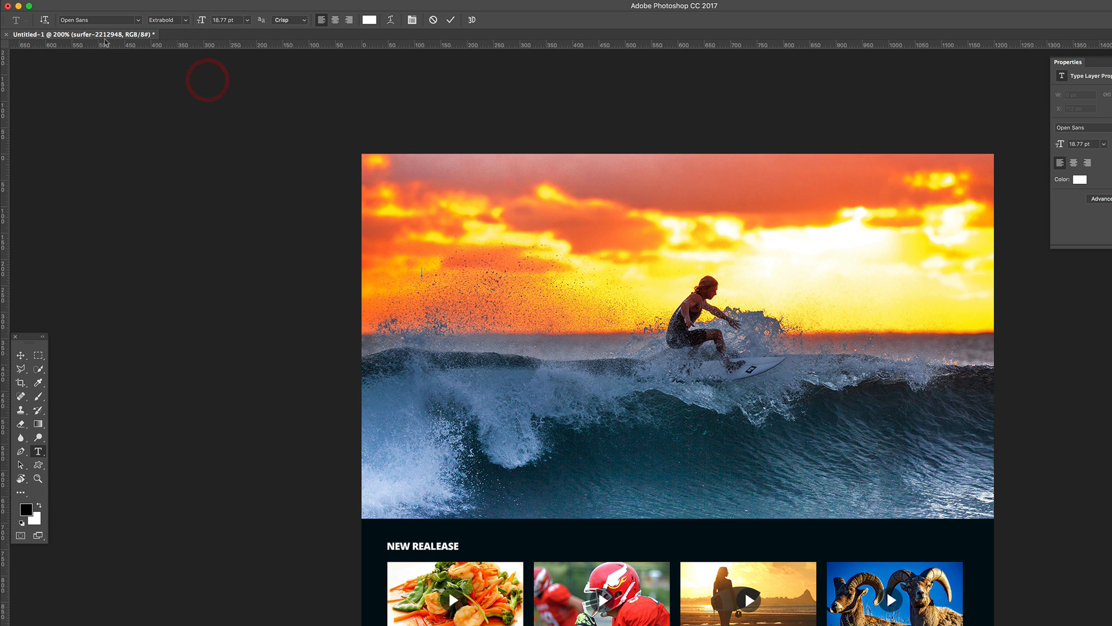
pyautogui.click(105, 20)
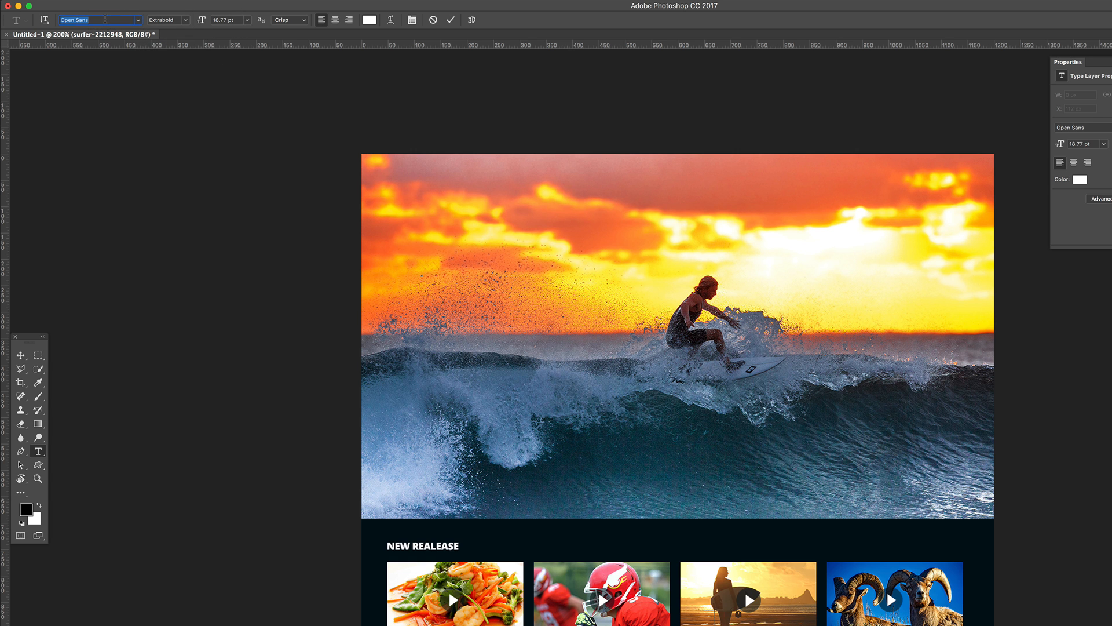
pyautogui.write('beba')
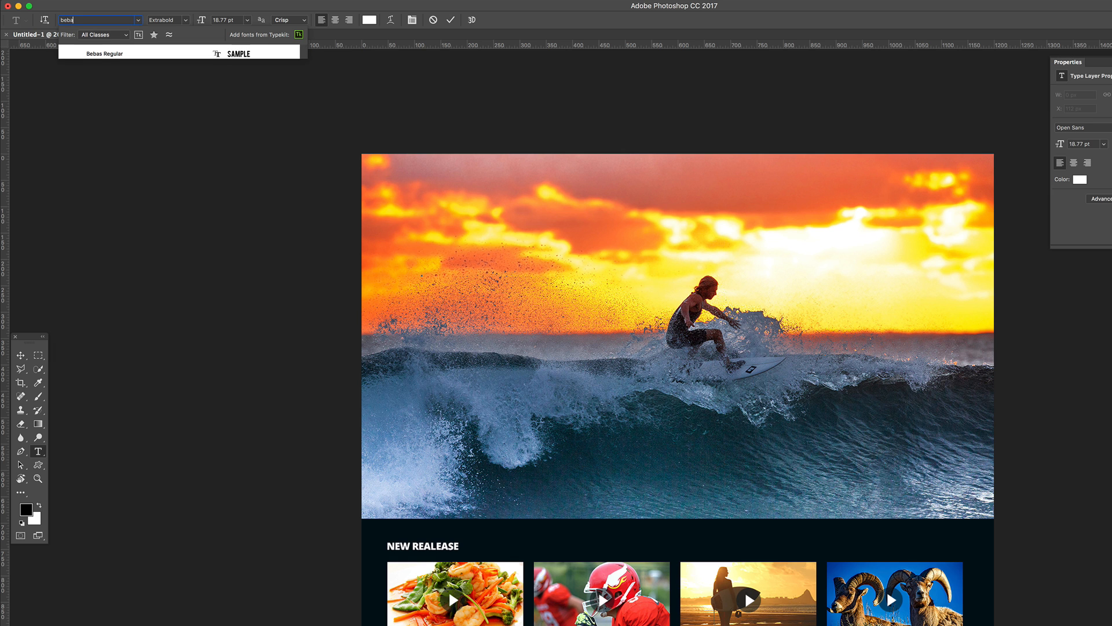
pyautogui.click(108, 54)
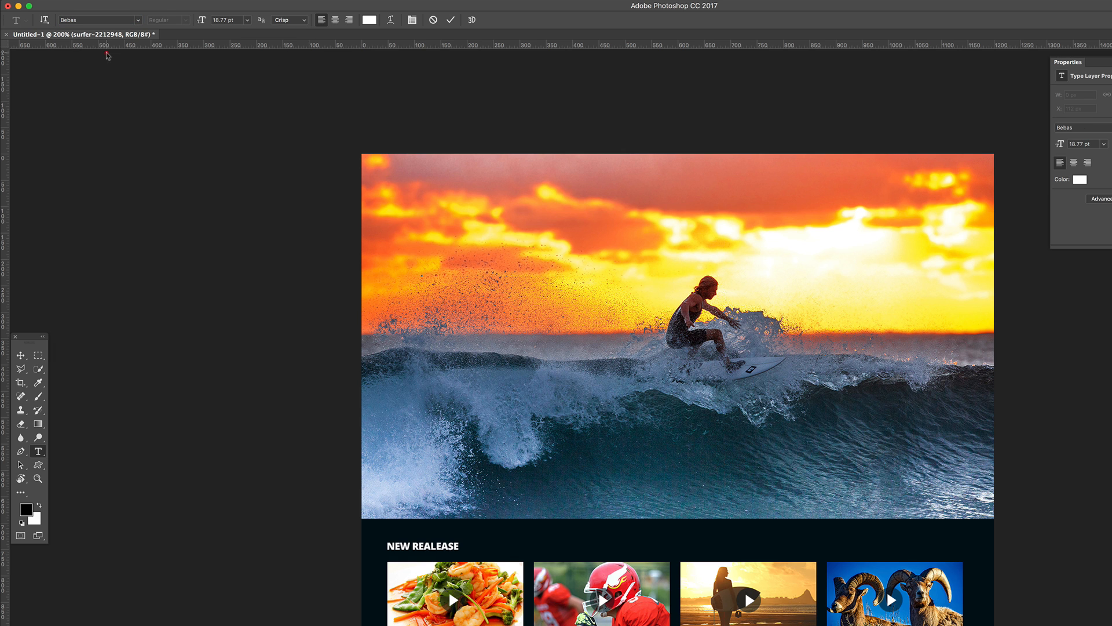
pyautogui.click(425, 271)
pyautogui.write('SURFING LIVE')
# Enlarge the SURFING LIVE title to about 125 pt and place it over the wave, near the hero image's lower-left corner.
pyautogui.click(21, 355)
pyautogui.press('super+t')
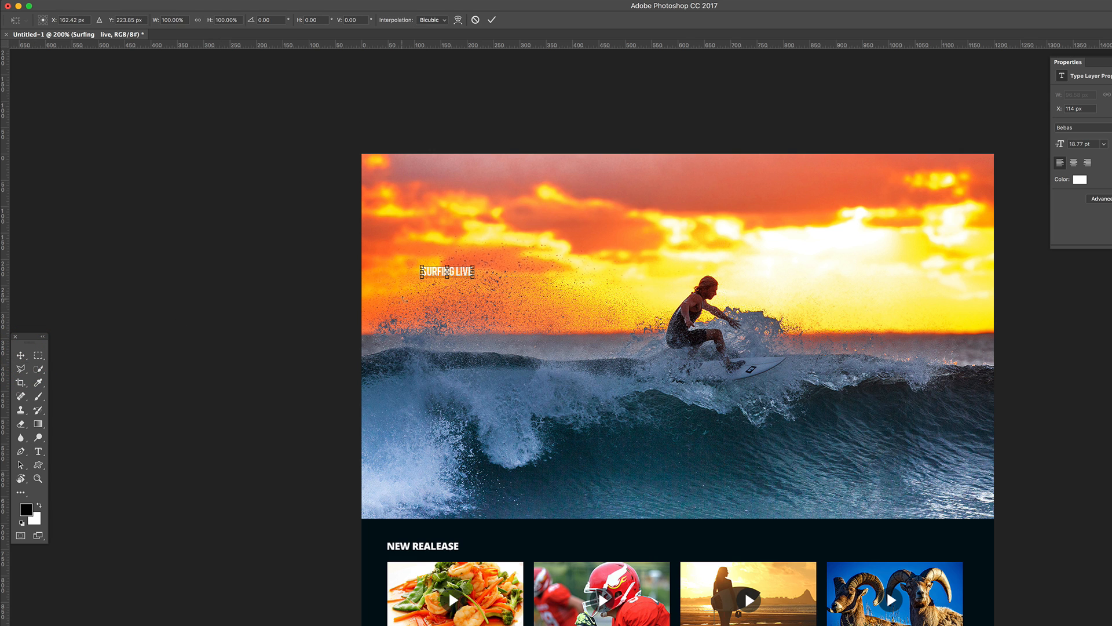
pyautogui.moveTo(474, 277); pyautogui.dragTo(739, 449)
pyautogui.moveTo(666, 323); pyautogui.dragTo(630, 450)
# Add the text line WATCH TONIGHT AT 8PM GMT in 18.77 pt Bebas below the SURFING LIVE title.
pyautogui.click(38, 450)
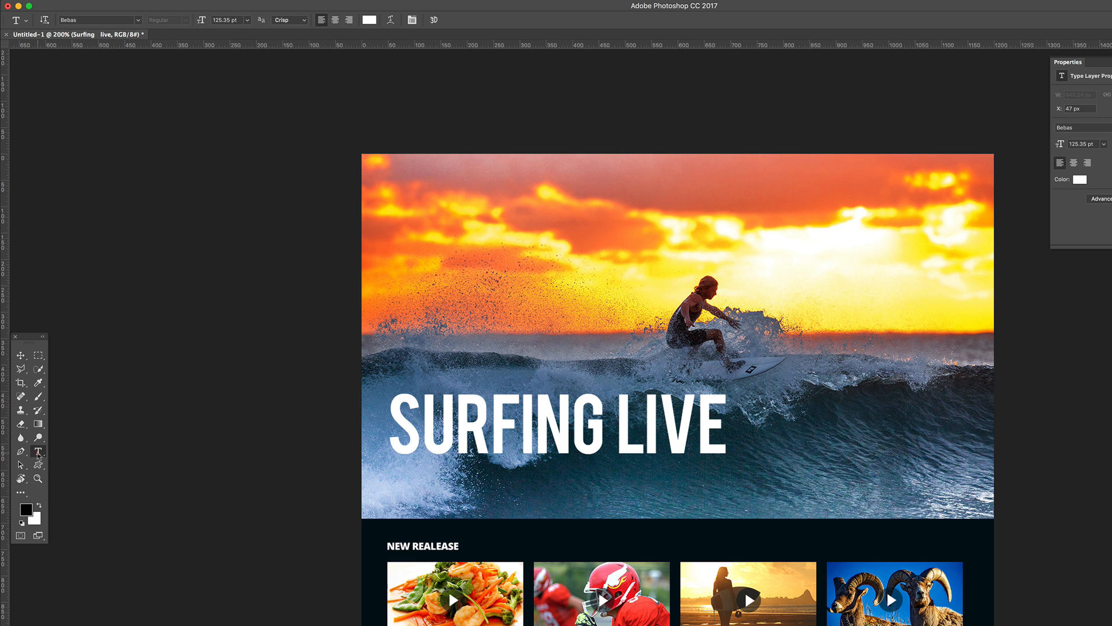
pyautogui.click(408, 482)
pyautogui.write('WATCHTONIGHT AT 8PMGMT')
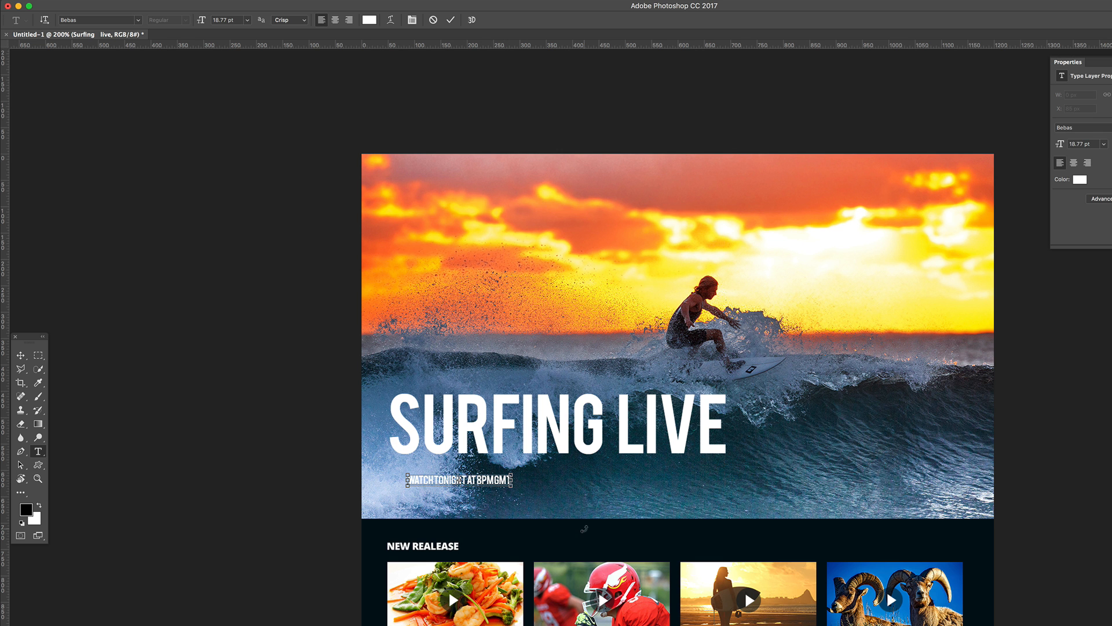
# Insert spaces between the words of the subtitle so it reads WATCH TONIGHT AT 8PM GMT.
pyautogui.press('super+plus')
pyautogui.scroll(-2, 535, 526)
pyautogui.scroll(-1, 534, 526)
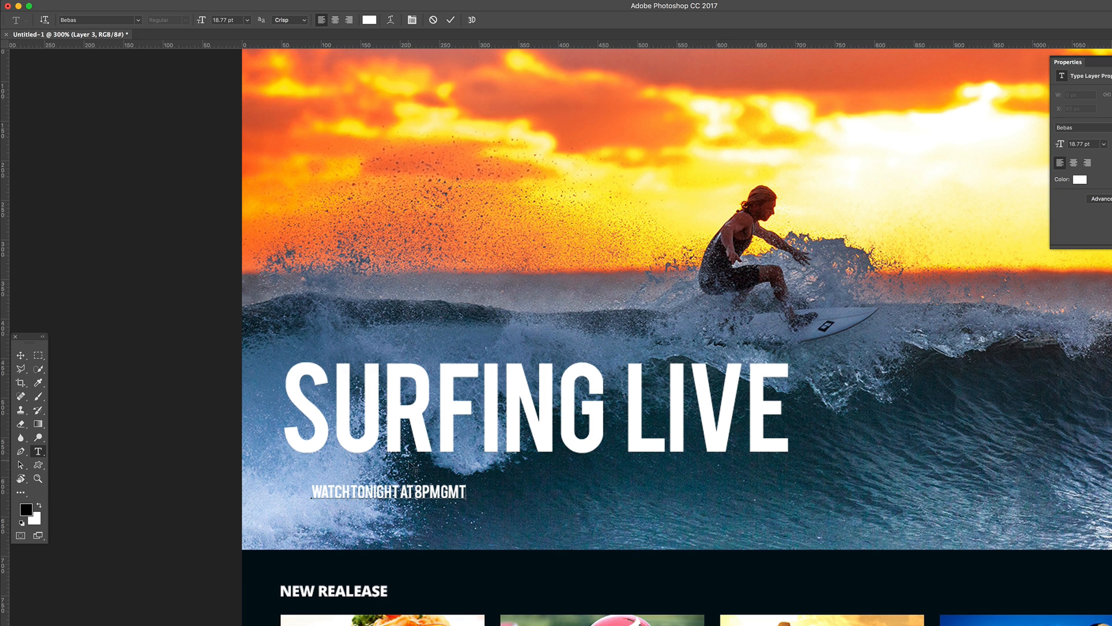
pyautogui.click(440, 492)
pyautogui.click(416, 491)
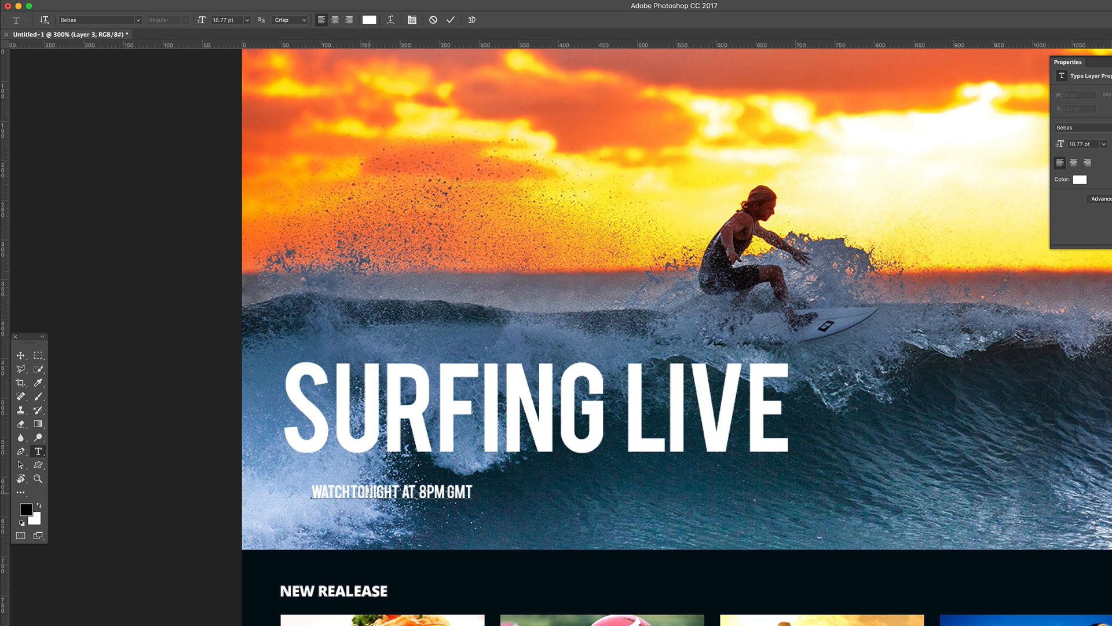
pyautogui.click(350, 491)
# Align the WATCH TONIGHT AT 8PM GMT subtitle with the title's left edge and enlarge it to about 36.68 pt.
pyautogui.click(21, 354)
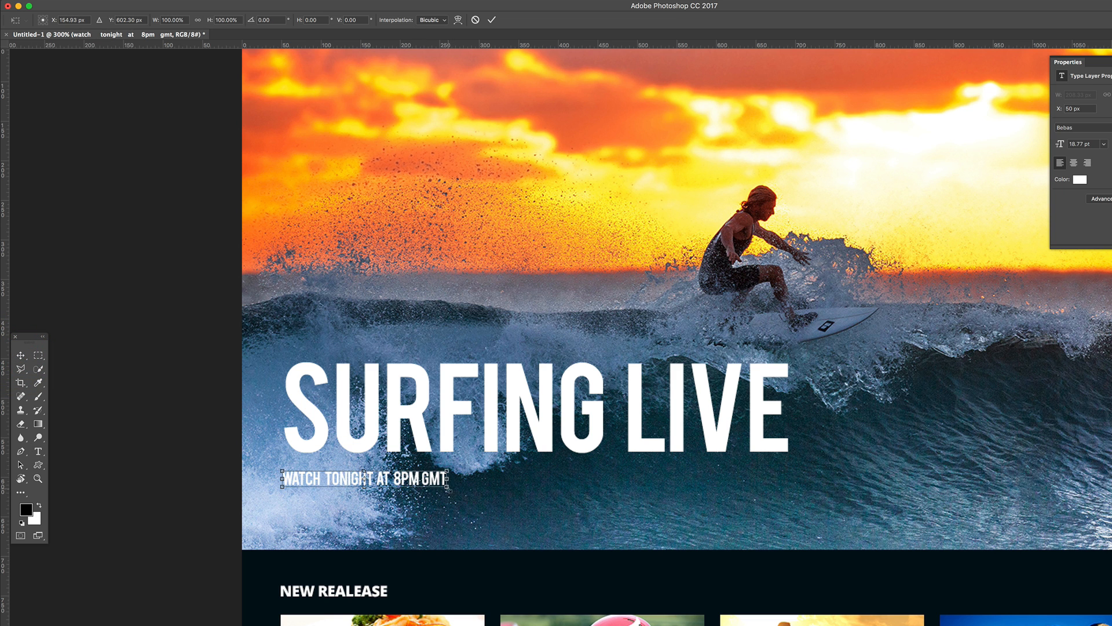
pyautogui.moveTo(448, 490); pyautogui.dragTo(602, 530)
pyautogui.press('Return')
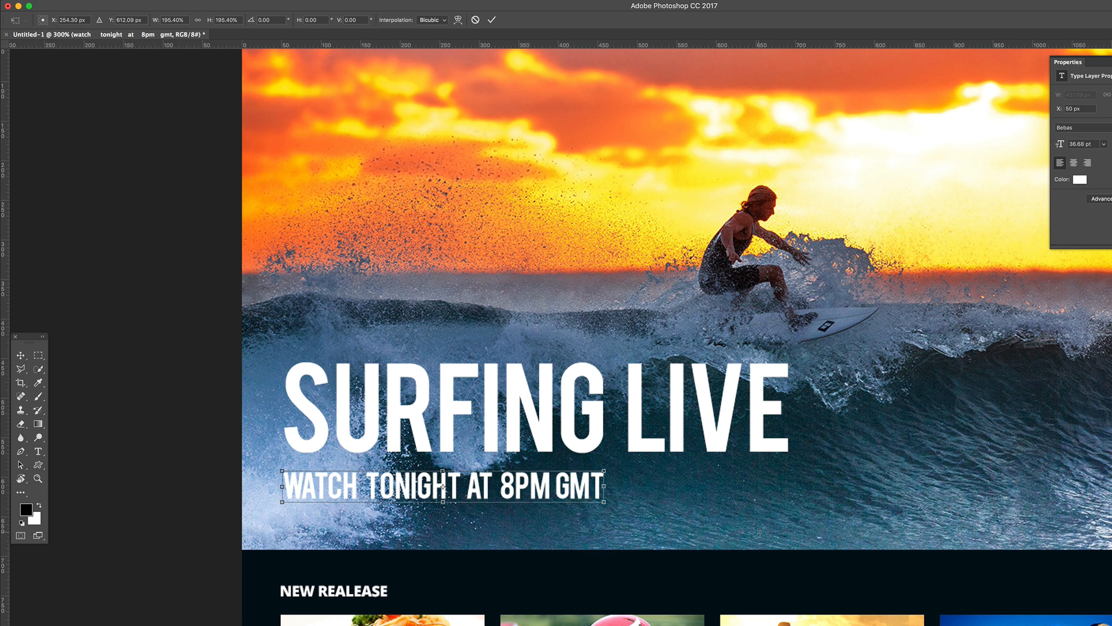
pyautogui.press('super+minus')
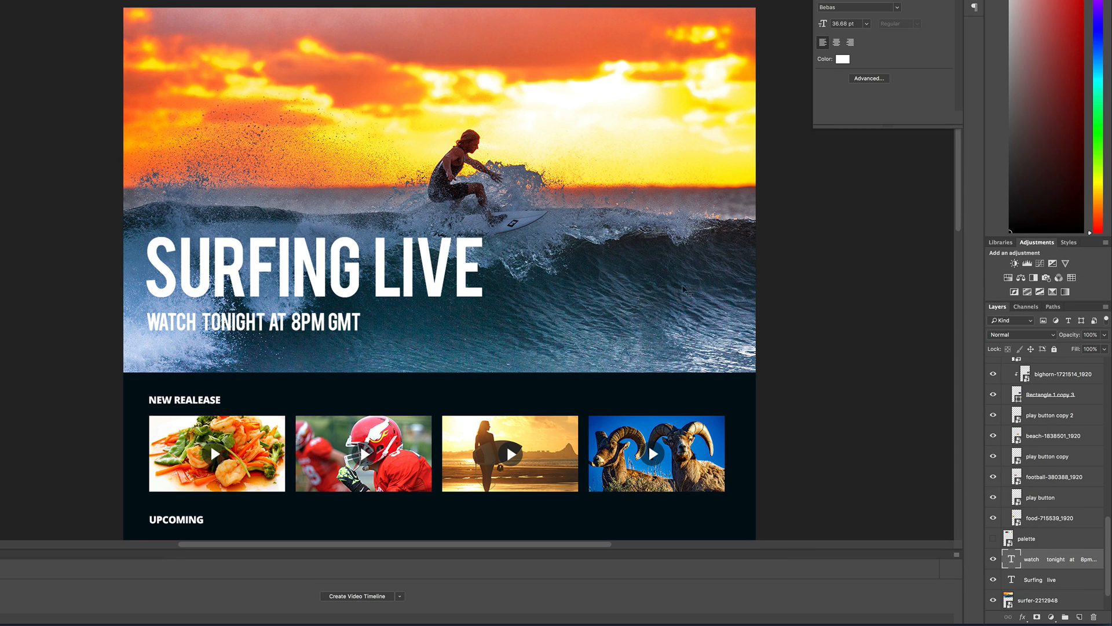
# Try the SURFING LIVE title at 57% opacity and return it to 100%.
pyautogui.click(466, 292)
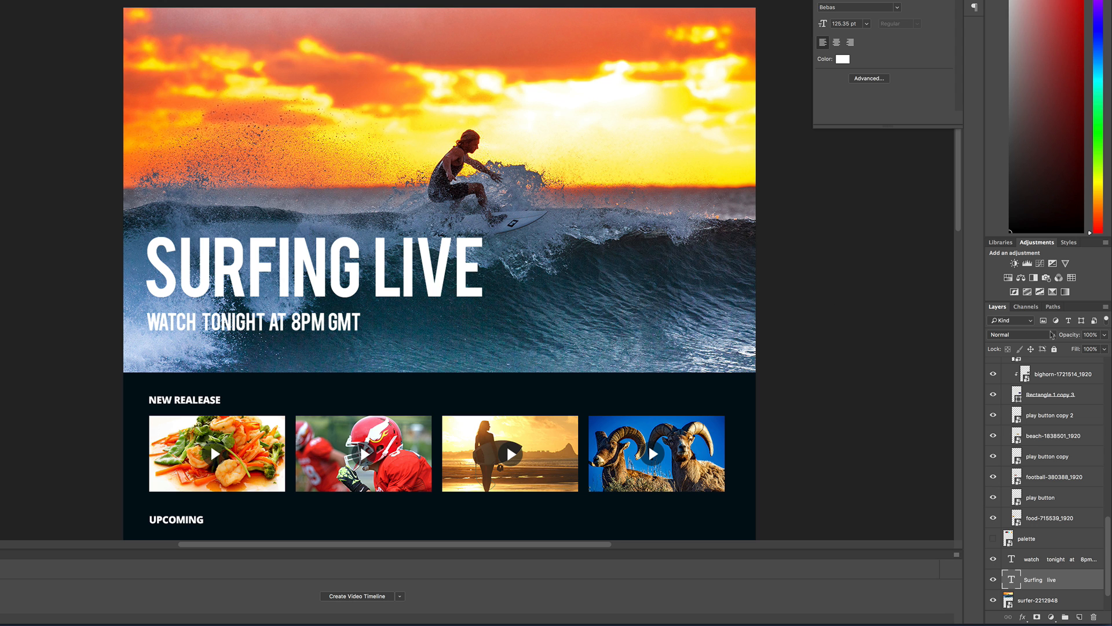
pyautogui.moveTo(1069, 337); pyautogui.dragTo(1046, 342)
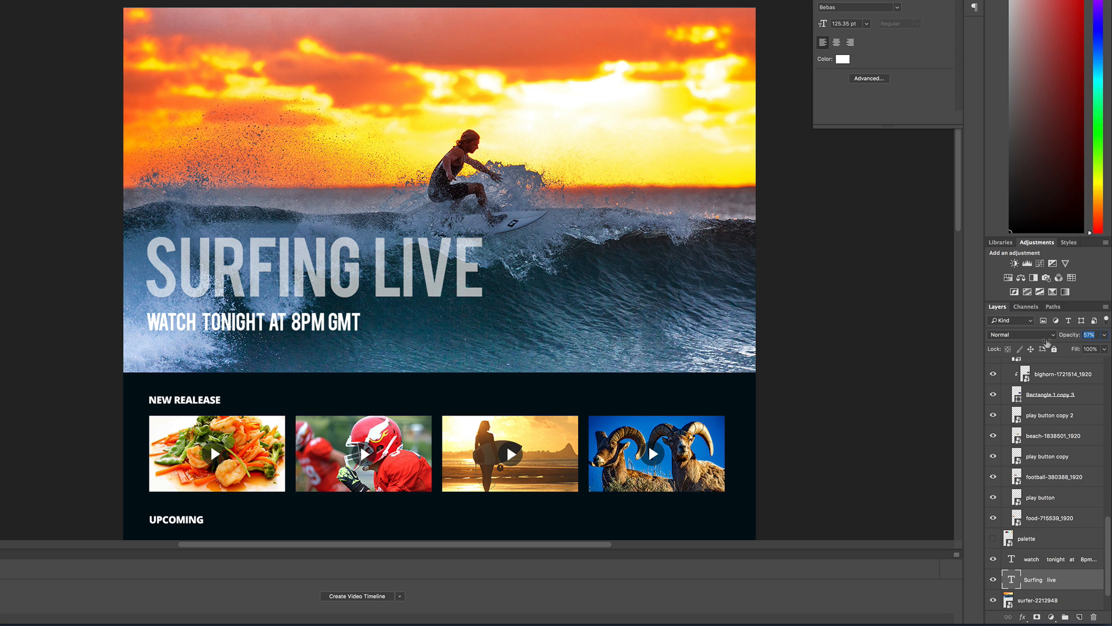
pyautogui.moveTo(1046, 343); pyautogui.dragTo(1091, 342)
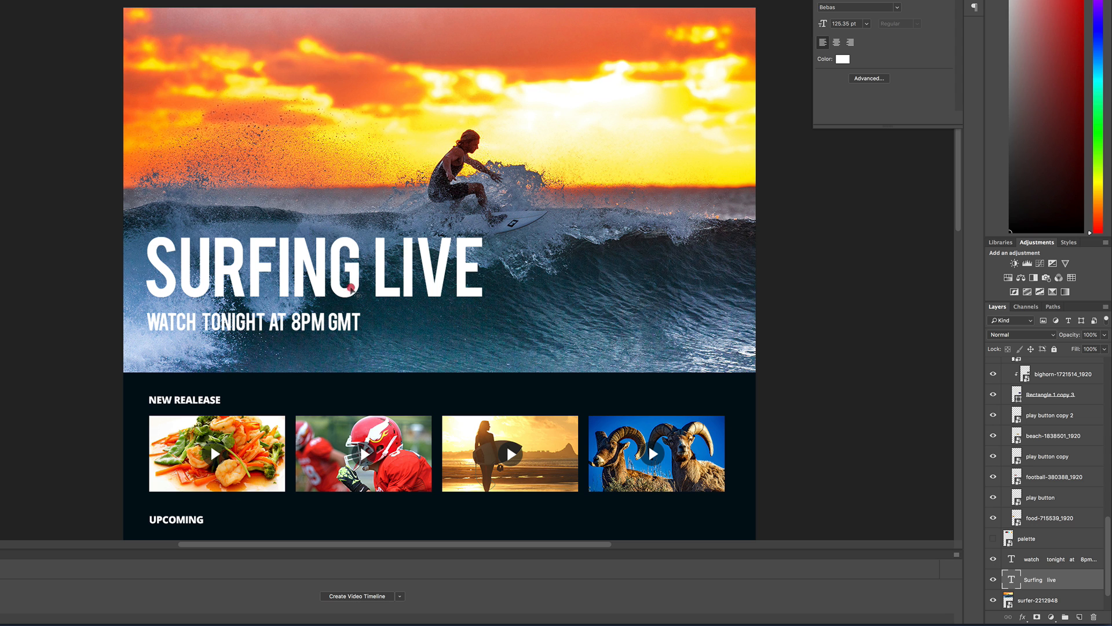
# Shift both hero text lines slightly up and left, and draw a black rectangle about 342 by 67 px below them.
pyautogui.moveTo(351, 292); pyautogui.dragTo(352, 283)
pyautogui.moveTo(347, 329); pyautogui.dragTo(342, 315)
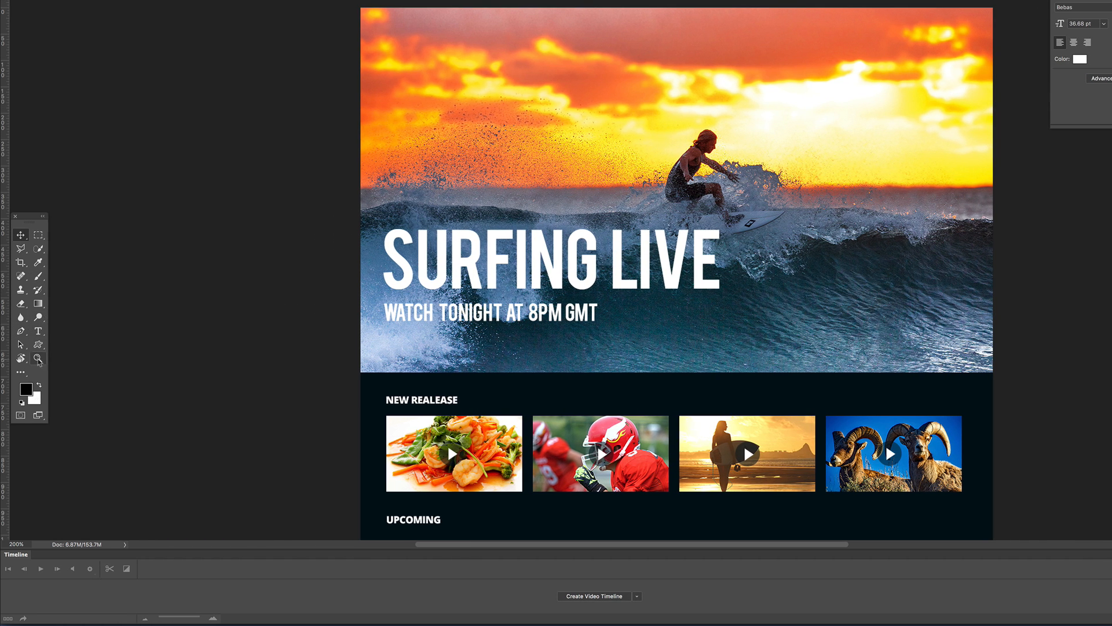
pyautogui.moveTo(43, 347); pyautogui.dragTo(72, 345)
pyautogui.moveTo(387, 328); pyautogui.dragTo(566, 363)
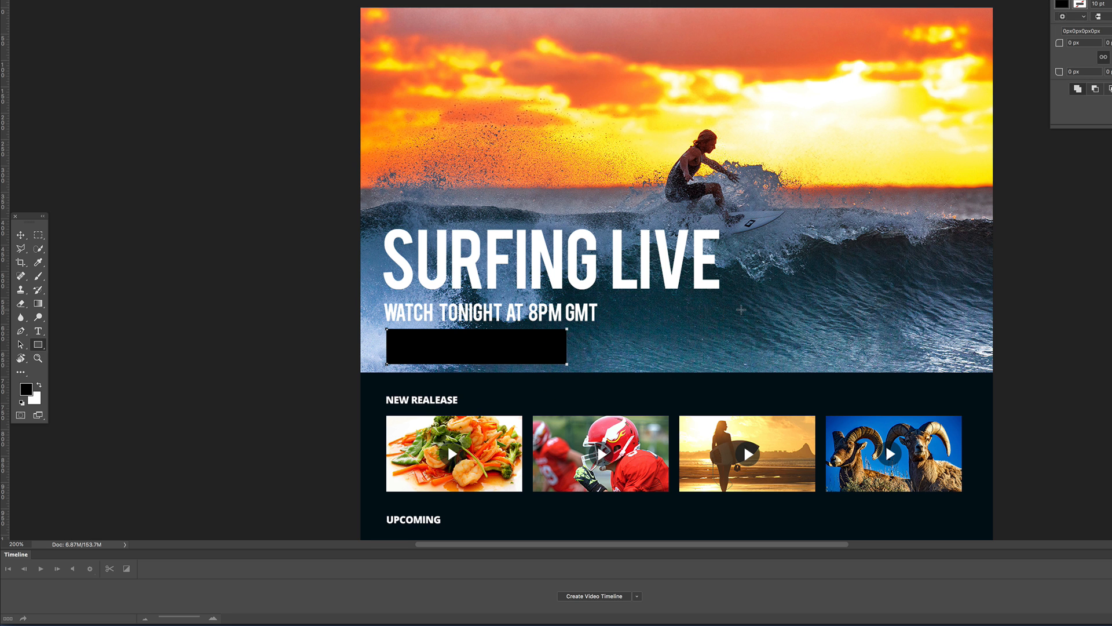
# Show the palette layer and sample its orange swatch as the foreground color.
pyautogui.scroll(-3, 676, 270)
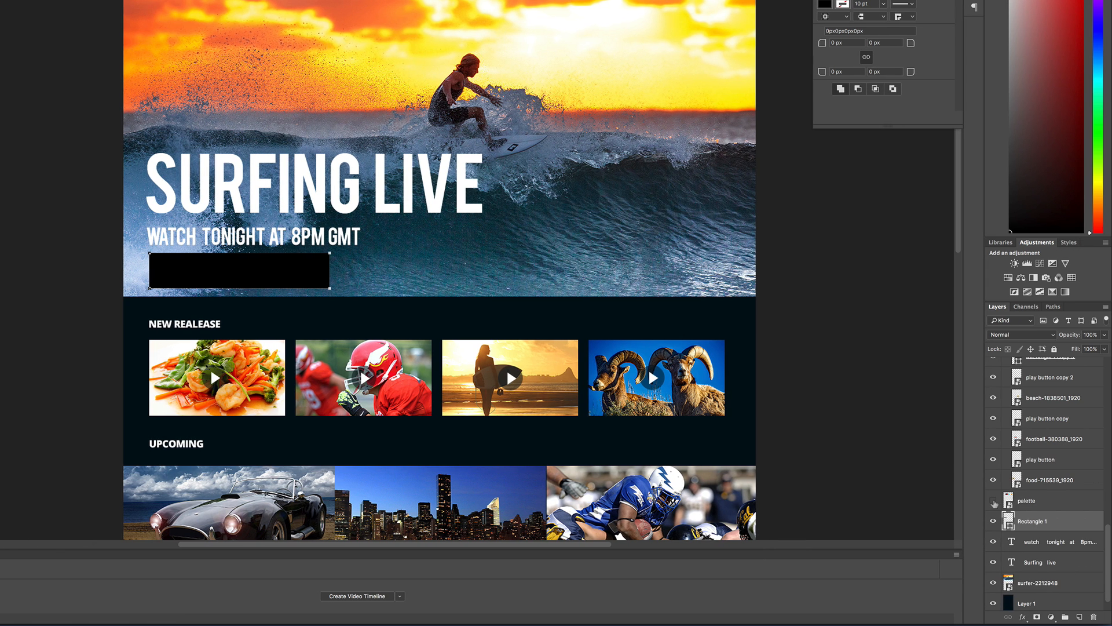
pyautogui.click(993, 501)
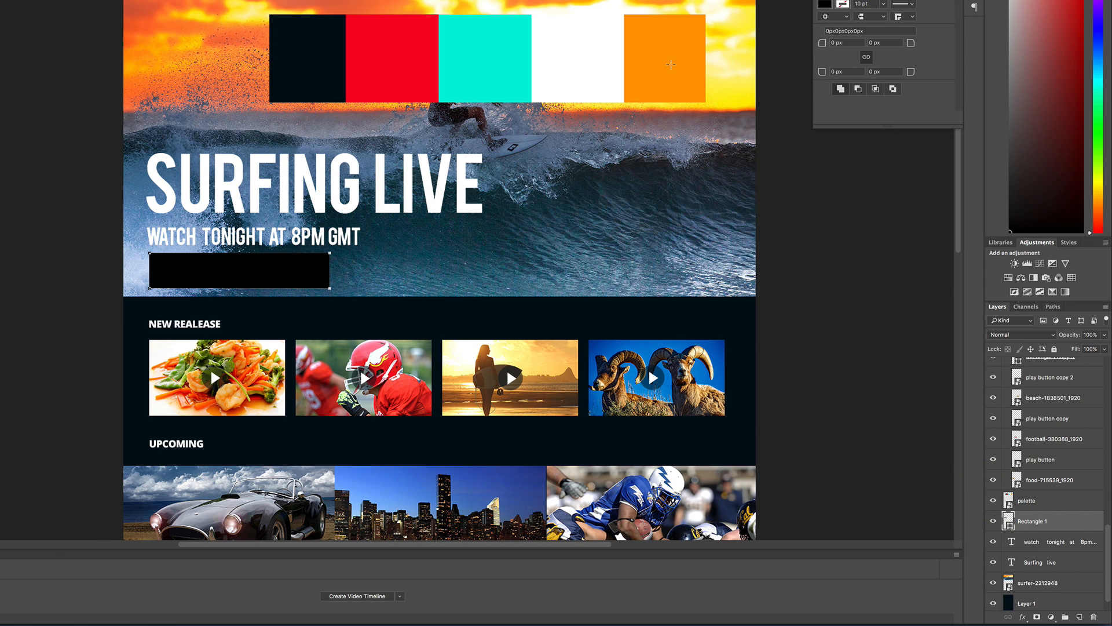
pyautogui.press('Escape')
pyautogui.click(689, 53)
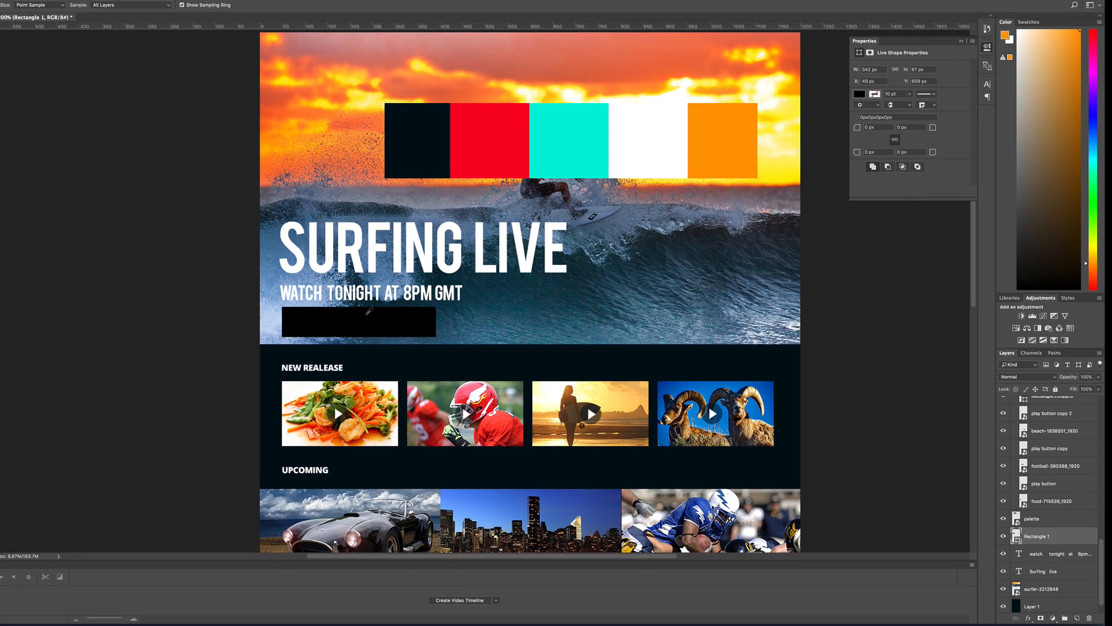
pyautogui.click(8, 303)
pyautogui.click(385, 334)
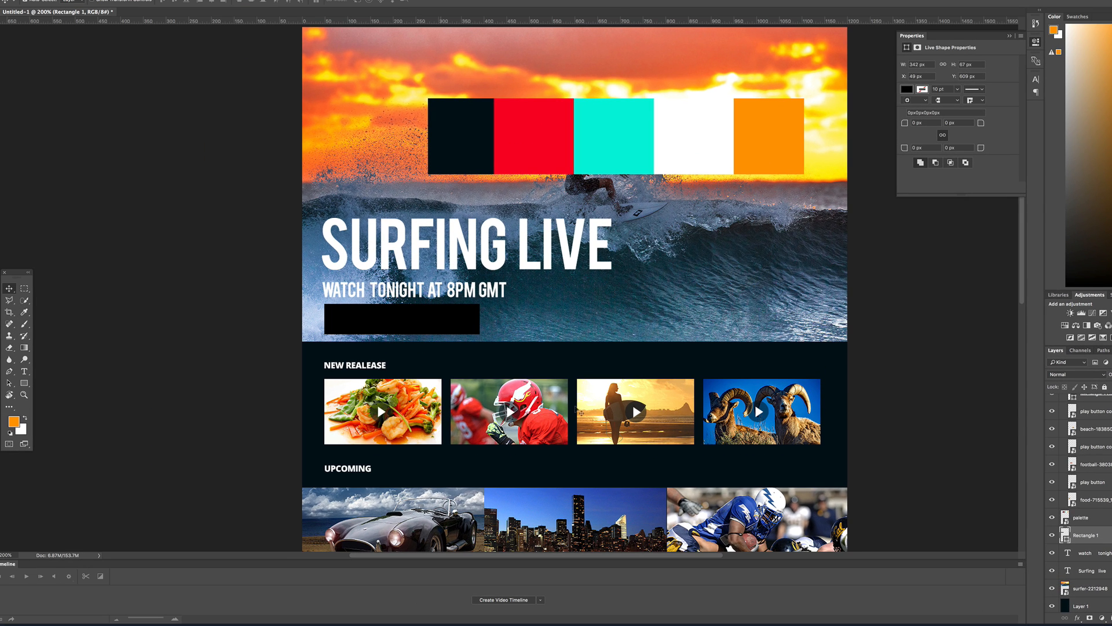
pyautogui.doubleClick(1110, 535)
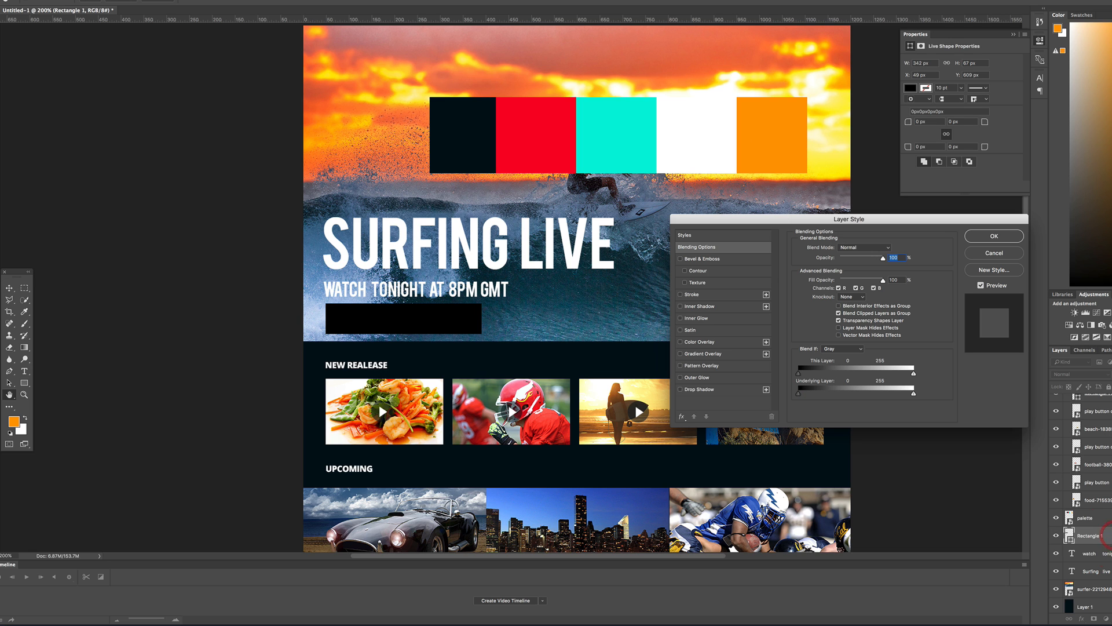
pyautogui.click(722, 344)
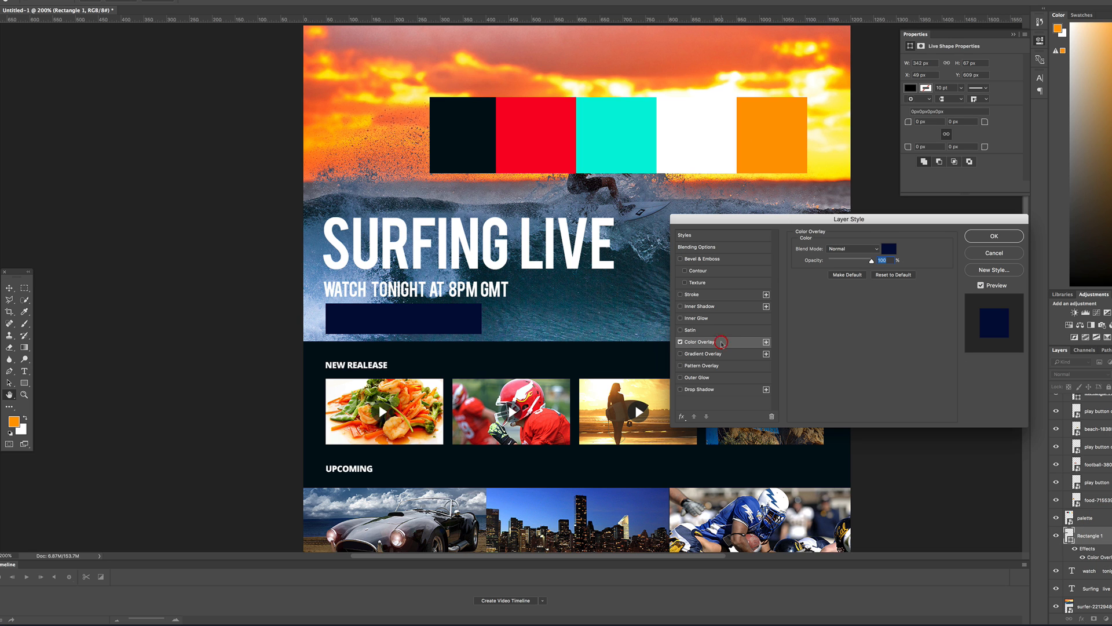
pyautogui.click(889, 249)
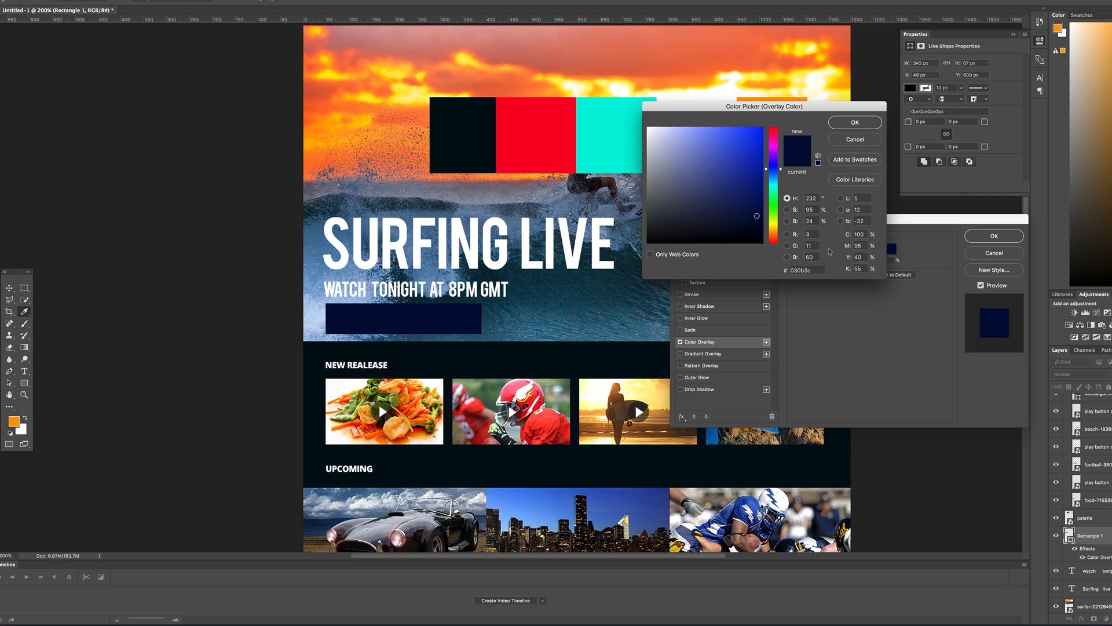
pyautogui.doubleClick(817, 270)
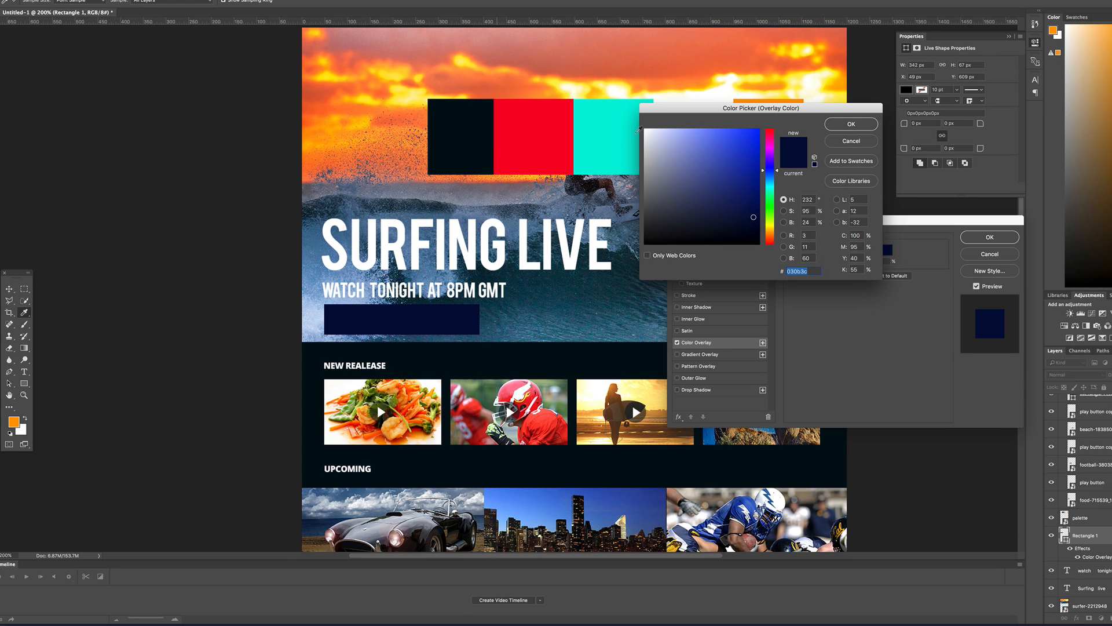
pyautogui.click(851, 140)
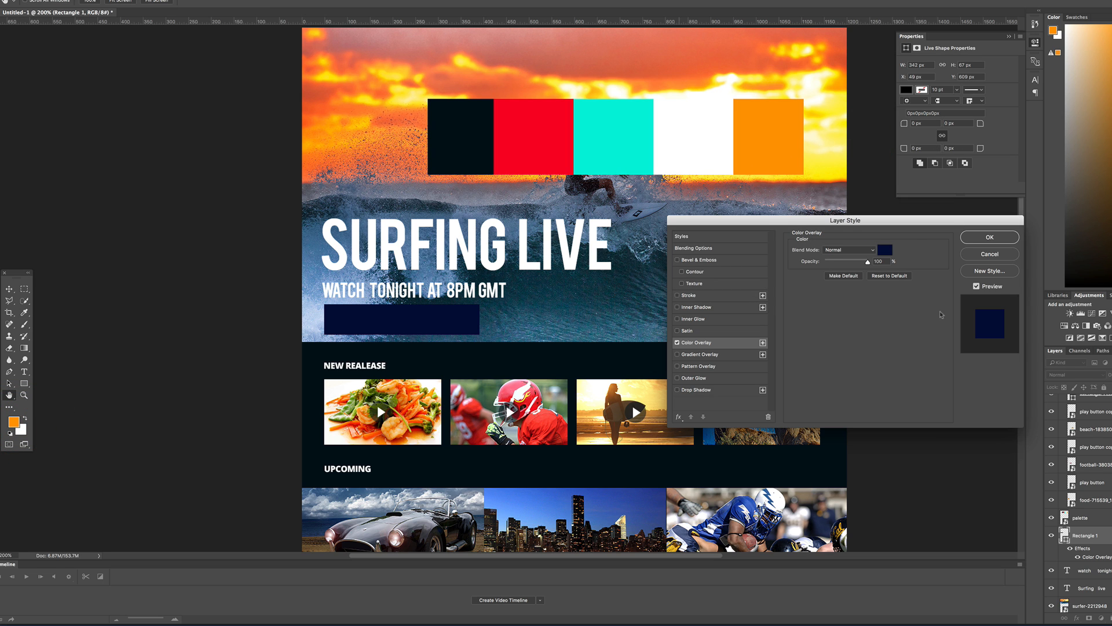
pyautogui.click(992, 254)
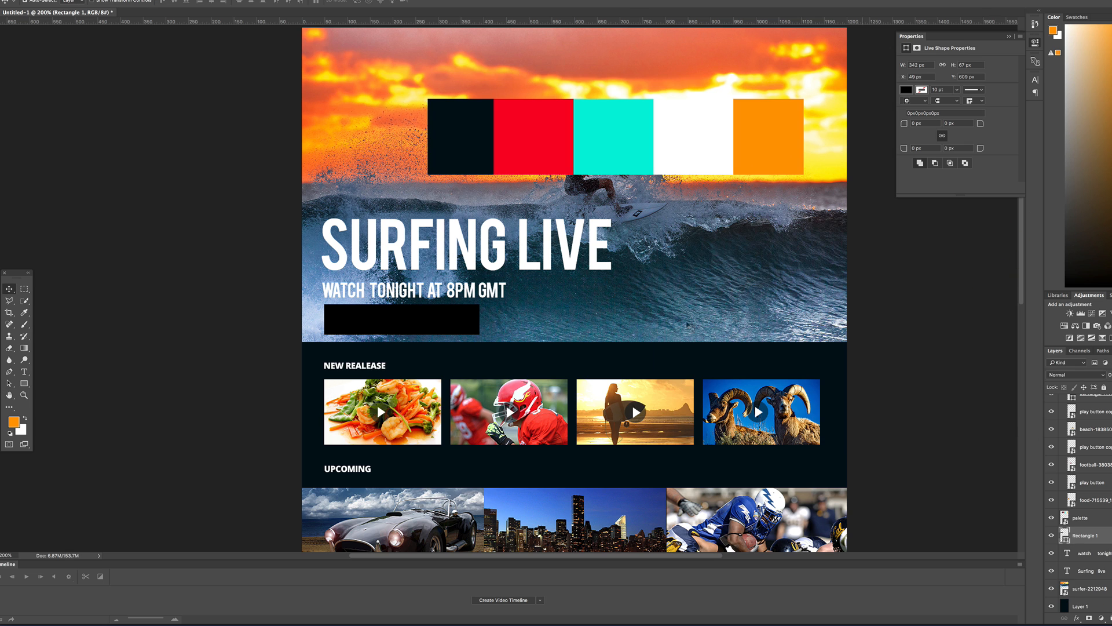
# Give the black rectangle a Color Overlay in the sampled orange, ff9b00, and hide the palette layer.
pyautogui.click(14, 422)
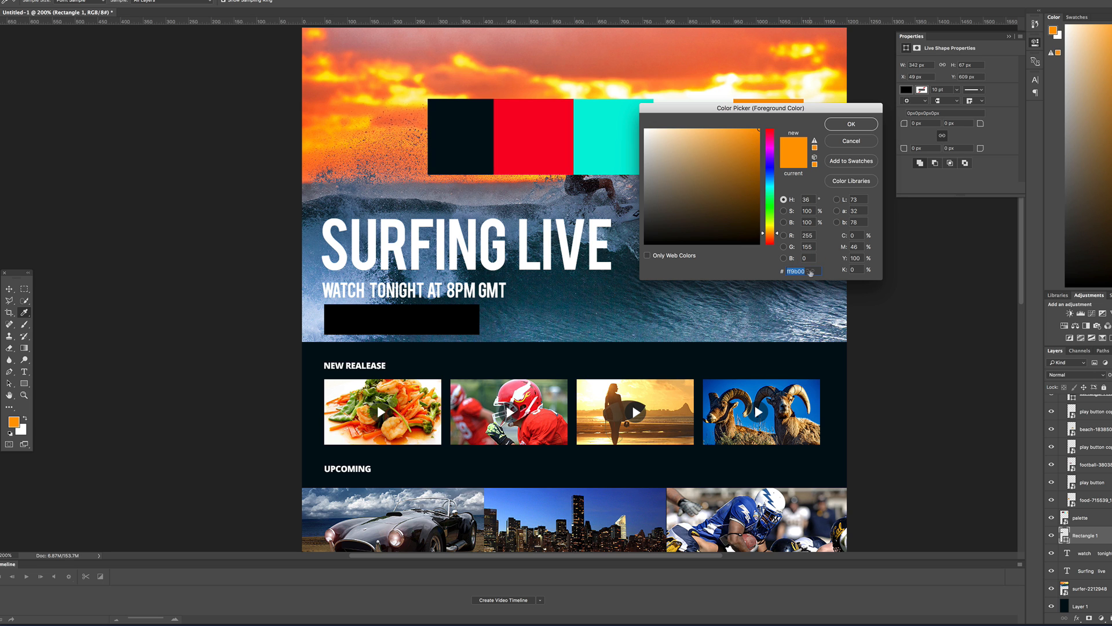
pyautogui.click(851, 124)
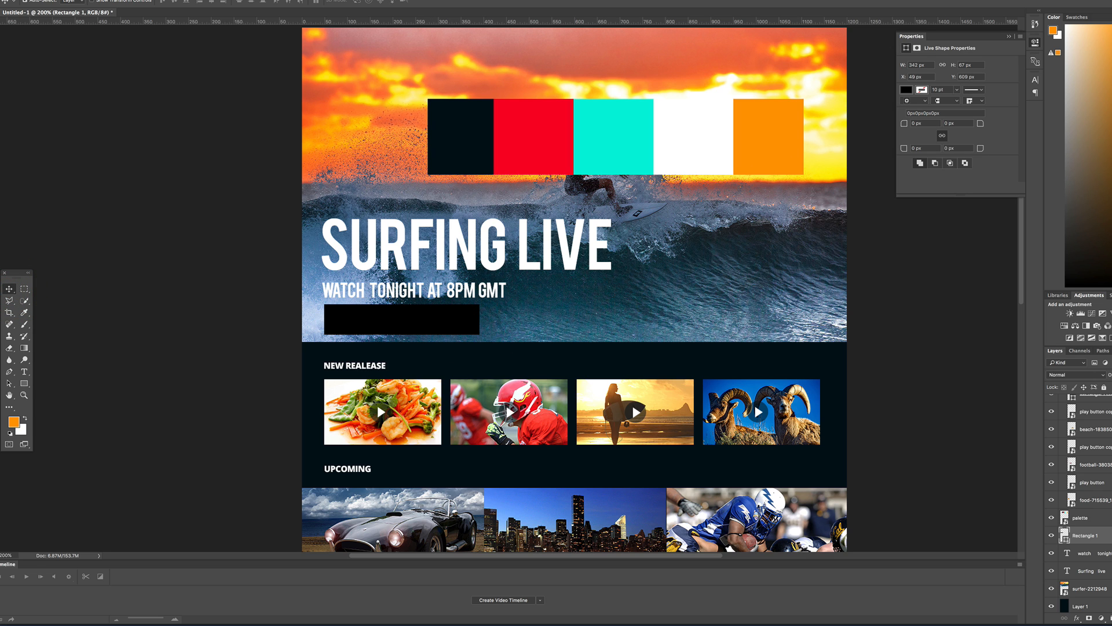
pyautogui.doubleClick(1108, 535)
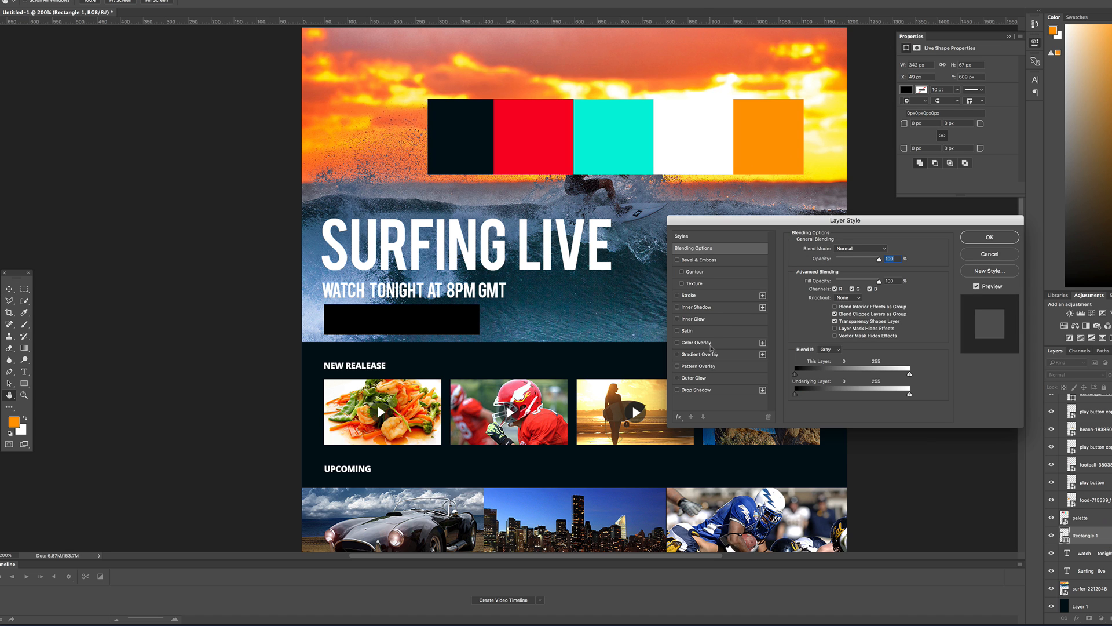
pyautogui.click(722, 345)
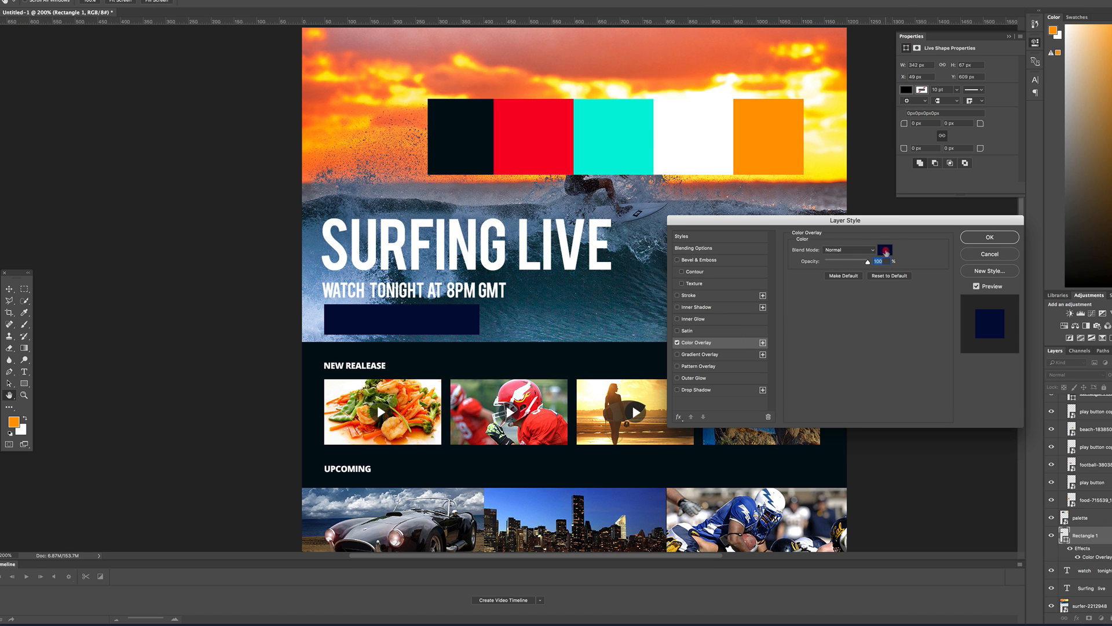
pyautogui.click(887, 250)
pyautogui.doubleClick(816, 271)
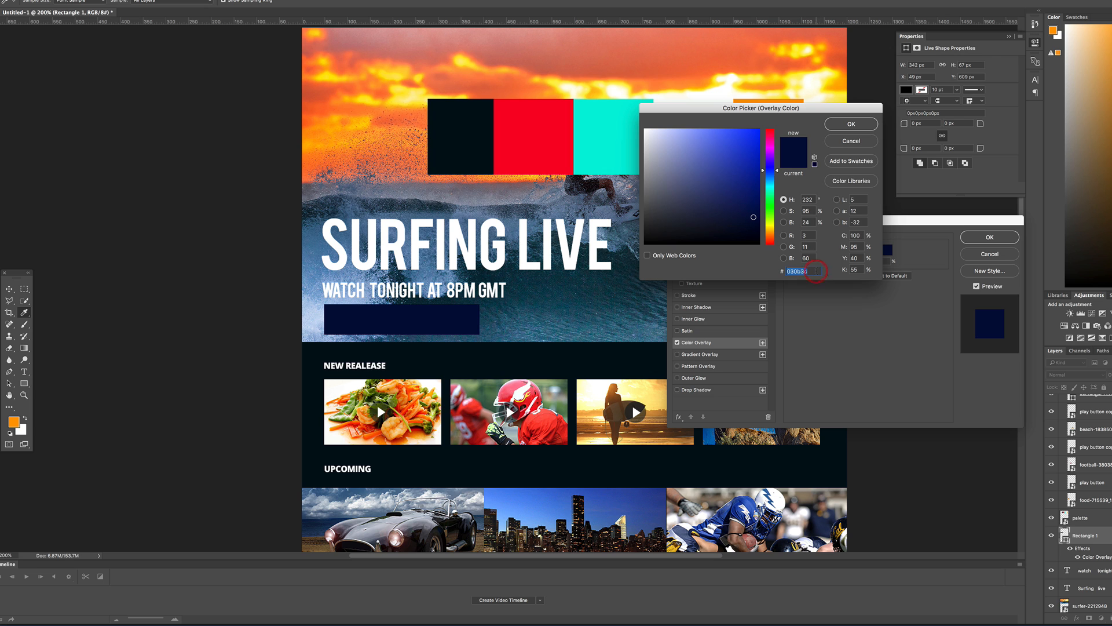
pyautogui.write('ff9b00')
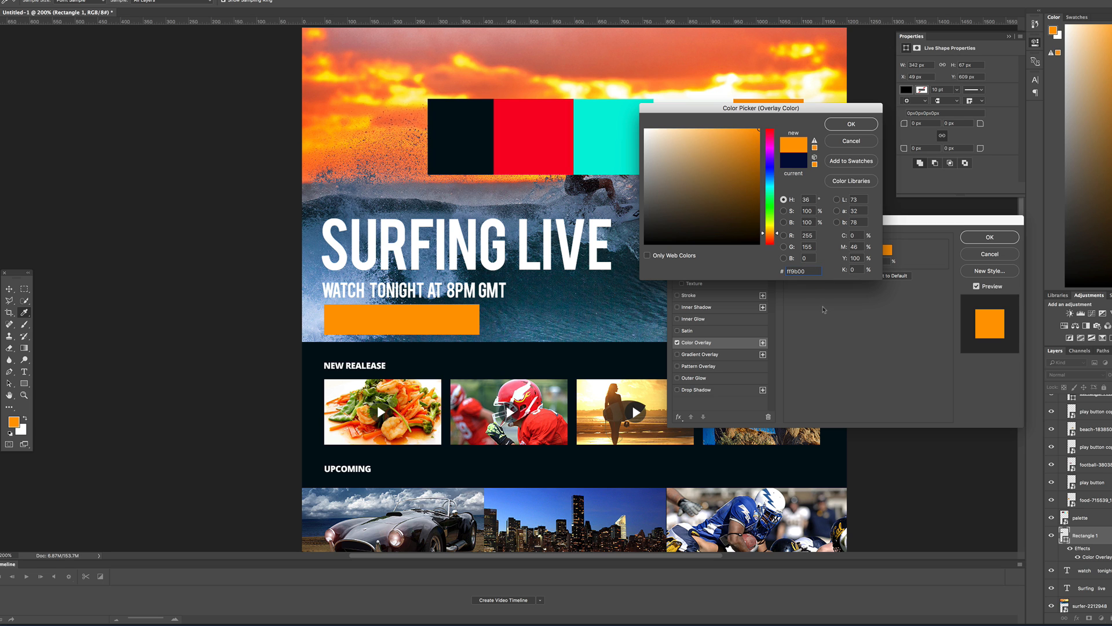
pyautogui.click(851, 125)
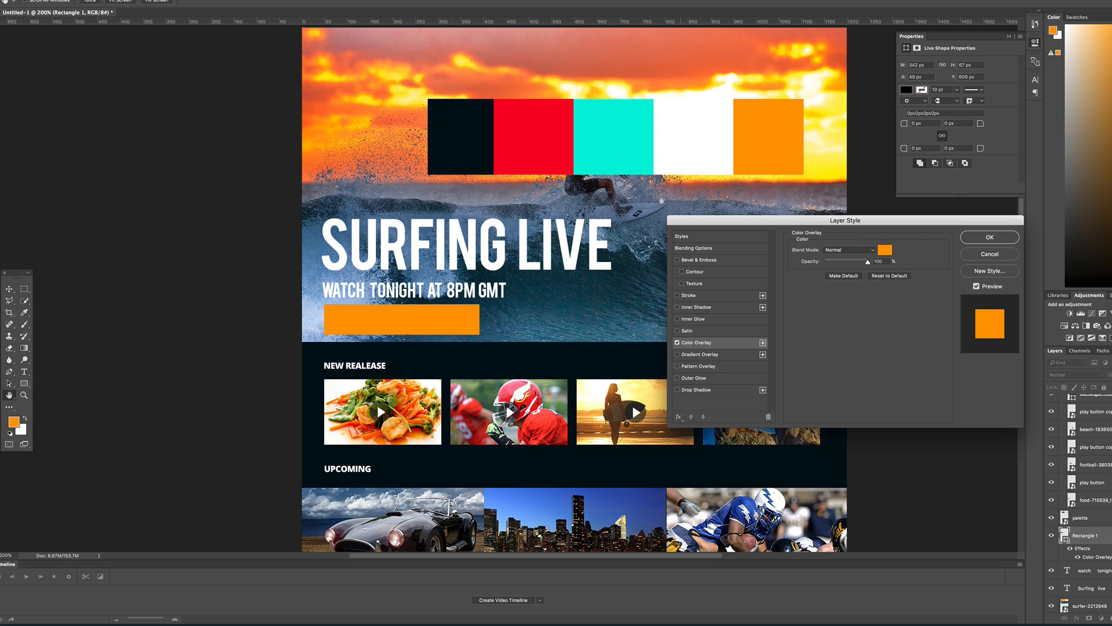
pyautogui.click(990, 237)
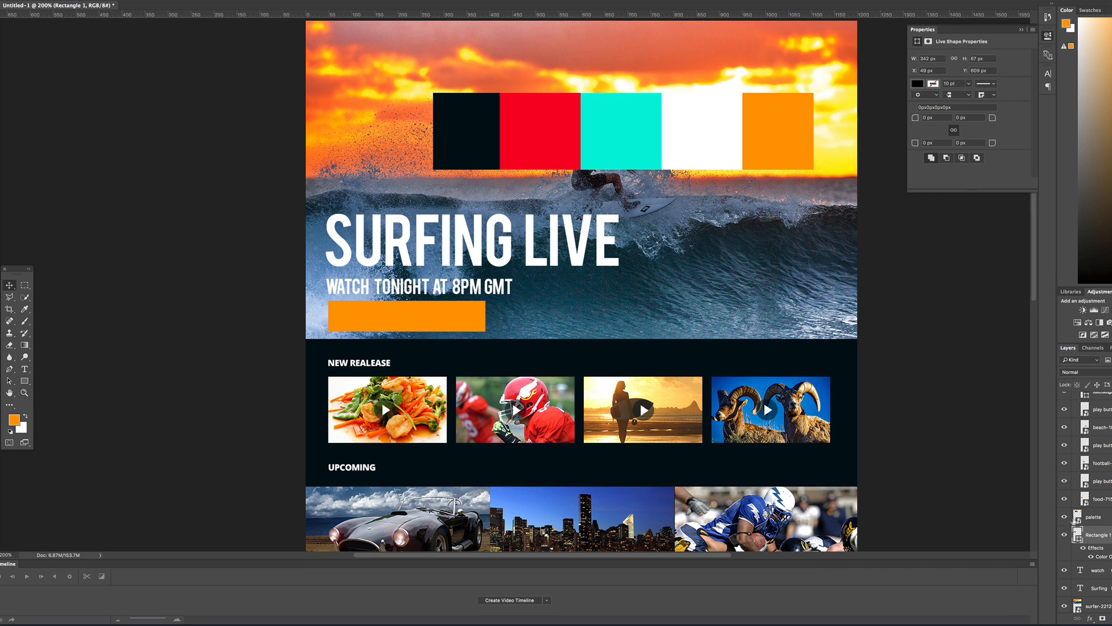
pyautogui.click(1064, 516)
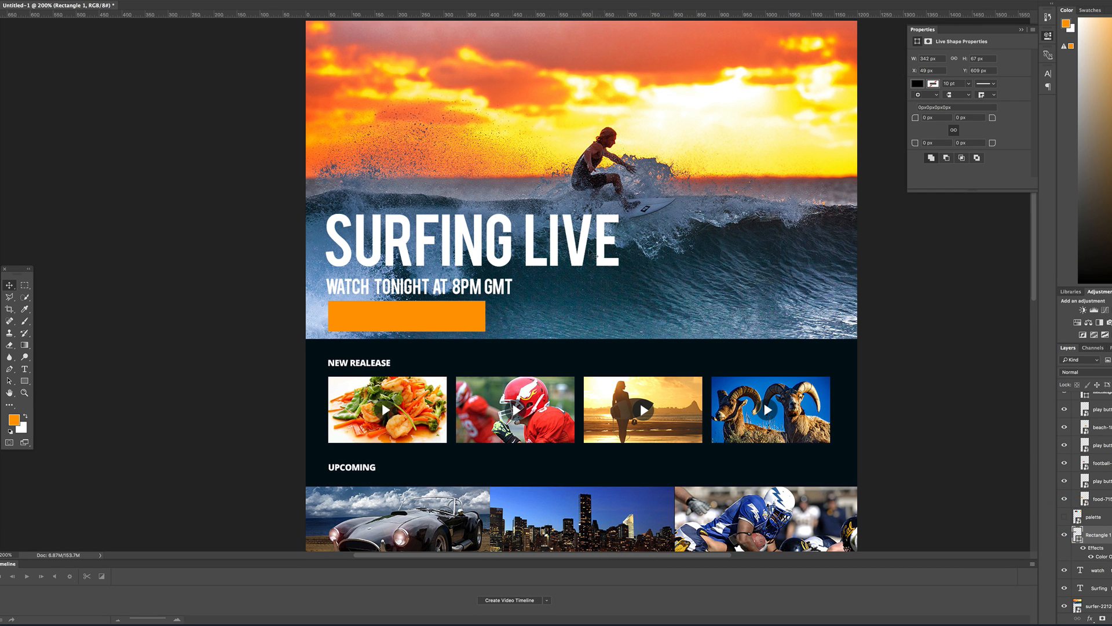
# Raise the SURFING LIVE title and scale it down to about 113.77 pt.
pyautogui.moveTo(580, 262); pyautogui.dragTo(576, 241)
pyautogui.hotkey('ctrl', 't')
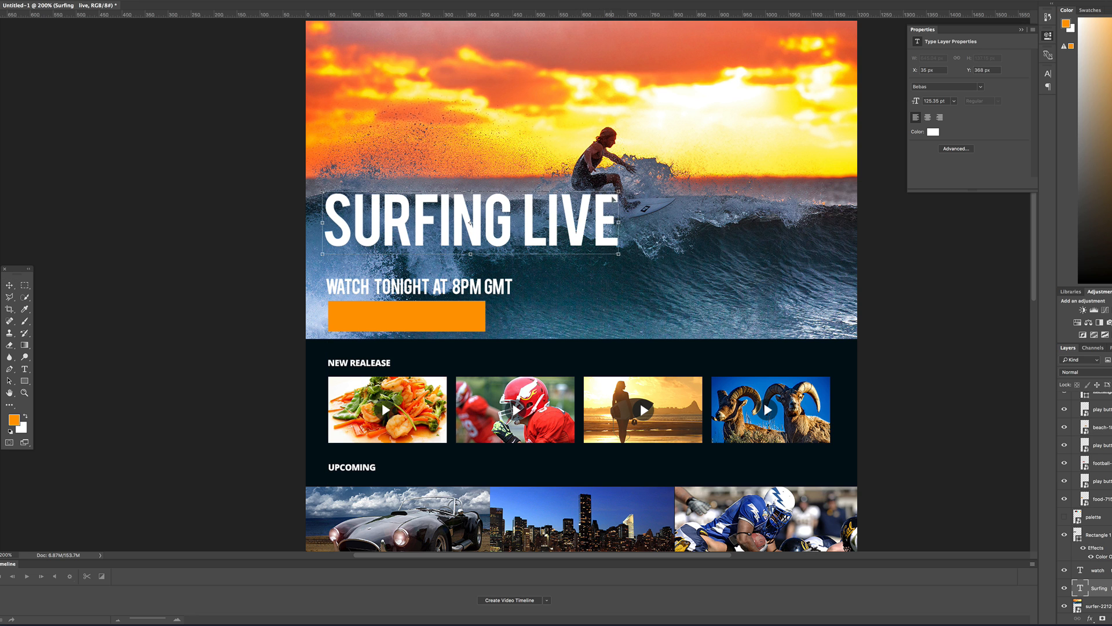
pyautogui.moveTo(618, 194); pyautogui.dragTo(590, 197)
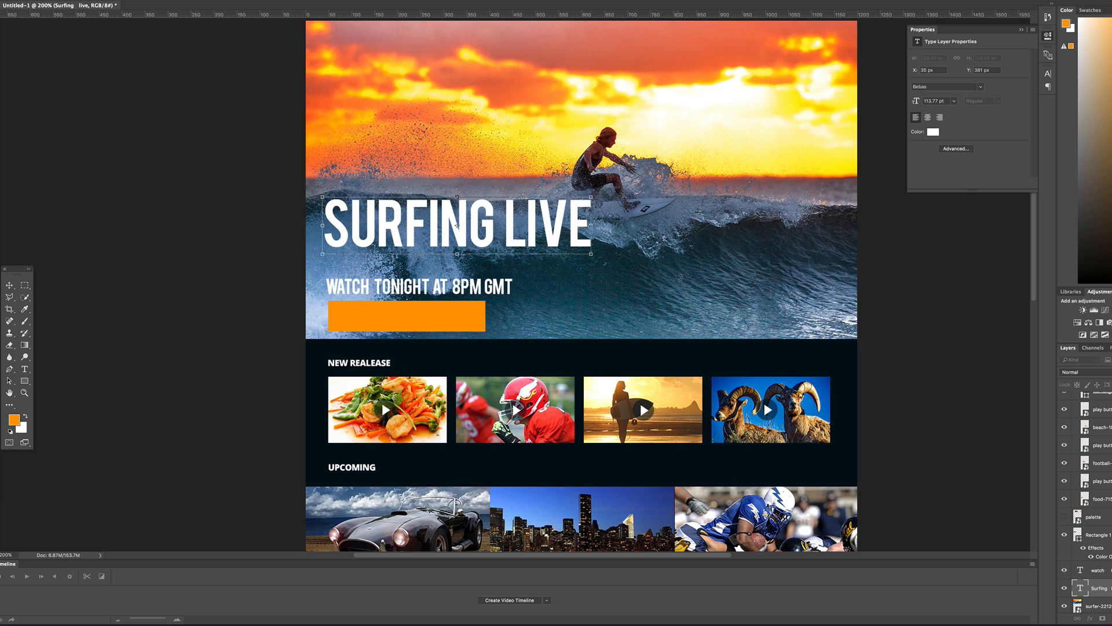
pyautogui.press('Return')
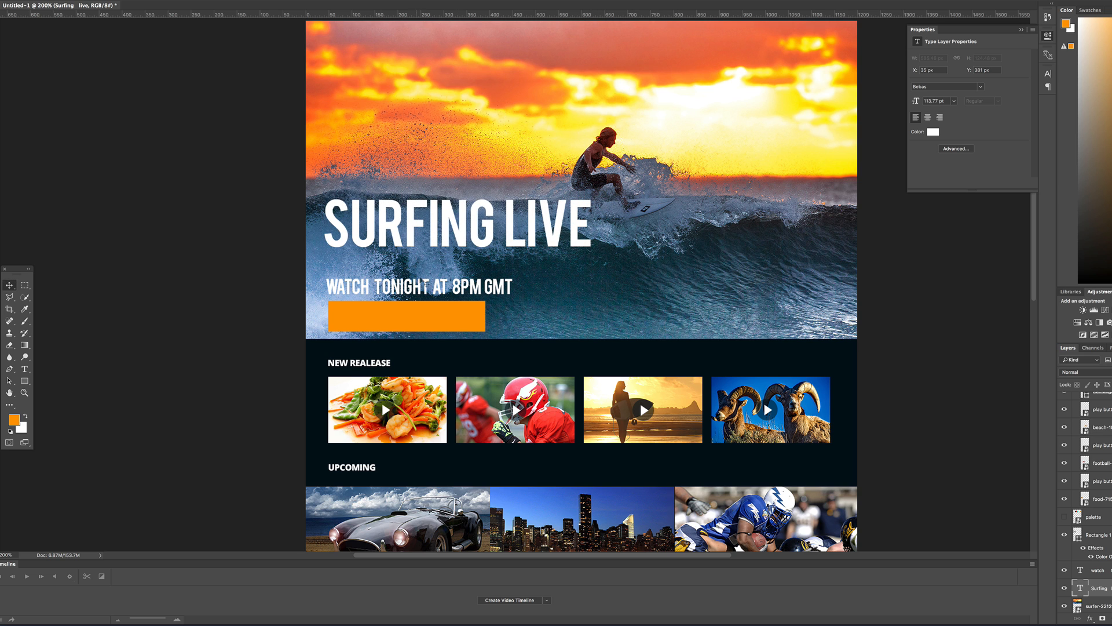
# Move the subtitle and the orange rectangle up beneath the title, aligned with its left edge.
pyautogui.moveTo(480, 287); pyautogui.dragTo(476, 264)
pyautogui.moveTo(461, 318); pyautogui.dragTo(457, 301)
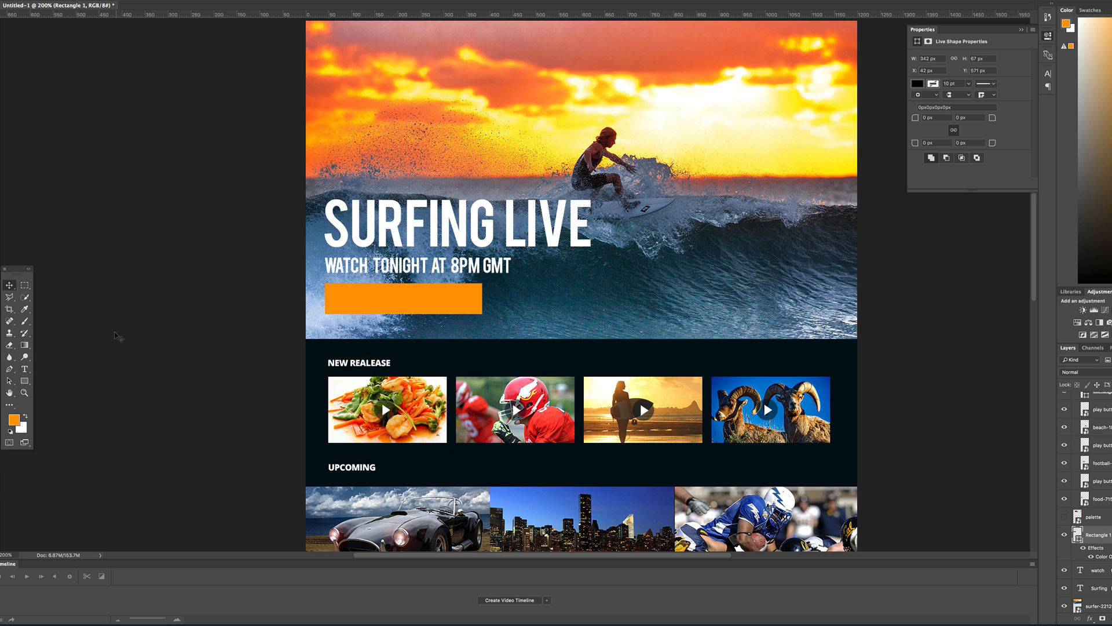
# Add the text WATCH NOW in white 18.77 pt Bebas and place it in the middle of the orange rectangle.
pyautogui.click(25, 369)
pyautogui.click(9, 288)
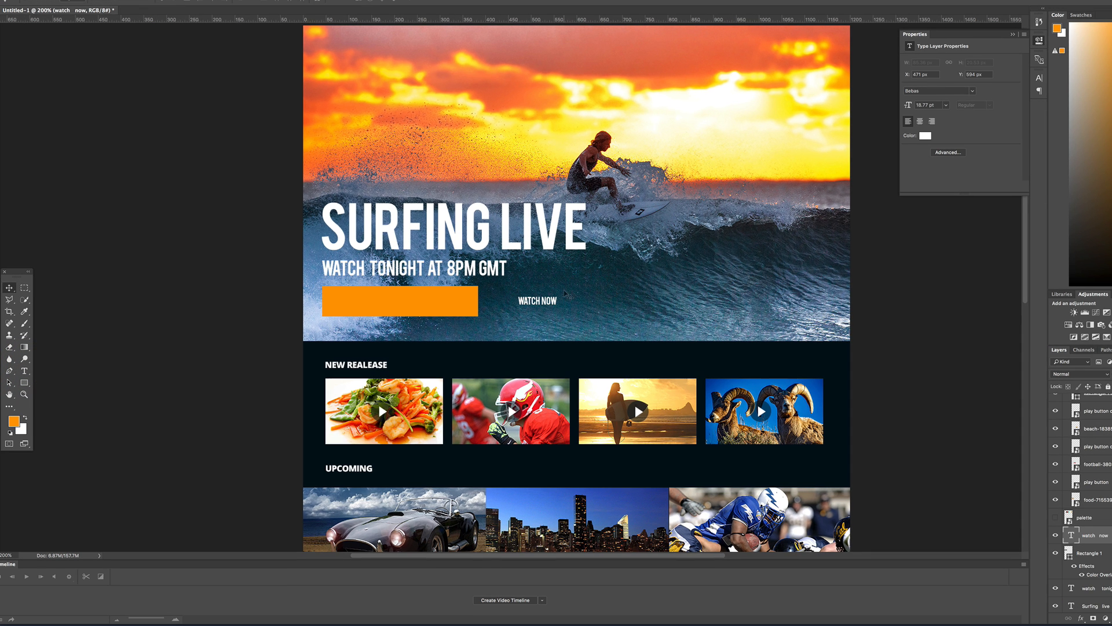
pyautogui.moveTo(557, 306); pyautogui.dragTo(410, 302)
# Enlarge the WATCH NOW text to 34.77 pt and centre it in the orange rectangle.
pyautogui.doubleClick(410, 301)
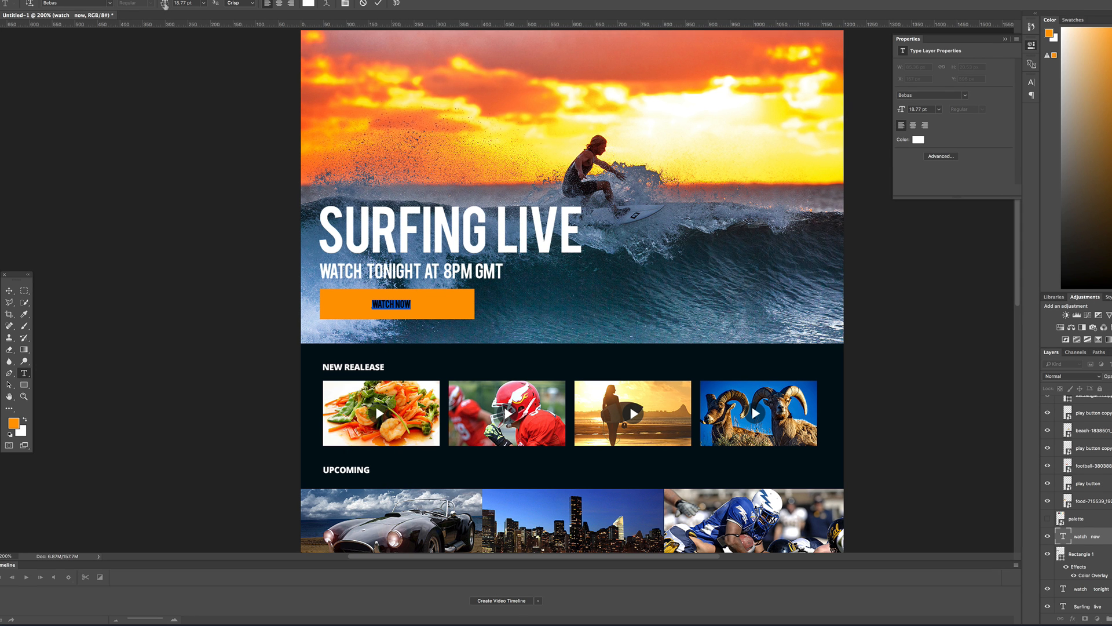
pyautogui.moveTo(165, 4); pyautogui.dragTo(172, 4)
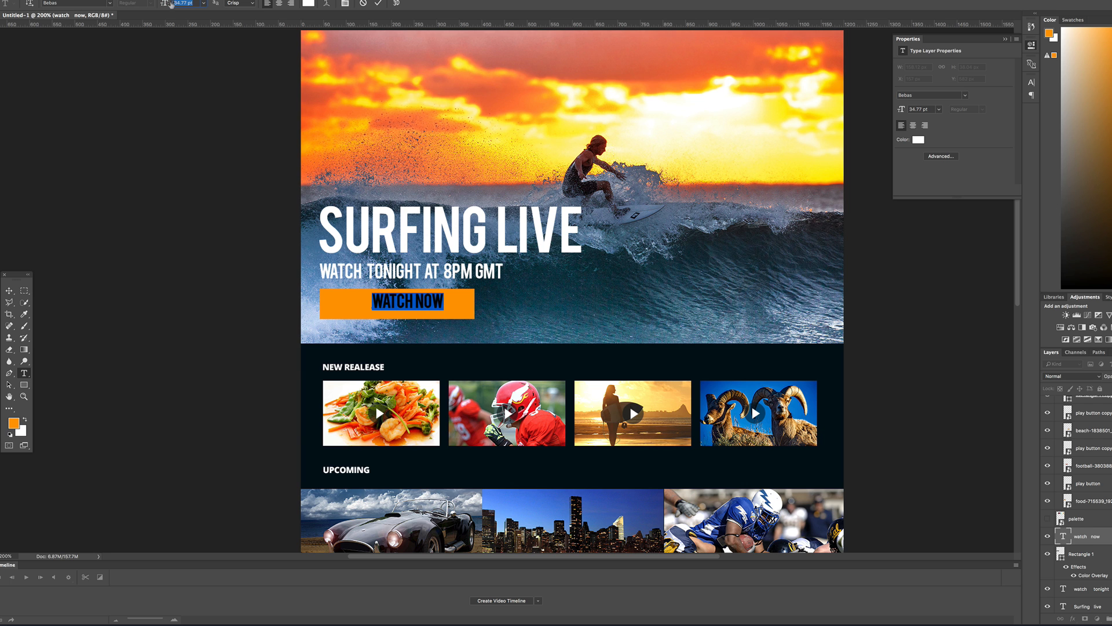
pyautogui.click(9, 290)
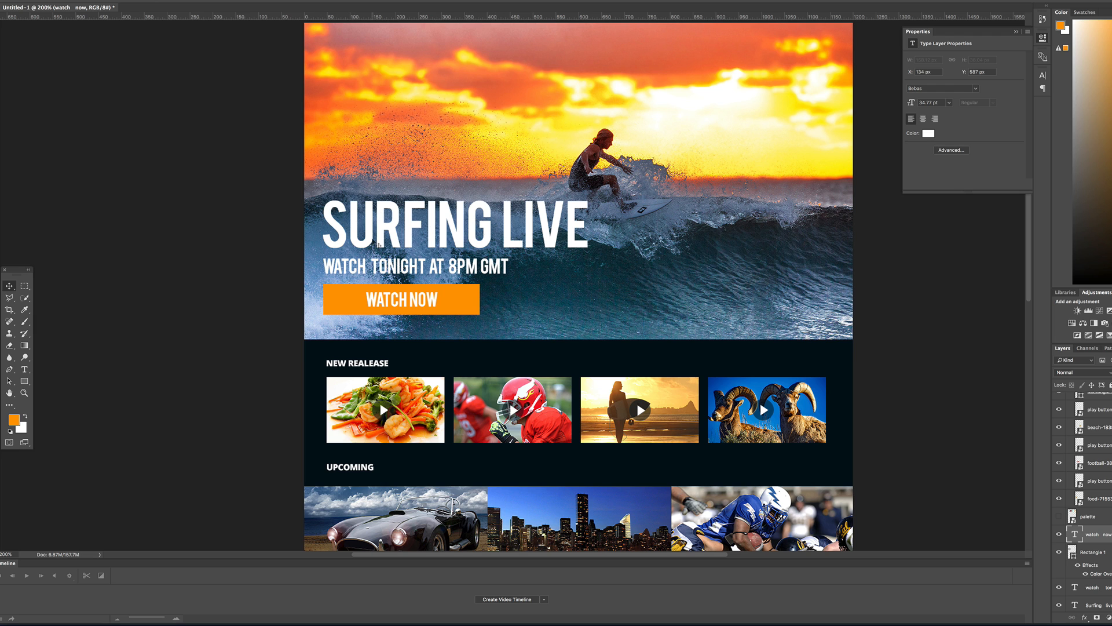
# Shift the SURFING LIVE title, the subtitle and the orange WATCH NOW button slightly right, keeping their left edges aligned.
pyautogui.moveTo(398, 242); pyautogui.dragTo(421, 242)
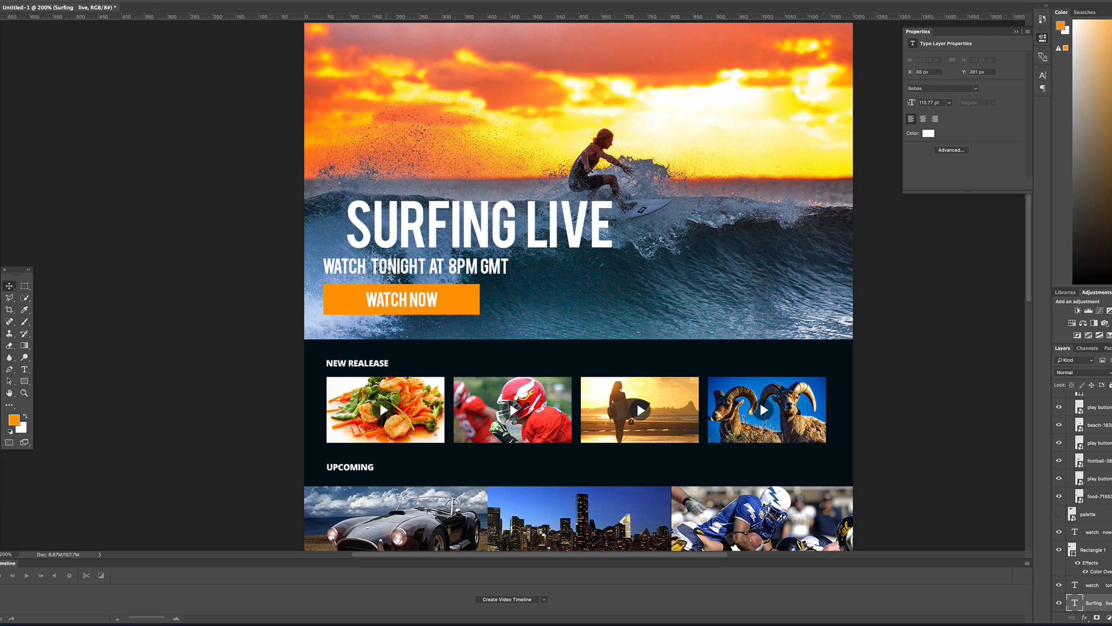
pyautogui.moveTo(391, 268); pyautogui.dragTo(416, 267)
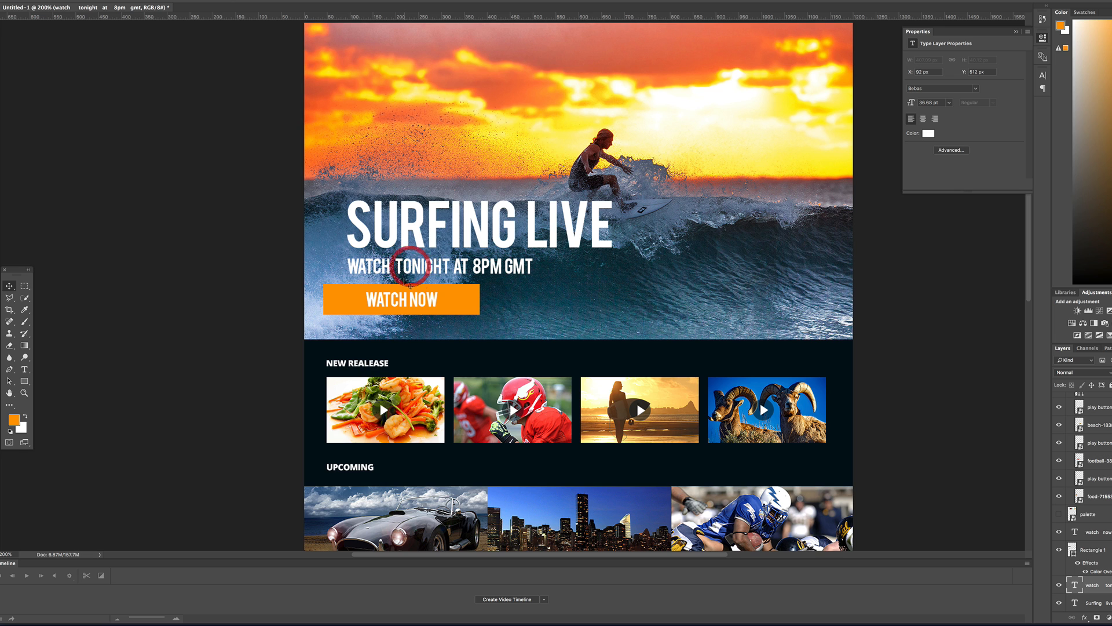
pyautogui.moveTo(349, 299); pyautogui.dragTo(445, 302)
pyautogui.hotkey('ctrl', '-')
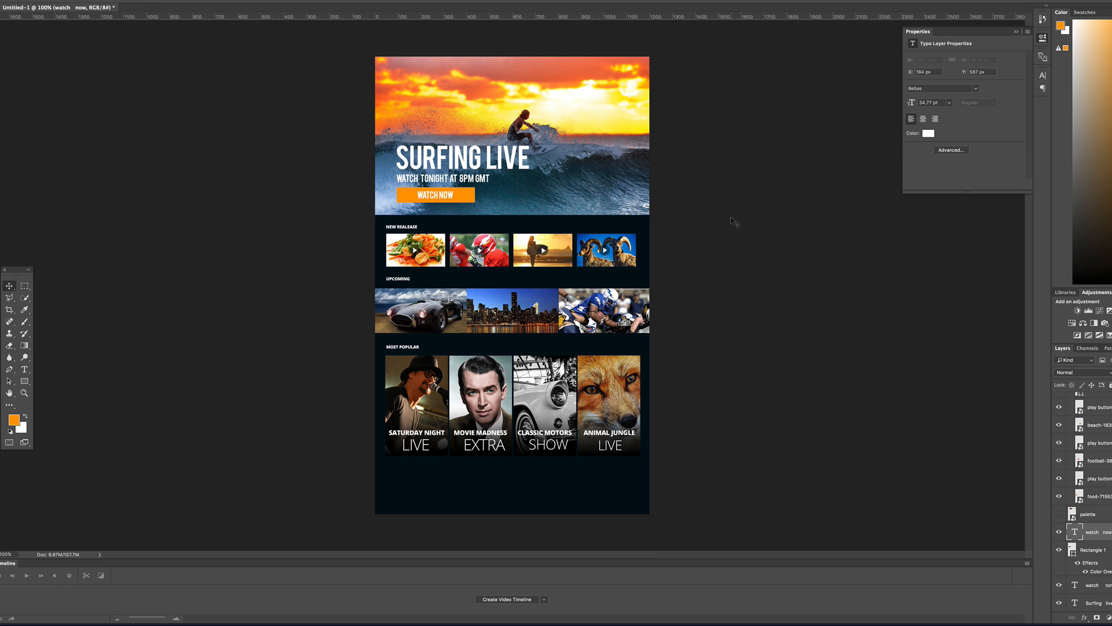
# Add a layer above the surfer image, draw a black-to-transparent gradient up from the image's lower edge, and clip it to the image.
pyautogui.click(612, 155)
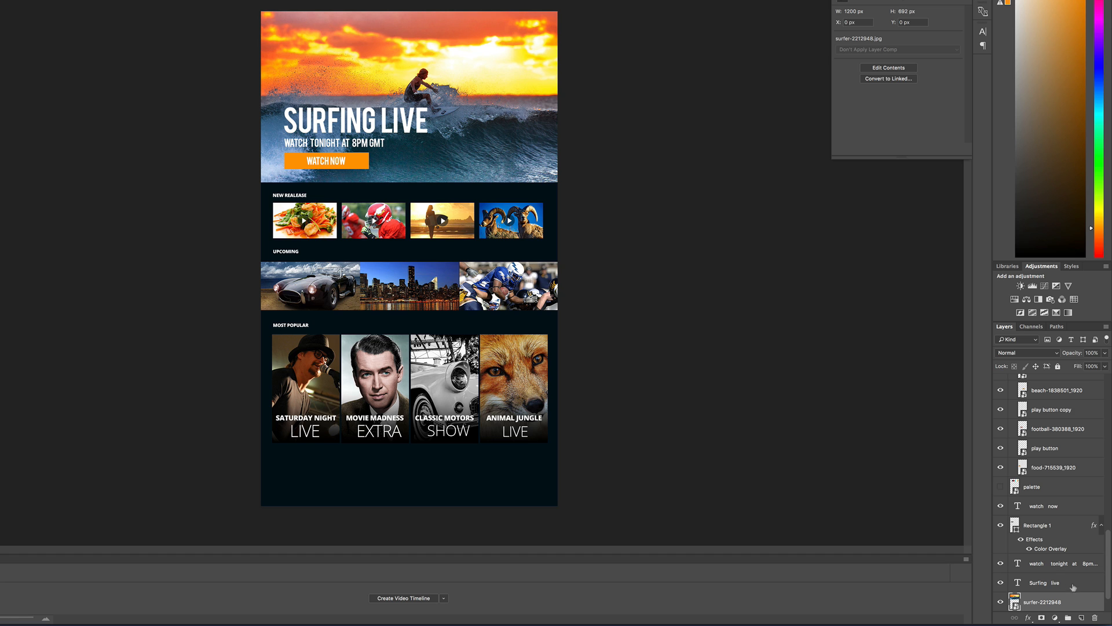
pyautogui.click(1081, 617)
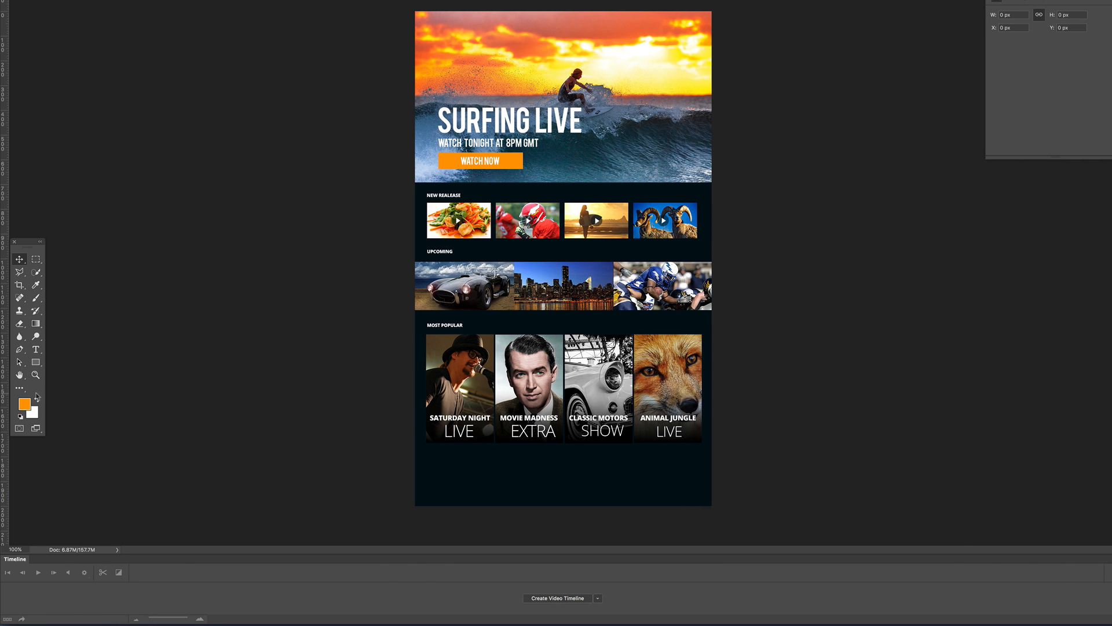
pyautogui.press('d')
pyautogui.click(36, 324)
pyautogui.moveTo(624, 175); pyautogui.dragTo(635, 106)
pyautogui.moveTo(624, 106); pyautogui.dragTo(626, 104)
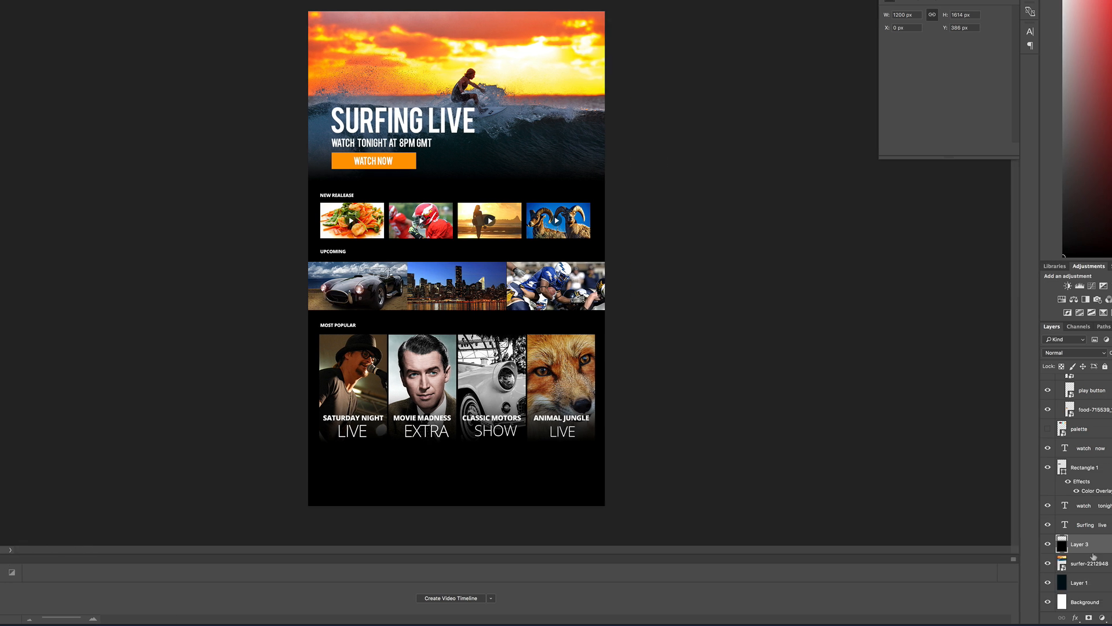
pyautogui.keyDown('alt'); pyautogui.click(1046, 551); pyautogui.keyUp('alt')
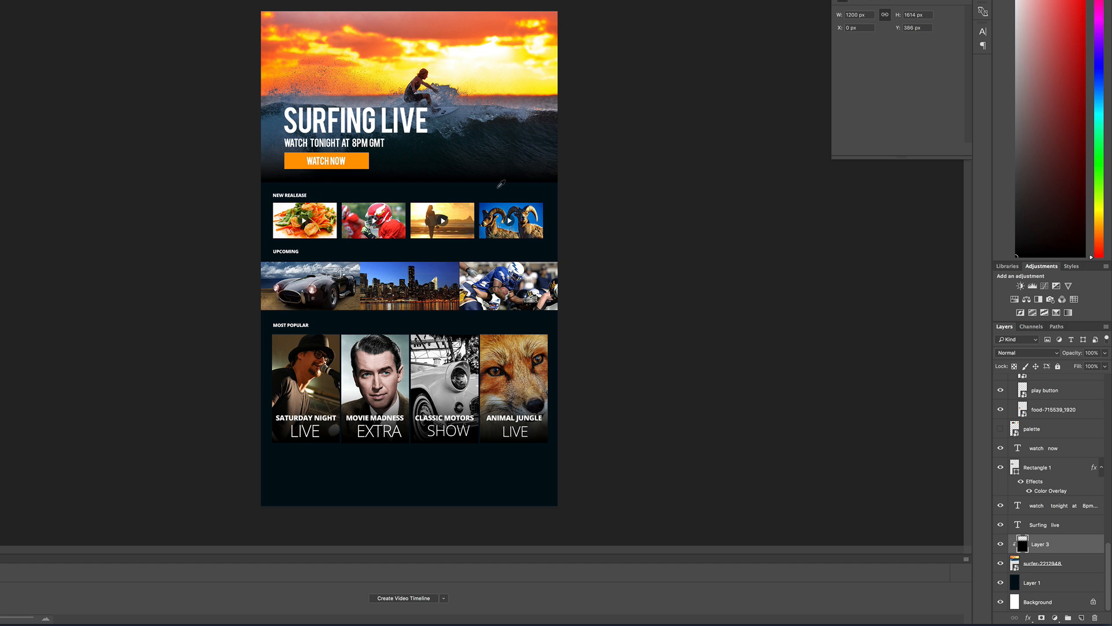
# Sample the dark blue page background, 00101a, as the foreground colour.
pyautogui.click(521, 187)
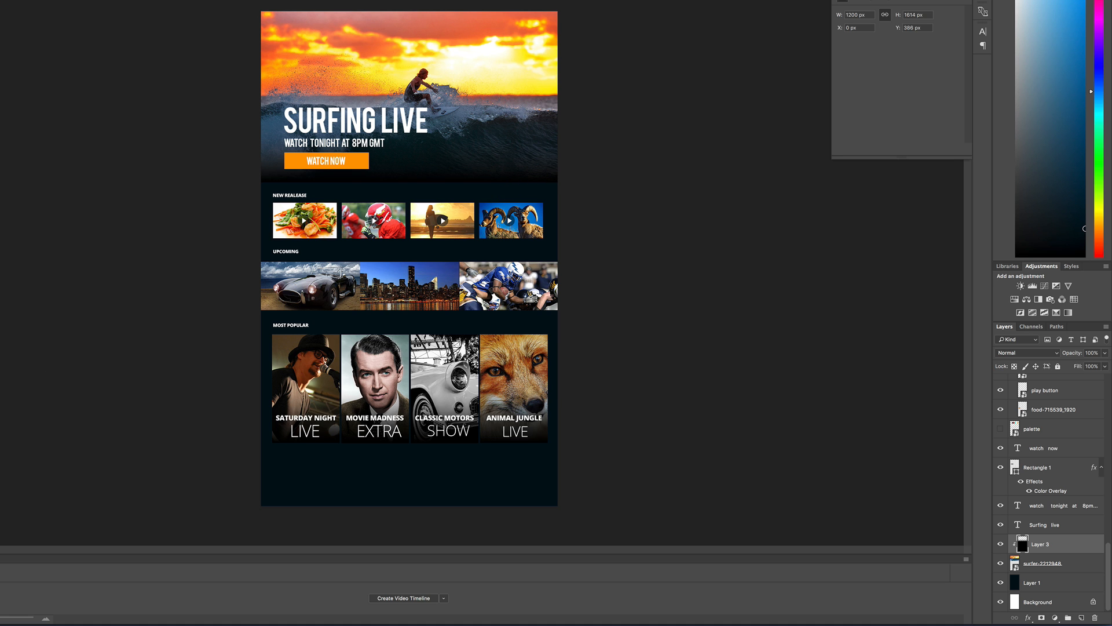
pyautogui.click(1, 272)
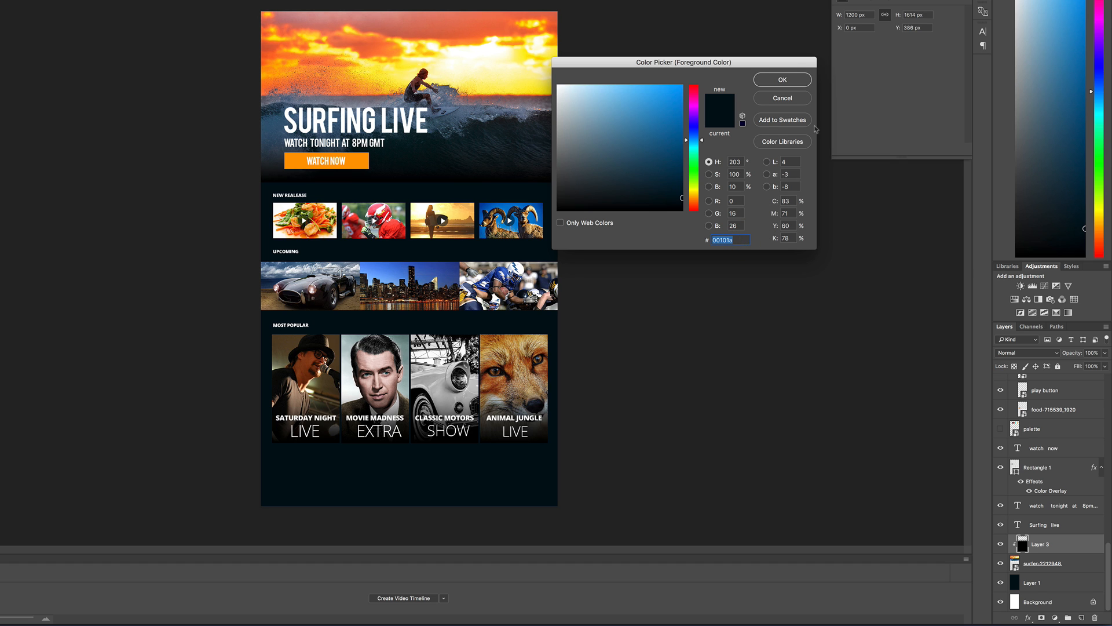
pyautogui.click(792, 100)
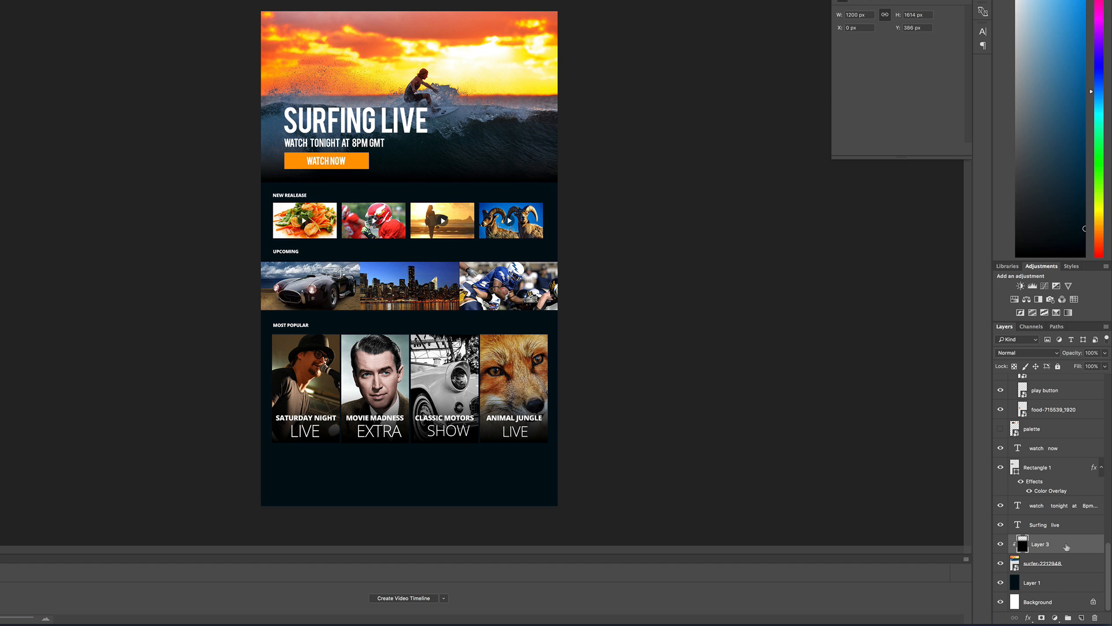
# Replace the black gradient layer with a new layer holding a 00101a gradient that fades upward over the lower half of the surfer image.
pyautogui.press('Delete')
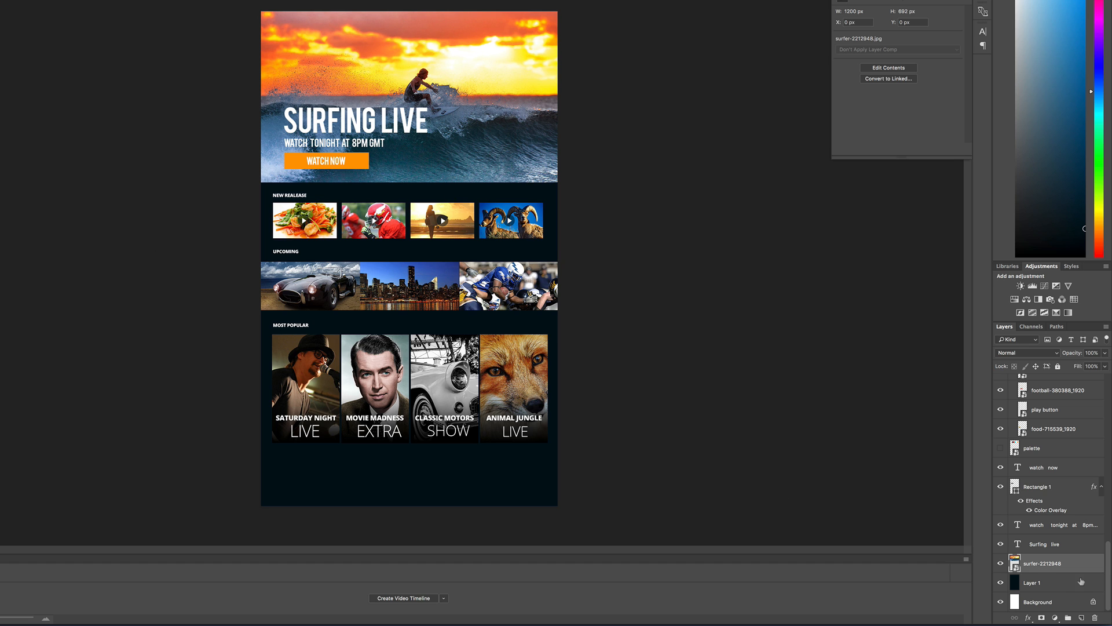
pyautogui.click(1080, 618)
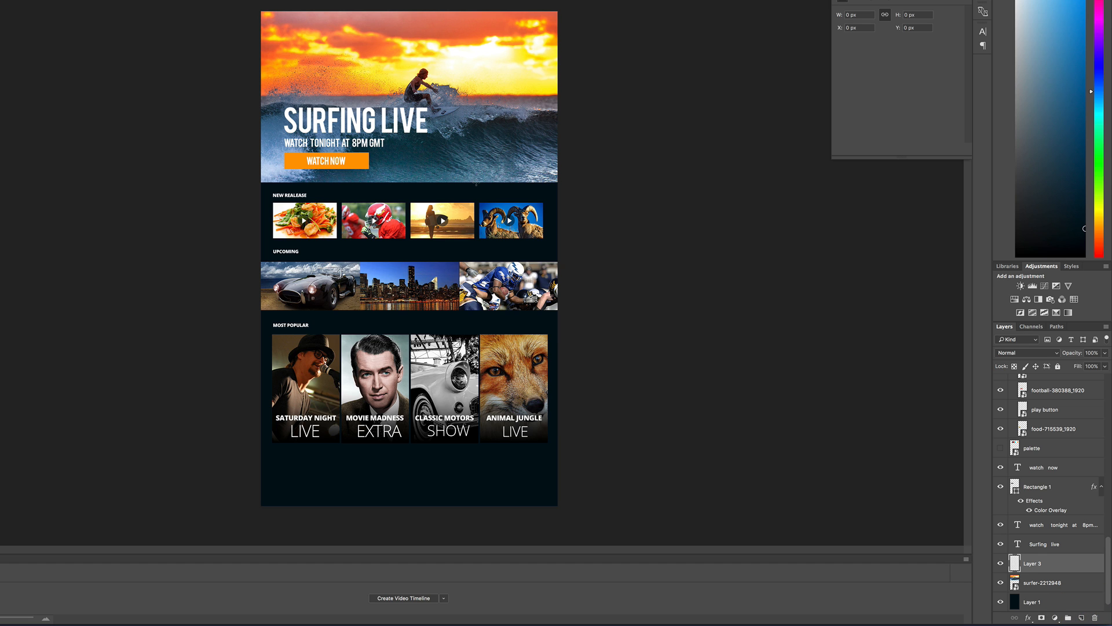
pyautogui.moveTo(476, 183); pyautogui.dragTo(484, 127)
pyautogui.moveTo(477, 107); pyautogui.dragTo(476, 106)
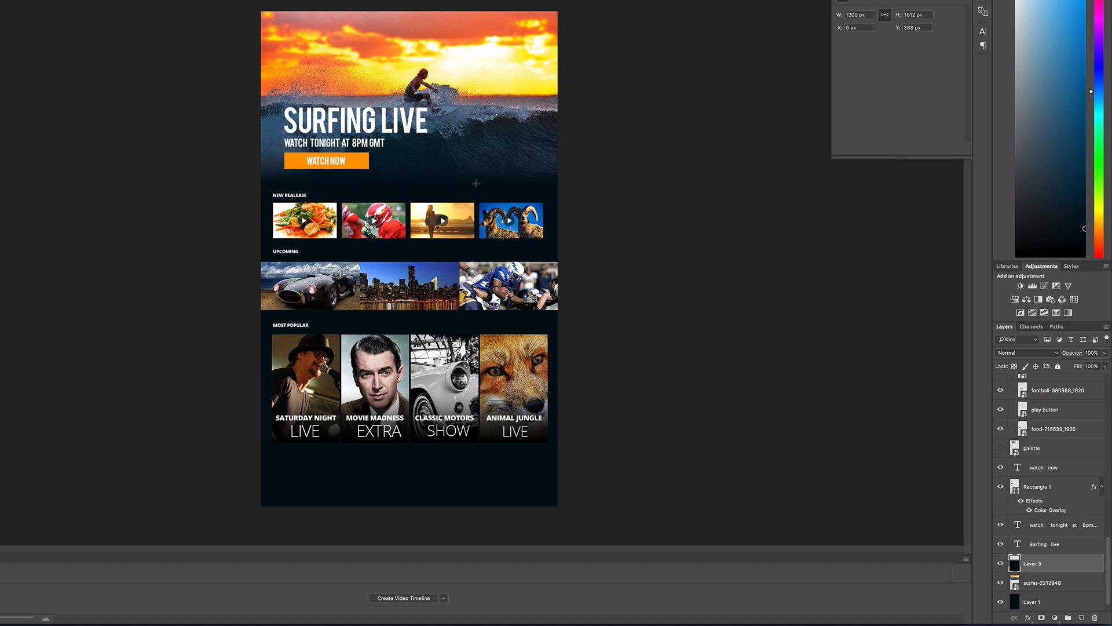
pyautogui.moveTo(473, 187); pyautogui.dragTo(481, 110)
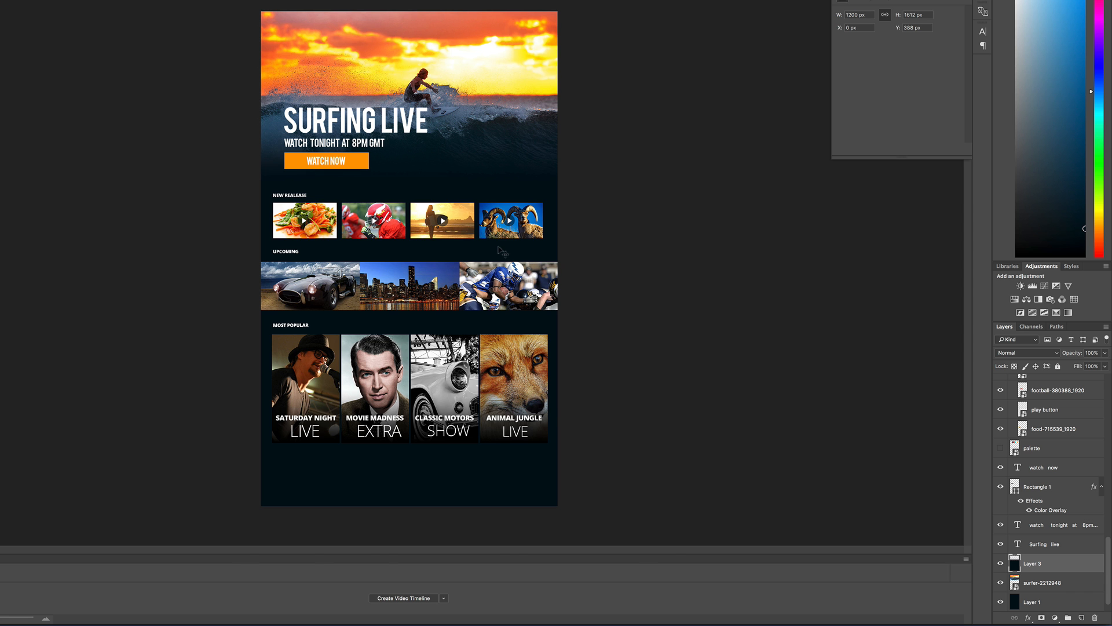
pyautogui.hotkey('ctrl', '+')
pyautogui.scroll(4, 493, 236)
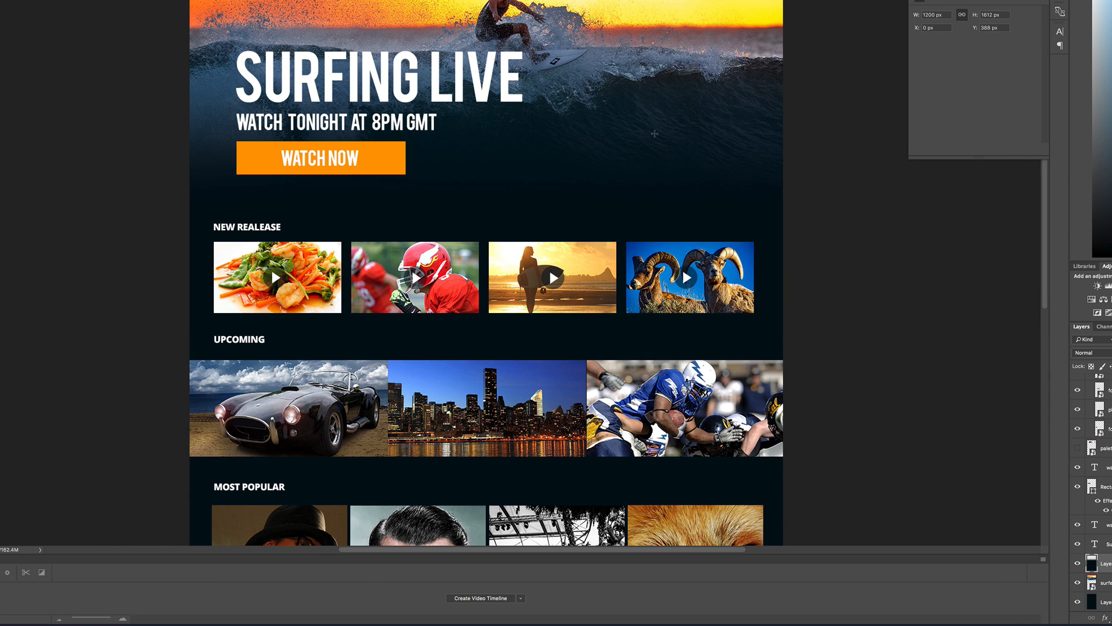
pyautogui.scroll(10, 654, 134)
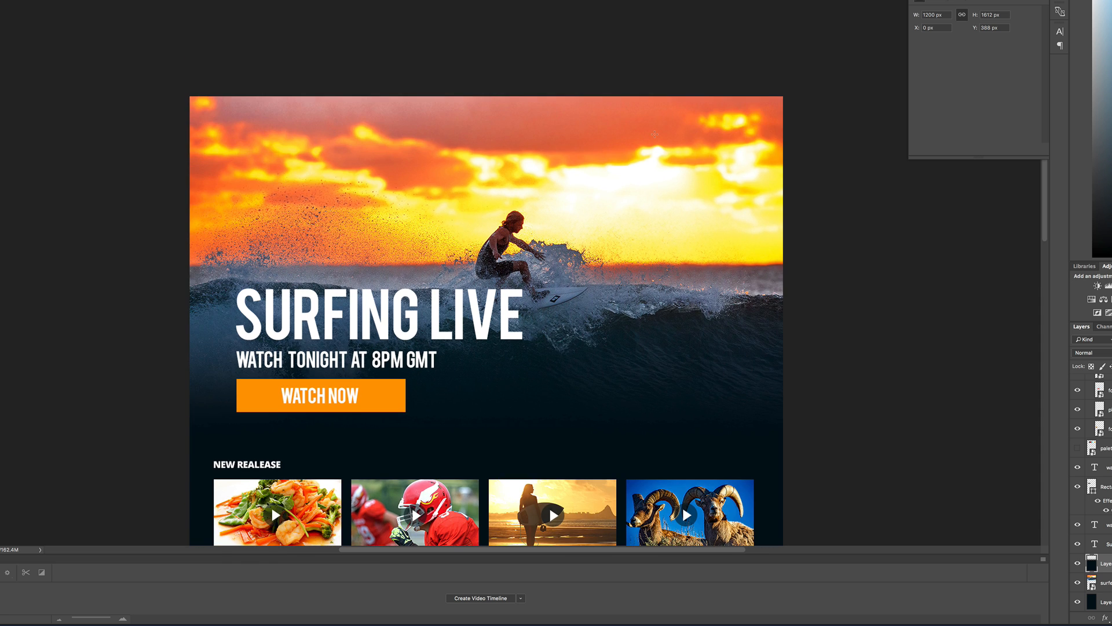
pyautogui.scroll(-7, 655, 134)
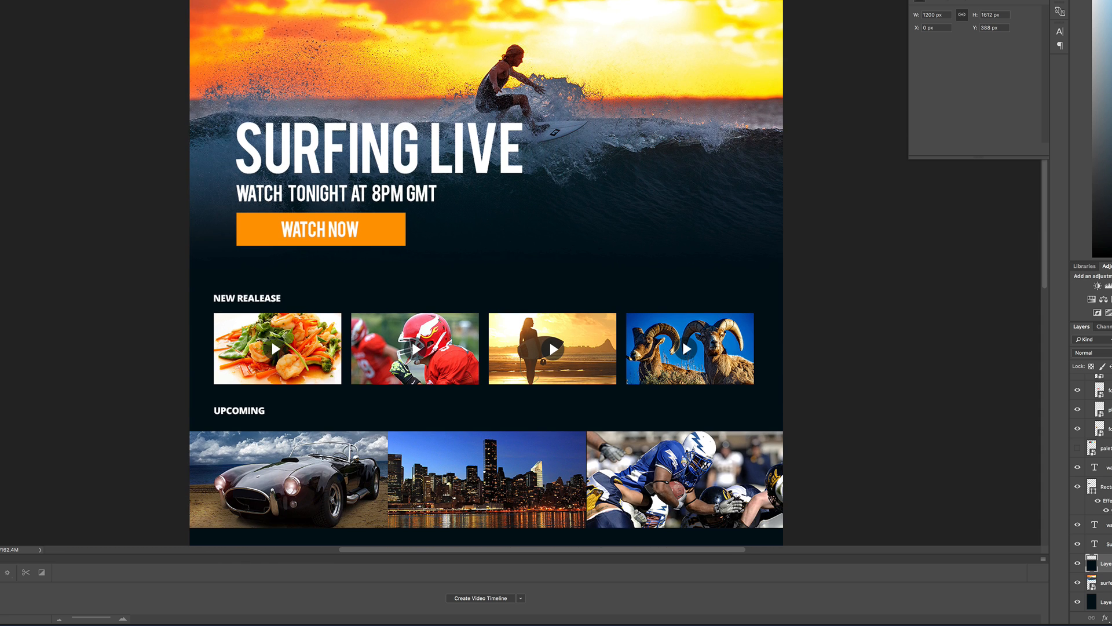
pyautogui.scroll(-4, 656, 134)
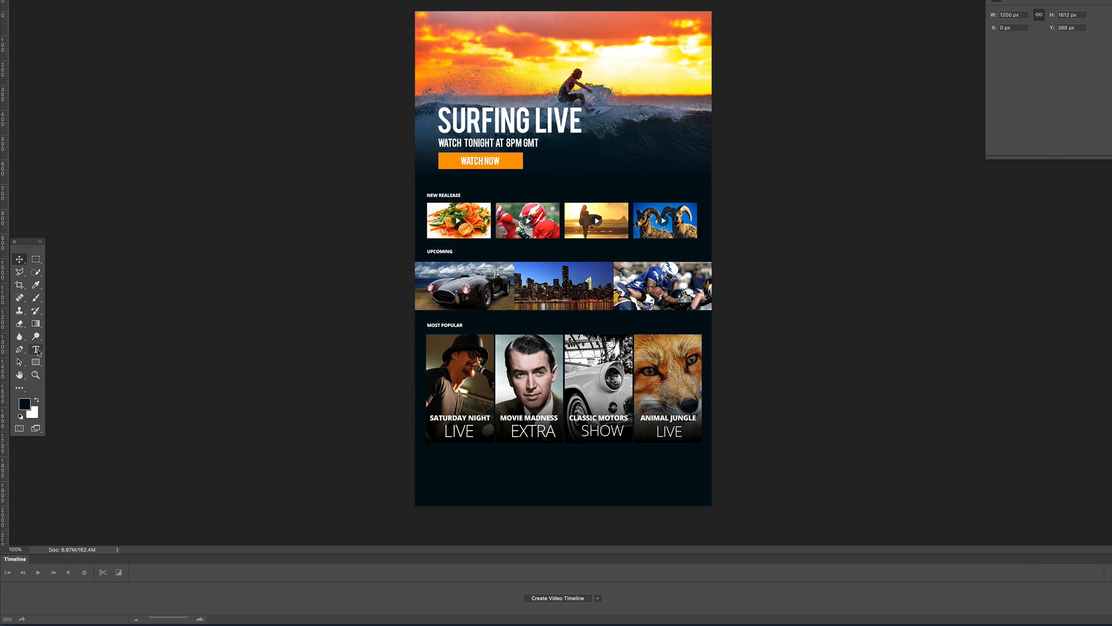
# Add the white navigation text HOME MOVIES SHOWS ABOUT US CONTACT in 34.77 pt Bebas near the top of the surfer image.
pyautogui.click(36, 350)
pyautogui.click(550, 22)
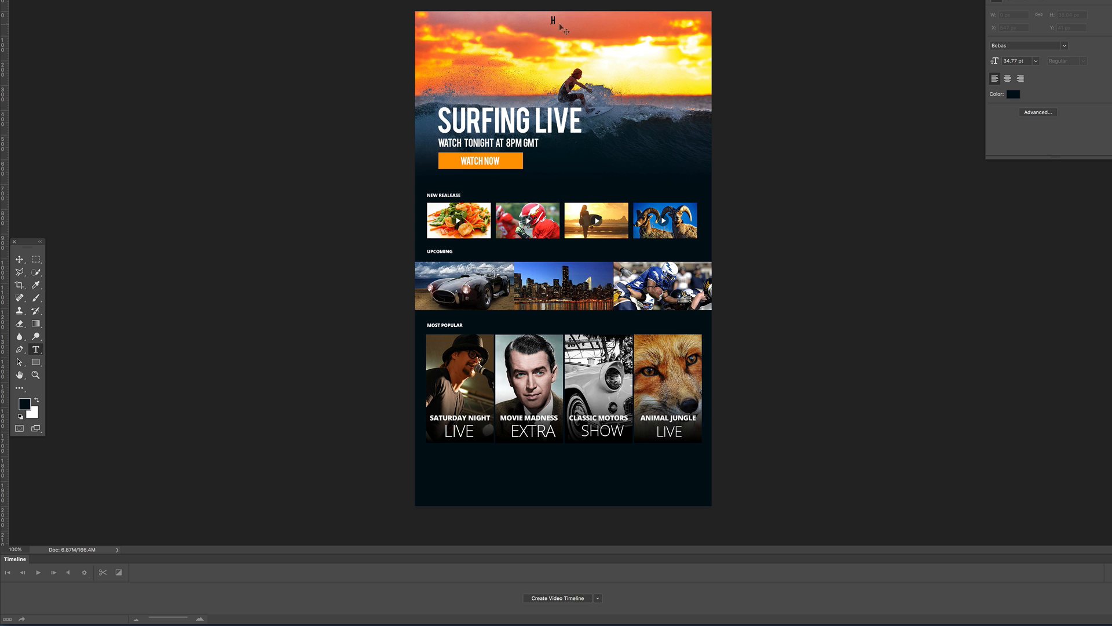
pyautogui.write('HOME MOVIES SHOWS ABOUTUS CONTACT')
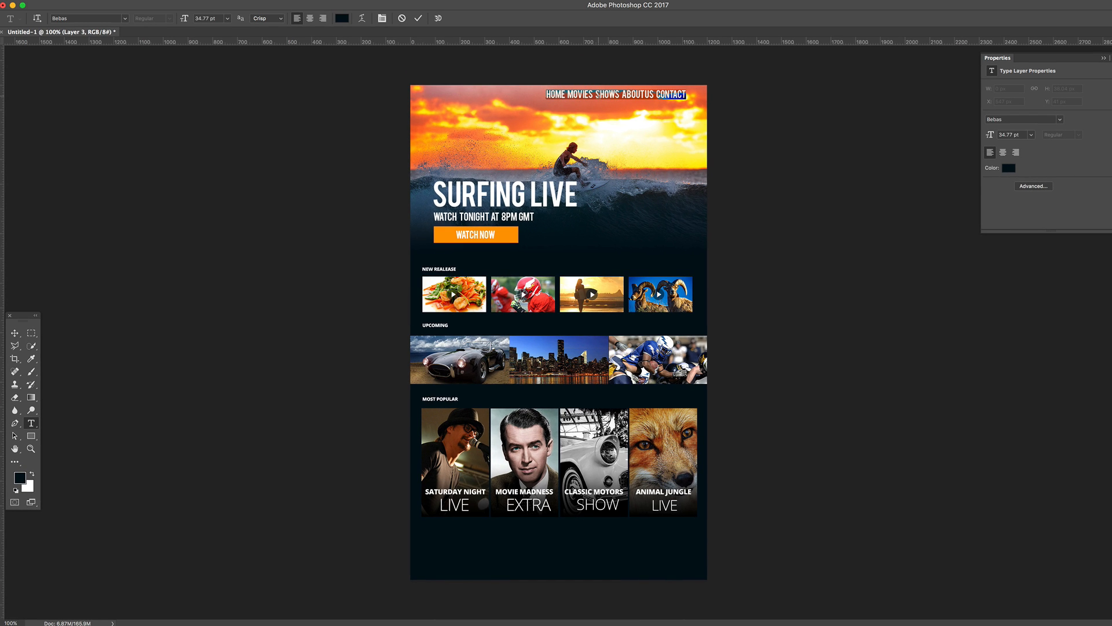
pyautogui.click(342, 19)
pyautogui.click(707, 159)
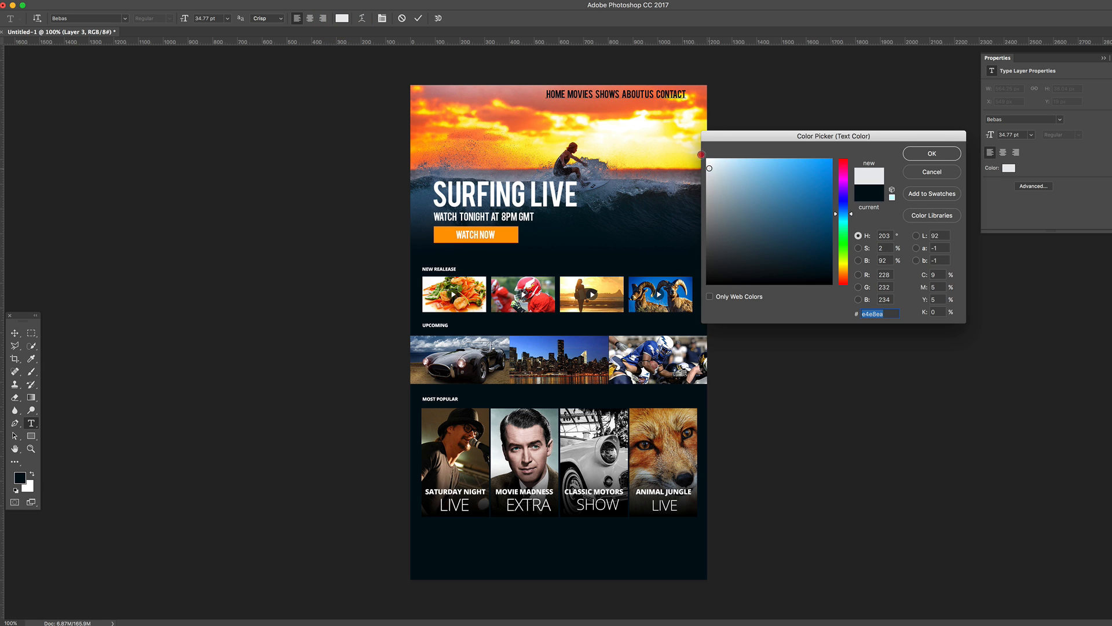
pyautogui.click(945, 154)
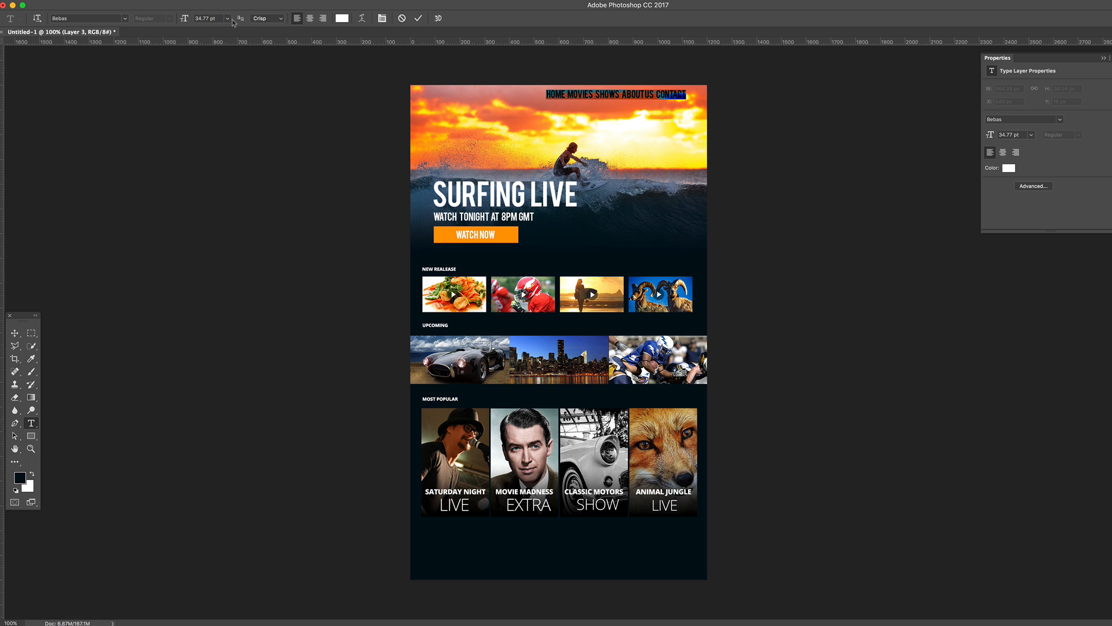
# Reduce the navigation text to 27.77 pt and move it toward the page's upper-right corner.
pyautogui.moveTo(185, 20); pyautogui.dragTo(182, 22)
pyautogui.click(15, 333)
pyautogui.moveTo(627, 97); pyautogui.dragTo(661, 96)
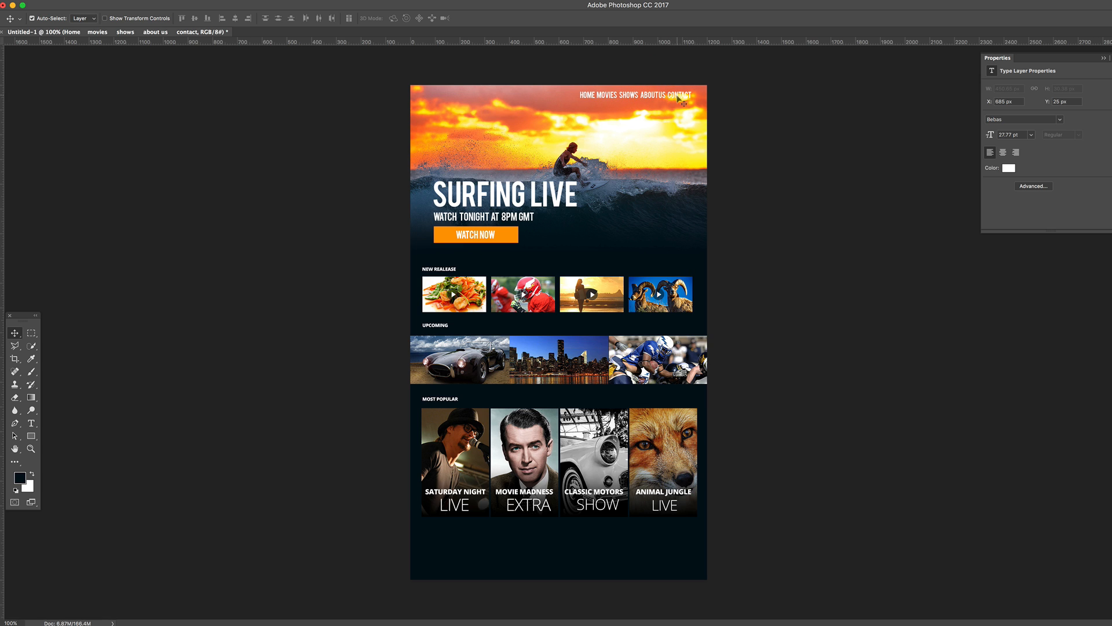
pyautogui.moveTo(678, 95); pyautogui.dragTo(674, 96)
# Draw a 00101a rectangle about 1427 × 87 px across the page top behind the navigation text, and nudge the text up and right within it.
pyautogui.click(574, 113)
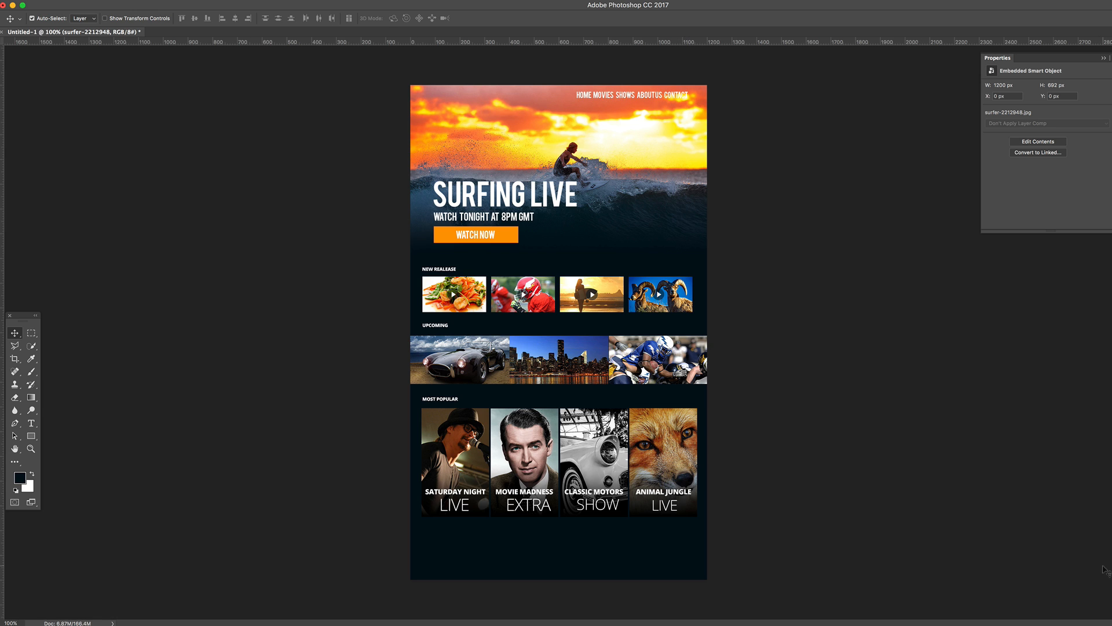
pyautogui.click(21, 478)
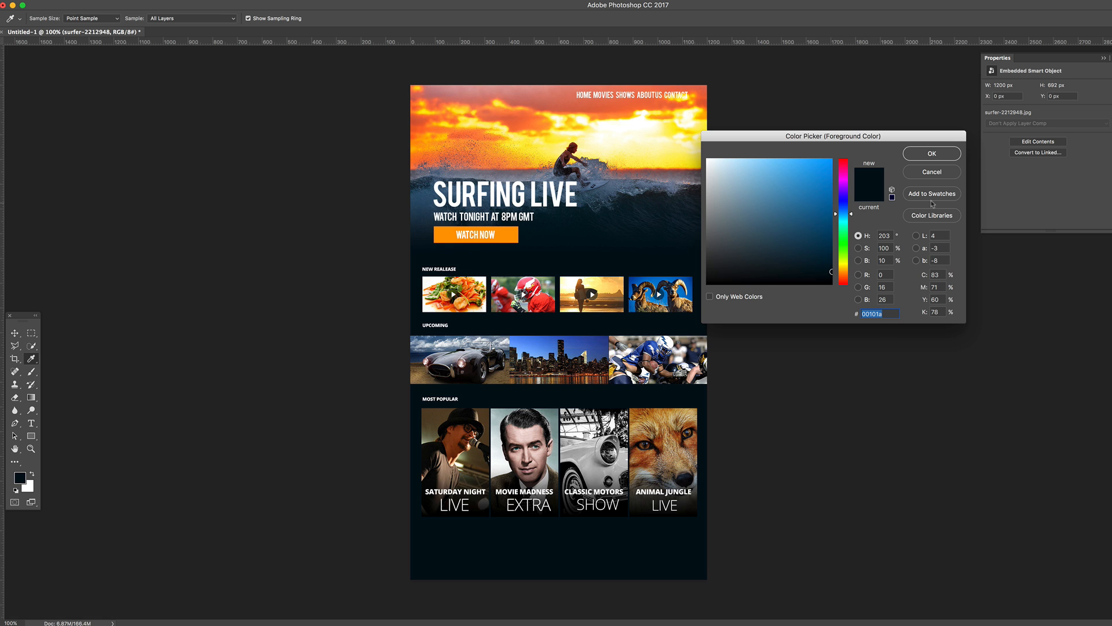
pyautogui.click(933, 153)
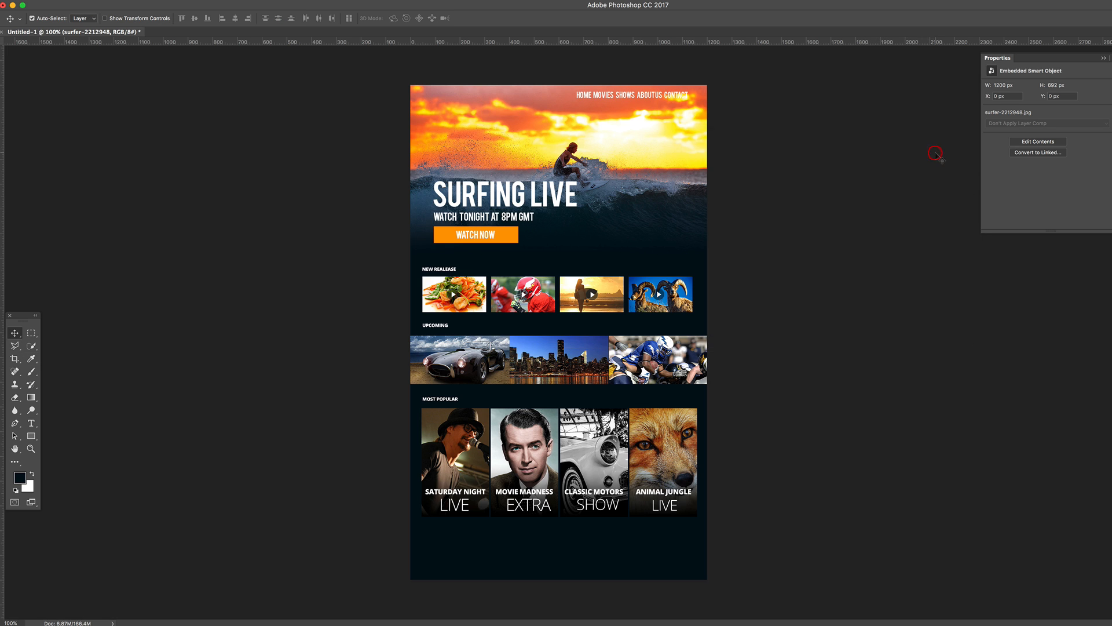
pyautogui.click(32, 436)
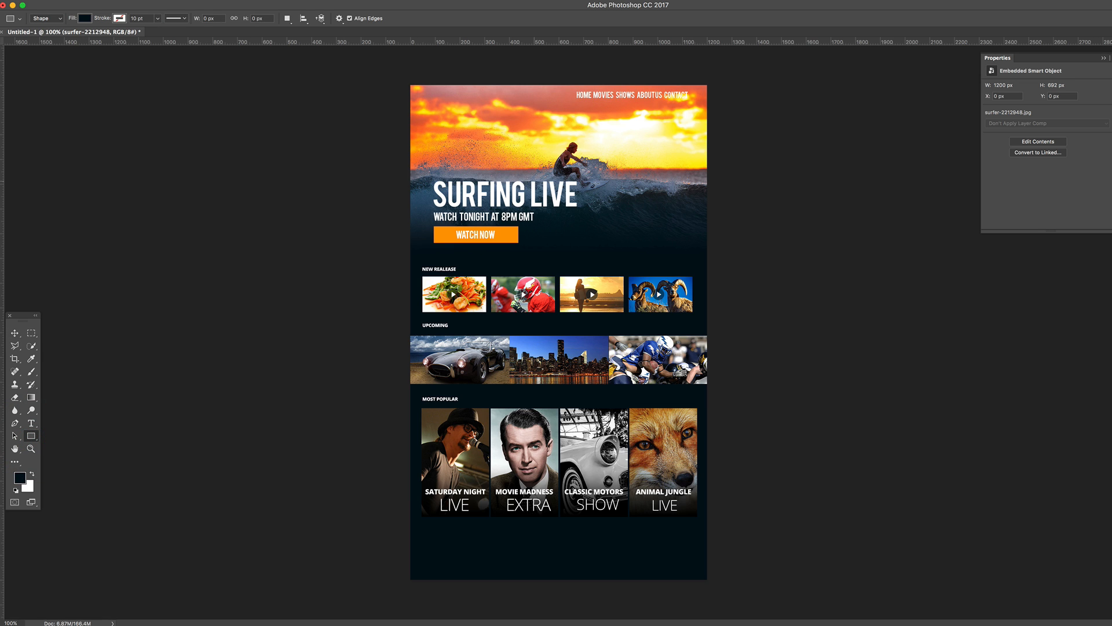
pyautogui.moveTo(720, 103); pyautogui.dragTo(367, 82)
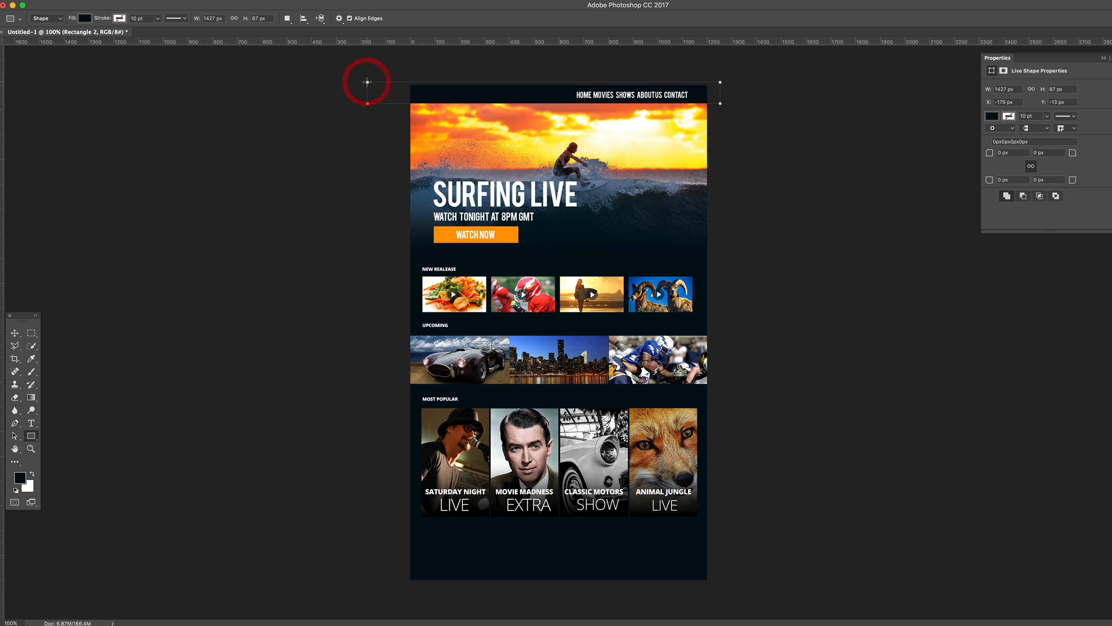
pyautogui.click(15, 333)
pyautogui.moveTo(684, 95); pyautogui.dragTo(689, 94)
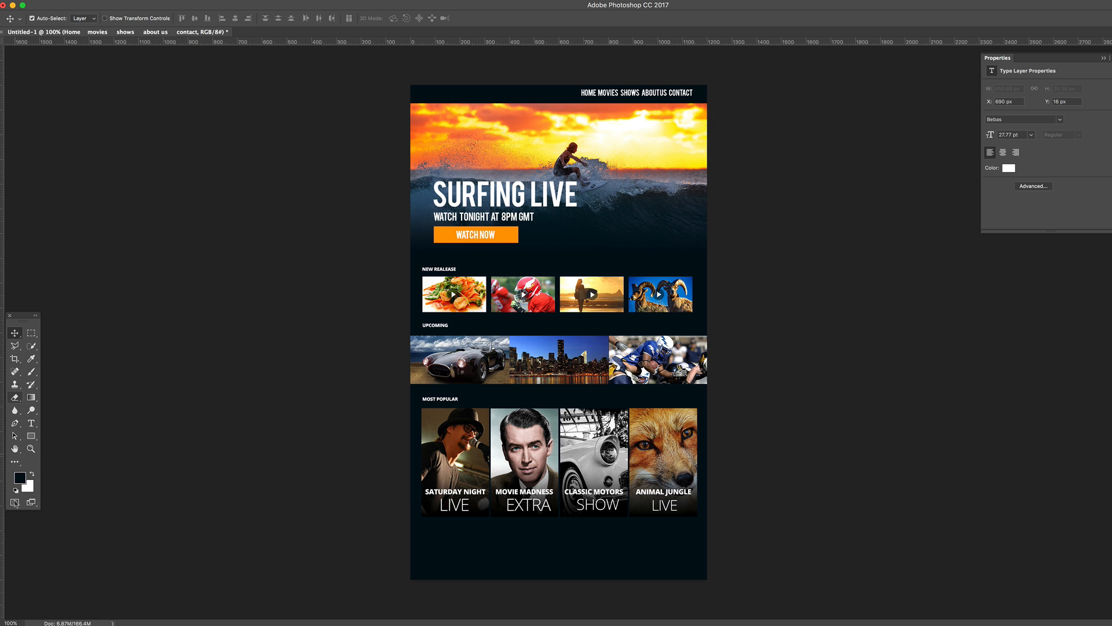
# Reduce the navigation text to 22 pt and move it right within the dark top bar.
pyautogui.click(31, 422)
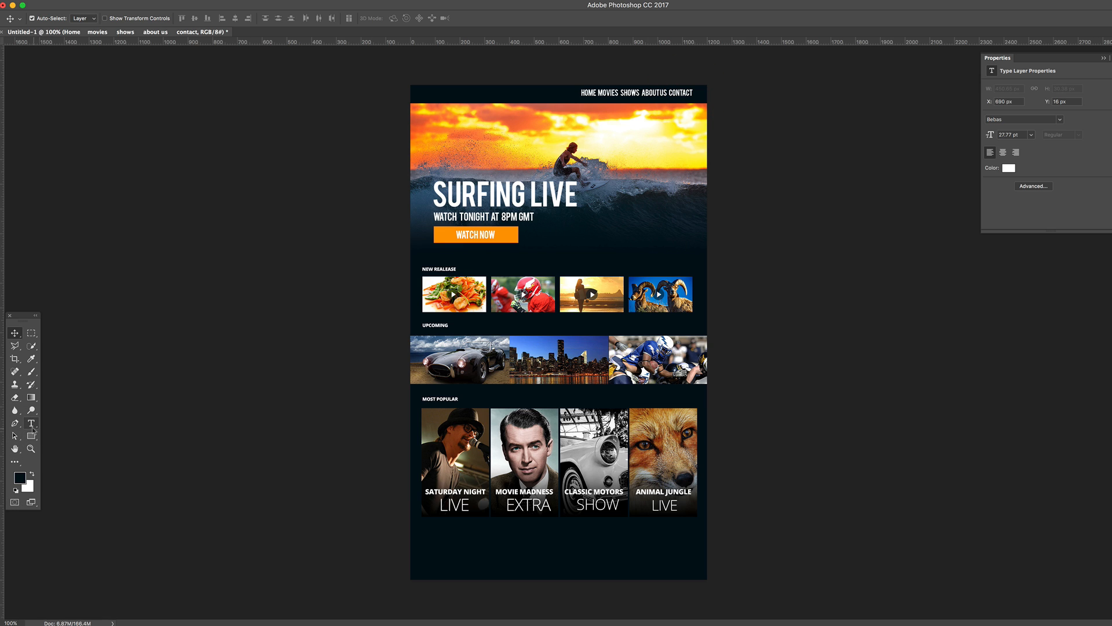
pyautogui.tripleClick(651, 93)
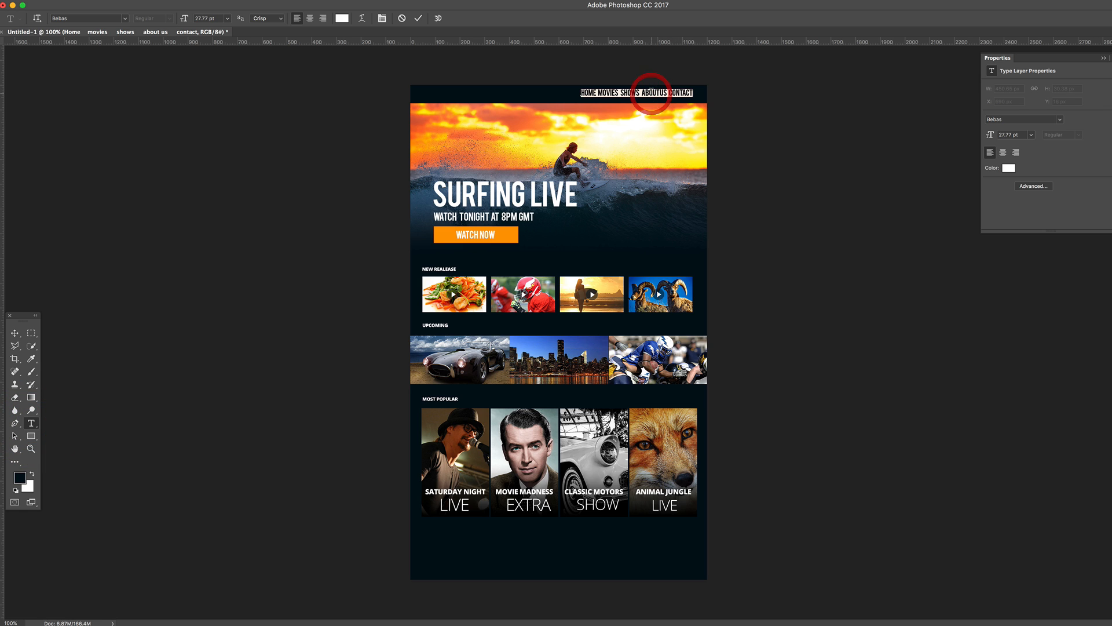
pyautogui.click(208, 18)
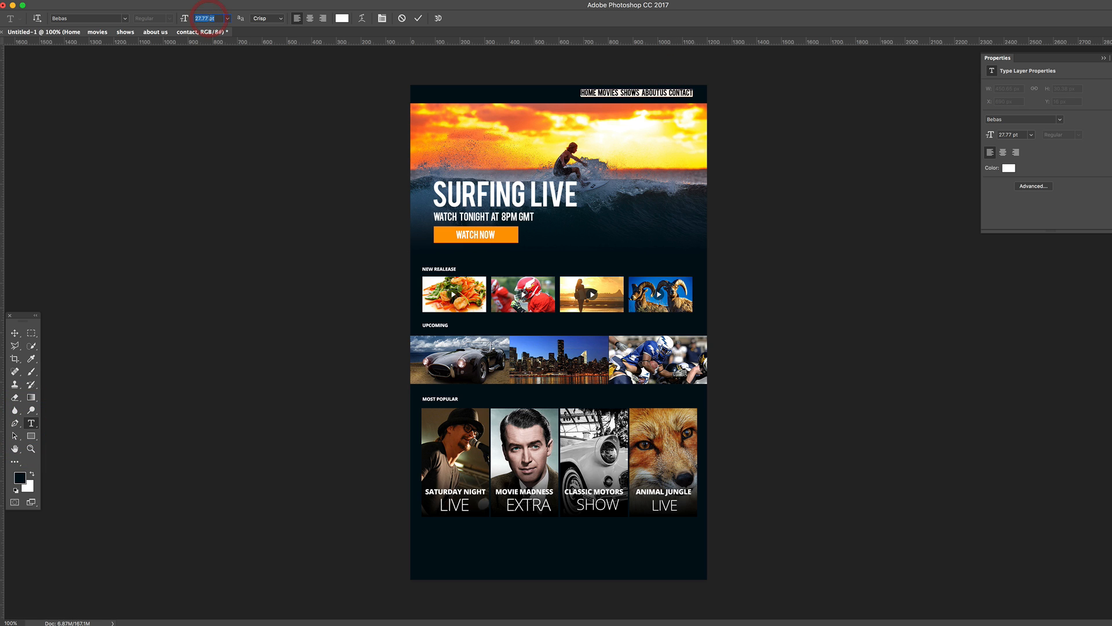
pyautogui.write('22')
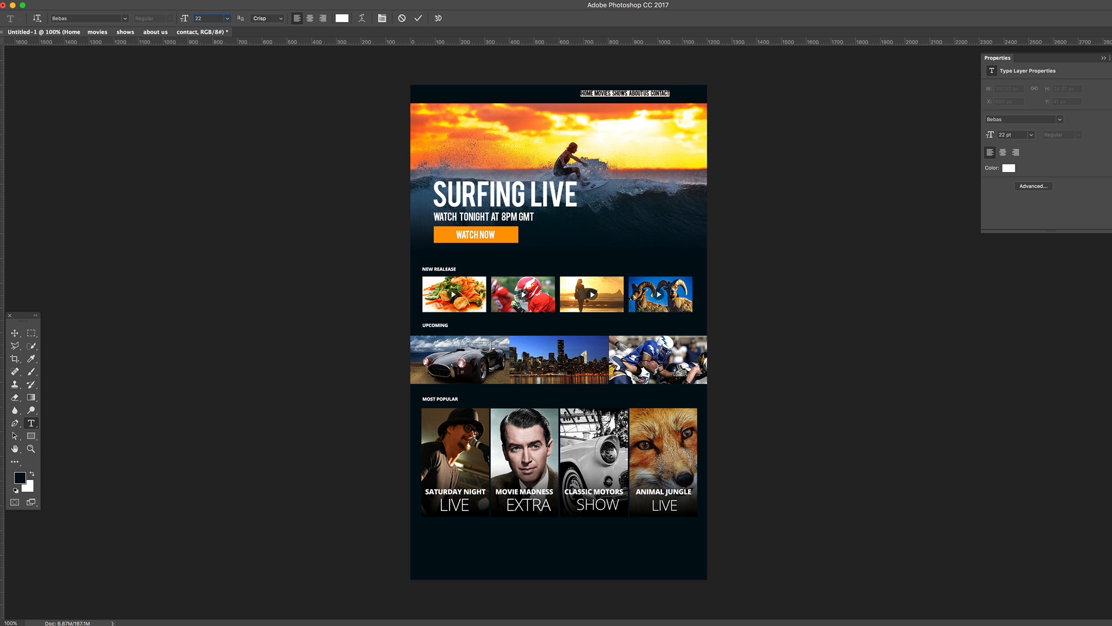
pyautogui.click(15, 332)
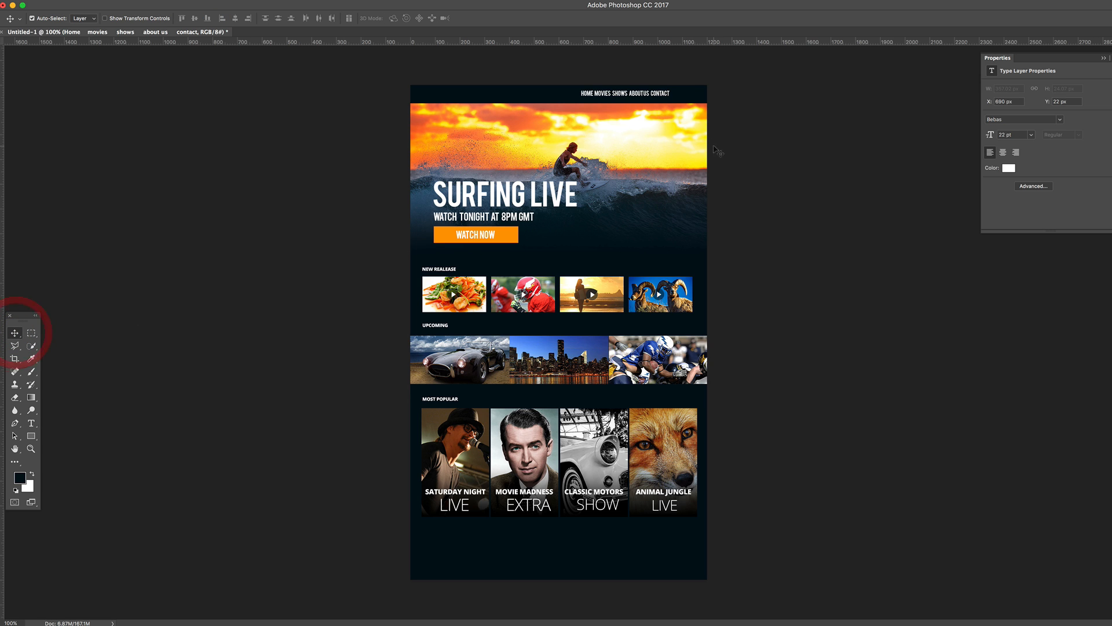
pyautogui.moveTo(659, 96); pyautogui.dragTo(683, 95)
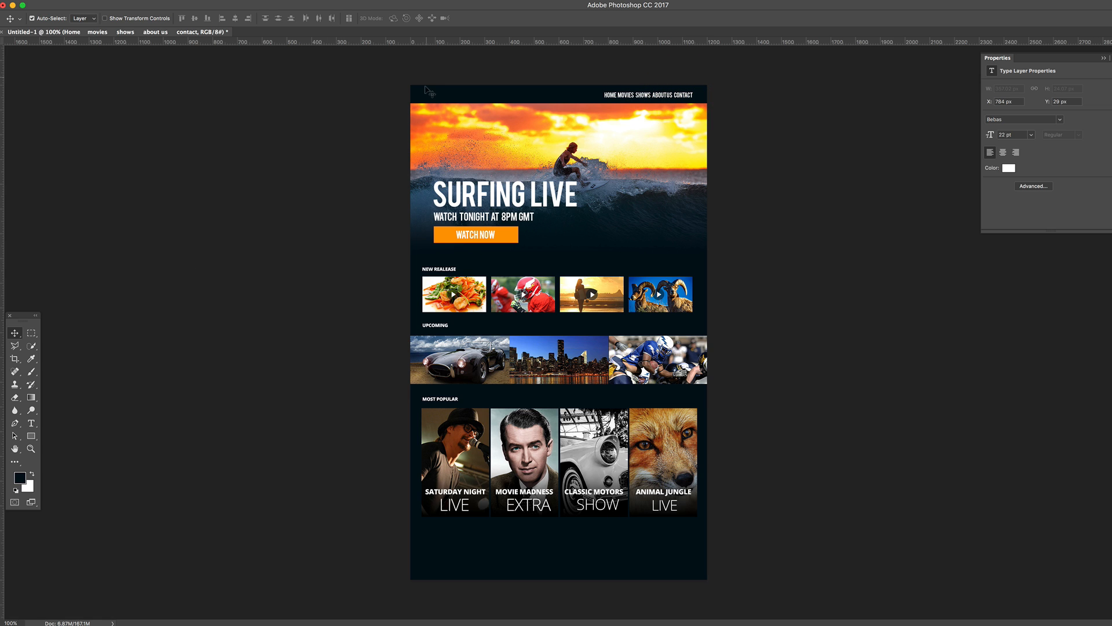
# Add the white logo text MOOVIE in 38 pt Bebas at the left end of the navigation bar, above the hero title.
pyautogui.click(32, 425)
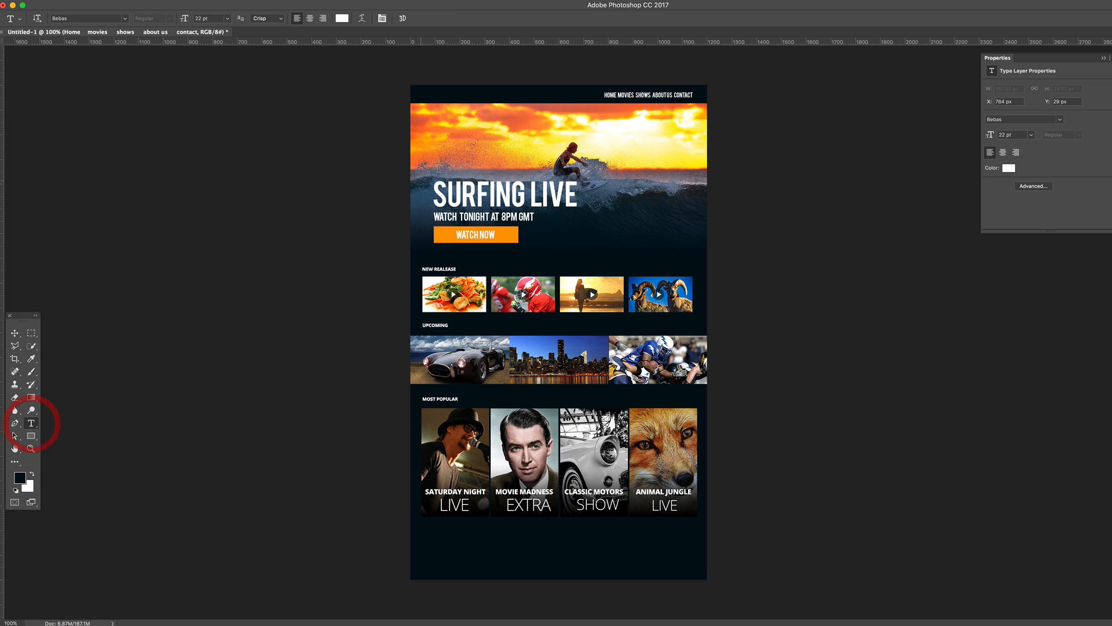
pyautogui.click(429, 94)
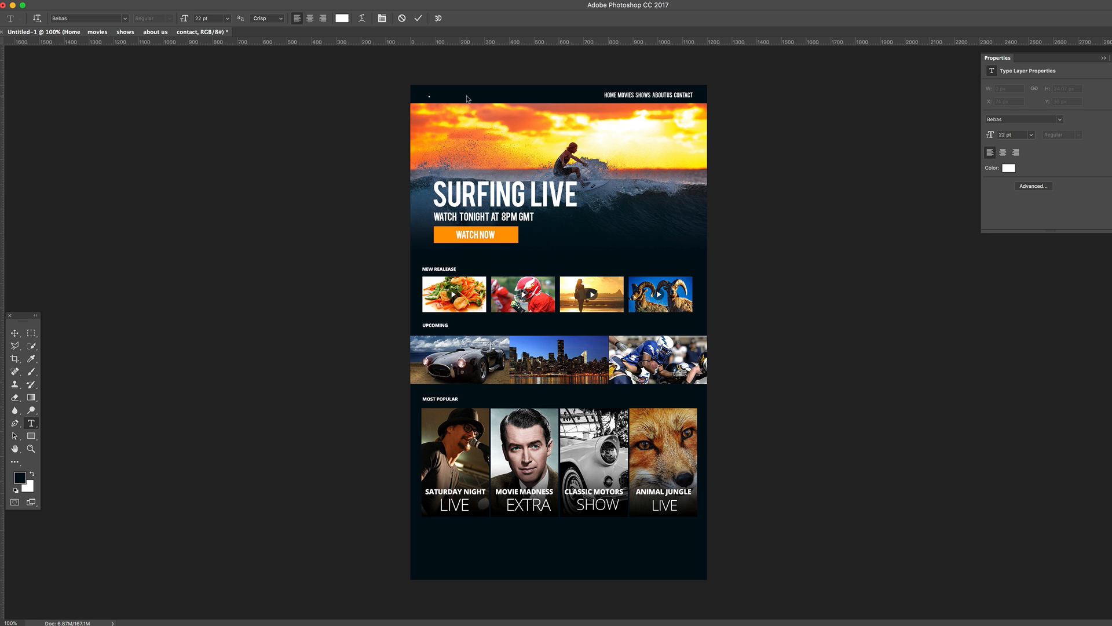
pyautogui.write('MOOVIE')
pyautogui.doubleClick(441, 94)
pyautogui.moveTo(184, 21); pyautogui.dragTo(194, 21)
pyautogui.click(15, 332)
pyautogui.moveTo(444, 94); pyautogui.dragTo(453, 100)
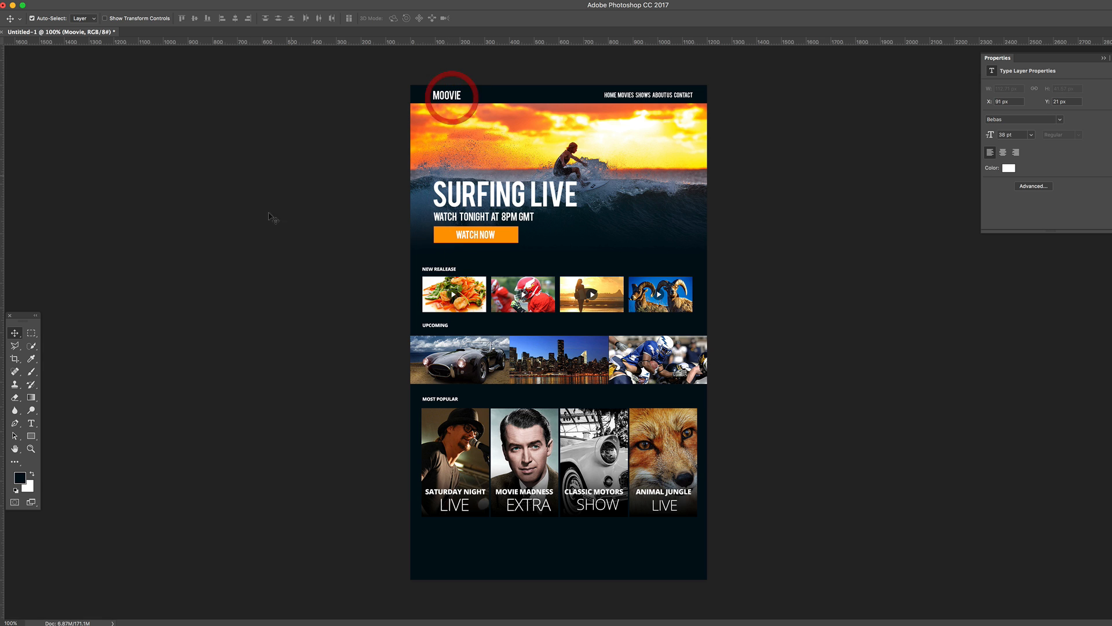
# Show the palette layer, sample its red swatch f60025 as the foreground color, and hide the palette again.
pyautogui.click(33, 425)
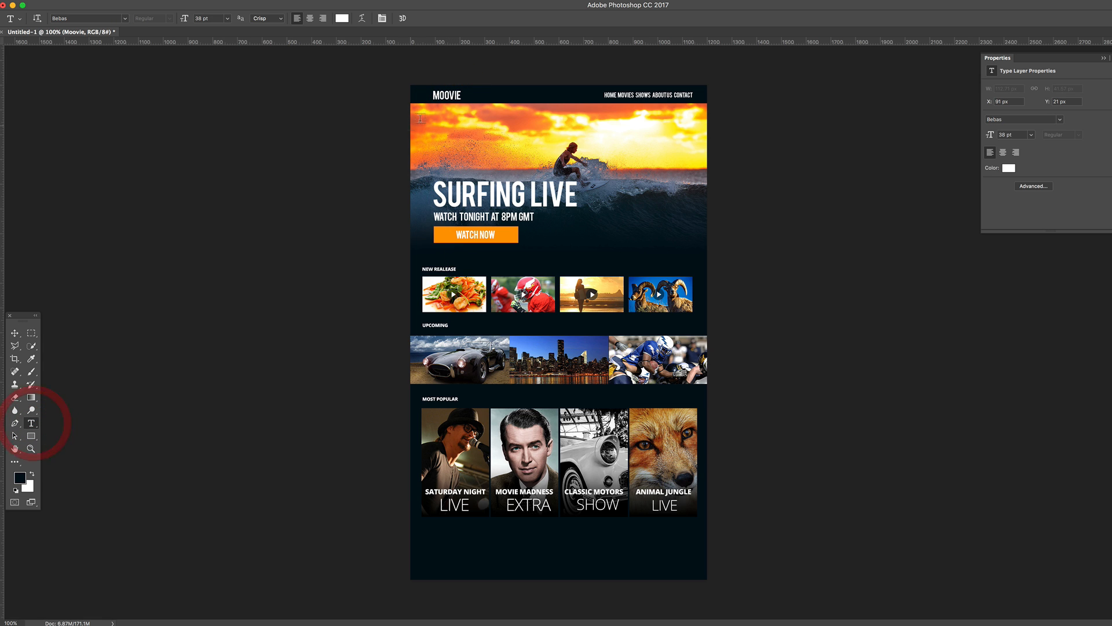
pyautogui.doubleClick(457, 96)
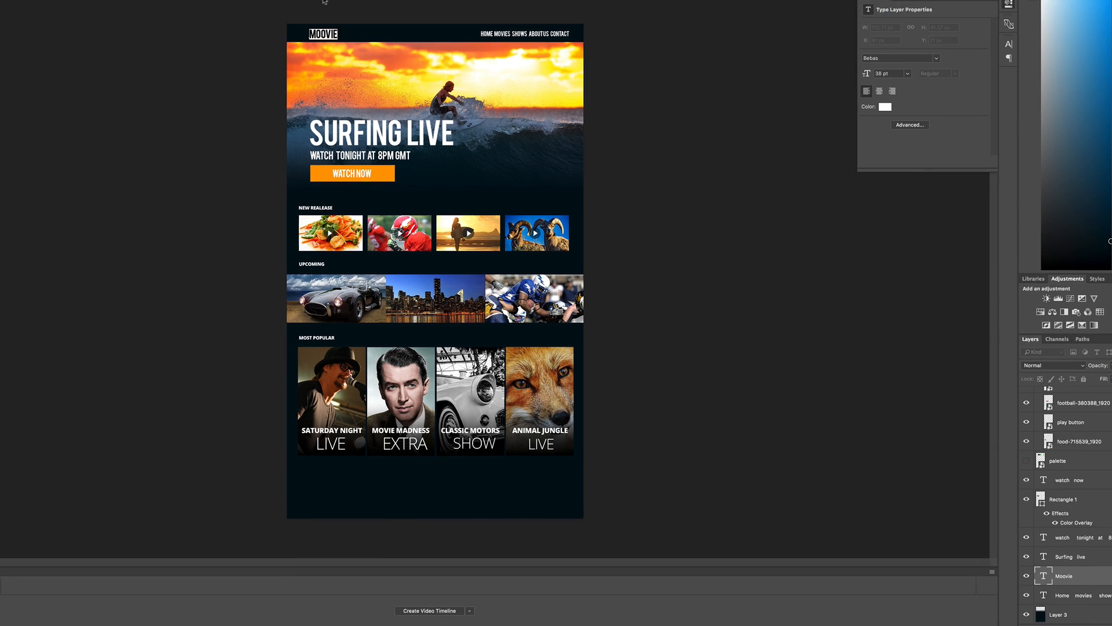
pyautogui.scroll(-4, 1071, 539)
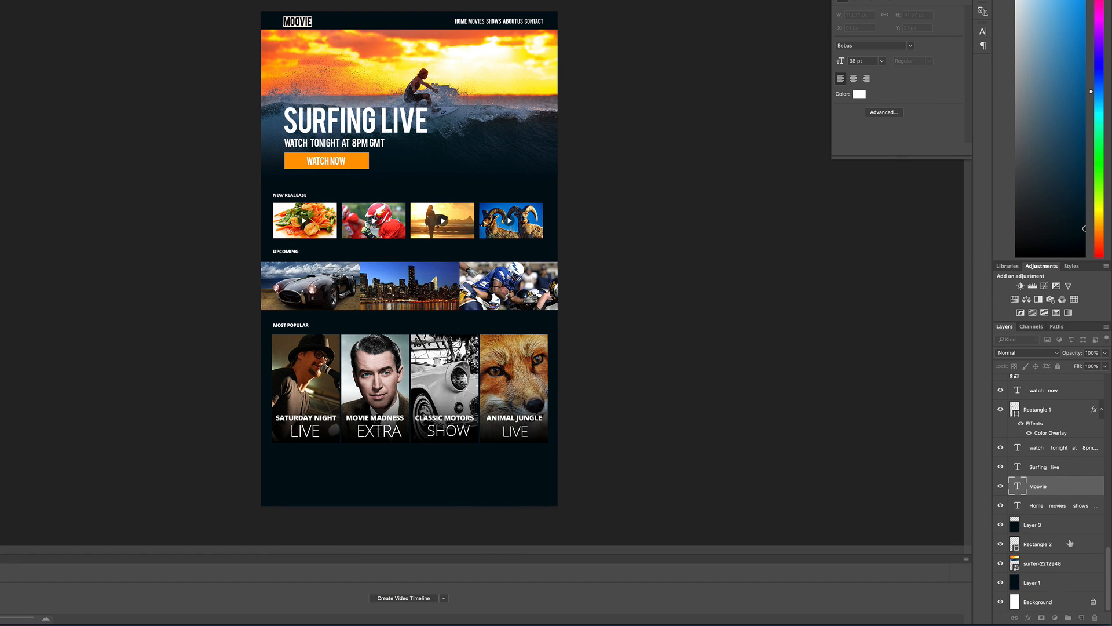
pyautogui.scroll(3, 1071, 542)
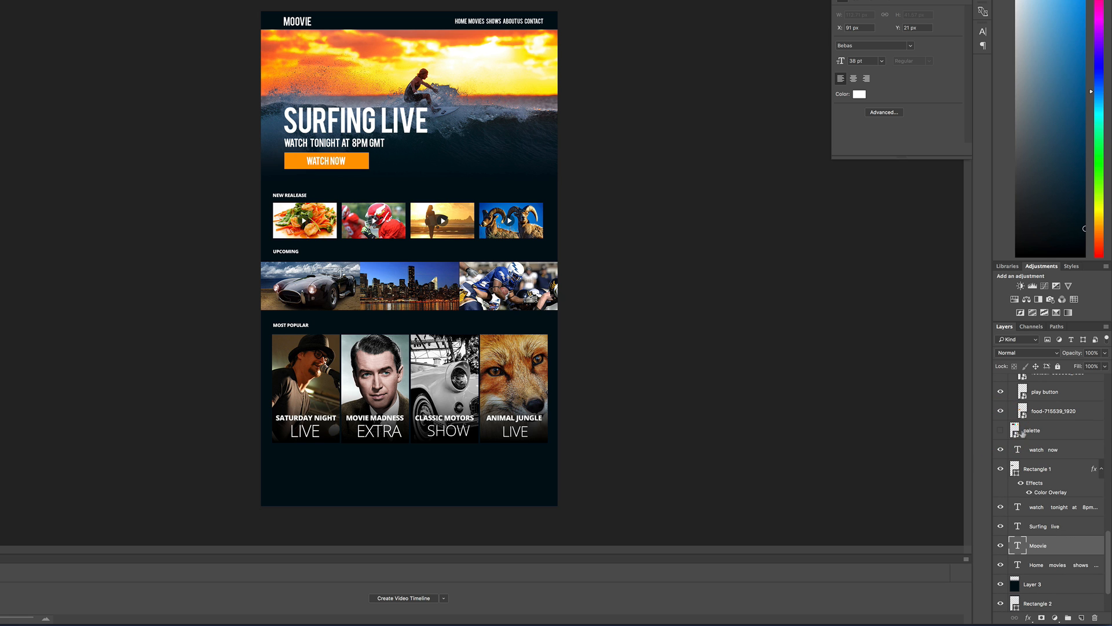
pyautogui.click(1000, 429)
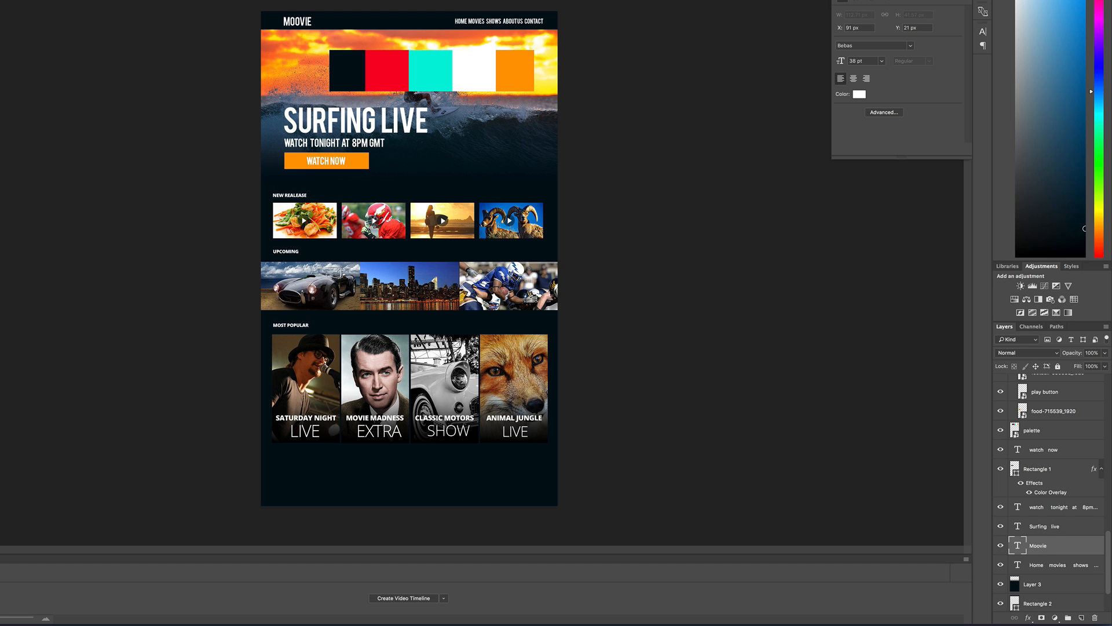
pyautogui.click(391, 65)
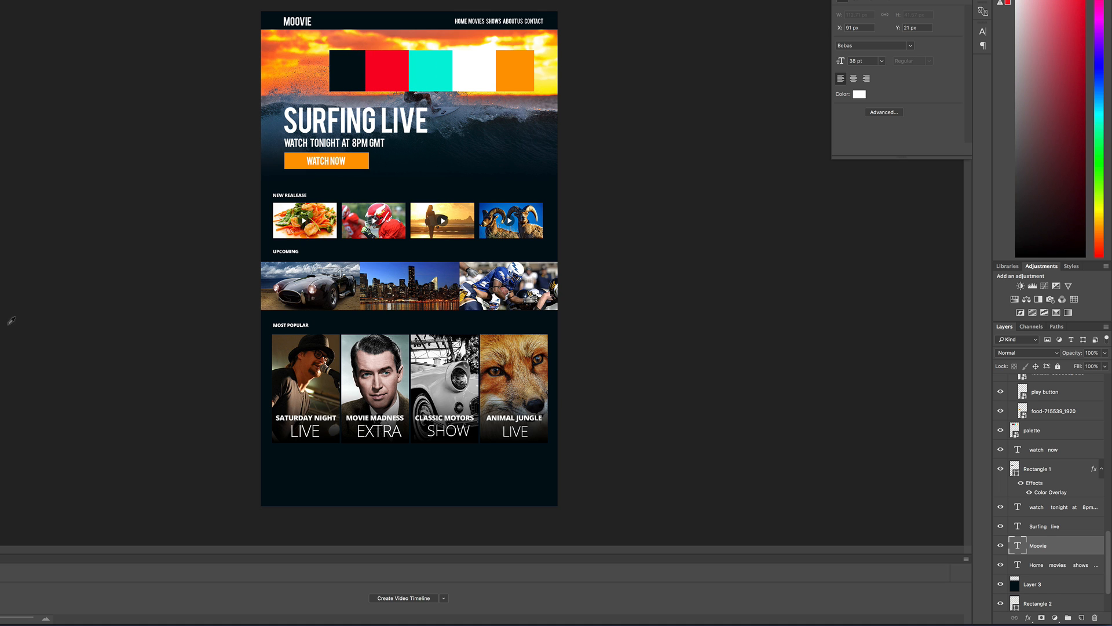
pyautogui.click(1, 255)
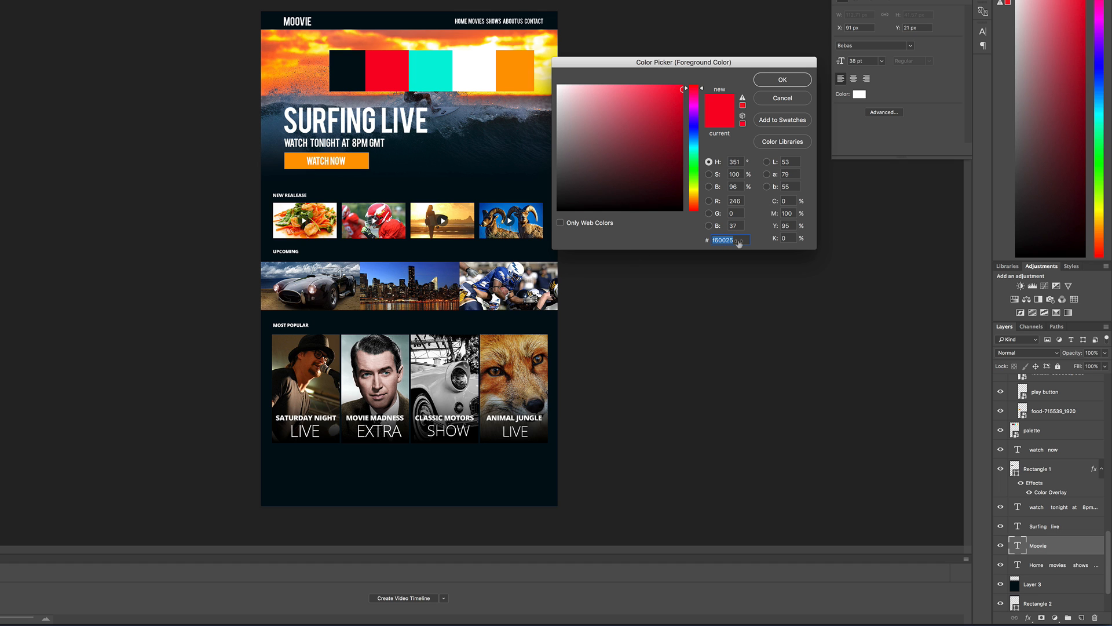
pyautogui.click(787, 81)
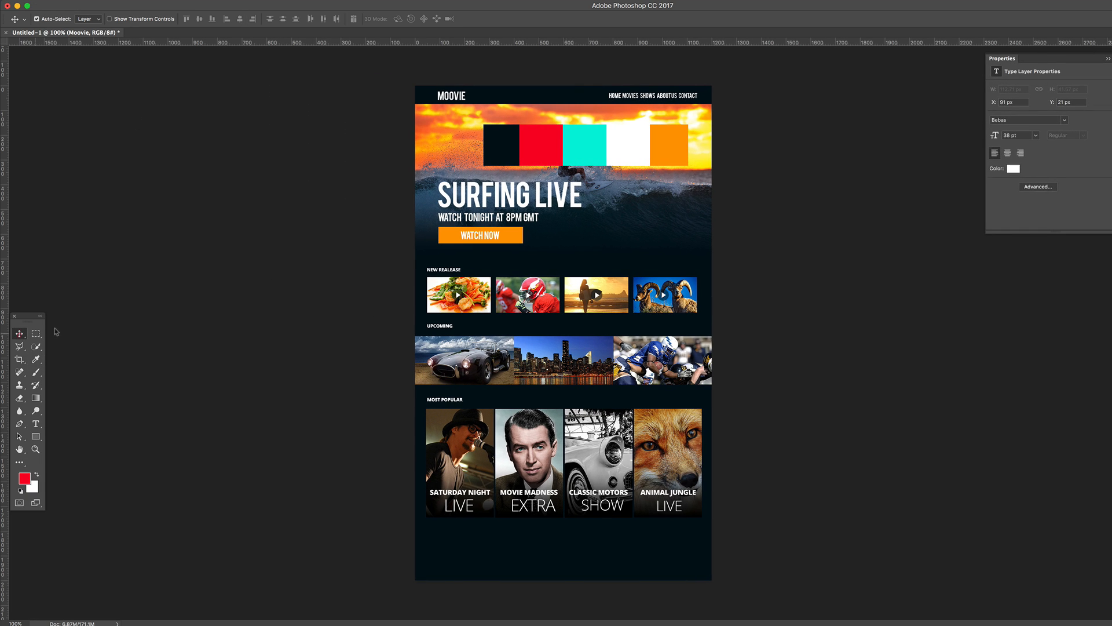
pyautogui.press('super+comma')
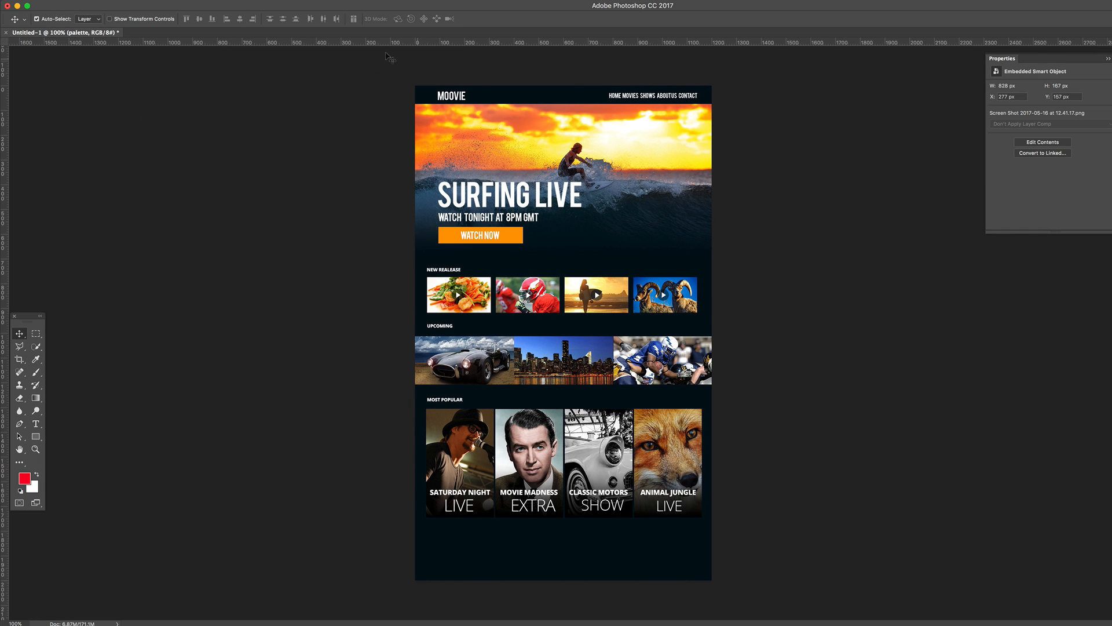
# Recolor the MOOVIE logo text in the navigation bar to f60025.
pyautogui.click(36, 424)
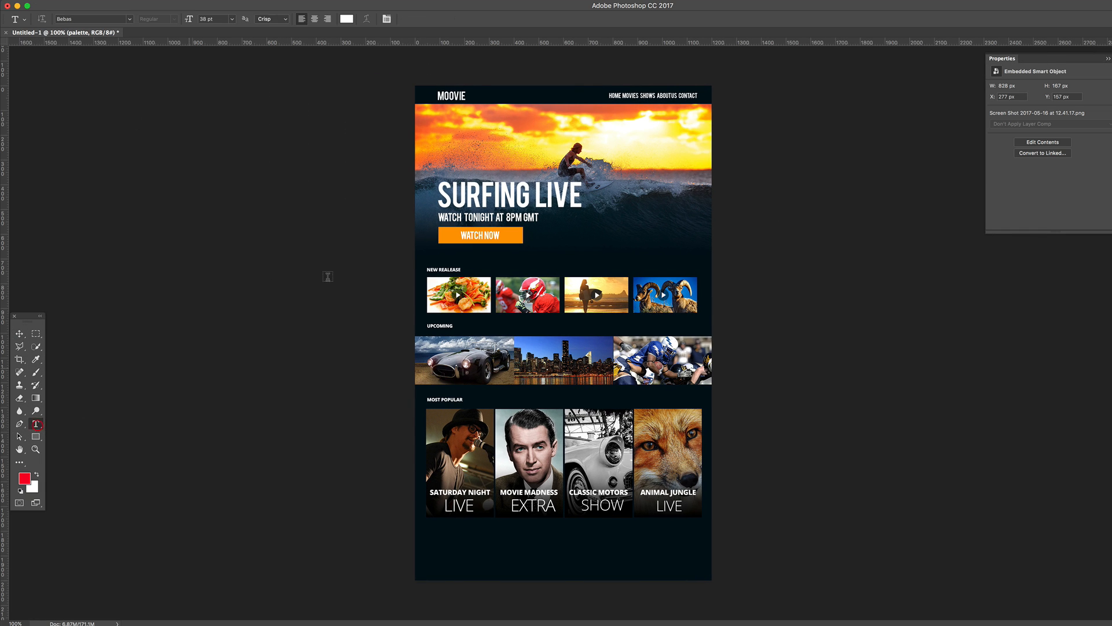
pyautogui.doubleClick(458, 96)
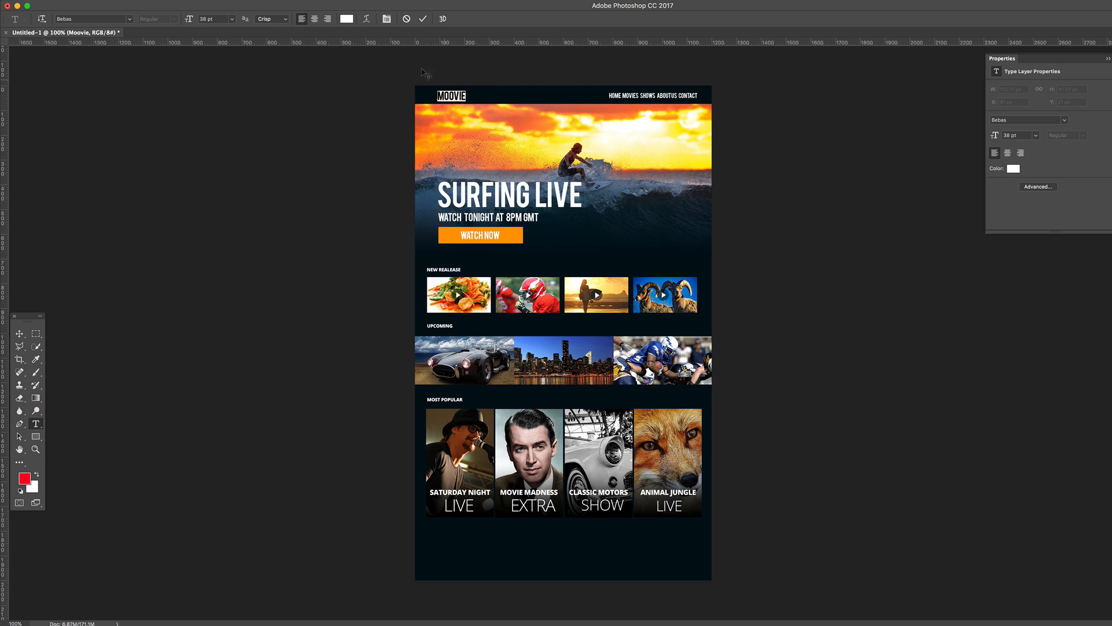
pyautogui.click(346, 18)
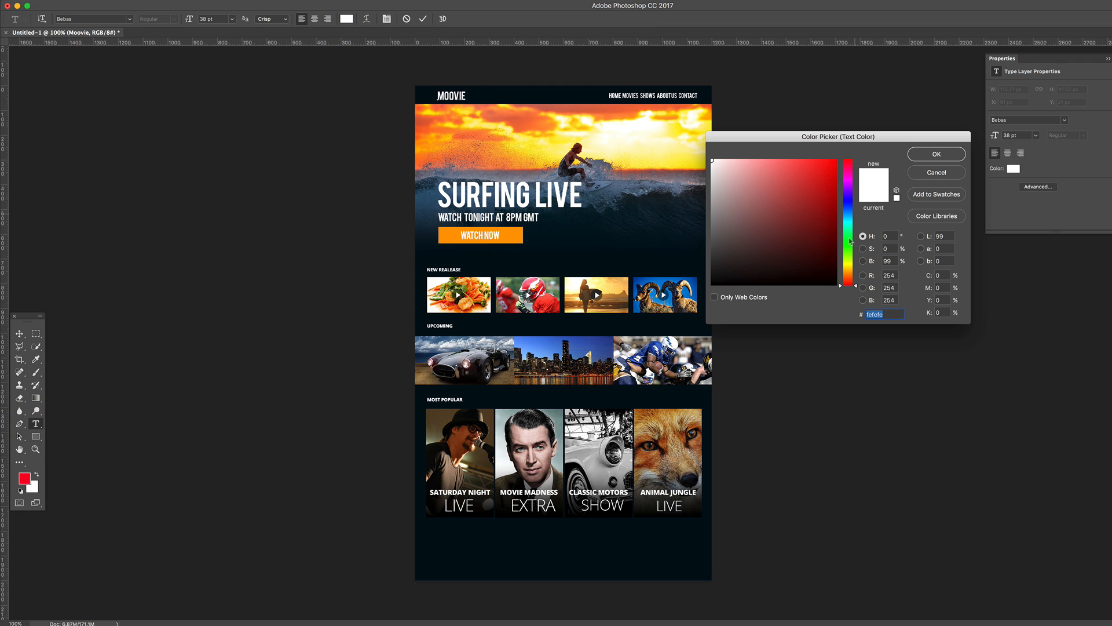
pyautogui.write('f60025')
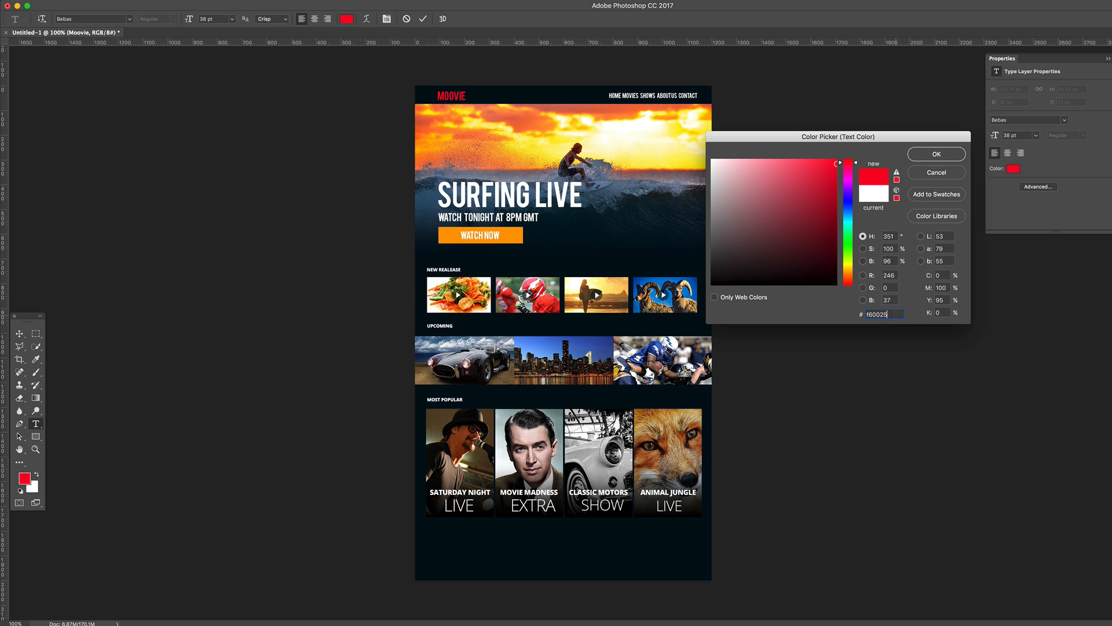
pyautogui.click(937, 155)
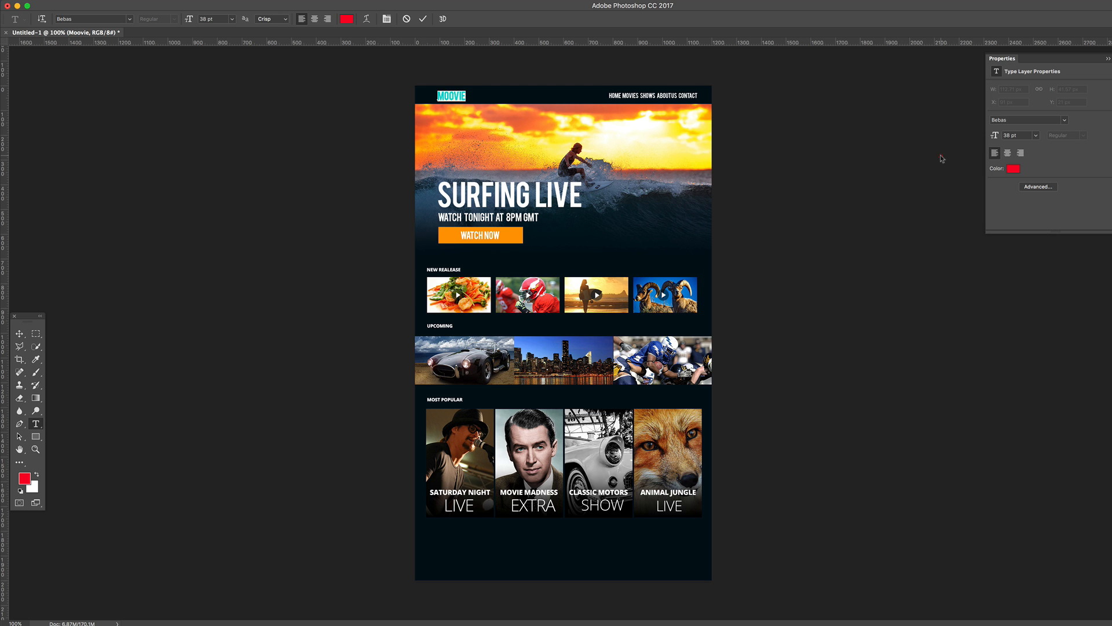
pyautogui.click(20, 334)
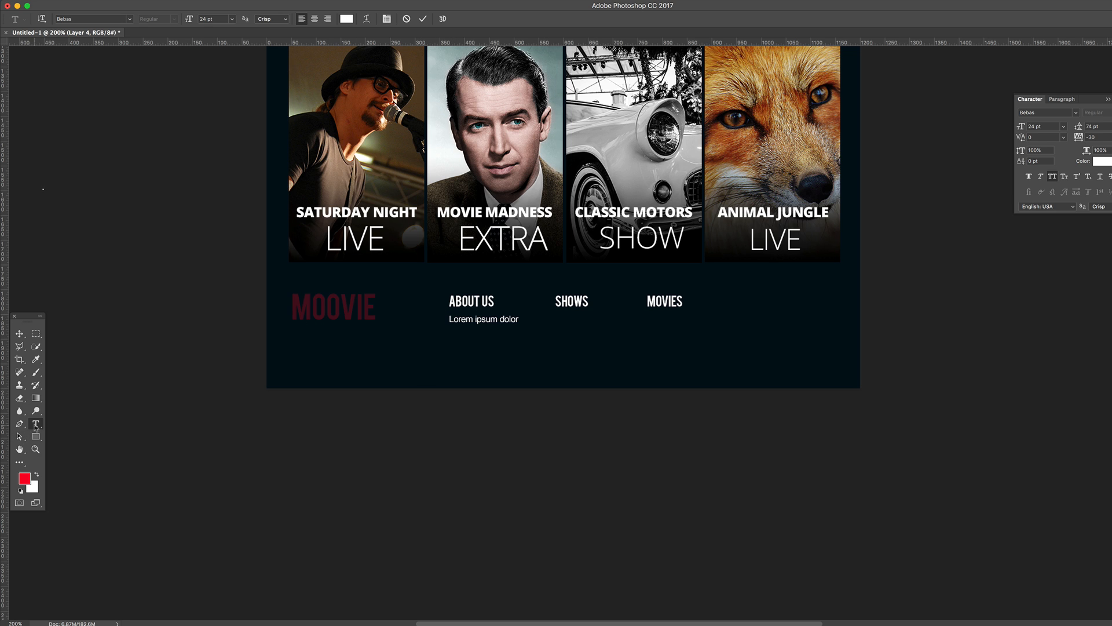
# Lower the opacity of the footer headings ABOUT US, SHOWS and MOVIES to 36%.
pyautogui.click(469, 302)
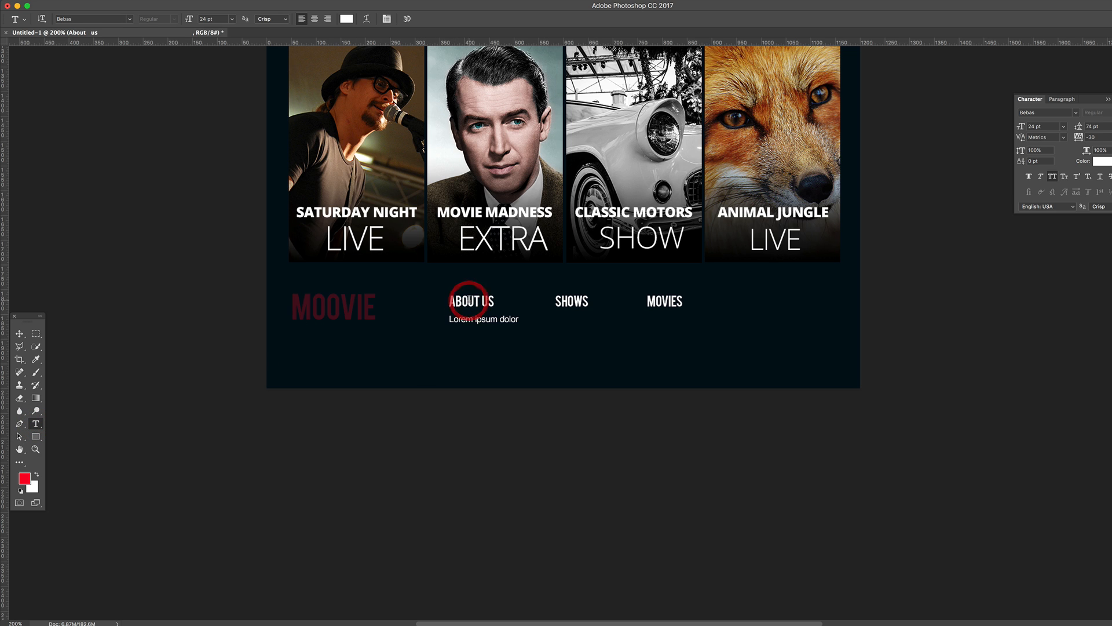
pyautogui.press('Escape')
pyautogui.tripleClick(479, 301)
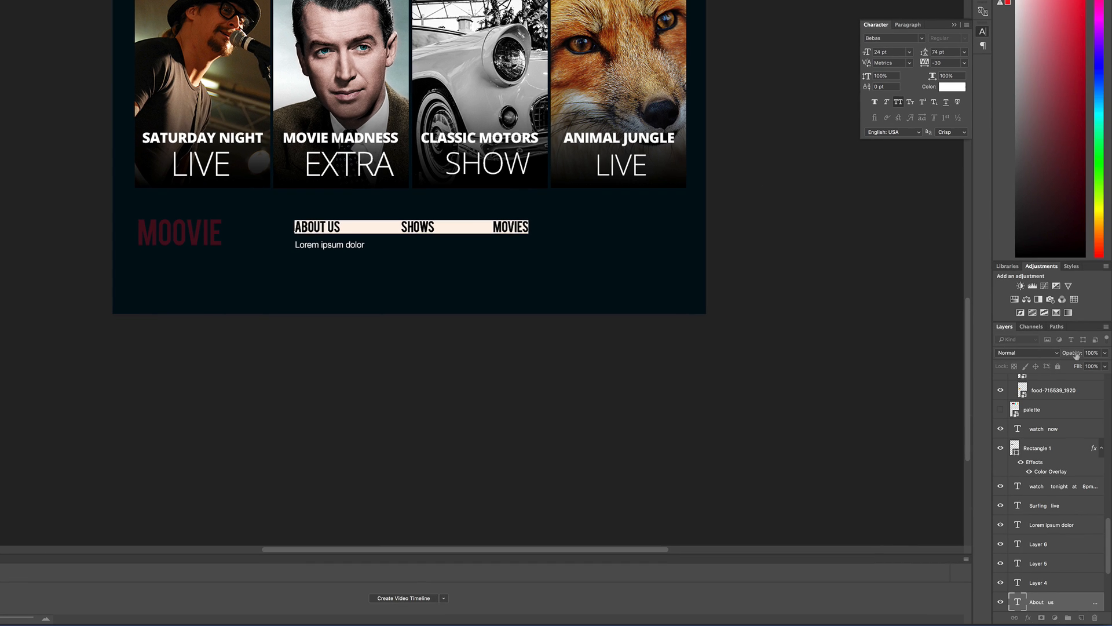
pyautogui.click(1073, 354)
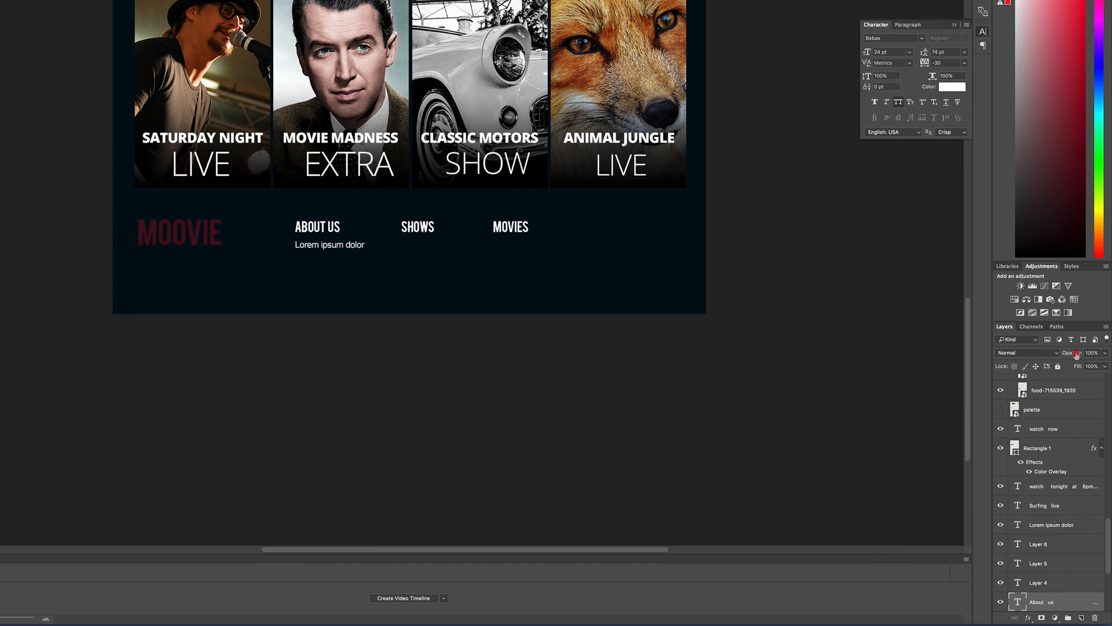
pyautogui.moveTo(1069, 355); pyautogui.dragTo(1040, 359)
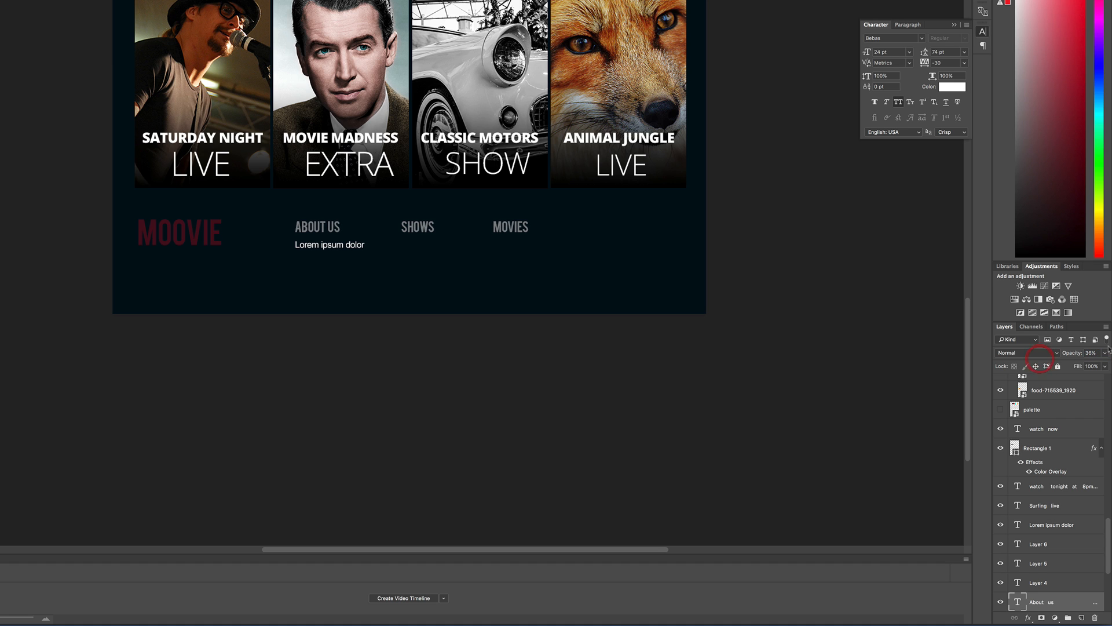
# Set the footer's Lorem ipsum dolor line to 78% opacity and duplicate it into three rows beneath each of the three headings.
pyautogui.click(343, 245)
pyautogui.tripleClick(342, 245)
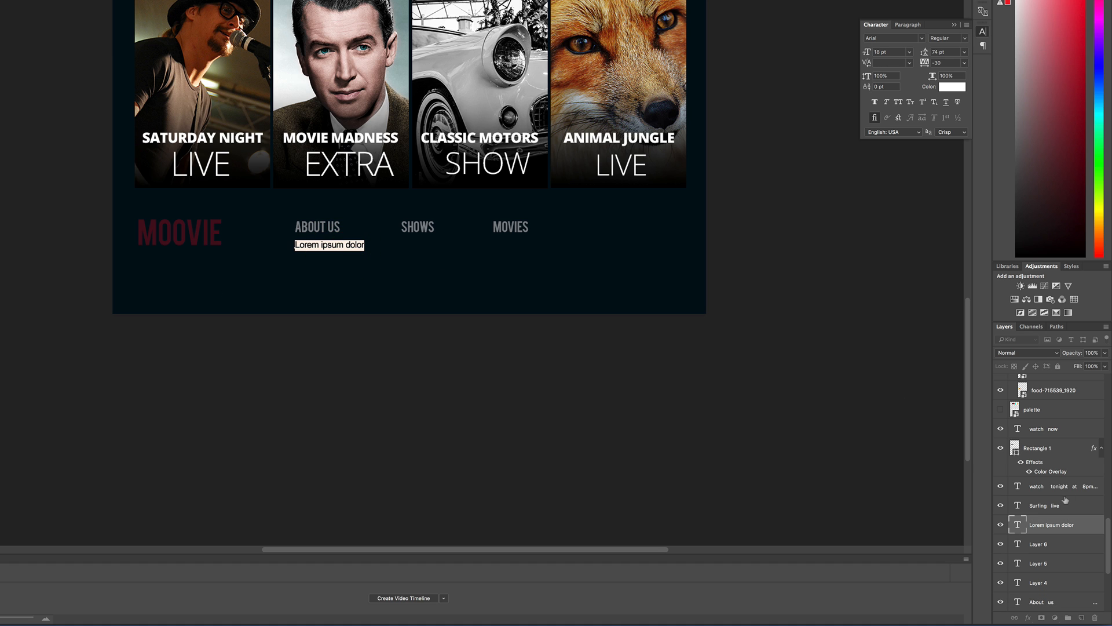
pyautogui.moveTo(1073, 355); pyautogui.dragTo(1061, 354)
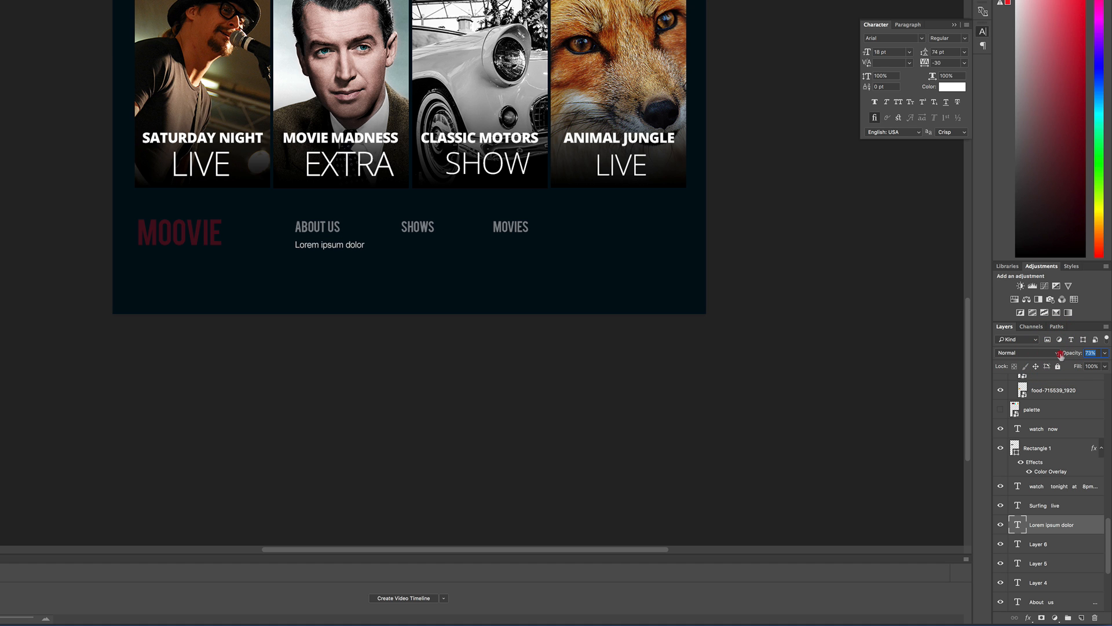
pyautogui.moveTo(1063, 355); pyautogui.dragTo(1062, 355)
pyautogui.click(285, 524)
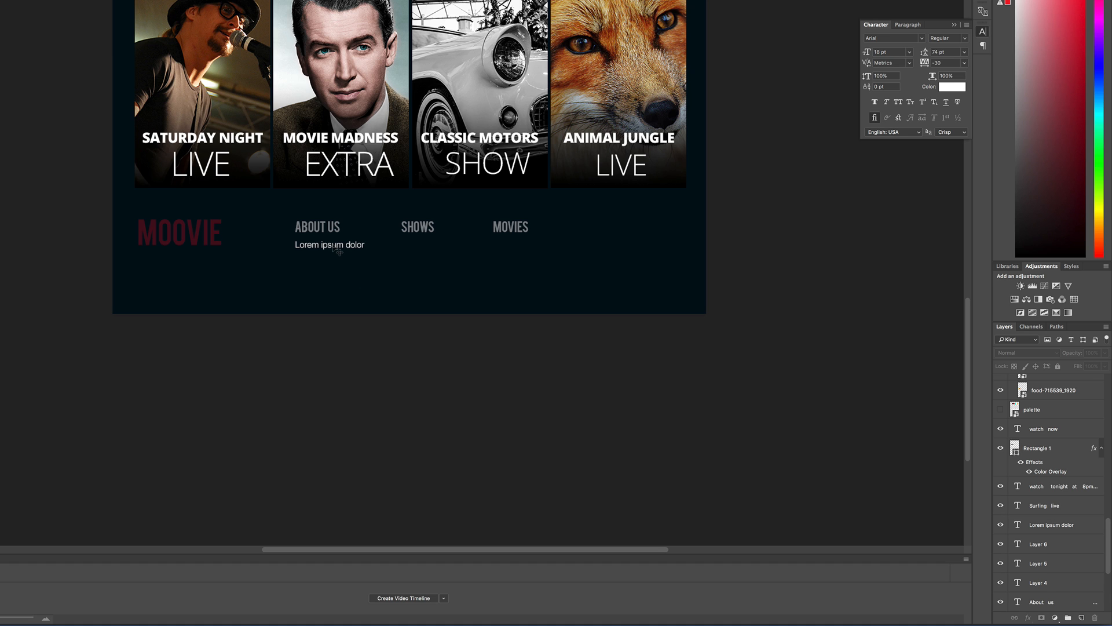
pyautogui.moveTo(337, 249); pyautogui.dragTo(324, 278)
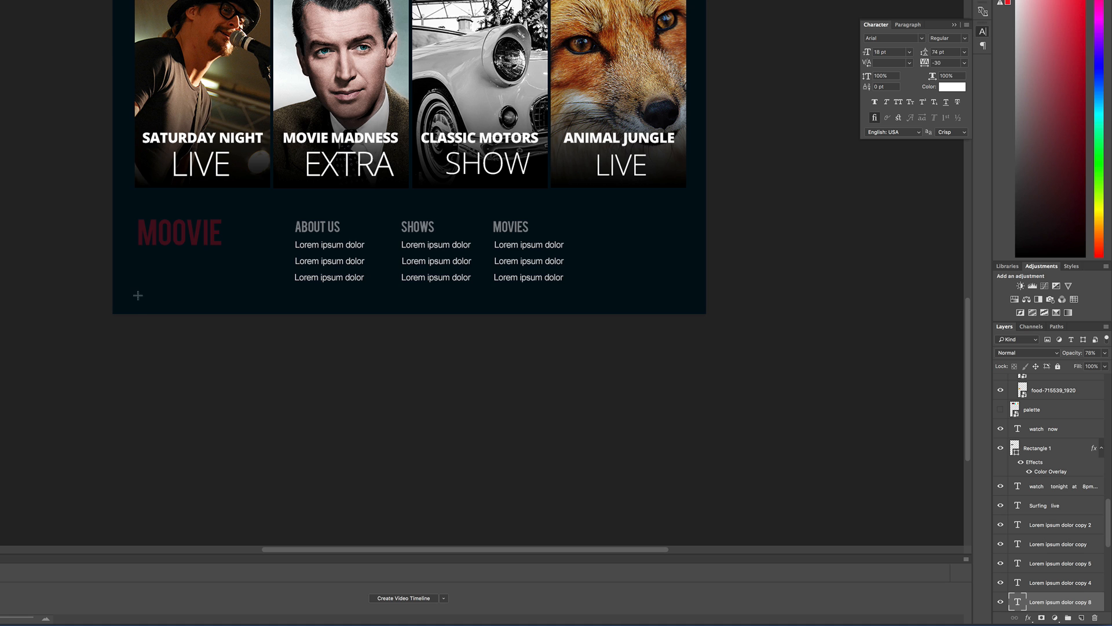
# Draw a thin red horizontal line beneath the footer columns, spanning the poster row's width, and nudge it up and left.
pyautogui.moveTo(138, 295); pyautogui.dragTo(686, 296)
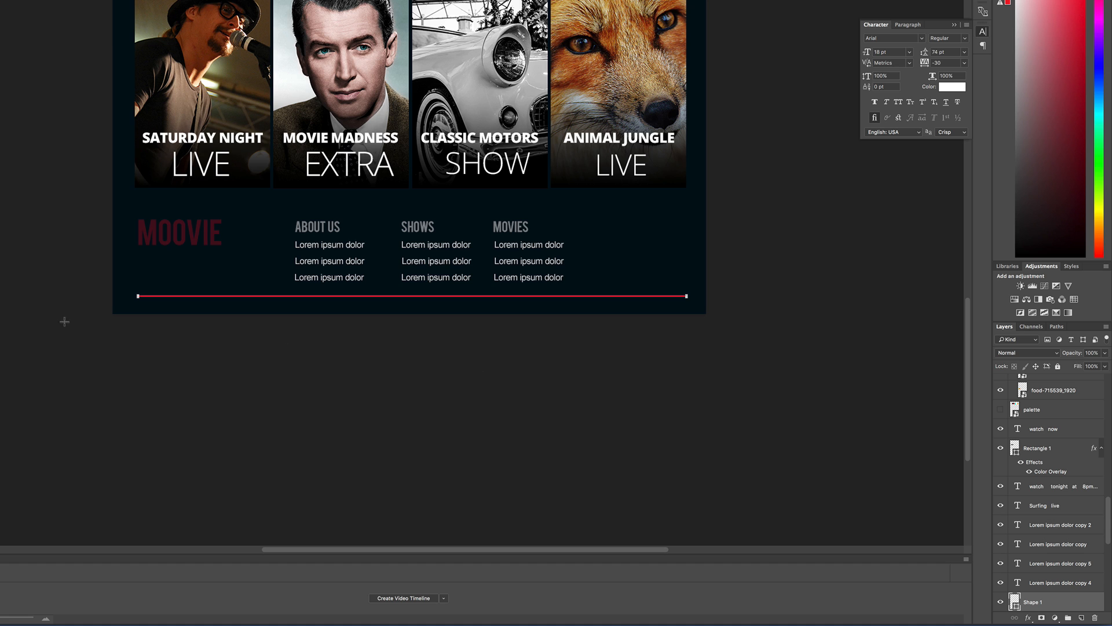
pyautogui.press('v')
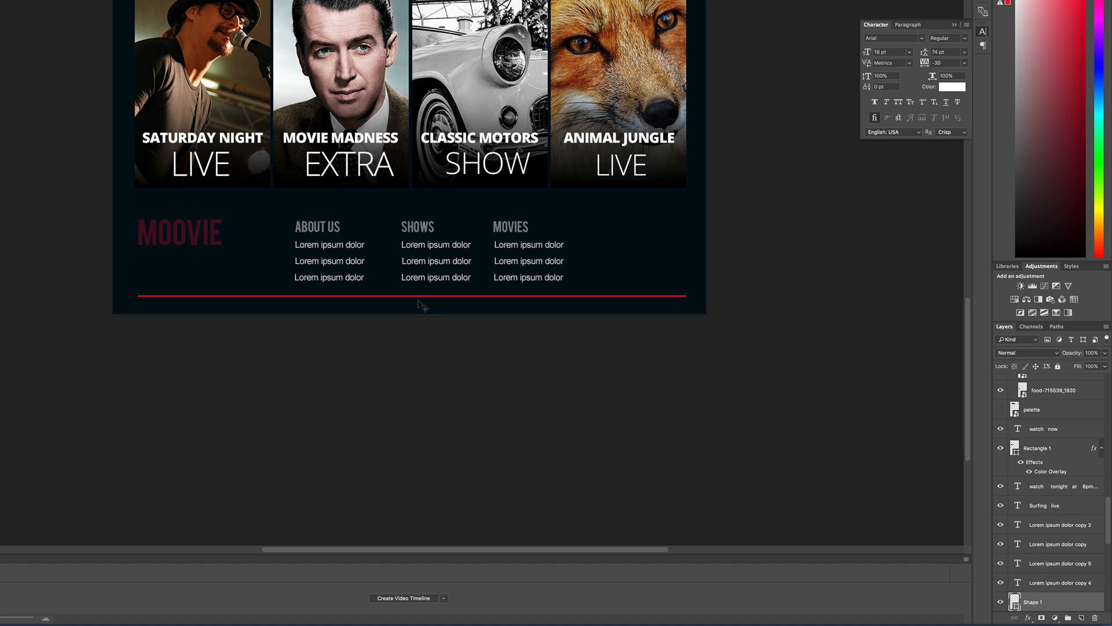
pyautogui.moveTo(416, 295); pyautogui.dragTo(413, 292)
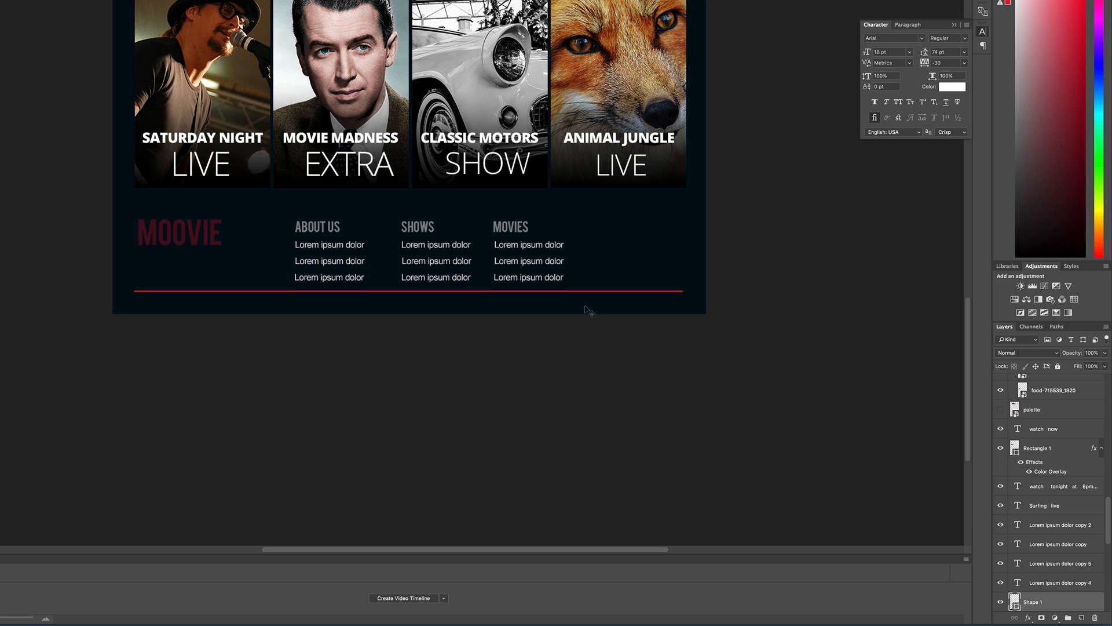
# Duplicate a Lorem ipsum dolor line from the ABOUT US column to below the red divider and change its text to copyright 2017.
pyautogui.scroll(-5, 1085, 557)
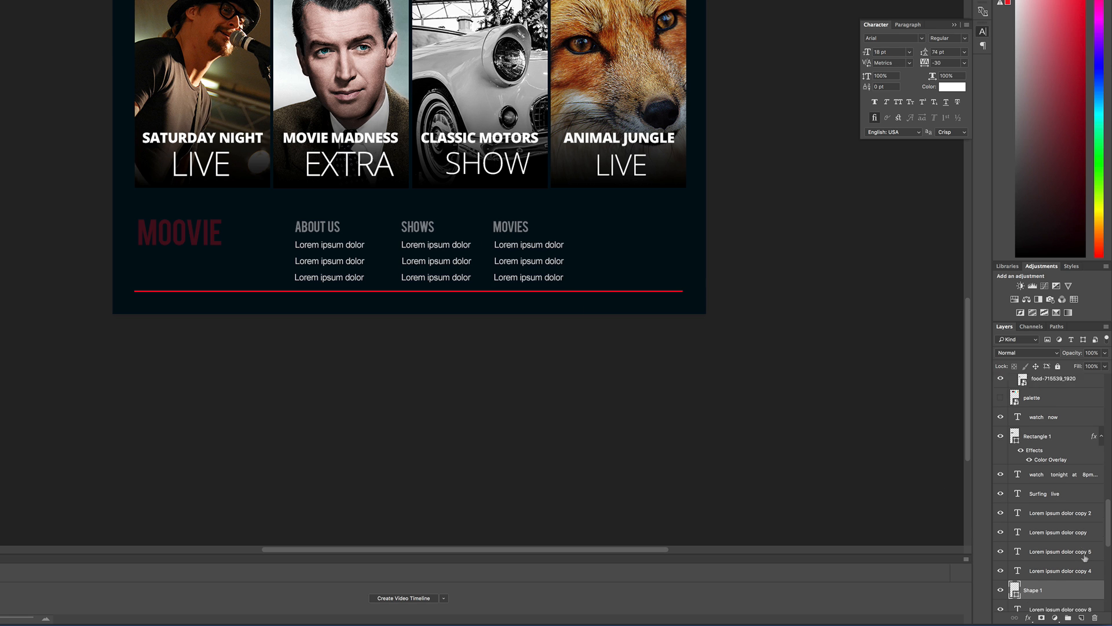
pyautogui.scroll(-4, 1085, 557)
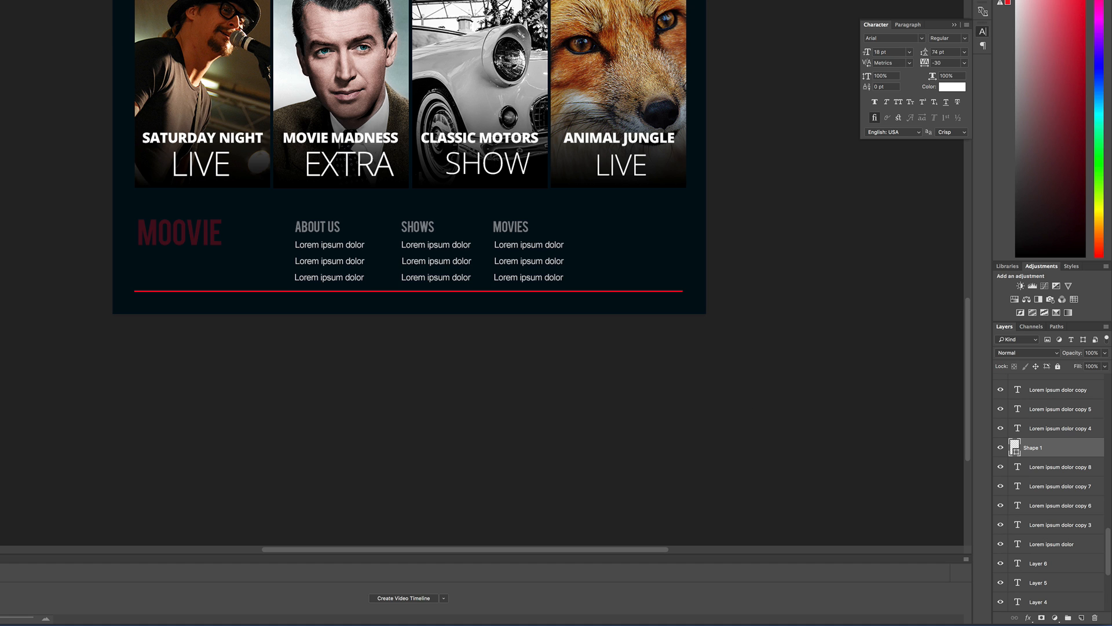
pyautogui.click(340, 280)
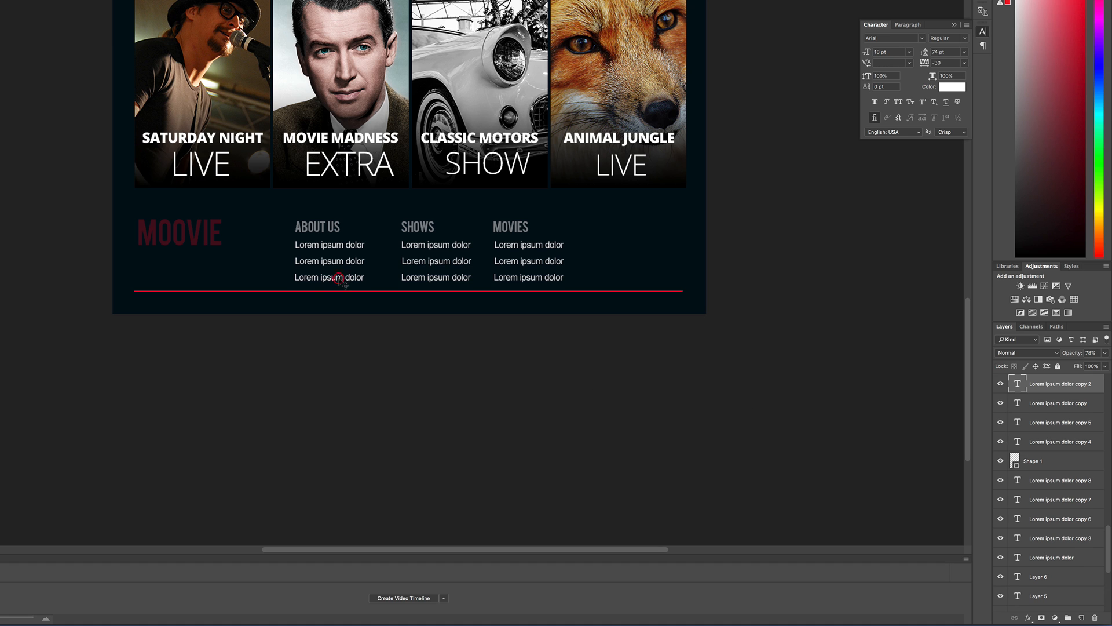
pyautogui.moveTo(339, 282); pyautogui.dragTo(430, 306)
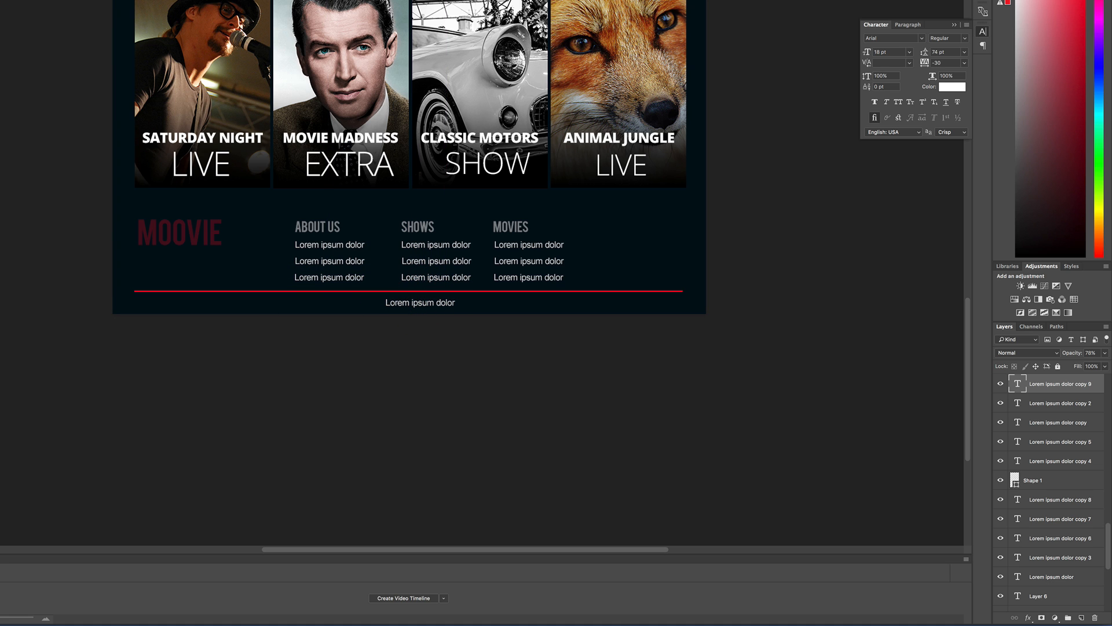
pyautogui.doubleClick(410, 303)
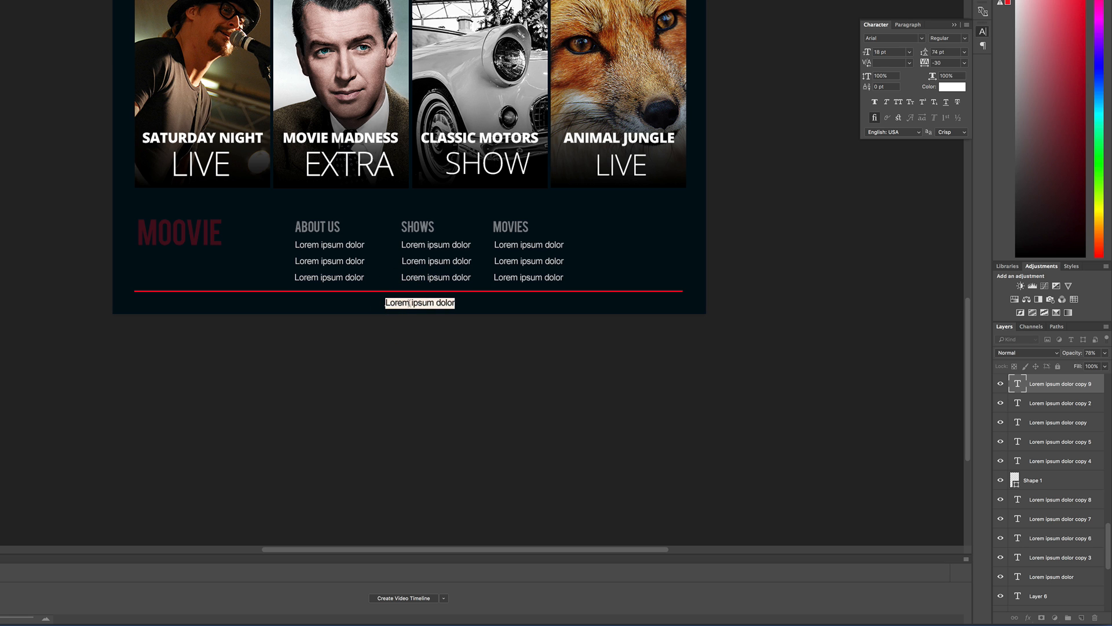
pyautogui.write('copyright')
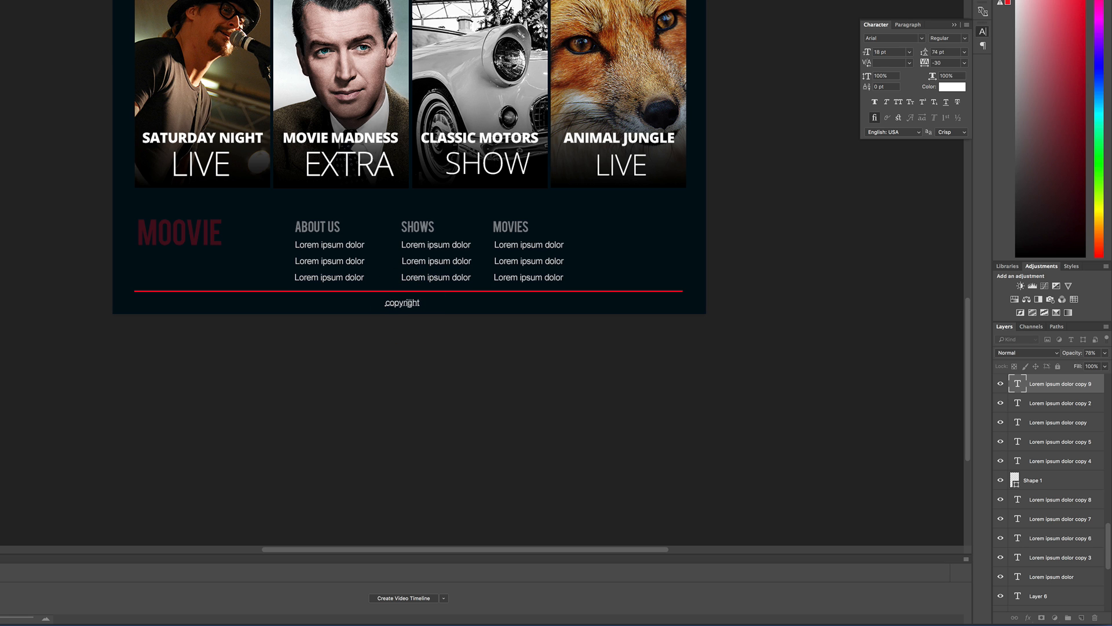
pyautogui.write(' 2017')
pyautogui.hotkey('ctrl', 'a')
pyautogui.hotkey('ctrl', 'shift', ',')
# Lower the opacity of the red footer divider line to 30%.
pyautogui.click(260, 290)
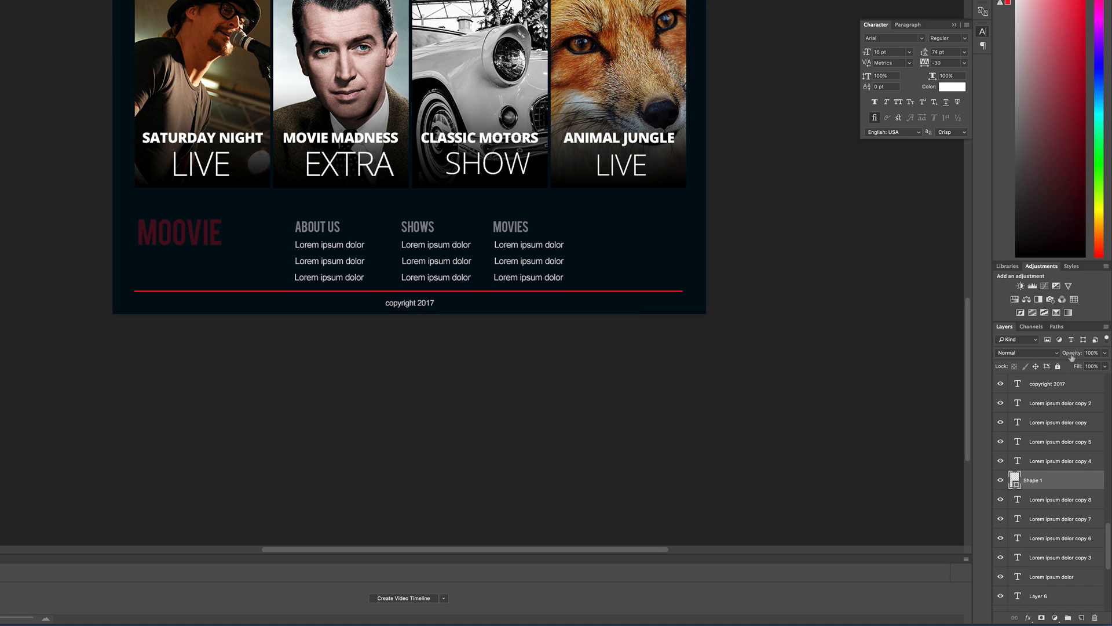
pyautogui.moveTo(1071, 354); pyautogui.dragTo(1037, 360)
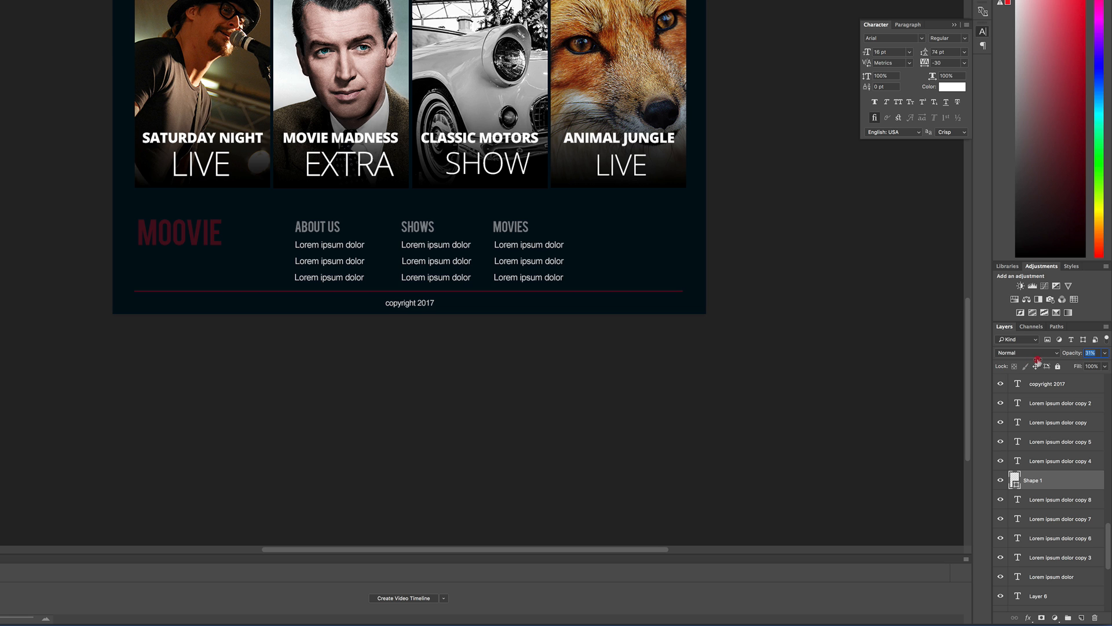
# Move the three footer headings and their Lorem ipsum dolor rows up, with tighter spacing between the rows.
pyautogui.moveTo(364, 262)
pyautogui.mouseDown()
pyautogui.moveTo(363, 246)
pyautogui.moveTo(361, 278)
pyautogui.moveTo(360, 257)
pyautogui.mouseUp()
pyautogui.moveTo(467, 248); pyautogui.dragTo(465, 235)
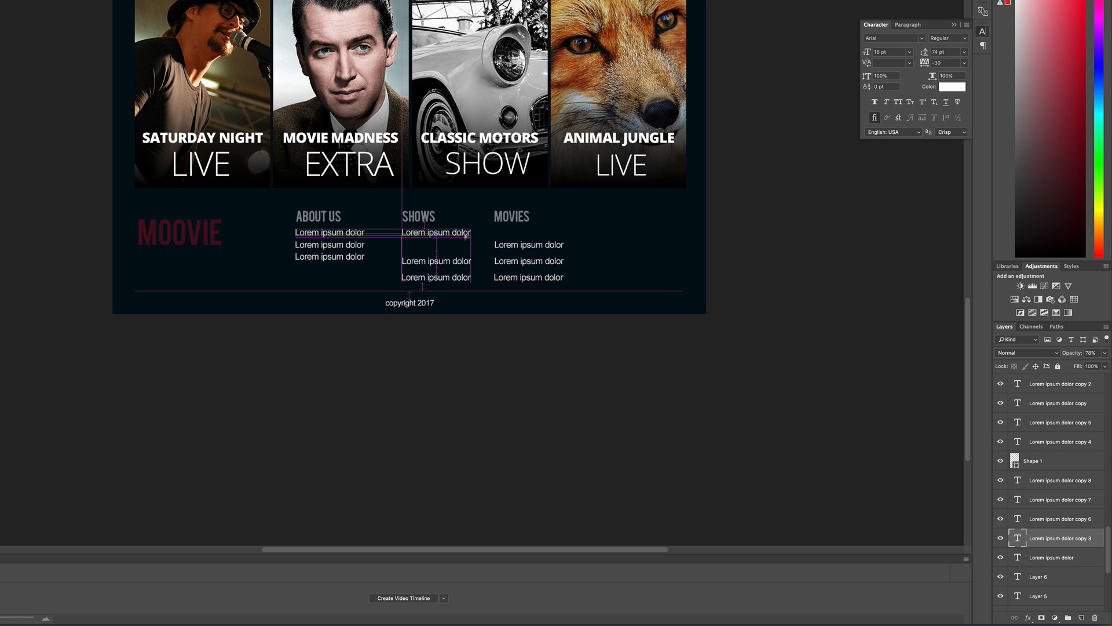
pyautogui.click(528, 252)
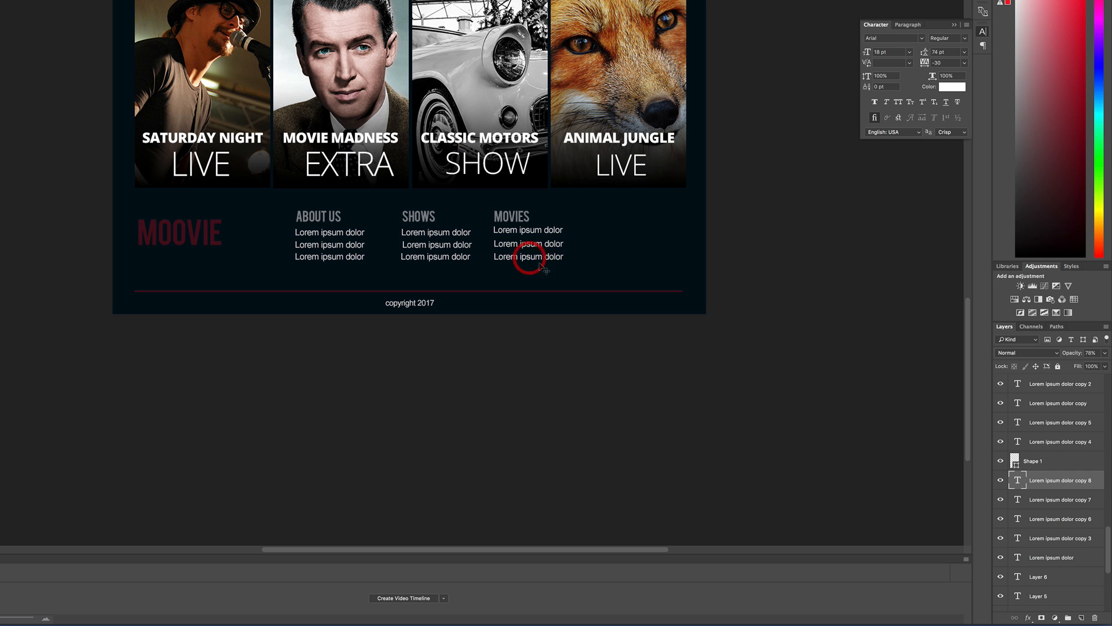
# Shorten the footer divider to about 856 px wide, then centre it on the page just above the copyright 2017 text.
pyautogui.click(613, 291)
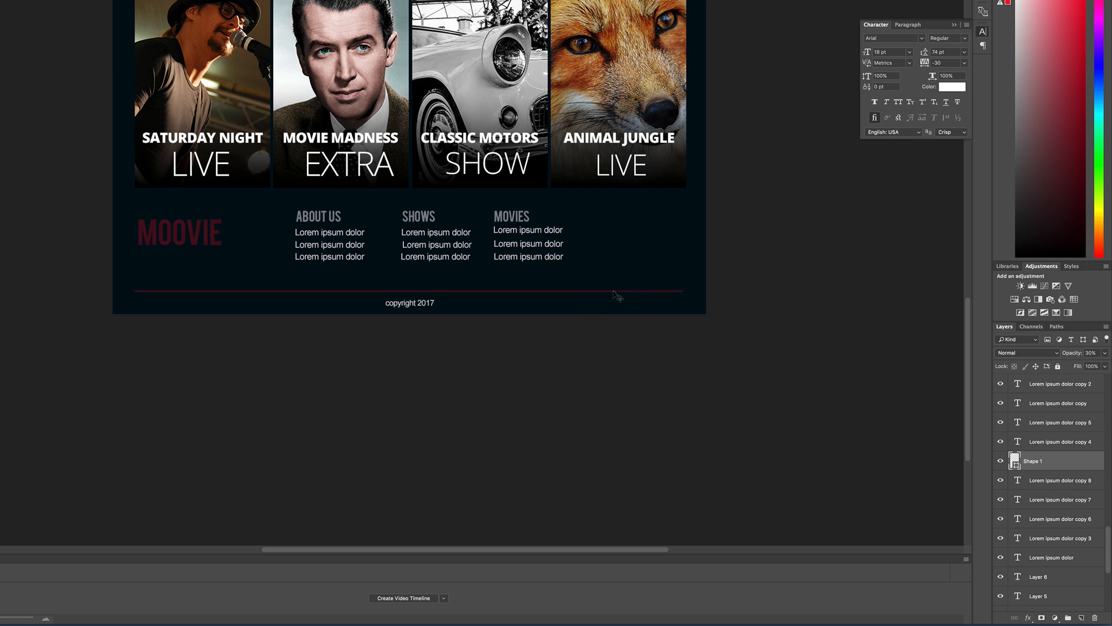
pyautogui.hotkey('ctrl', 't')
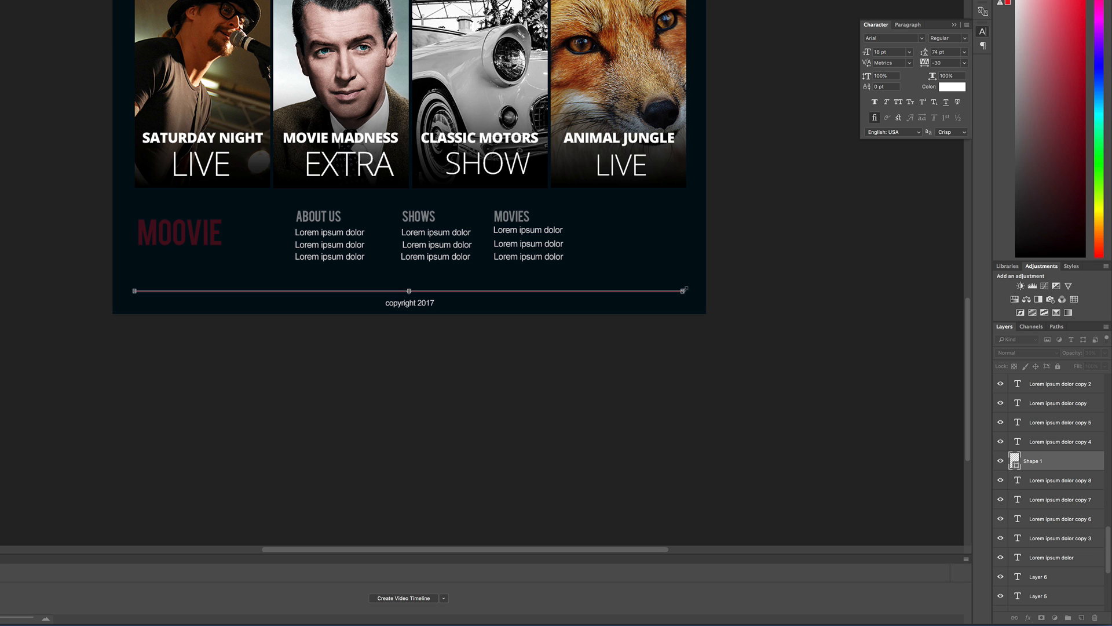
pyautogui.moveTo(135, 290); pyautogui.dragTo(257, 286)
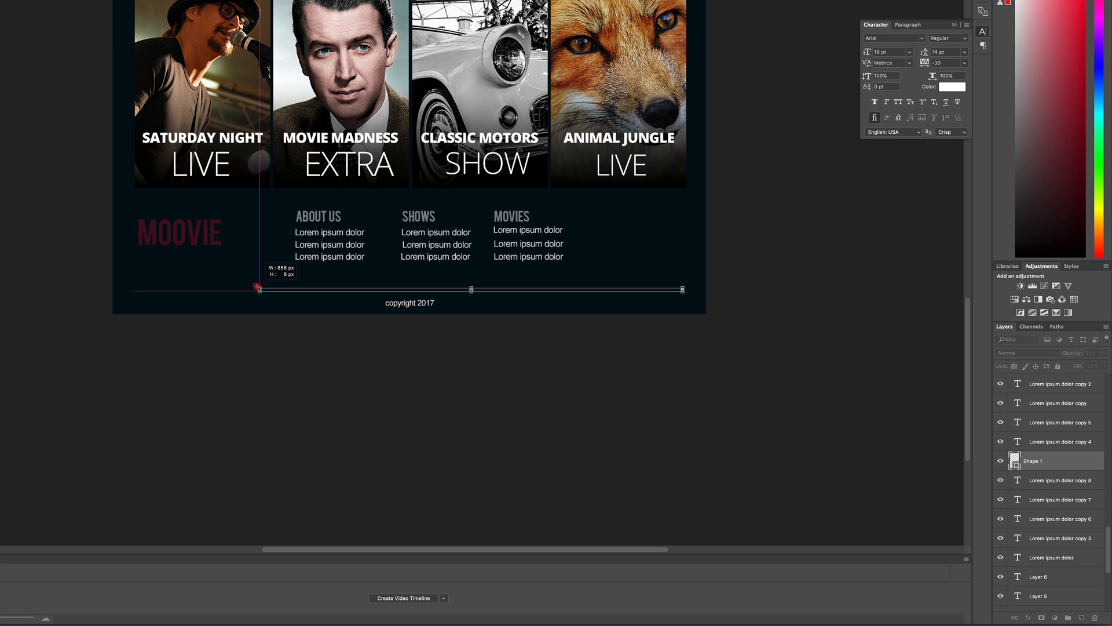
pyautogui.click(606, 395)
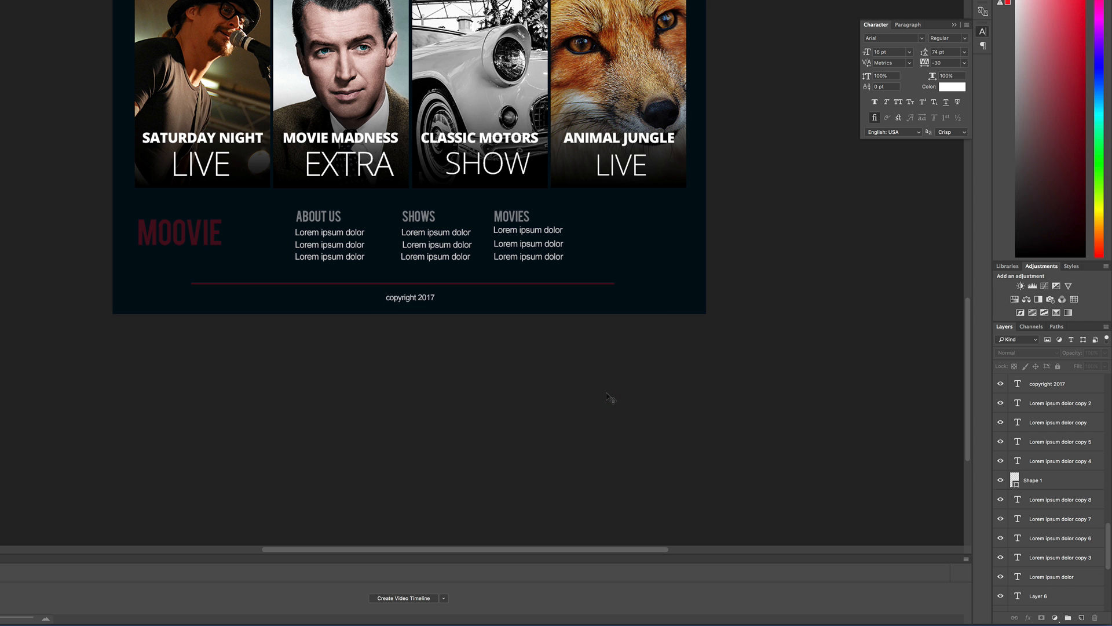
# Nudge the footer headings ABOUT US, SHOWS and MOVIES slightly up, away from their link rows.
pyautogui.press('super+minus')
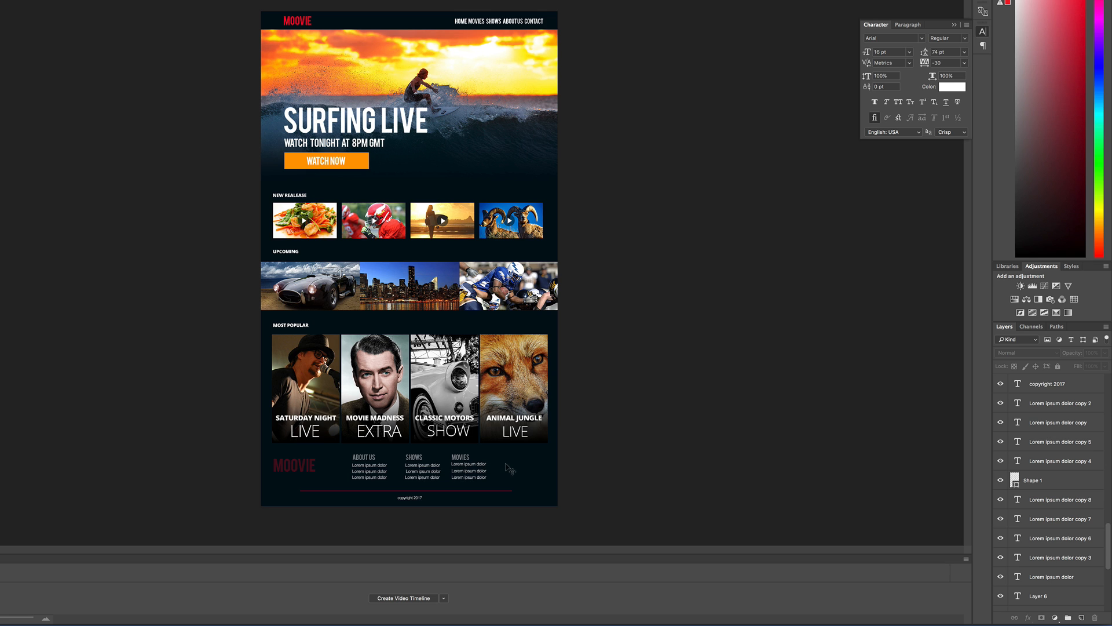
pyautogui.moveTo(463, 458); pyautogui.dragTo(463, 454)
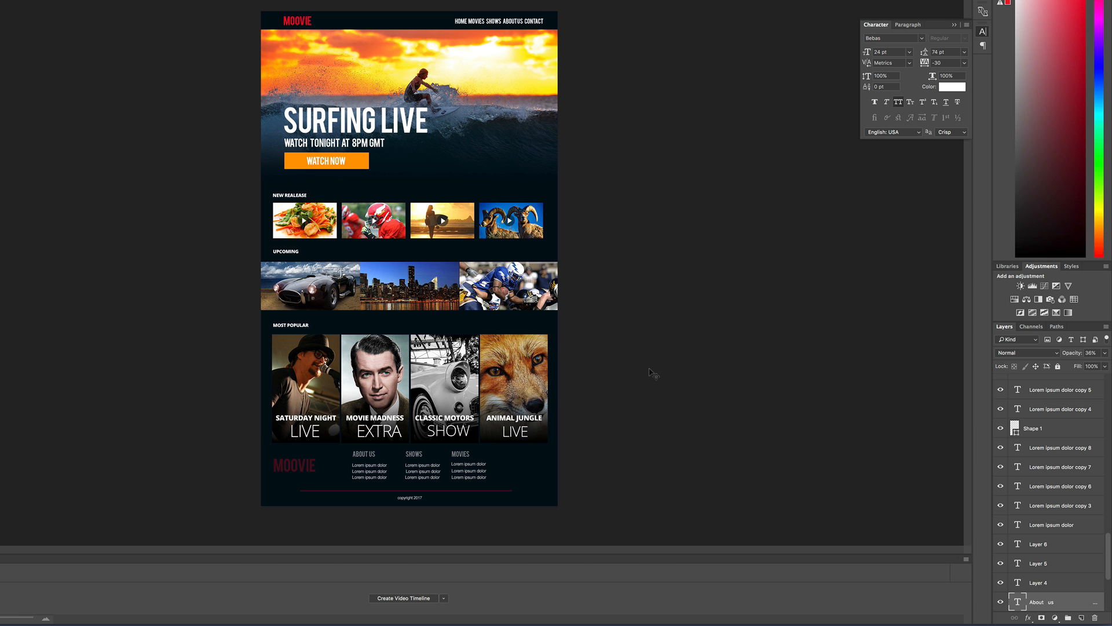
# Review the whole page design from the navigation bar to the footer, switching to the full-screen view.
pyautogui.hotkey('ctrl', '+')
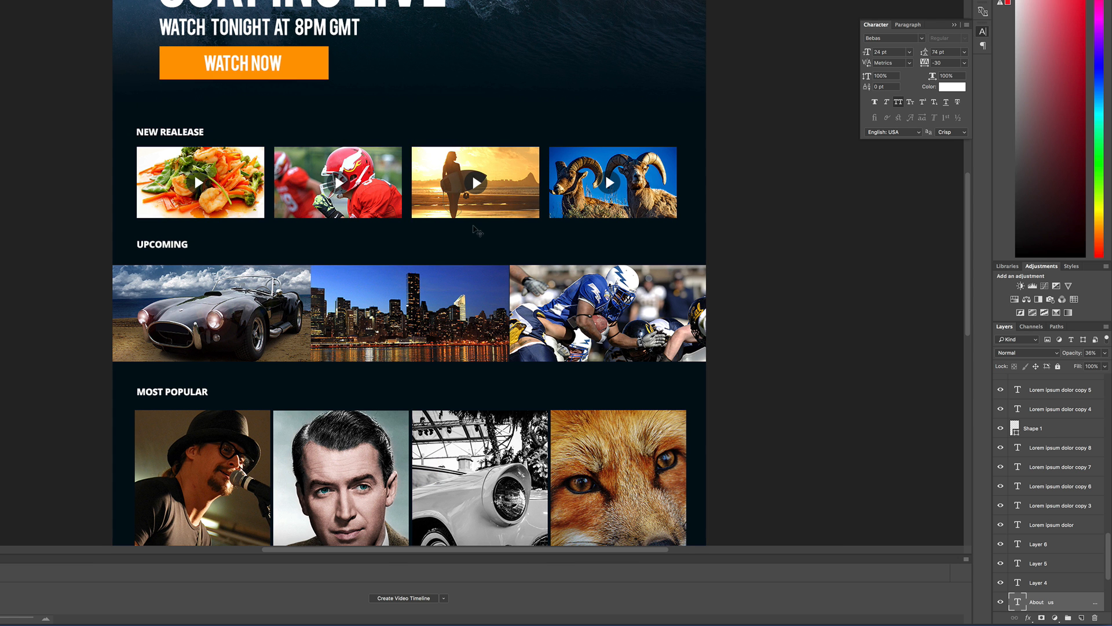
pyautogui.moveTo(454, 77); pyautogui.dragTo(462, 305)
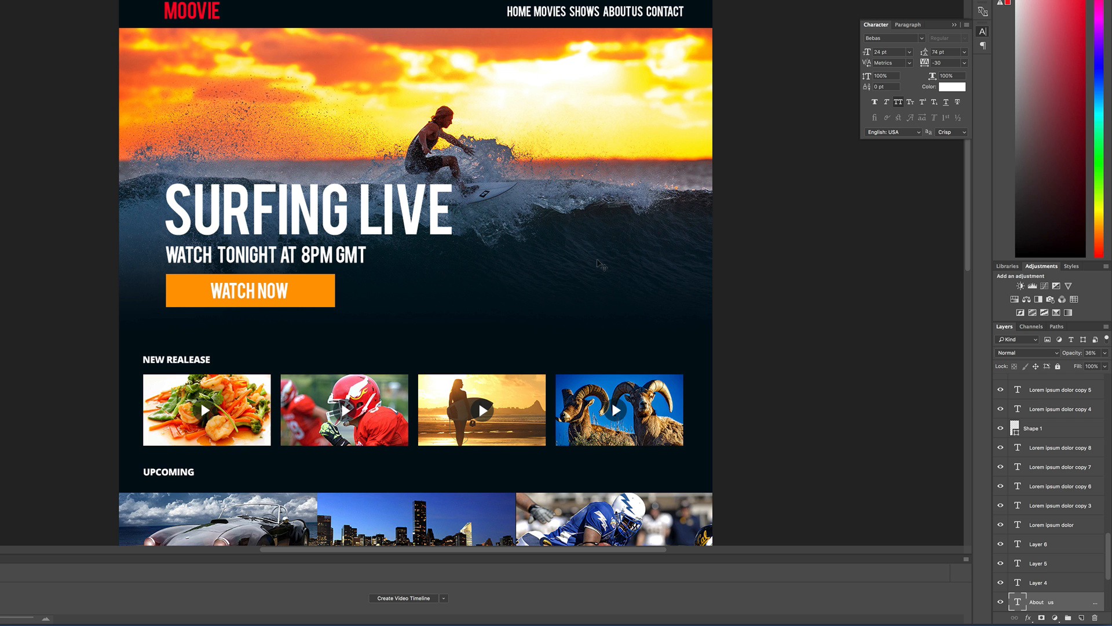
pyautogui.moveTo(510, 311); pyautogui.dragTo(517, 156)
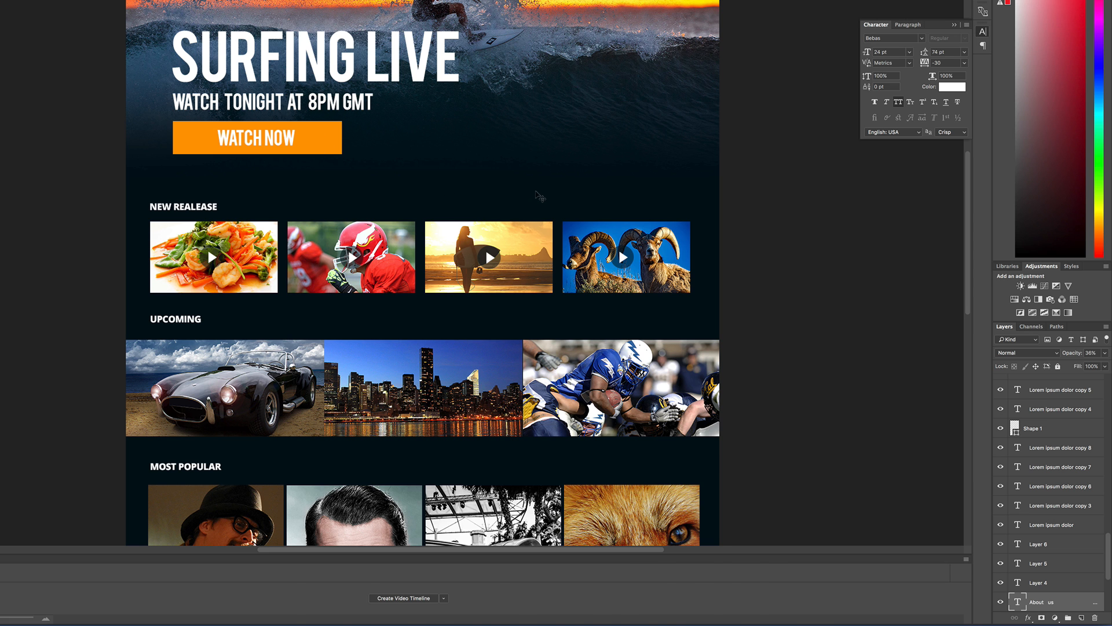
pyautogui.press('f')
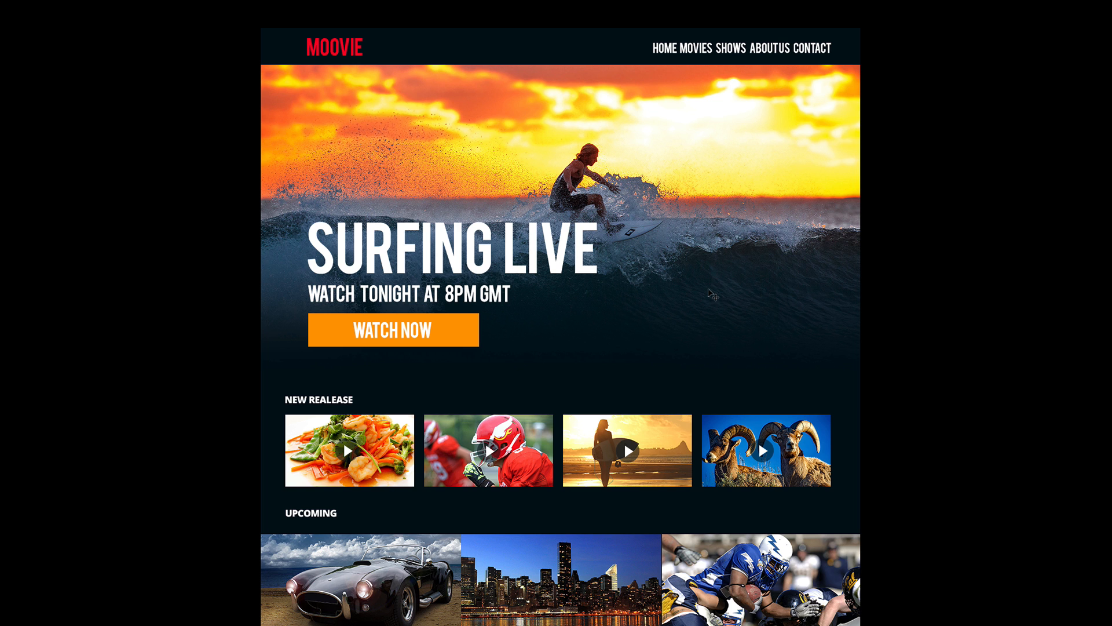
pyautogui.moveTo(655, 315); pyautogui.dragTo(656, 329)
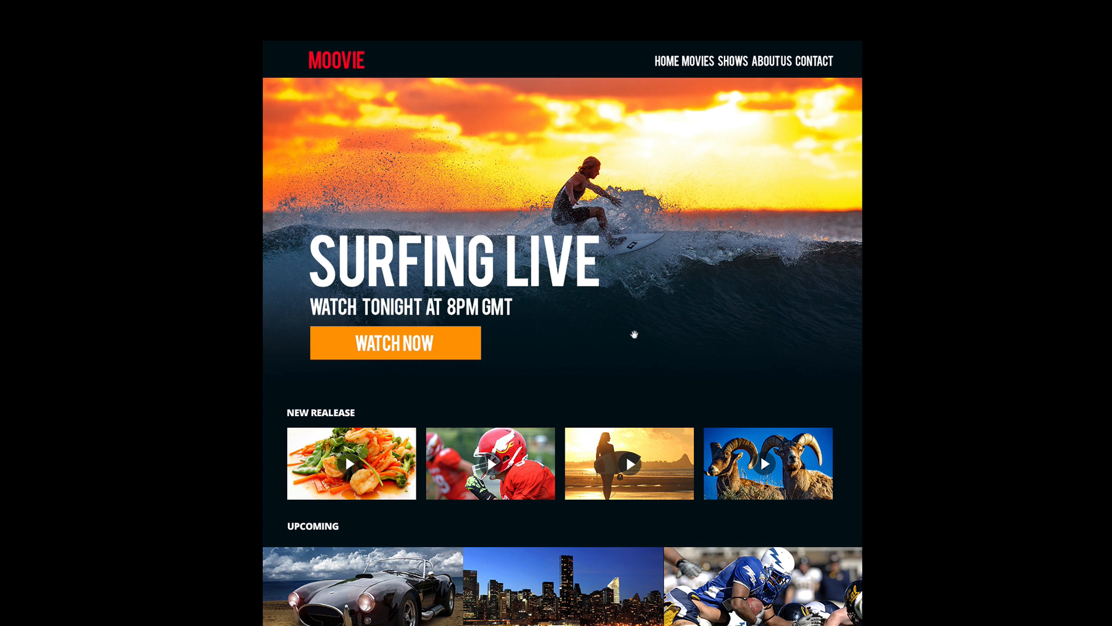
pyautogui.moveTo(635, 334); pyautogui.dragTo(634, 151)
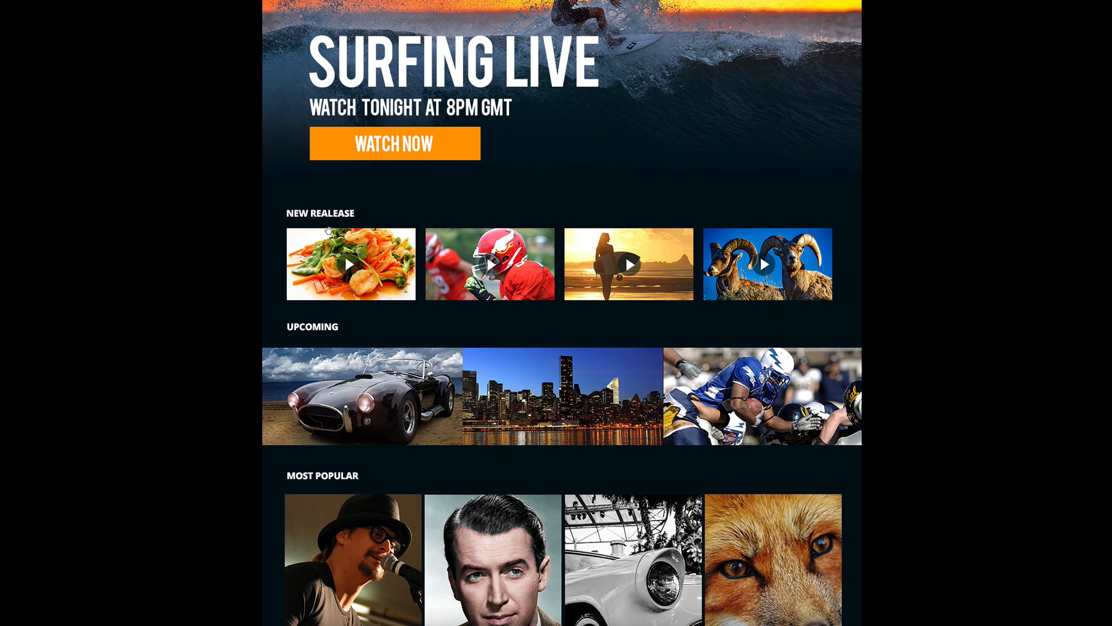
pyautogui.moveTo(625, 475); pyautogui.dragTo(623, 355)
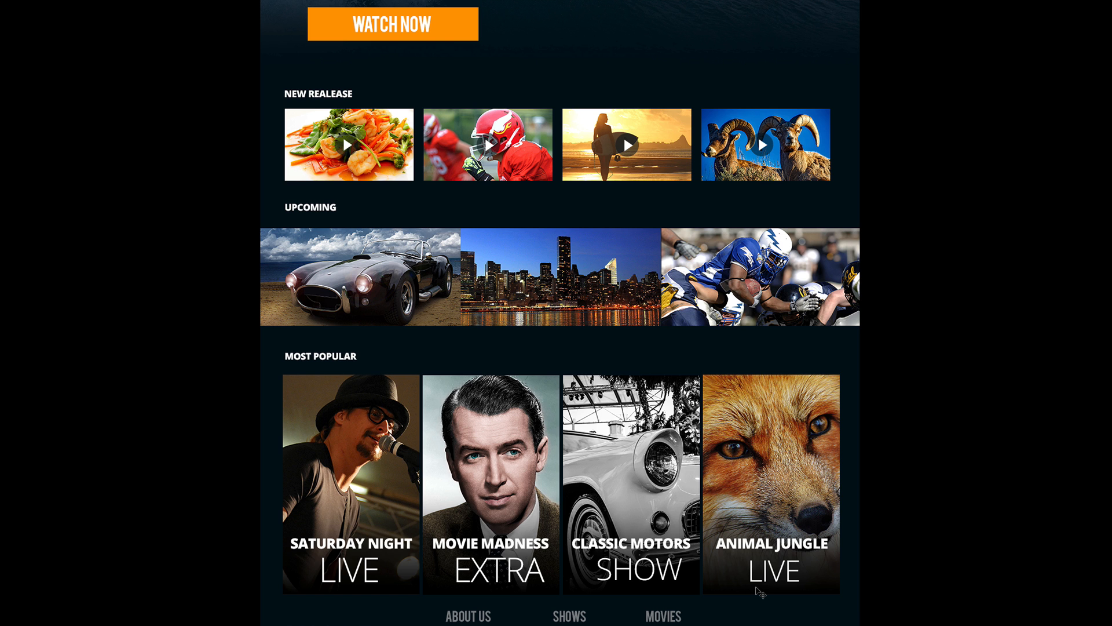
pyautogui.scroll(-2, 758, 585)
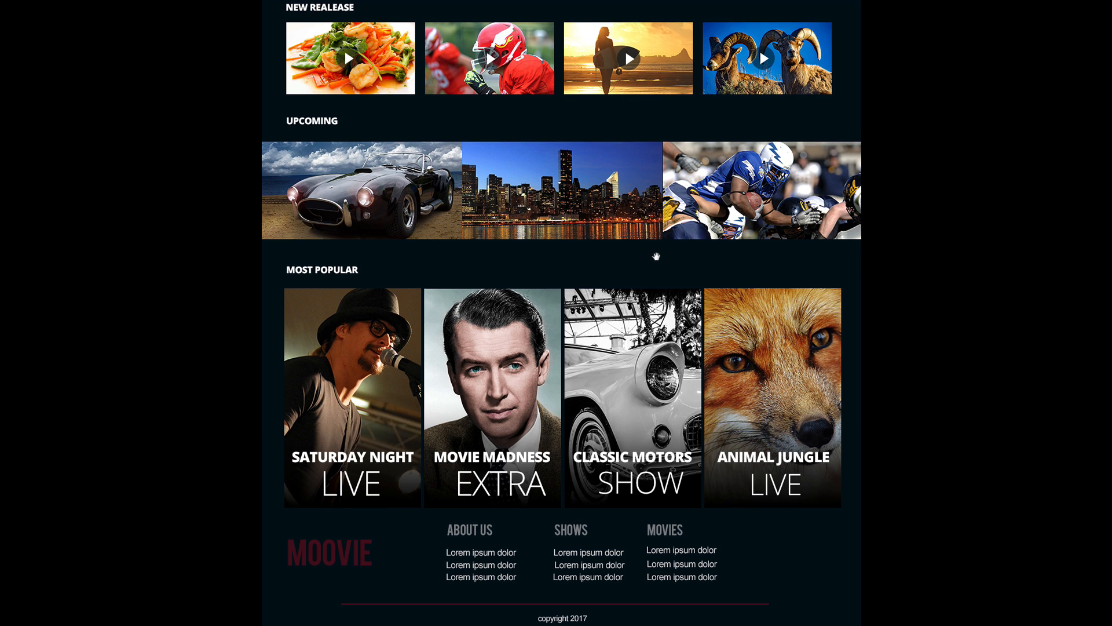
pyautogui.scroll(3, 656, 256)
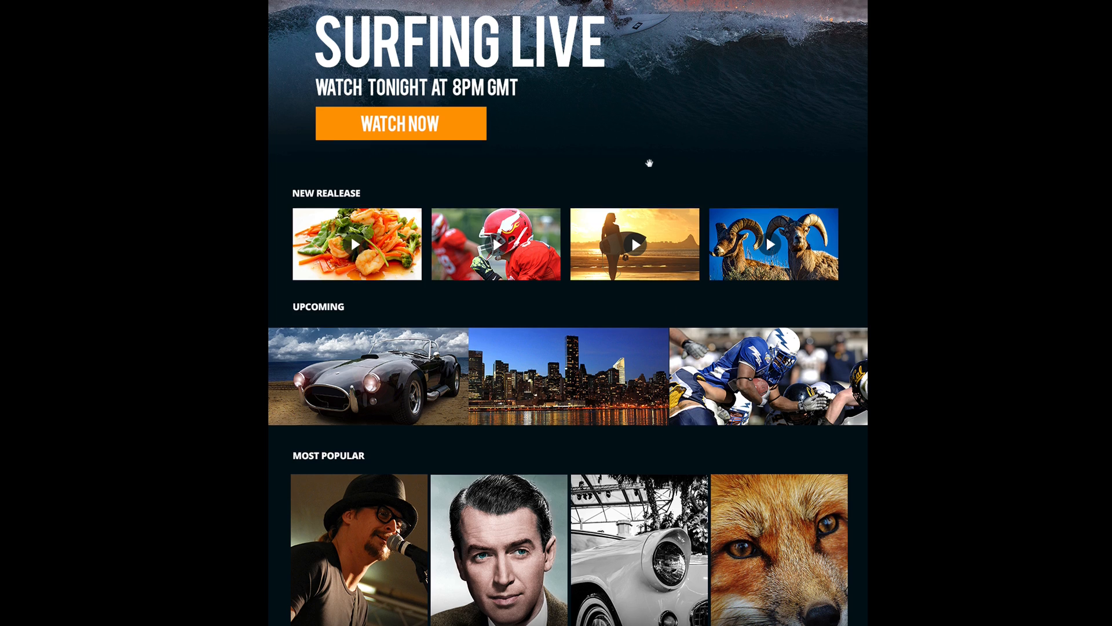
pyautogui.scroll(3, 649, 163)
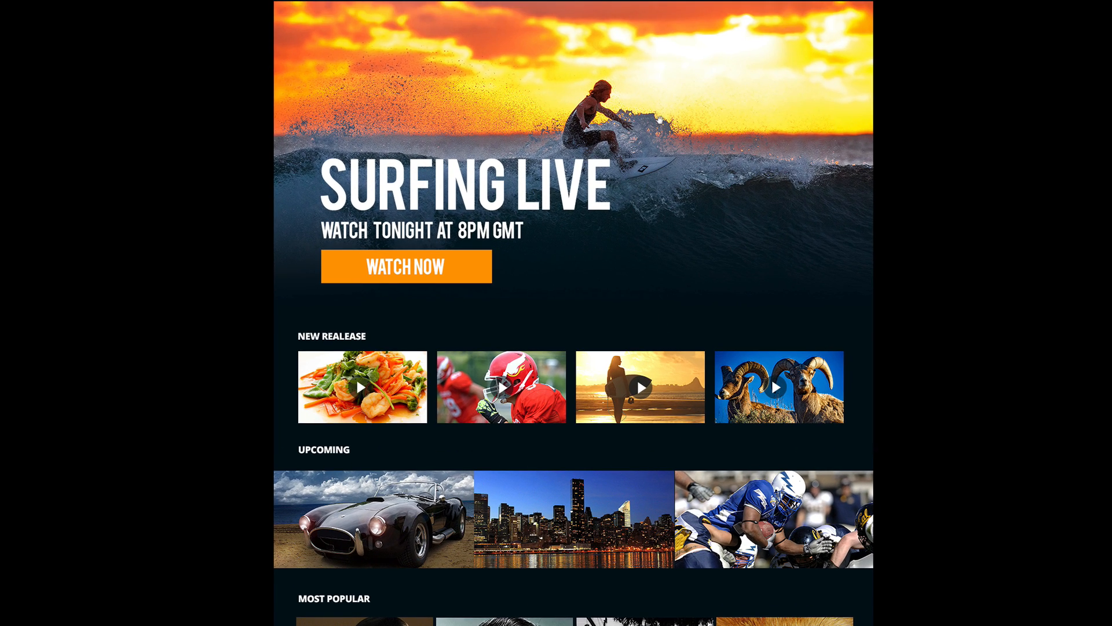